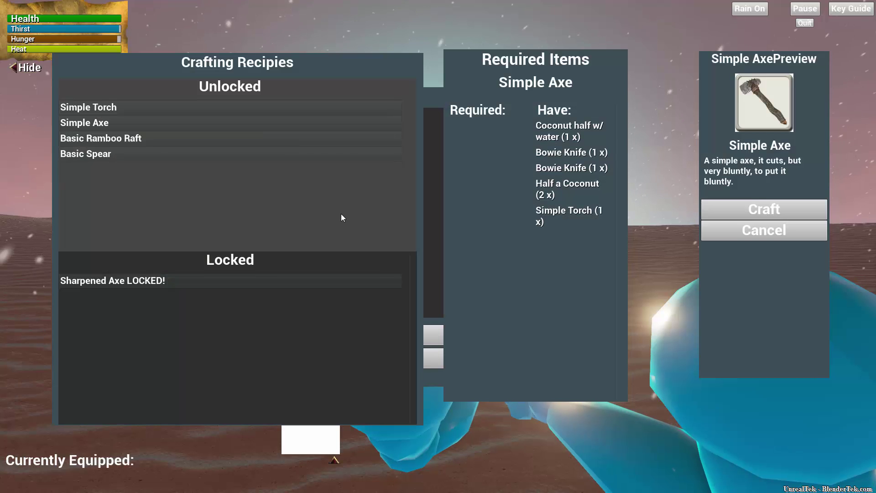
- Inspect the inventory window in the running game demo, then close it
{"action": "key", "text": "i"}
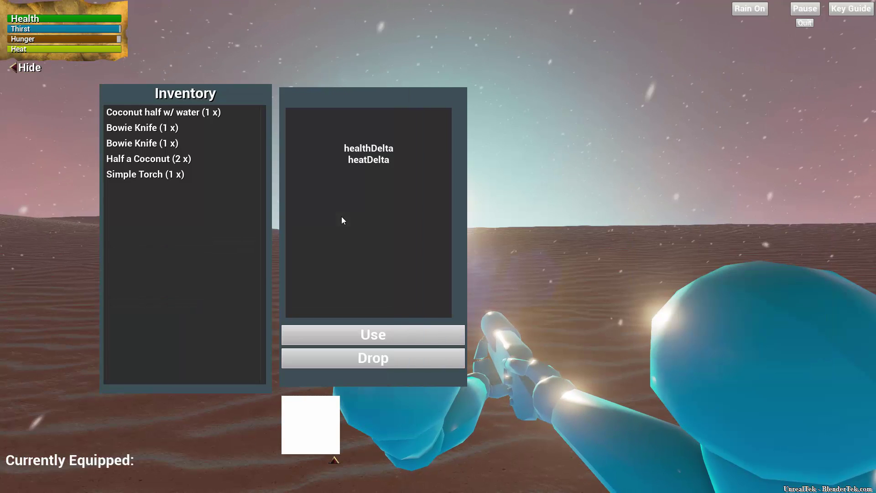
{"action": "key", "text": "i"}
{"action": "key", "text": "Escape"}
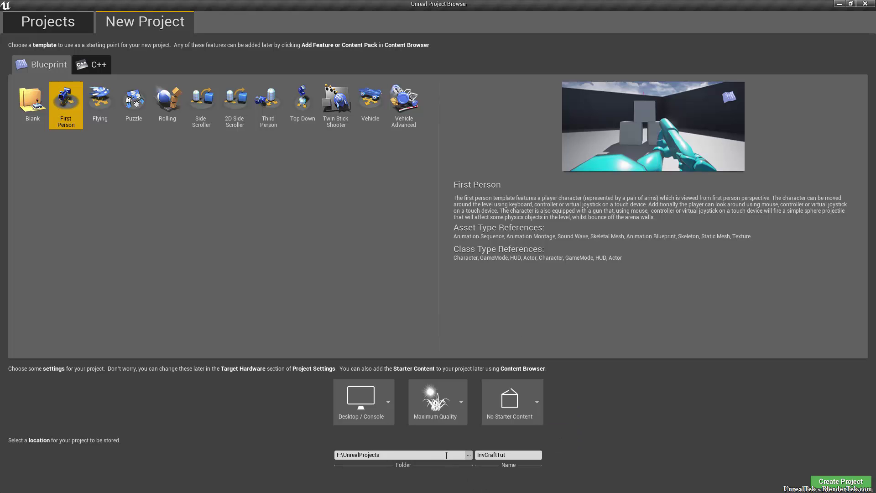
- Create the InvCraftTut project from the First Person Blueprint template without starter content
{"action": "left_click", "coordinate": [834, 481]}
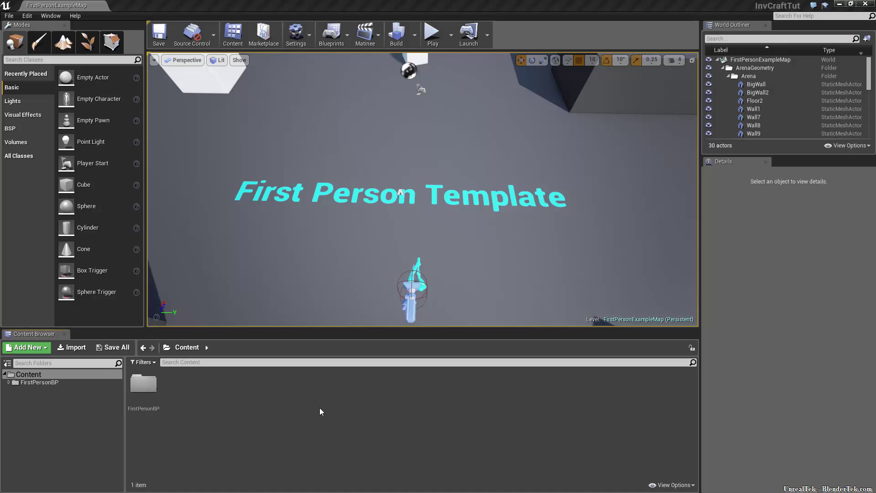
- Move the FirstPersonCharacter blueprint from FirstPersonBP/Blueprints to the root Content folder and show that folder
{"action": "double_click", "coordinate": [137, 383]}
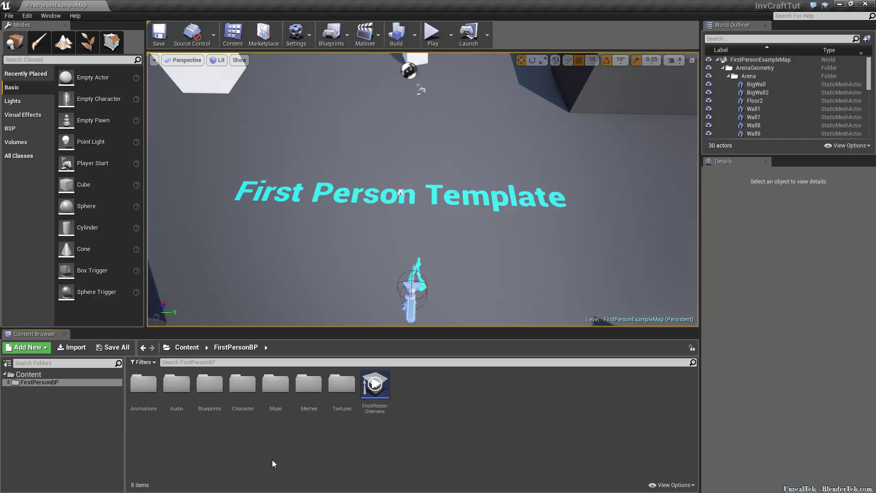
{"action": "double_click", "coordinate": [207, 388]}
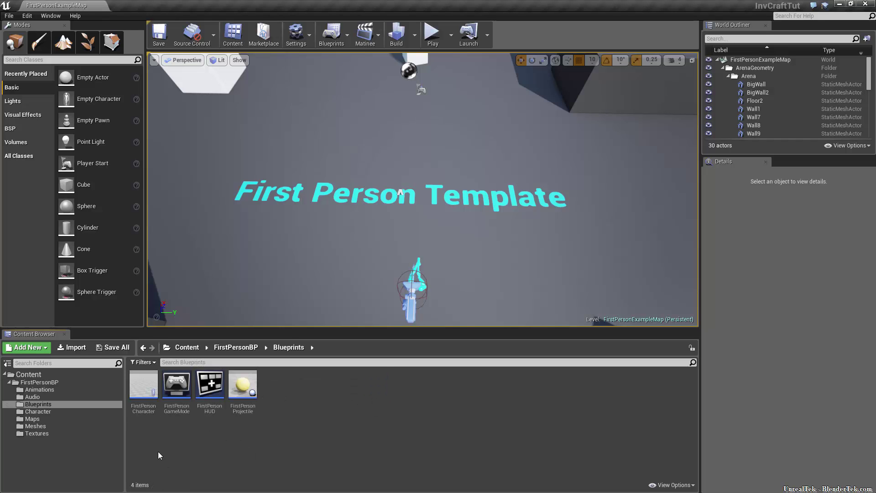
{"action": "left_click_drag", "start_coordinate": [148, 399], "coordinate": [34, 374]}
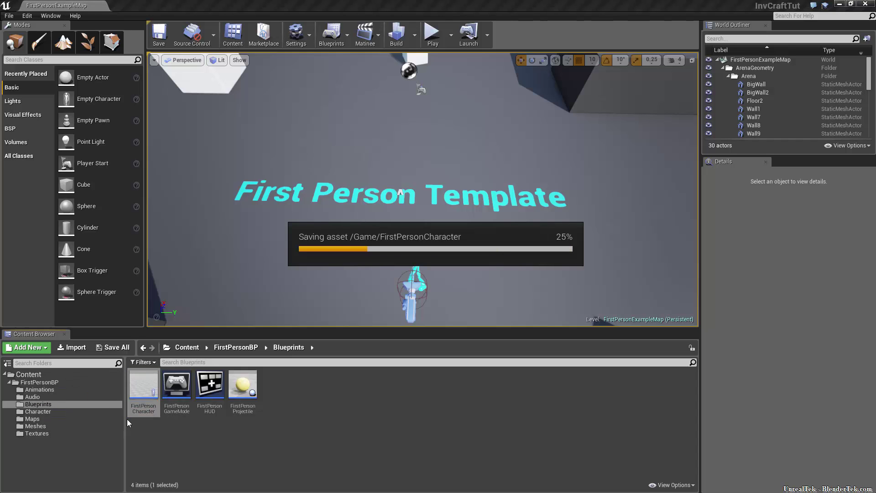
{"action": "left_click", "coordinate": [9, 382]}
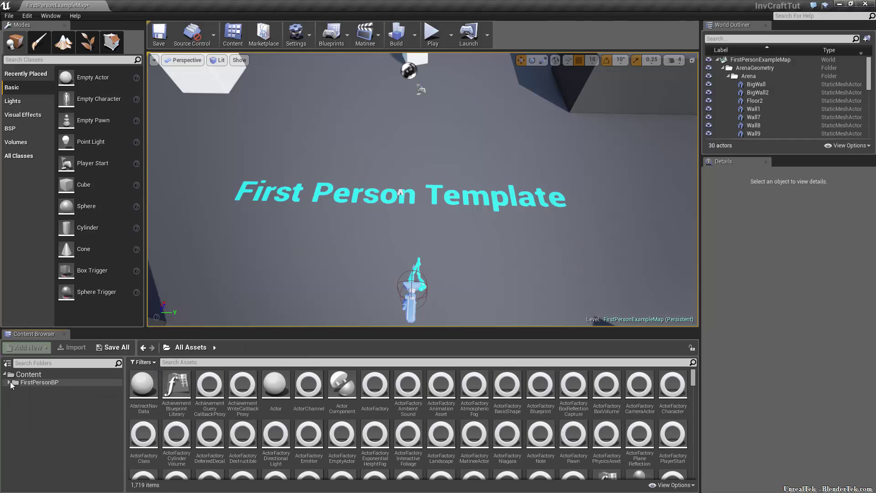
{"action": "left_click", "coordinate": [28, 374]}
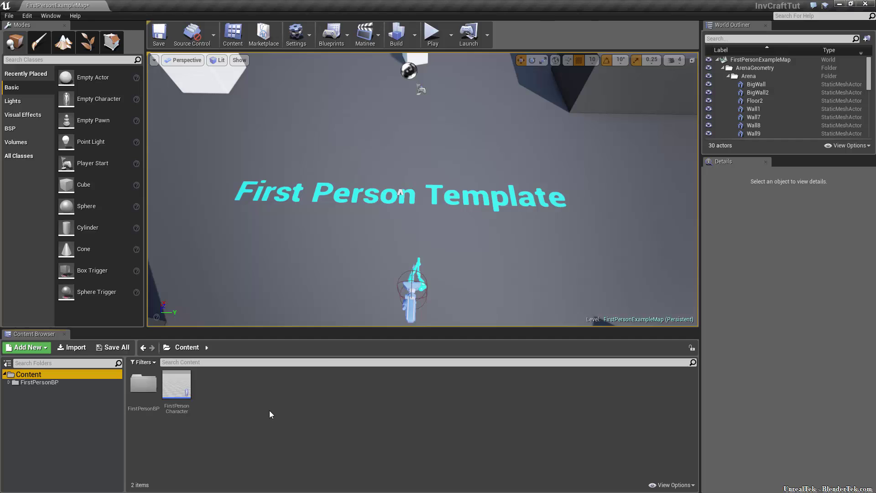
- Create a folder named Blueprints in the root Content folder
{"action": "right_click", "coordinate": [264, 414]}
{"action": "left_click", "coordinate": [316, 196]}
{"action": "type", "text": "Blueprints"}
{"action": "key", "text": "Return"}
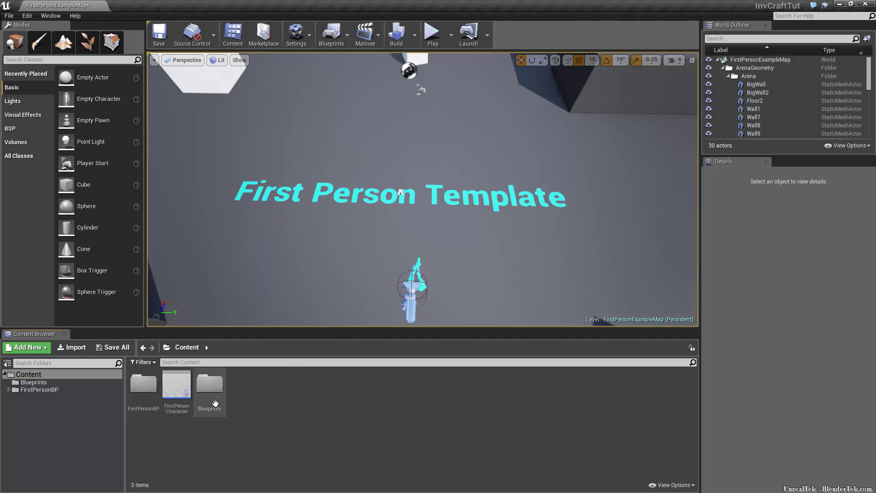
- Colour the Blueprints folder pure green with R 0, G 1 and B 0
{"action": "right_click", "coordinate": [215, 403]}
{"action": "left_click", "coordinate": [274, 305]}
{"action": "left_click", "coordinate": [343, 436]}
{"action": "type", "text": "1"}
{"action": "key", "text": "Return"}
{"action": "left_click", "coordinate": [301, 421]}
{"action": "type", "text": "0"}
{"action": "key", "text": "Return"}
{"action": "left_click", "coordinate": [320, 451]}
{"action": "type", "text": "0"}
{"action": "key", "text": "Return"}
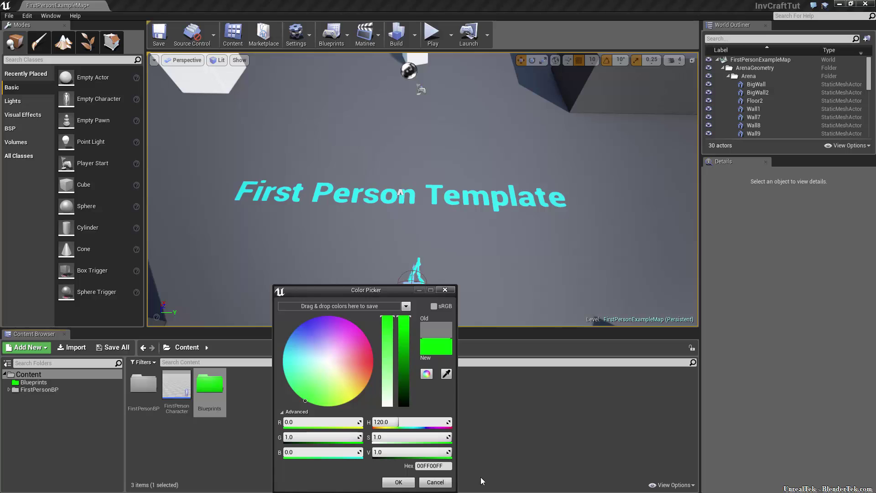
{"action": "left_click", "coordinate": [398, 481]}
- Move FirstPersonCharacter into the green Blueprints folder and open that folder
{"action": "left_click_drag", "start_coordinate": [167, 387], "coordinate": [213, 387]}
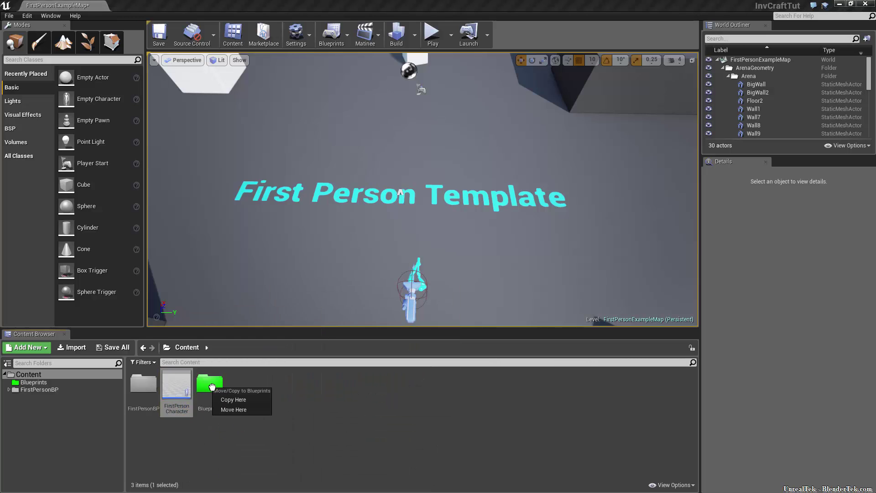
{"action": "left_click", "coordinate": [236, 408]}
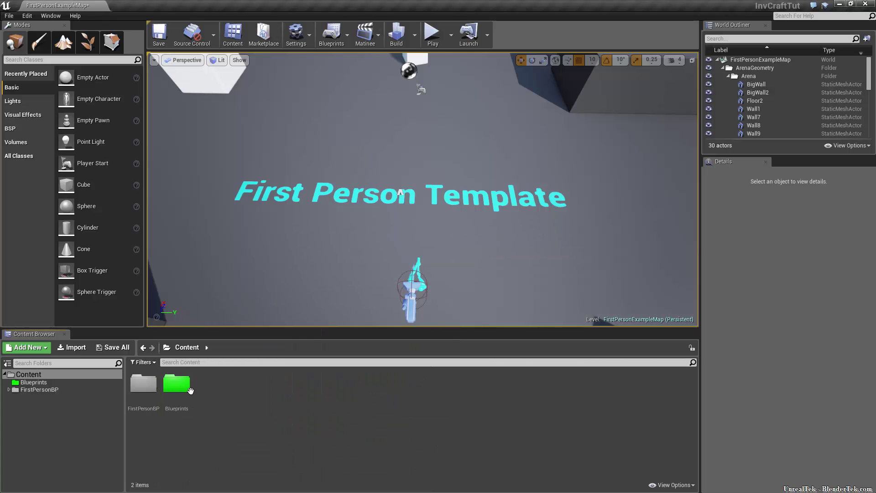
{"action": "double_click", "coordinate": [189, 389]}
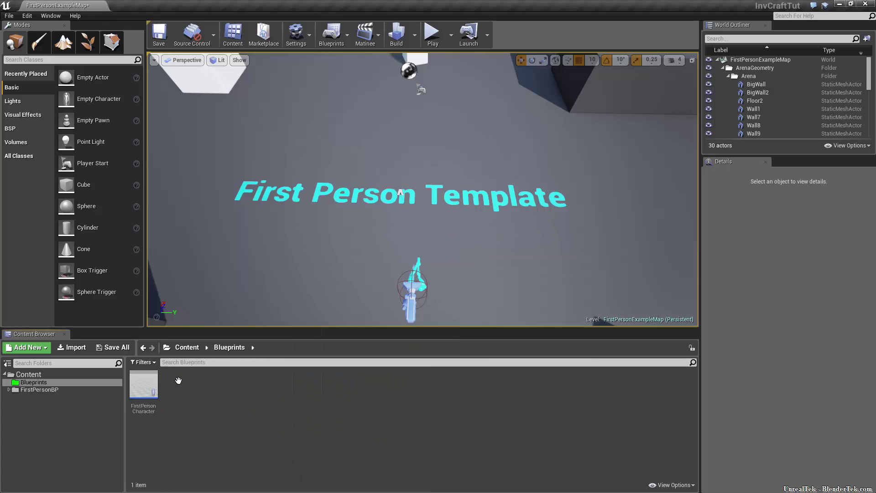
- Create a folder named Actor inside Blueprints and give it the existing green colour
{"action": "right_click", "coordinate": [215, 396]}
{"action": "left_click", "coordinate": [259, 185]}
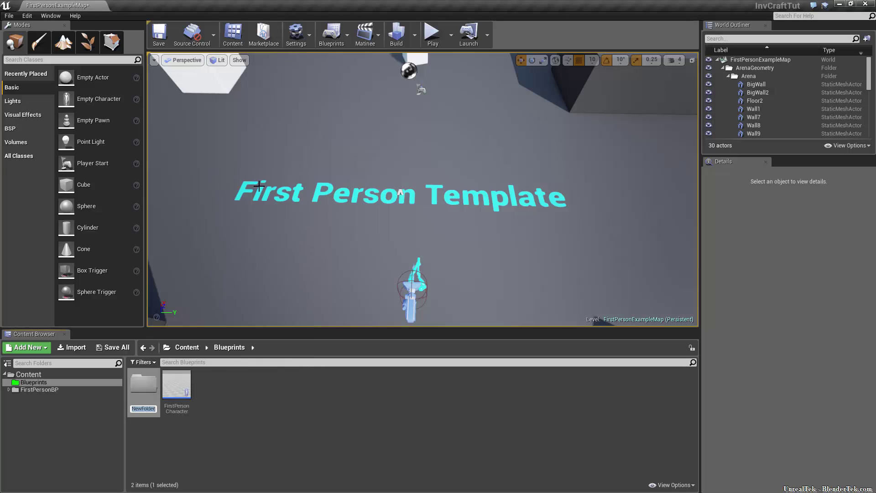
{"action": "type", "text": "Actor"}
{"action": "key", "text": "Return"}
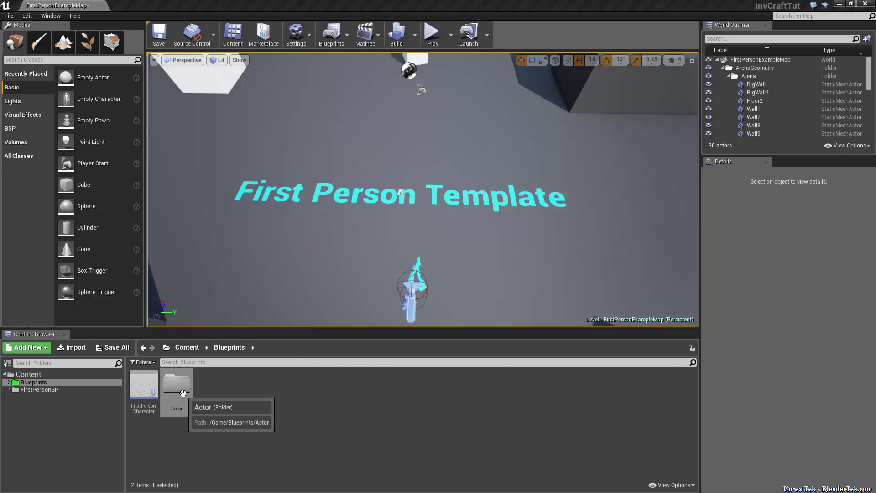
{"action": "right_click", "coordinate": [183, 393]}
{"action": "mouse_move", "coordinate": [244, 306]}
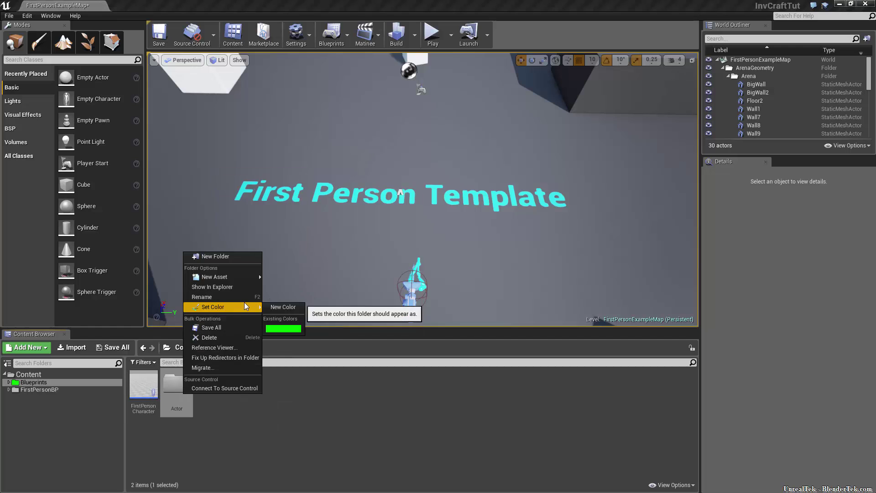
{"action": "left_click", "coordinate": [291, 328]}
- Create a folder named HUD inside Blueprints and colour it yellow with R 1, G 1 and B 0
{"action": "right_click", "coordinate": [259, 384]}
{"action": "left_click", "coordinate": [326, 224]}
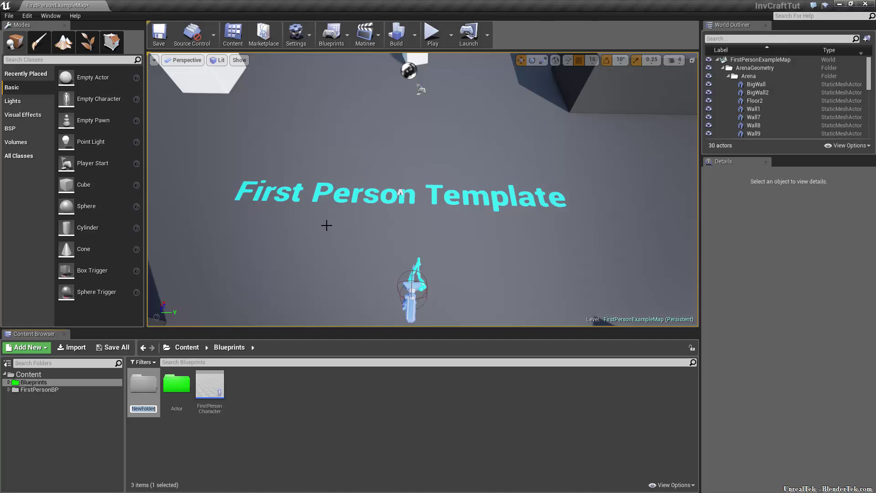
{"action": "type", "text": "HUD"}
{"action": "key", "text": "Return"}
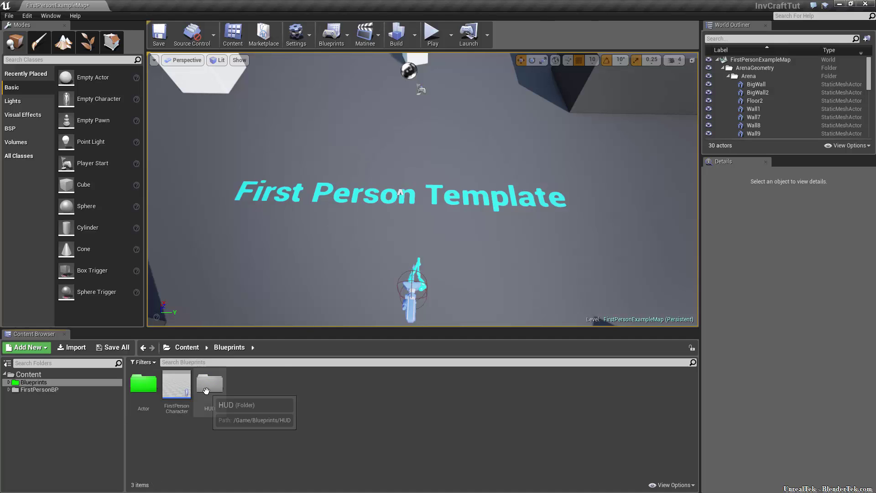
{"action": "right_click", "coordinate": [209, 388]}
{"action": "mouse_move", "coordinate": [265, 304]}
{"action": "left_click", "coordinate": [301, 308]}
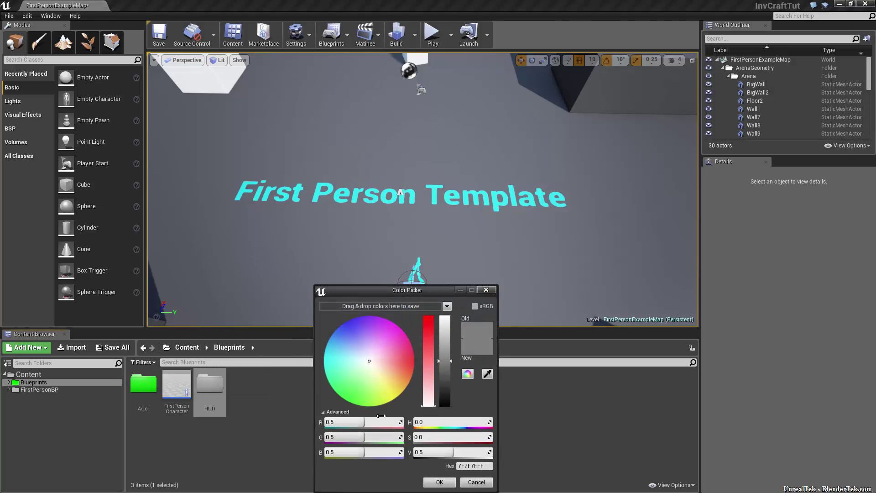
{"action": "left_click_drag", "start_coordinate": [362, 421], "coordinate": [403, 422]}
{"action": "left_click_drag", "start_coordinate": [356, 453], "coordinate": [325, 452]}
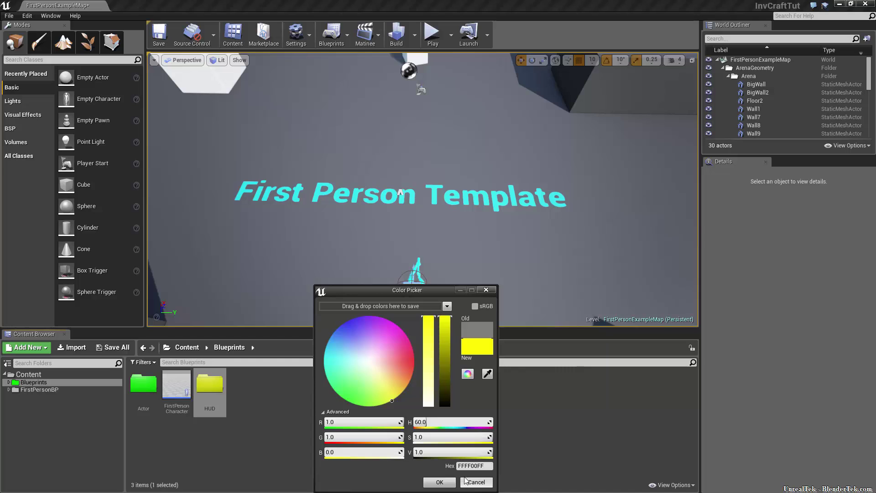
{"action": "left_click", "coordinate": [439, 482]}
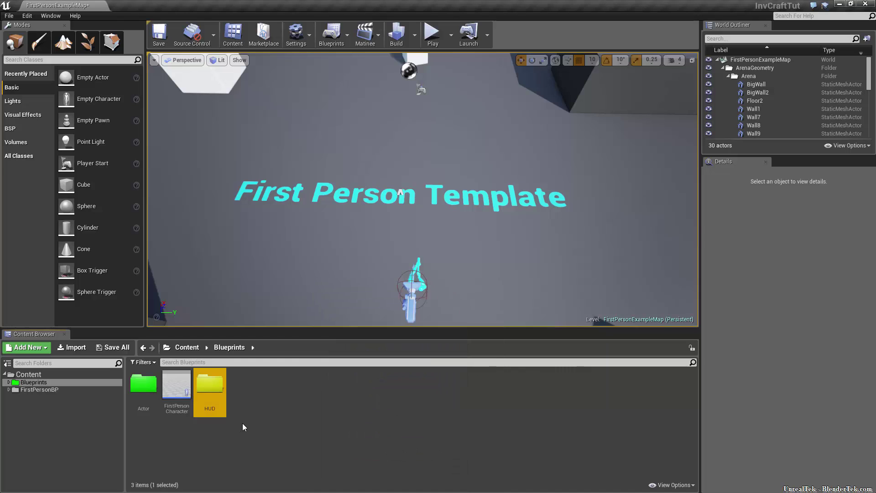
- Create a folder named GUI inside Blueprints and give it the existing green colour
{"action": "right_click", "coordinate": [280, 414]}
{"action": "left_click", "coordinate": [329, 198]}
{"action": "type", "text": "GUI"}
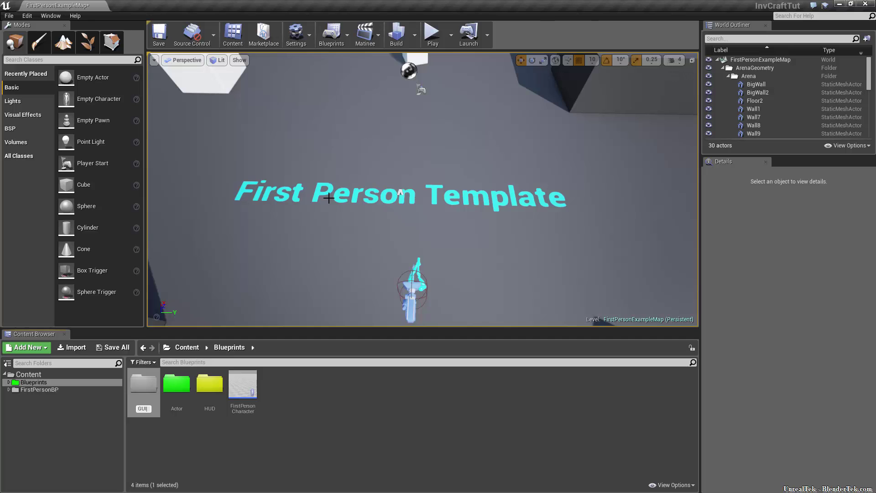
{"action": "key", "text": "Return"}
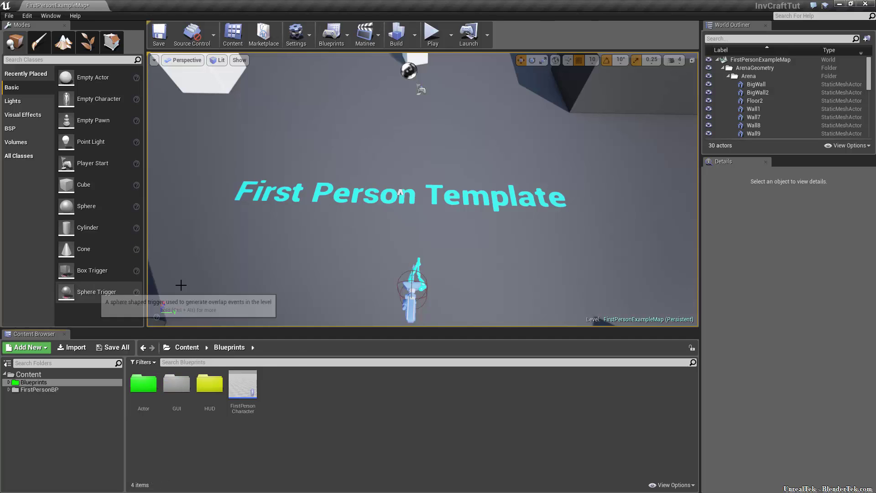
{"action": "right_click", "coordinate": [178, 396]}
{"action": "mouse_move", "coordinate": [253, 319]}
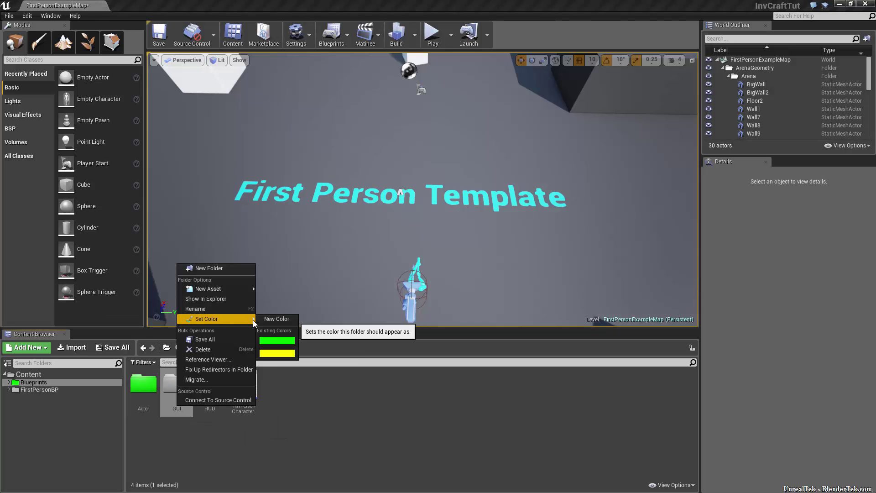
{"action": "left_click", "coordinate": [276, 340]}
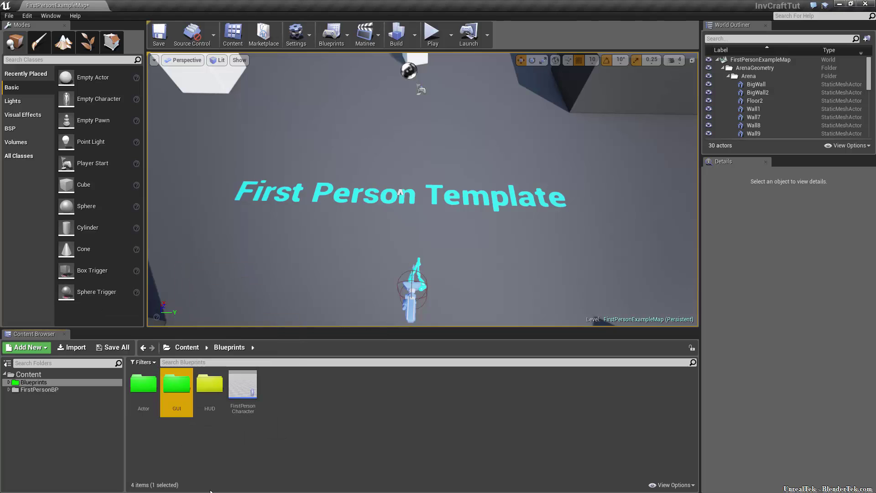
- Create a folder named Crafting inside the GUI folder and colour it red
{"action": "double_click", "coordinate": [179, 394]}
{"action": "right_click", "coordinate": [190, 422]}
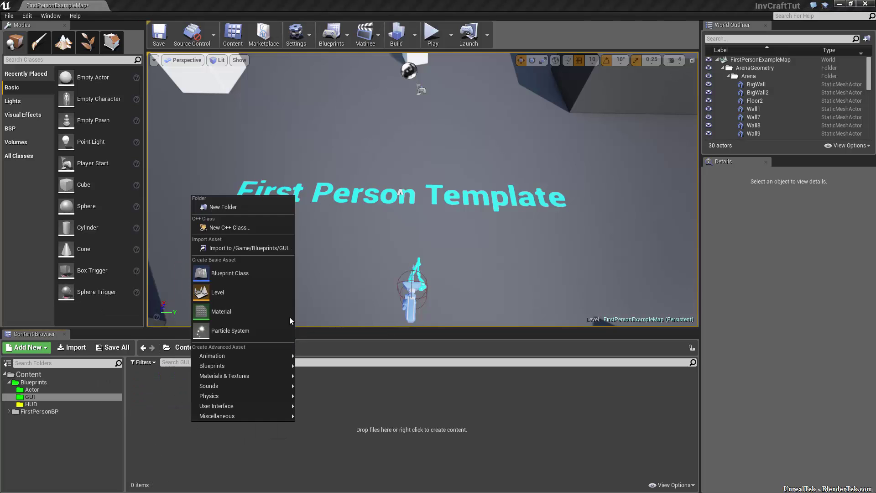
{"action": "left_click", "coordinate": [270, 207]}
{"action": "type", "text": "Crafting"}
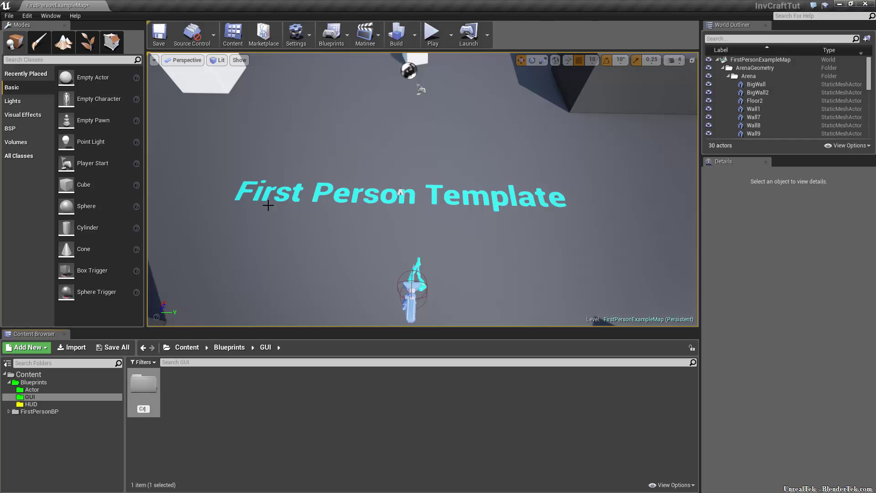
{"action": "key", "text": "Return"}
{"action": "right_click", "coordinate": [150, 397]}
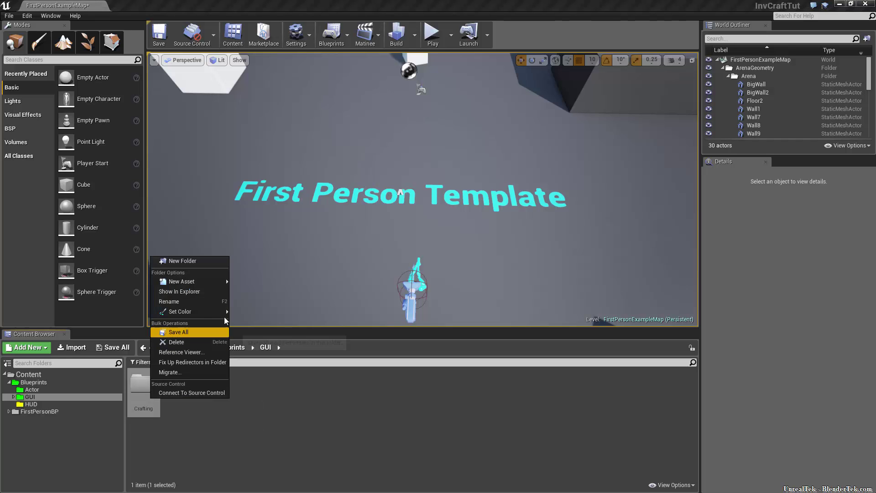
{"action": "mouse_move", "coordinate": [214, 311]}
{"action": "left_click", "coordinate": [246, 311]}
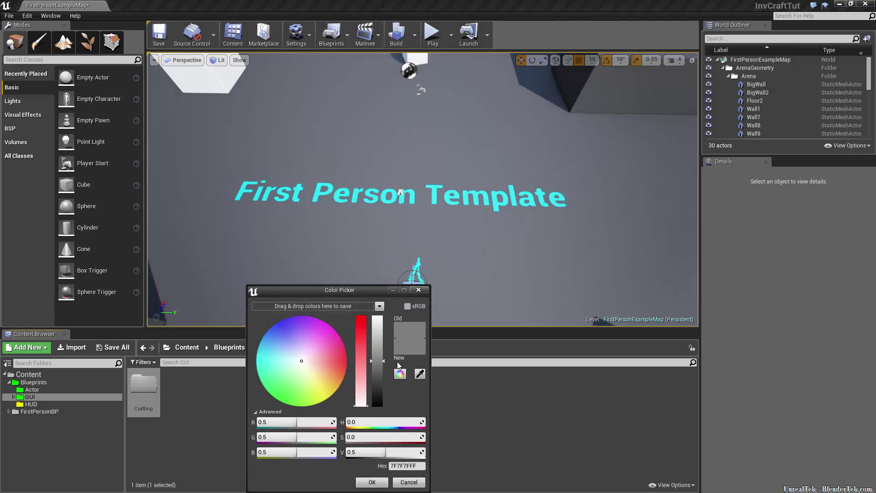
{"action": "left_click_drag", "start_coordinate": [304, 421], "coordinate": [343, 421]}
{"action": "left_click_drag", "start_coordinate": [283, 435], "coordinate": [255, 451]}
{"action": "left_click", "coordinate": [372, 482]}
- Create a folder named Inventory inside the GUI folder and give it the existing green colour
{"action": "right_click", "coordinate": [214, 416]}
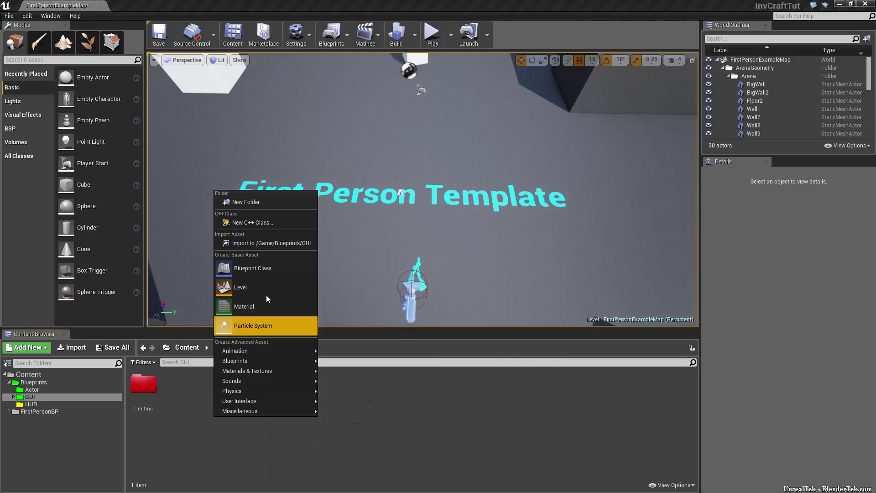
{"action": "left_click", "coordinate": [266, 201]}
{"action": "type", "text": "Inventory"}
{"action": "key", "text": "Return"}
{"action": "right_click", "coordinate": [177, 393]}
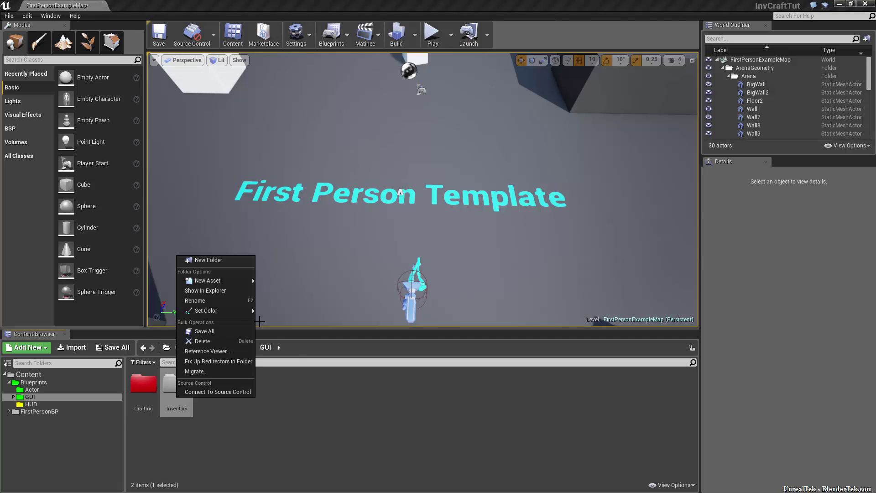
{"action": "mouse_move", "coordinate": [247, 310]}
{"action": "left_click", "coordinate": [266, 330]}
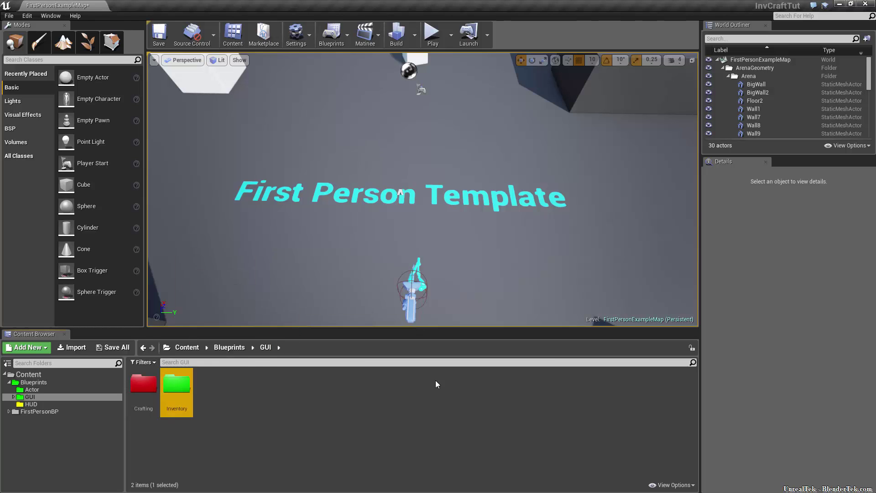
{"action": "right_click", "coordinate": [243, 431]}
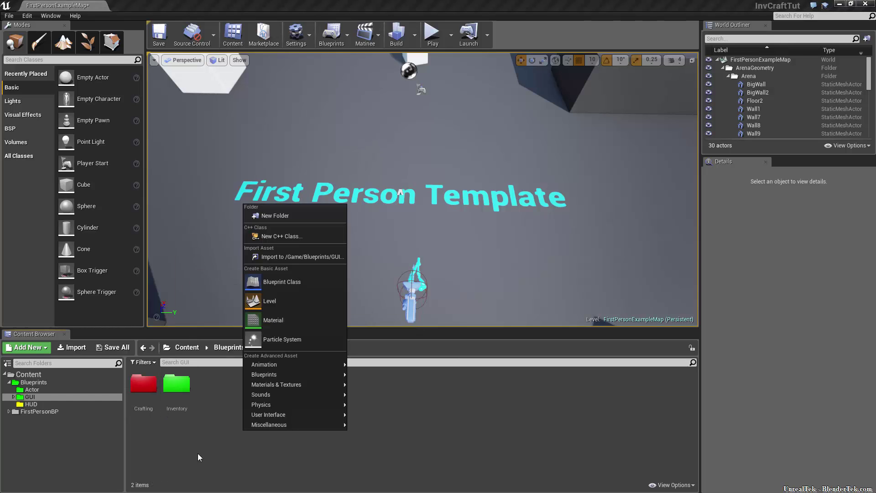
{"action": "left_click", "coordinate": [224, 403]}
{"action": "left_click", "coordinate": [67, 403]}
{"action": "left_click", "coordinate": [67, 396]}
{"action": "left_click", "coordinate": [67, 389]}
{"action": "left_click", "coordinate": [65, 381]}
- Create a Blueprint Class with HUD as its parent in the HUD folder and name it TutorialHUD
{"action": "left_click", "coordinate": [59, 404]}
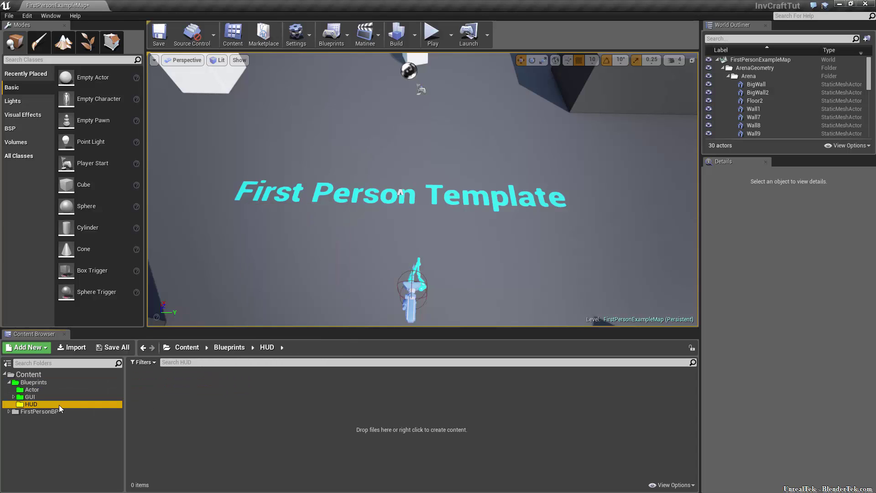
{"action": "right_click", "coordinate": [191, 410]}
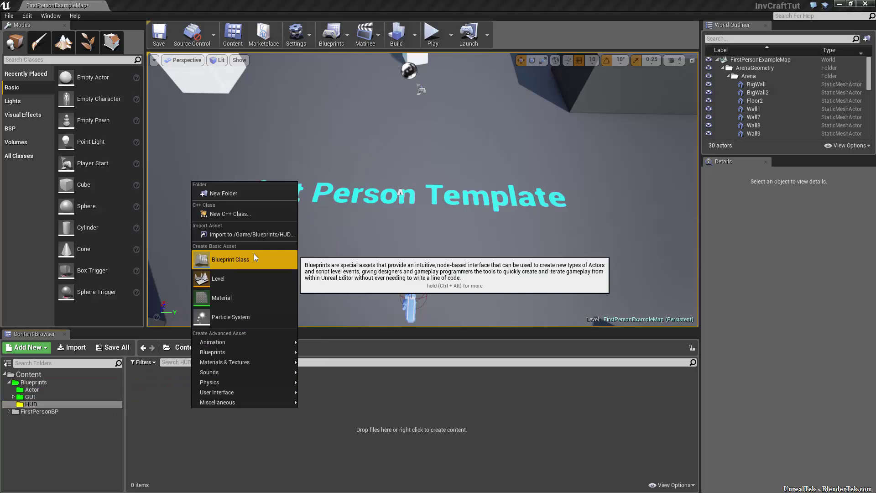
{"action": "left_click", "coordinate": [254, 258]}
{"action": "left_click", "coordinate": [320, 285]}
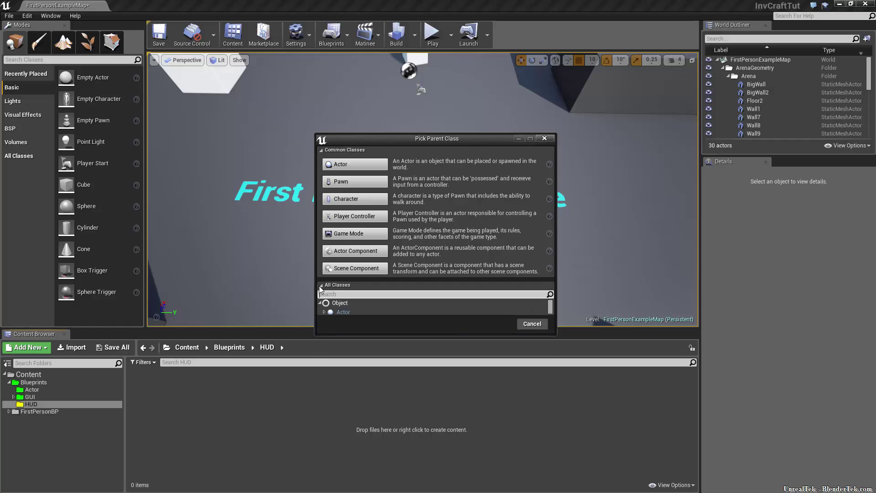
{"action": "type", "text": "hud"}
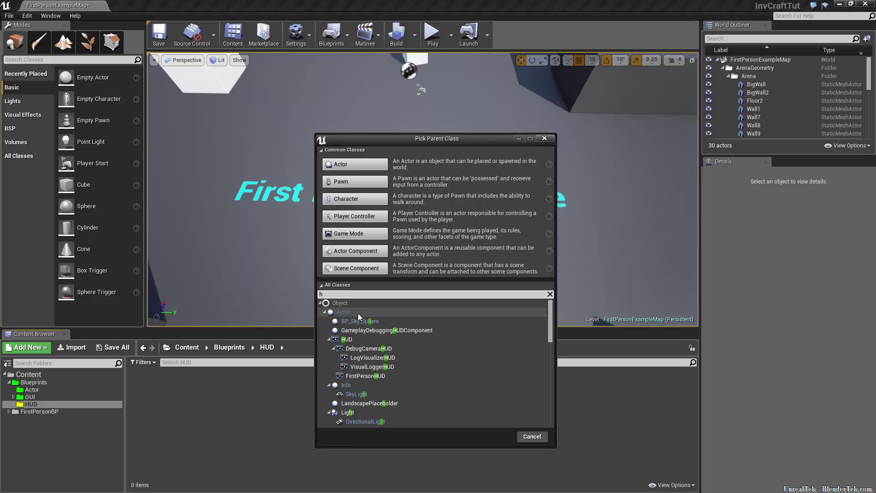
{"action": "left_click", "coordinate": [360, 330]}
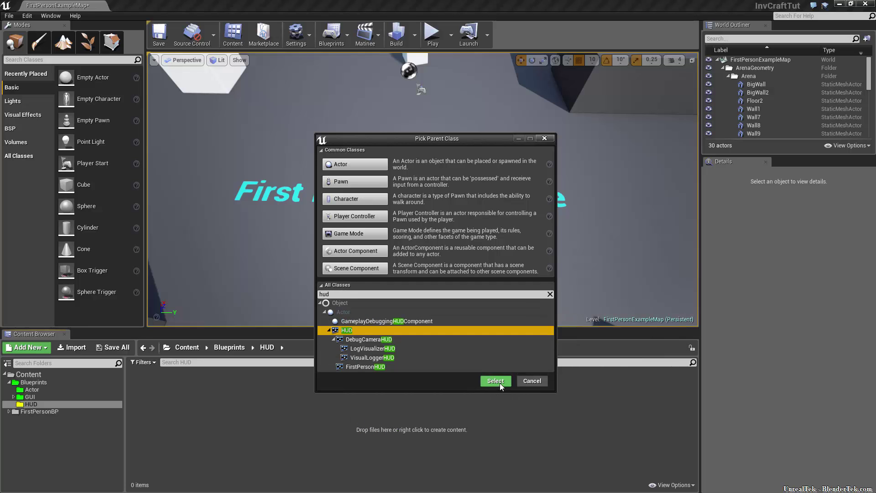
{"action": "left_click", "coordinate": [499, 382]}
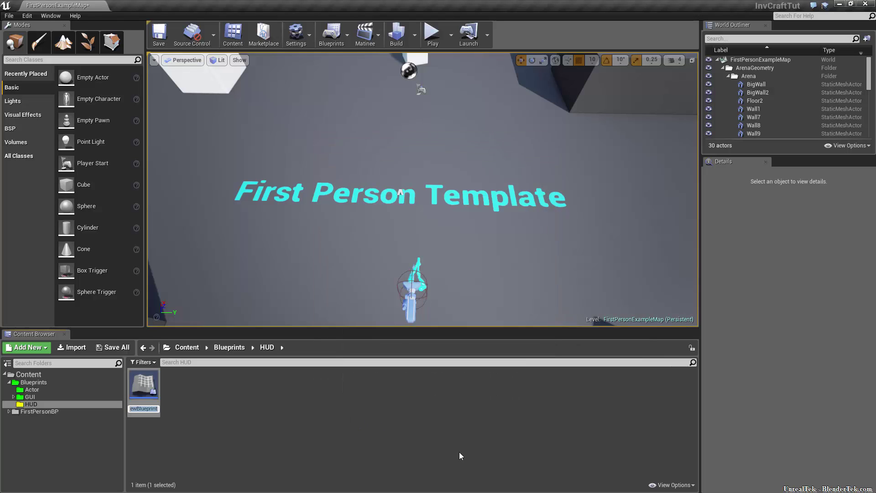
{"action": "type", "text": "TutorialHUD"}
{"action": "key", "text": "Return"}
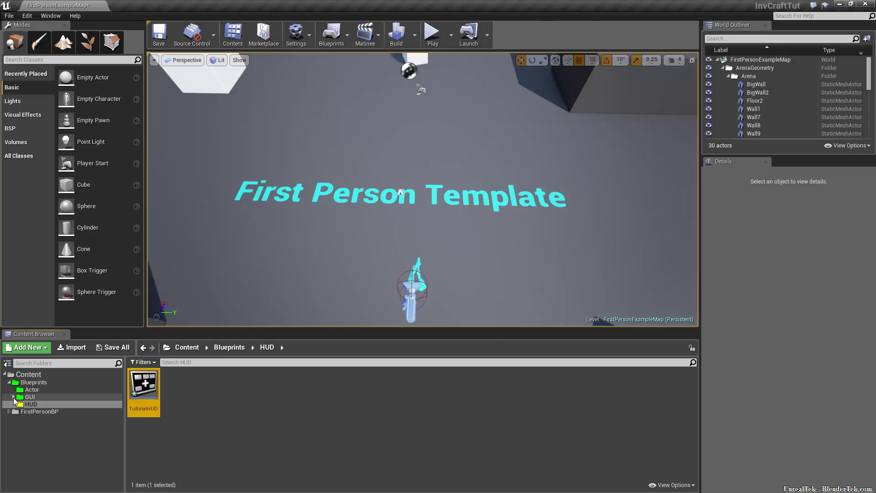
- Create a Widget Blueprint in the Crafting folder under GUI and name it as the main crafting widget with a W prefix
{"action": "left_click", "coordinate": [13, 397]}
{"action": "left_click", "coordinate": [51, 403]}
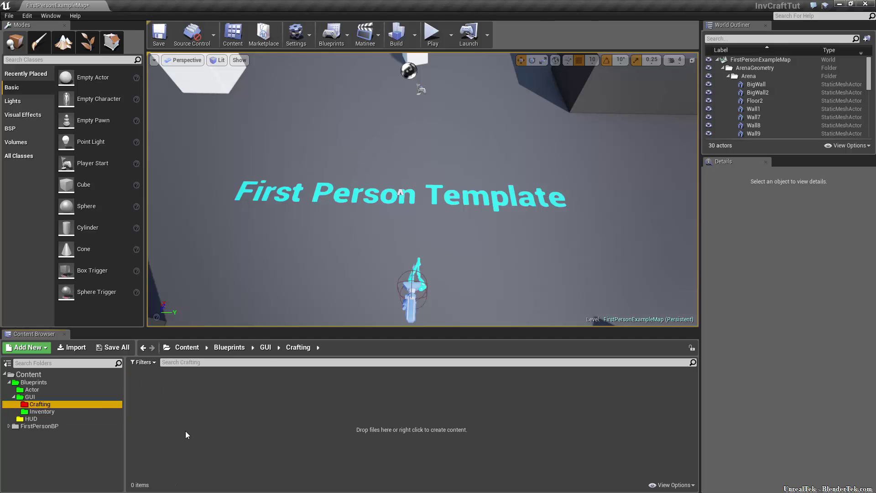
{"action": "left_click", "coordinate": [185, 431]}
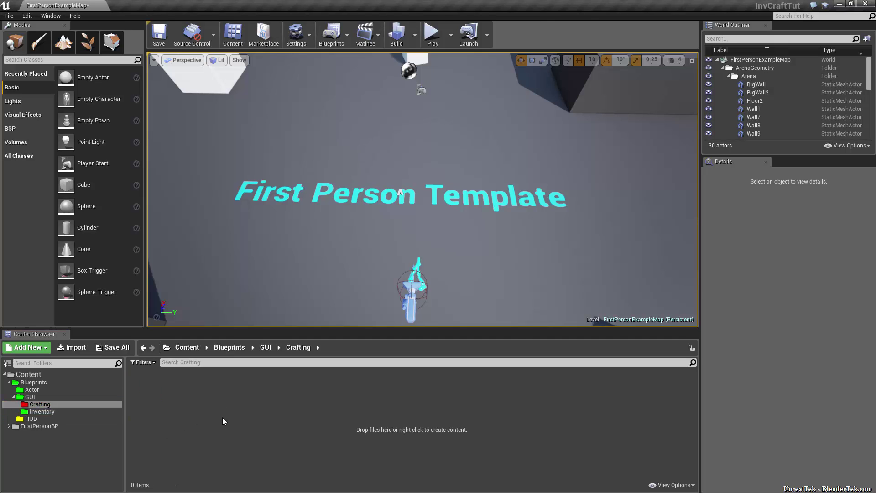
{"action": "right_click", "coordinate": [196, 423]}
{"action": "mouse_move", "coordinate": [249, 409]}
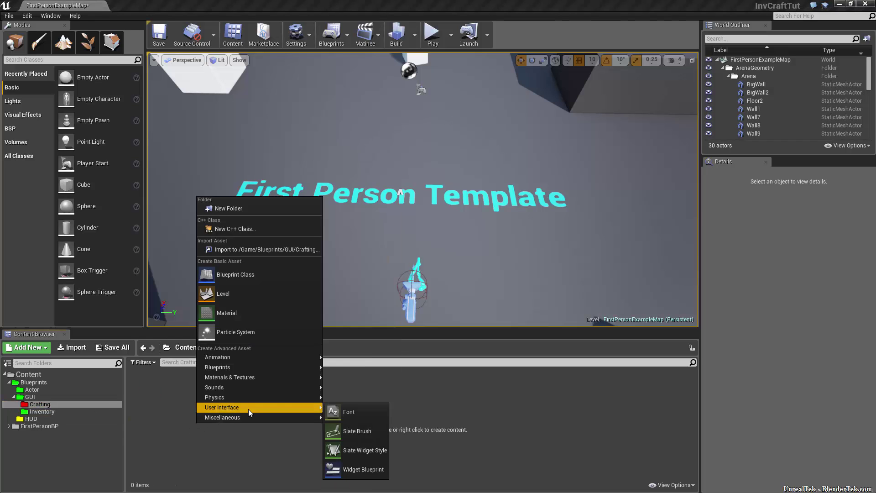
{"action": "left_click", "coordinate": [366, 467]}
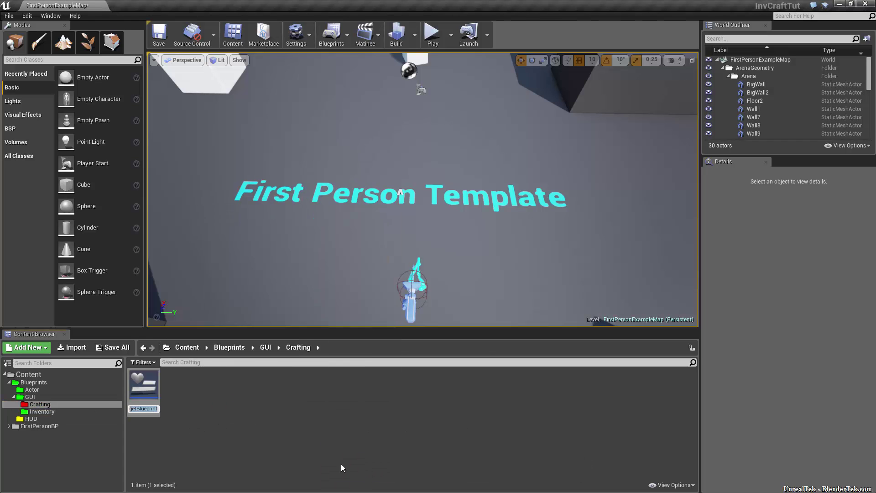
{"action": "type", "text": "W"}
{"action": "type", "text": "raftMain"}
{"action": "key", "text": "Return"}
- Create a Widget Blueprint in the Inventory folder under GUI and name it W_invMain
{"action": "left_click", "coordinate": [84, 410]}
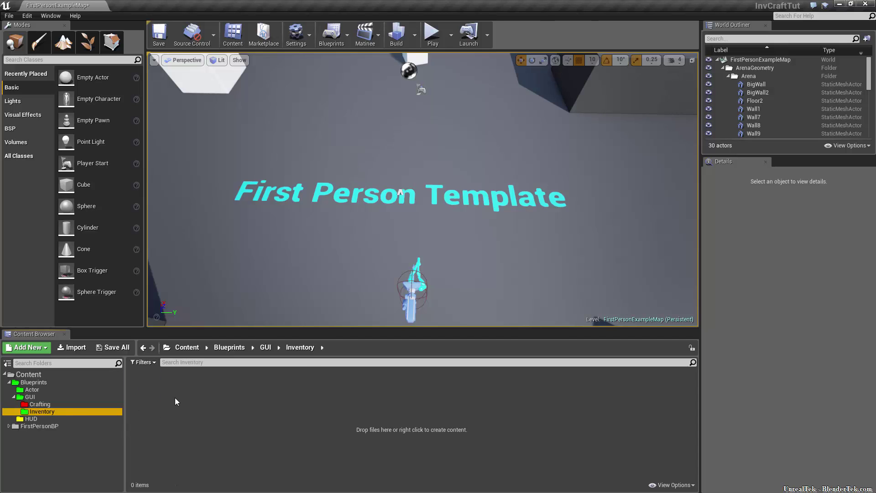
{"action": "right_click", "coordinate": [179, 392]}
{"action": "mouse_move", "coordinate": [244, 375]}
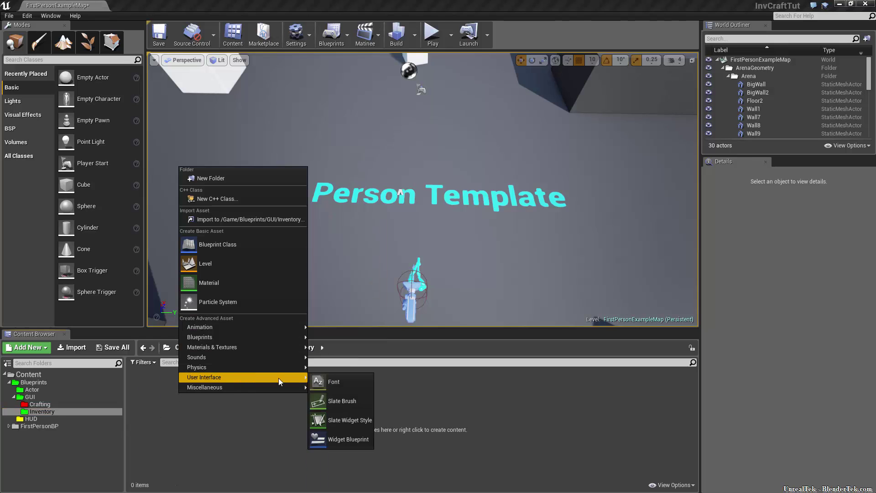
{"action": "left_click", "coordinate": [354, 440]}
{"action": "type", "text": "W_inv"}
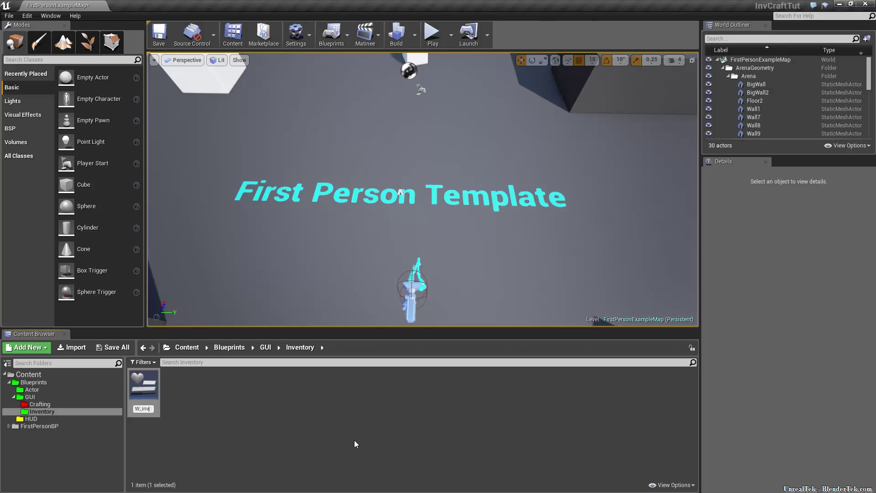
{"action": "type", "text": "Main"}
{"action": "key", "text": "Return"}
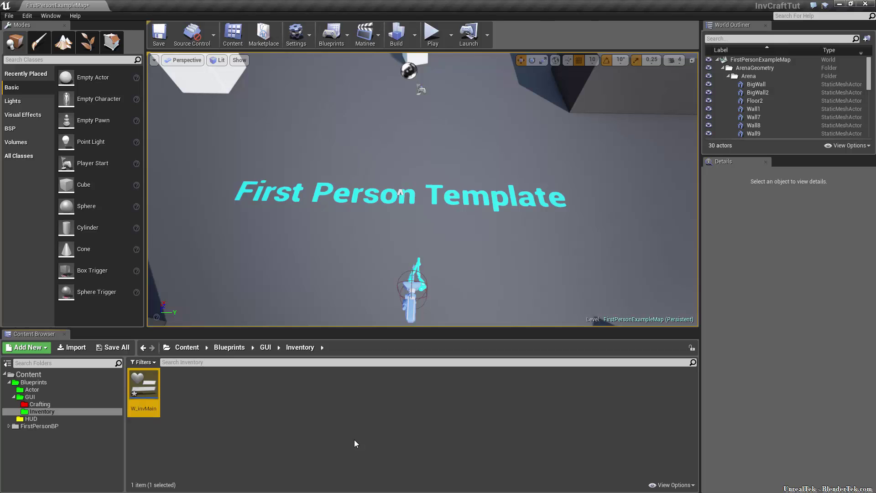
- Create an Actor Blueprint Class in the Actor folder, keep its default name and save everything
{"action": "left_click", "coordinate": [65, 390]}
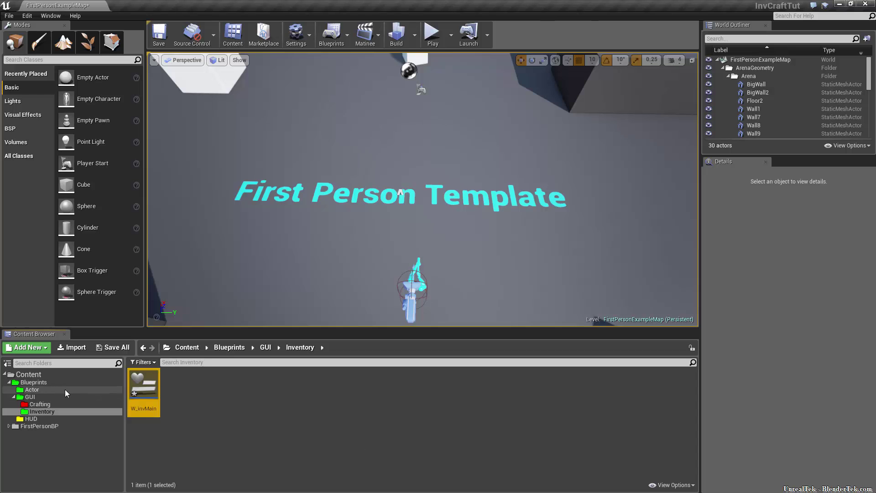
{"action": "right_click", "coordinate": [192, 415]}
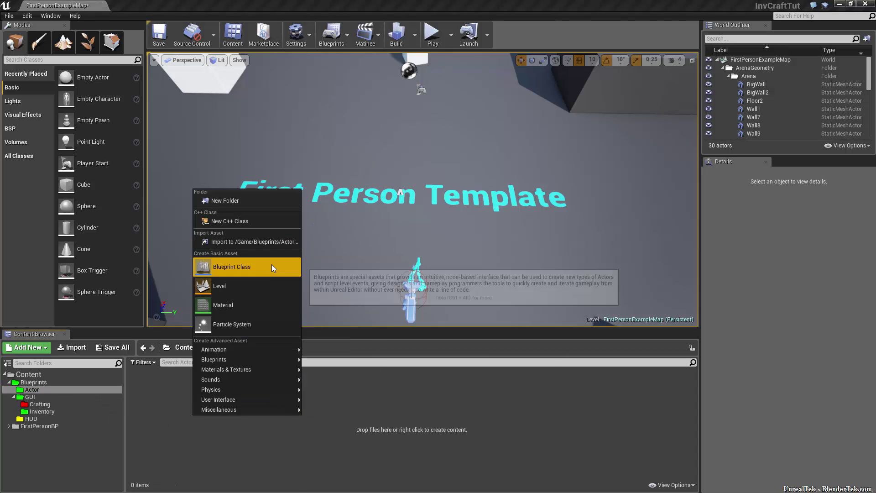
{"action": "left_click", "coordinate": [272, 264]}
{"action": "left_click", "coordinate": [349, 151]}
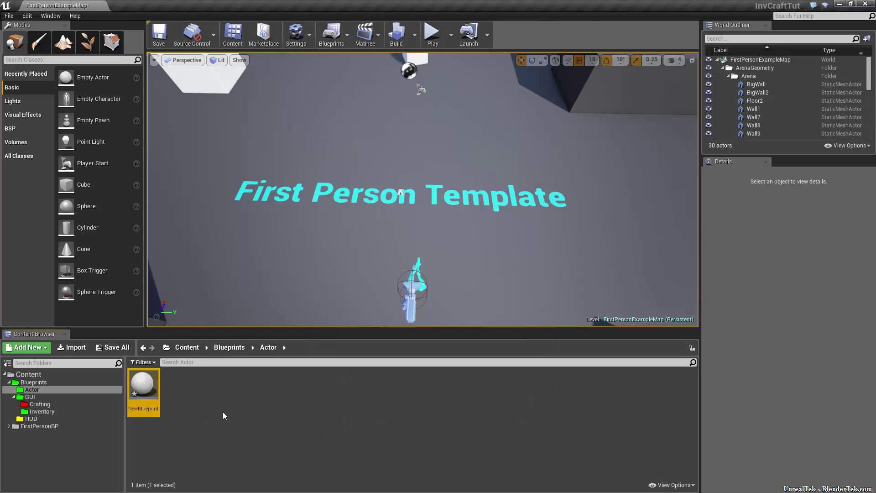
{"action": "key", "text": "ctrl+shift+s"}
- Open the W_invMain widget from the Inventory folder and remove the Animations and Timeline panels from its designer layout
{"action": "left_click", "coordinate": [70, 411]}
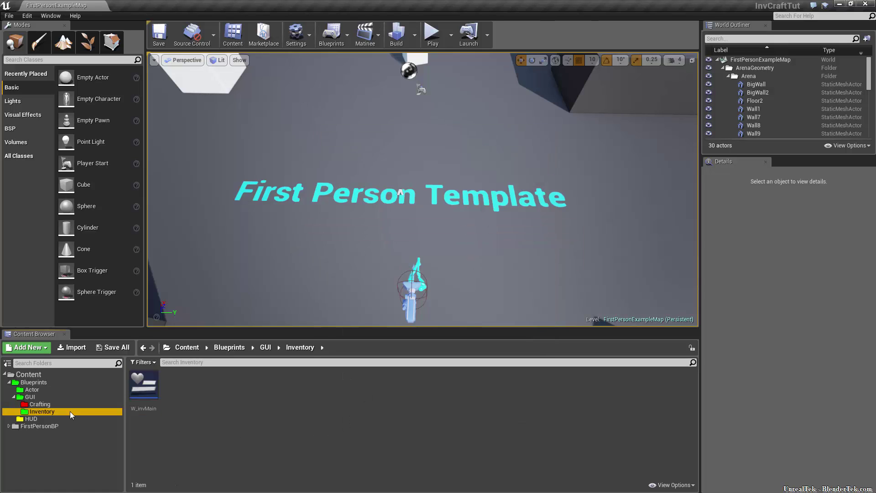
{"action": "double_click", "coordinate": [154, 387]}
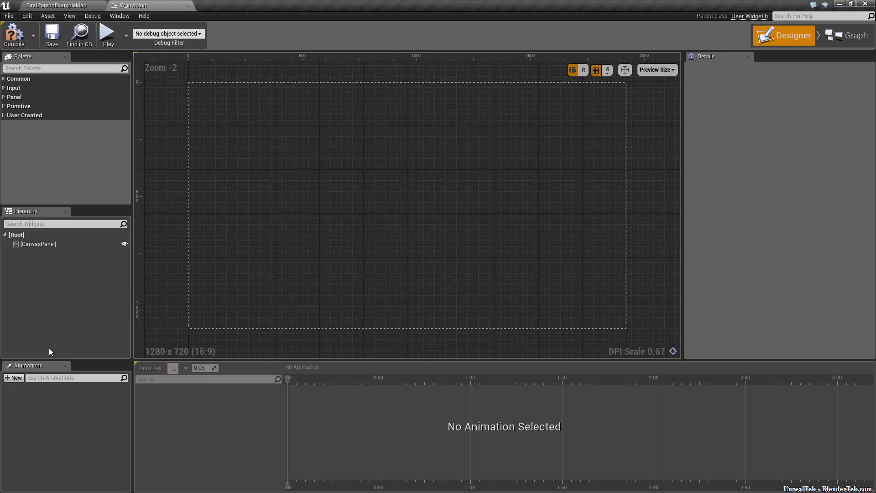
{"action": "left_click", "coordinate": [111, 16]}
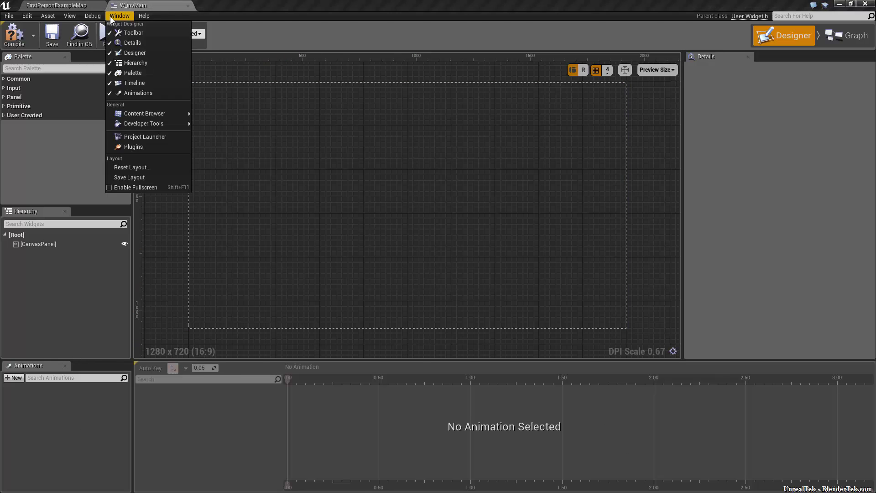
{"action": "left_click", "coordinate": [151, 92]}
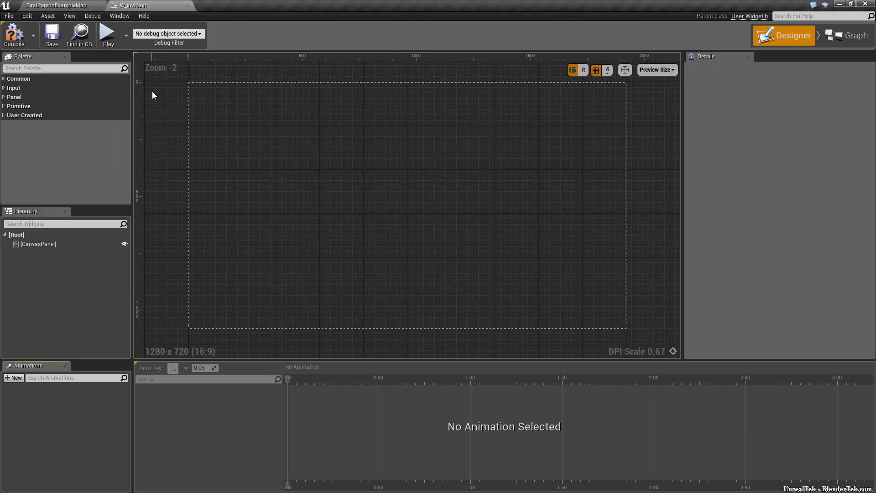
{"action": "left_click", "coordinate": [63, 366]}
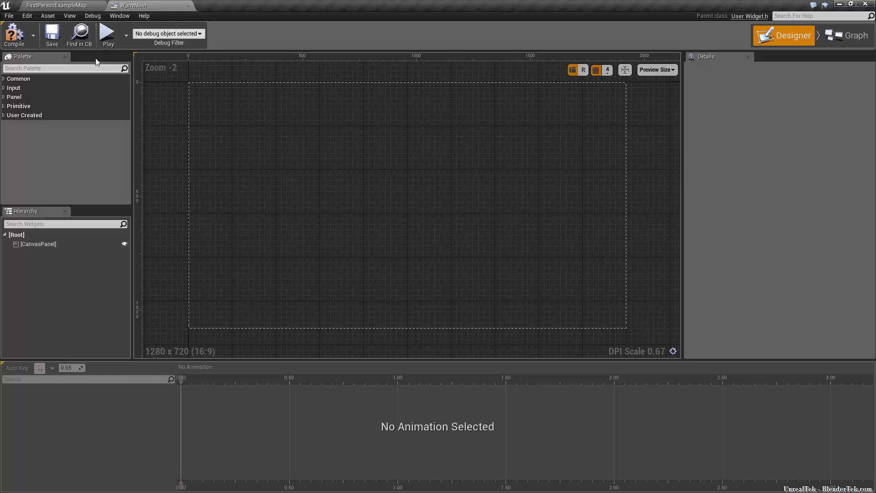
{"action": "left_click", "coordinate": [2, 365]}
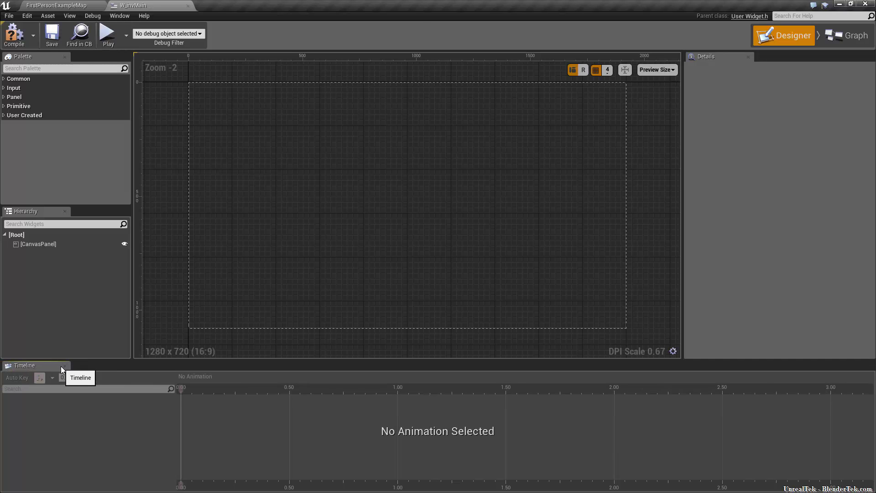
{"action": "left_click", "coordinate": [64, 366]}
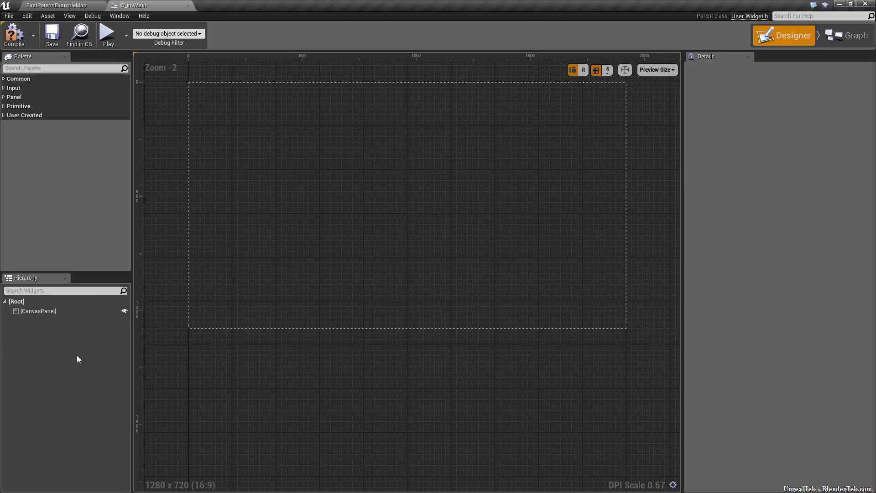
- Place a trial Slider widget on the W_invMain canvas and delete it
{"action": "left_click", "coordinate": [10, 79]}
{"action": "left_click_drag", "start_coordinate": [29, 144], "coordinate": [385, 151]}
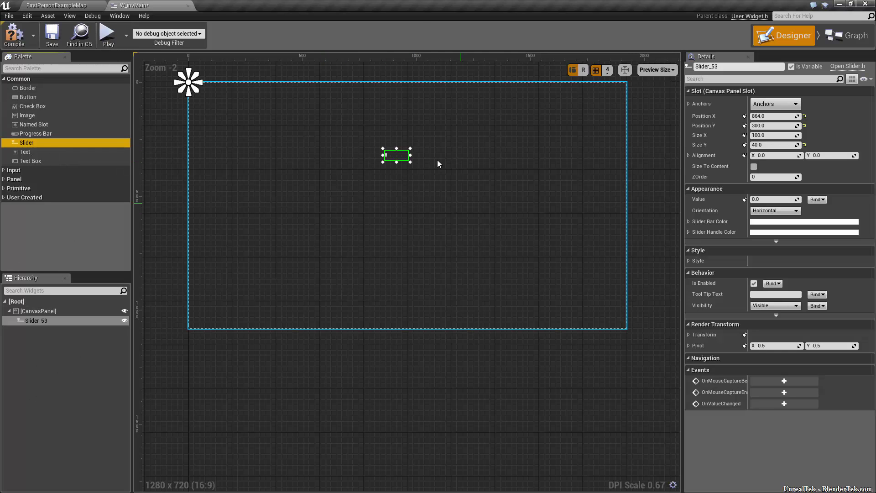
{"action": "left_click", "coordinate": [392, 154]}
{"action": "key", "text": "Delete"}
- Set the designer's preview size to 1080i, 1080p (HDTV, Blu-ray)
{"action": "right_click_drag", "start_coordinate": [386, 363], "coordinate": [404, 426]}
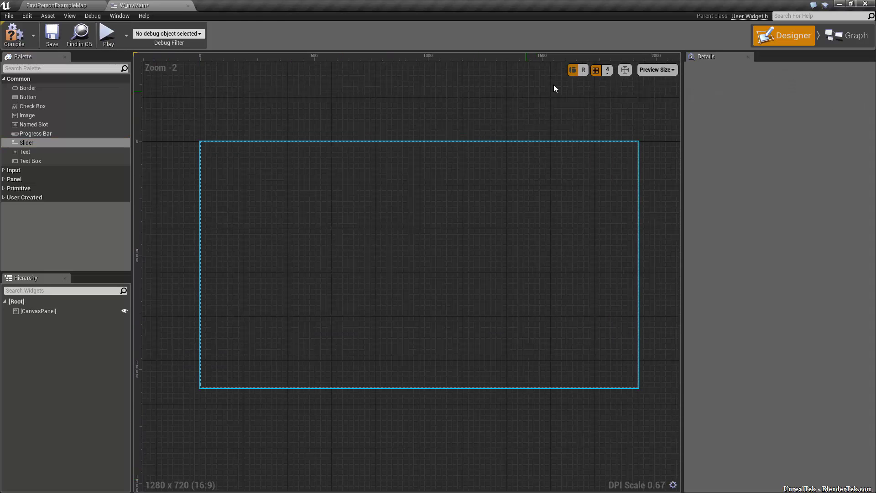
{"action": "left_click", "coordinate": [664, 70]}
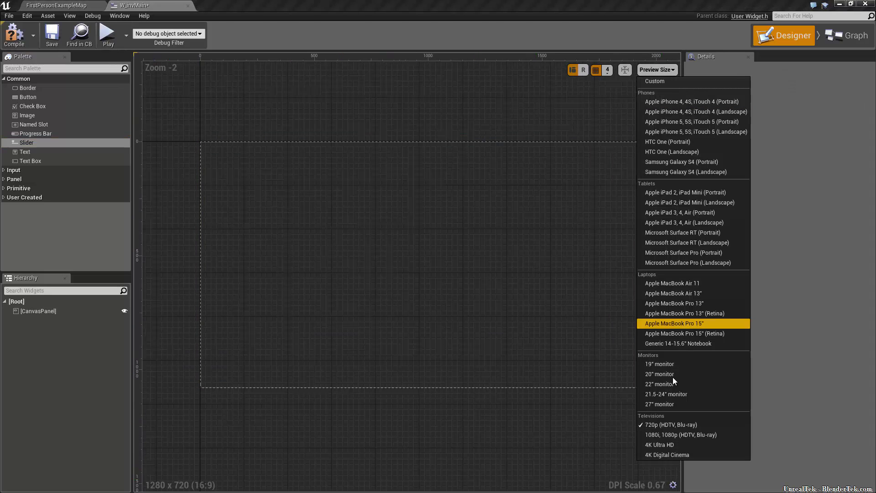
{"action": "left_click", "coordinate": [675, 438]}
{"action": "scroll", "coordinate": [409, 210], "scroll_direction": "down", "scroll_amount": 3}
{"action": "right_click_drag", "start_coordinate": [433, 207], "coordinate": [460, 234]}
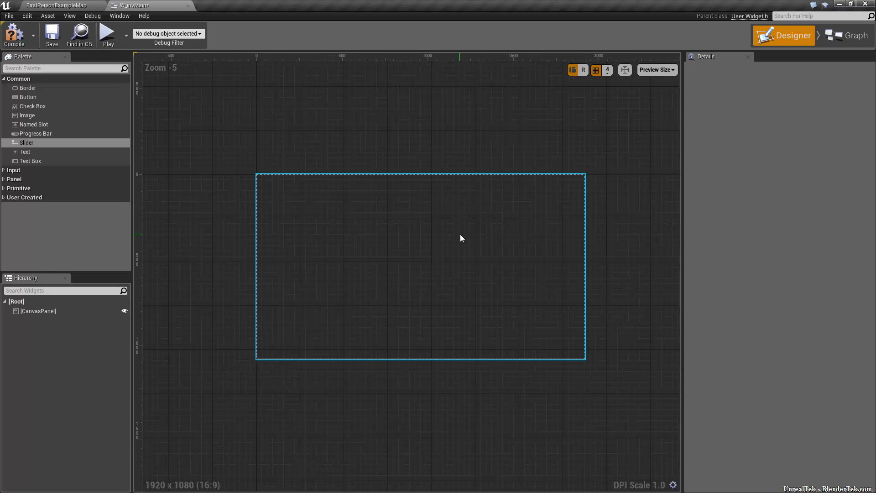
{"action": "scroll", "coordinate": [372, 327], "scroll_direction": "up", "scroll_amount": 1}
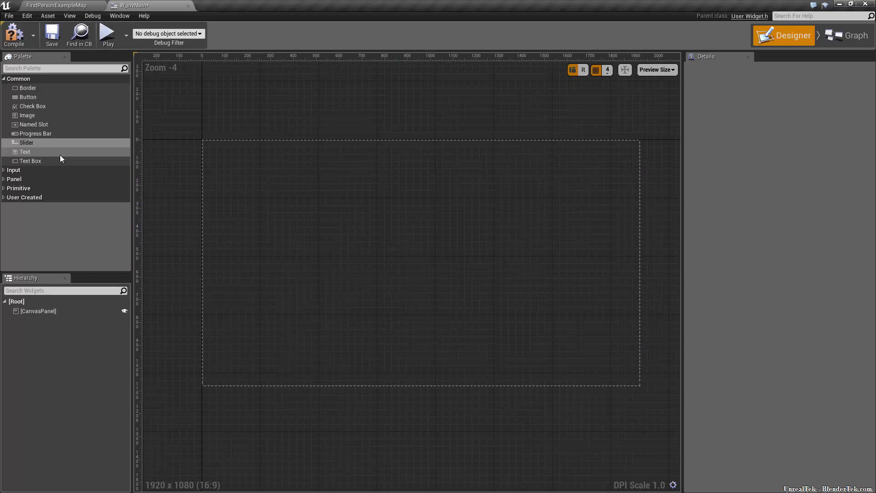
- Place three Border widgets on the canvas: a tall one, a wide one about 556 × 292 beside it and a small one about 188 × 164 below
{"action": "left_click", "coordinate": [4, 180]}
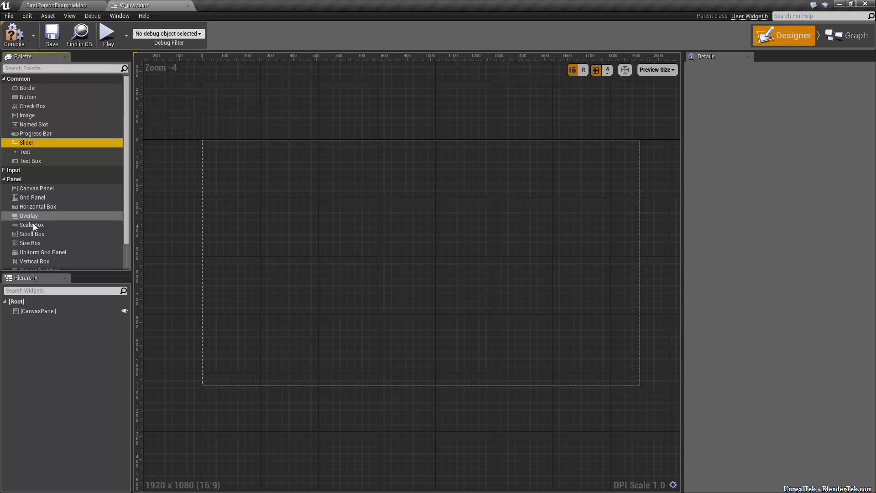
{"action": "left_click", "coordinate": [46, 242]}
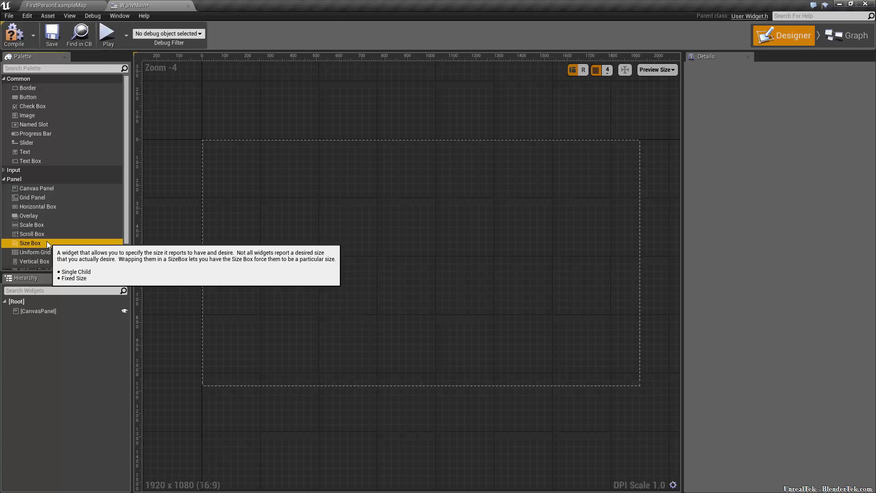
{"action": "left_click_drag", "start_coordinate": [38, 88], "coordinate": [362, 186]}
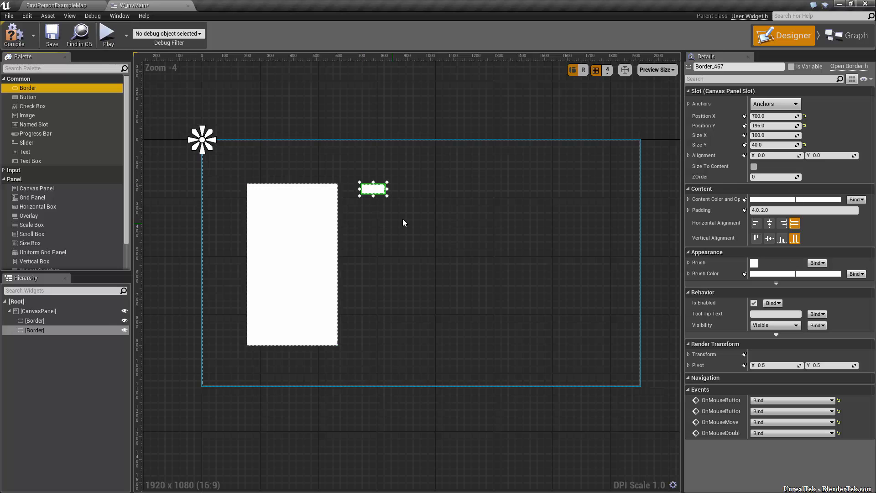
{"action": "left_click_drag", "start_coordinate": [428, 220], "coordinate": [489, 252]}
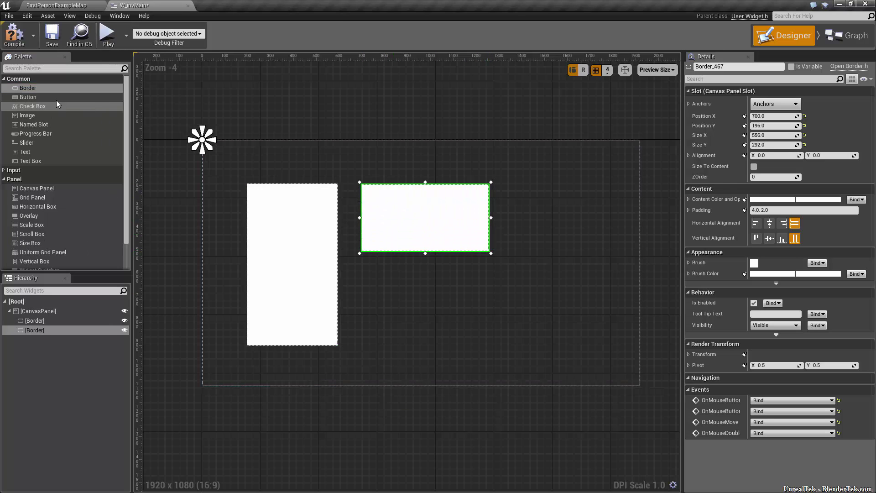
{"action": "left_click_drag", "start_coordinate": [43, 87], "coordinate": [410, 306]}
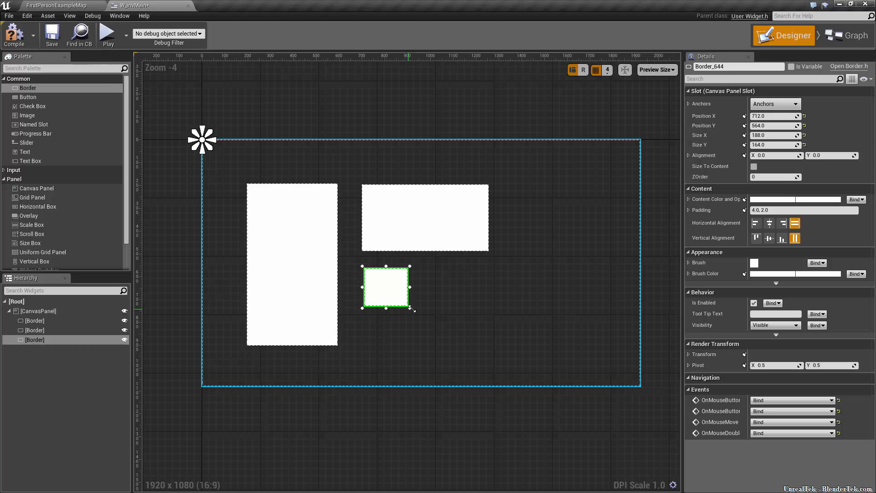
{"action": "left_click", "coordinate": [459, 335]}
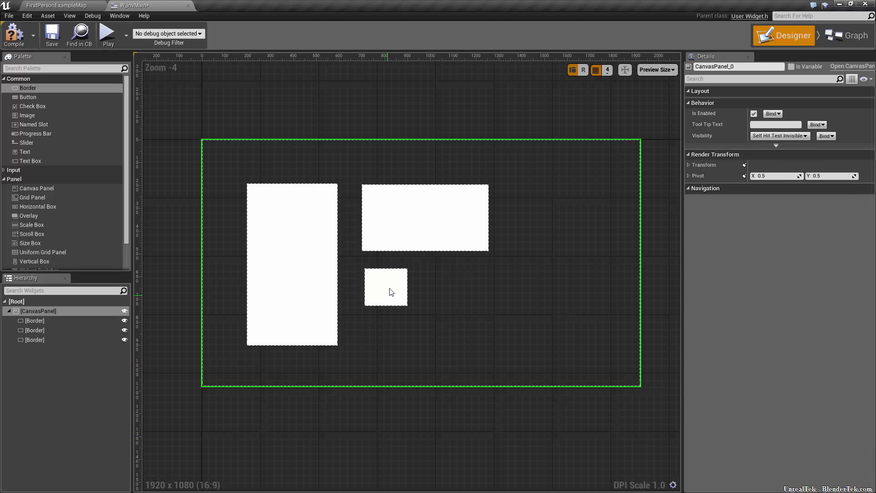
- Enlarge the tall border to about 546 × 882 and the wide one to about 706 × 484, and align the small border beneath the wide one
{"action": "left_click_drag", "start_coordinate": [389, 285], "coordinate": [419, 306]}
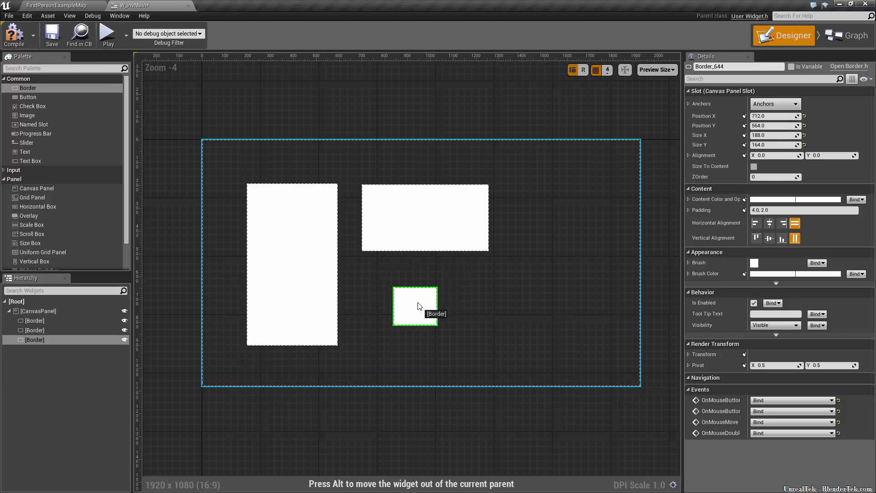
{"action": "left_click", "coordinate": [295, 297]}
{"action": "left_click_drag", "start_coordinate": [296, 296], "coordinate": [277, 260]}
{"action": "left_click_drag", "start_coordinate": [317, 327], "coordinate": [350, 367]}
{"action": "left_click_drag", "start_coordinate": [454, 228], "coordinate": [454, 211]}
{"action": "left_click_drag", "start_coordinate": [491, 236], "coordinate": [523, 276]}
{"action": "left_click_drag", "start_coordinate": [420, 303], "coordinate": [382, 299]}
{"action": "left_click", "coordinate": [505, 327]}
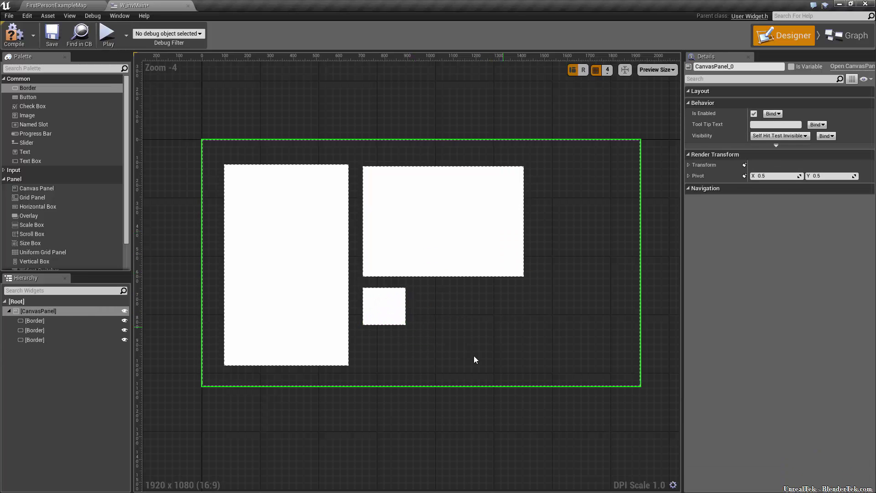
- Set the wide border's Brush Color to hex 282828FF
{"action": "left_click", "coordinate": [289, 232]}
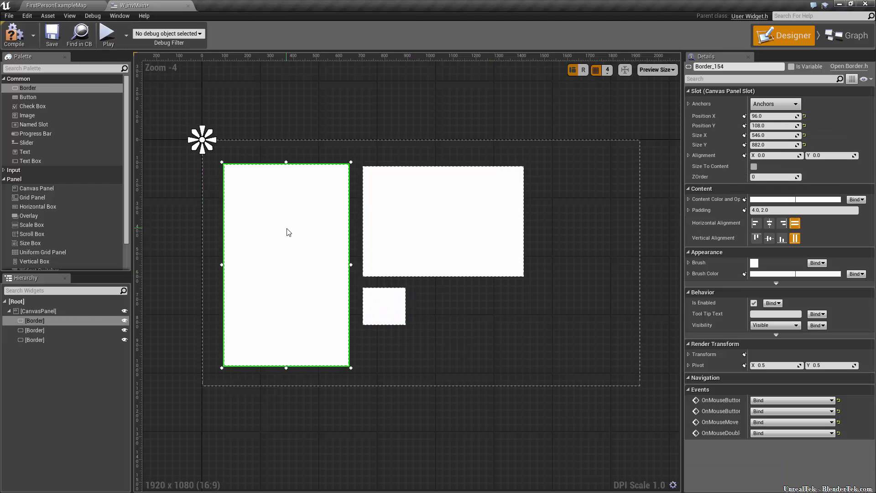
{"action": "left_click", "coordinate": [473, 231]}
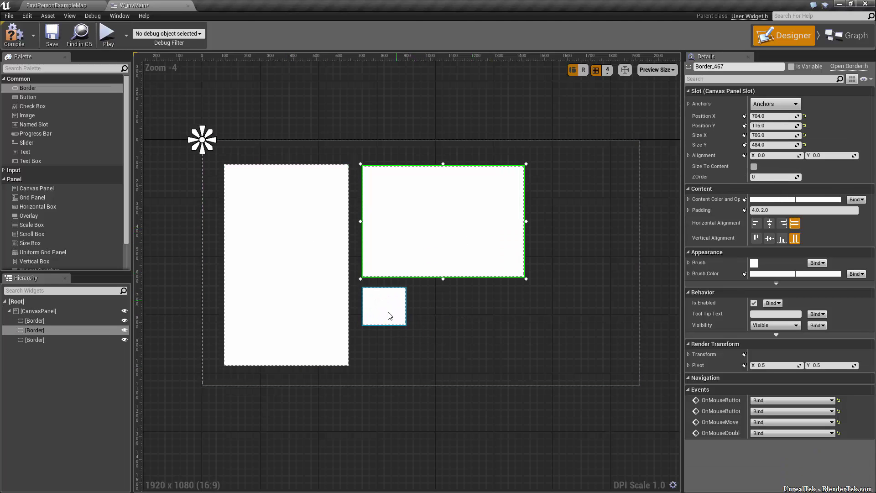
{"action": "left_click", "coordinate": [806, 274]}
{"action": "left_click_drag", "start_coordinate": [833, 458], "coordinate": [626, 442]}
{"action": "type", "text": "2828"}
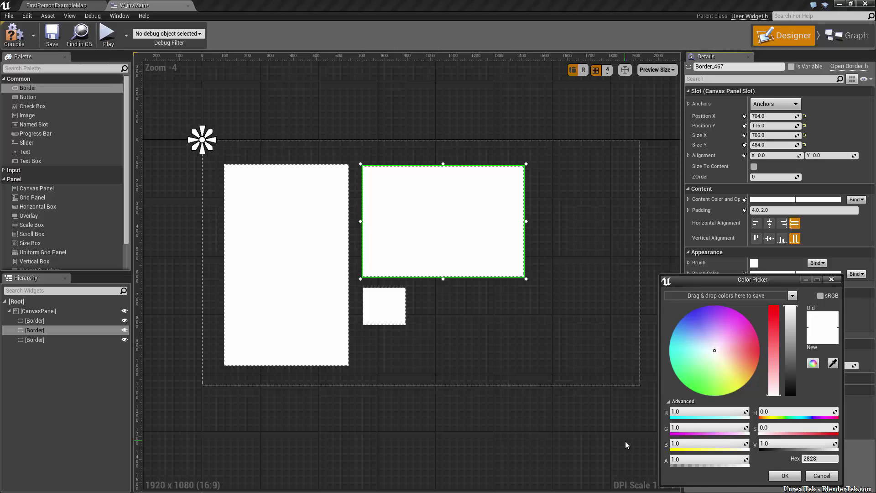
{"action": "type", "text": "28ff"}
{"action": "key", "text": "Return"}
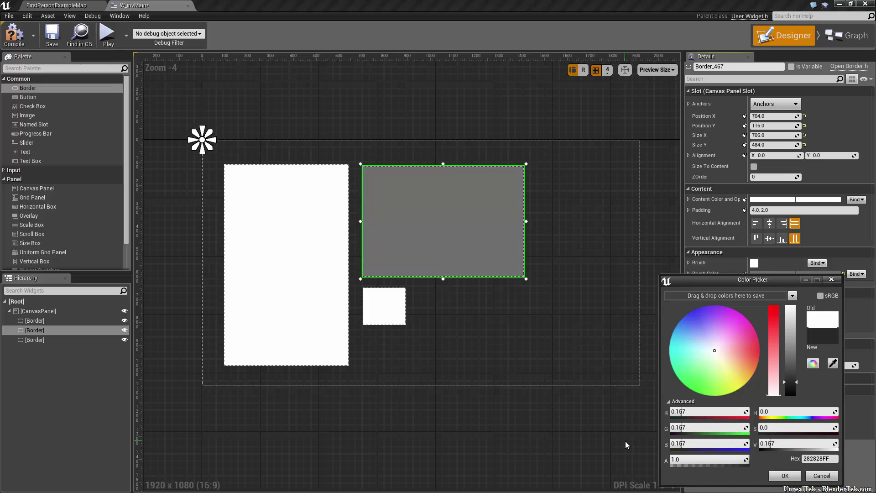
{"action": "left_click", "coordinate": [784, 476]}
- Set the Brush Color of the small border and the tall border to hex 282828FF
{"action": "left_click", "coordinate": [396, 306]}
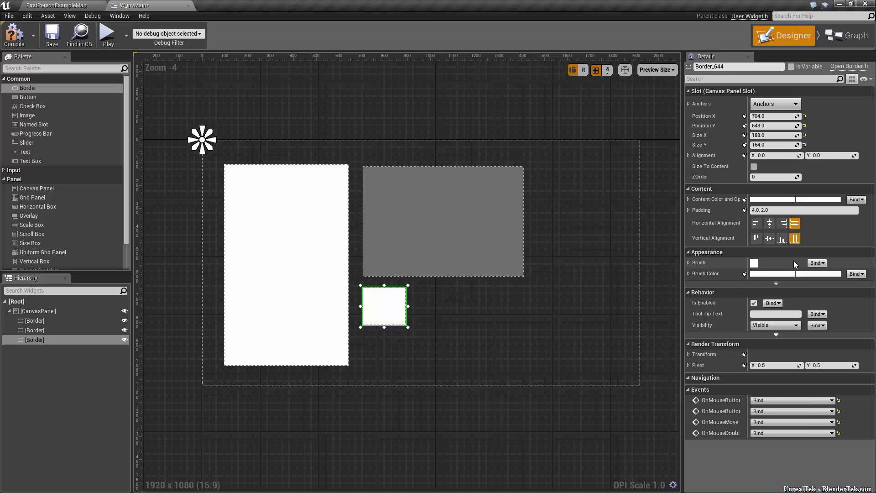
{"action": "left_click", "coordinate": [765, 274]}
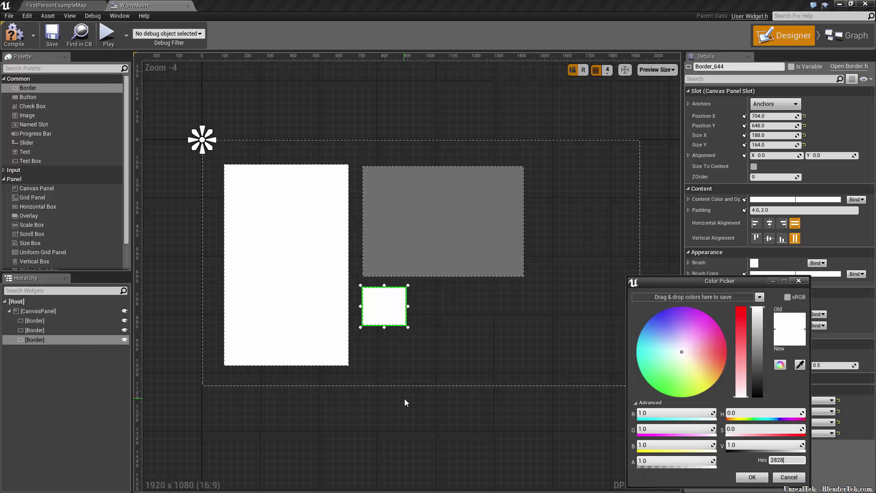
{"action": "key", "text": "Return"}
{"action": "left_click", "coordinate": [277, 248]}
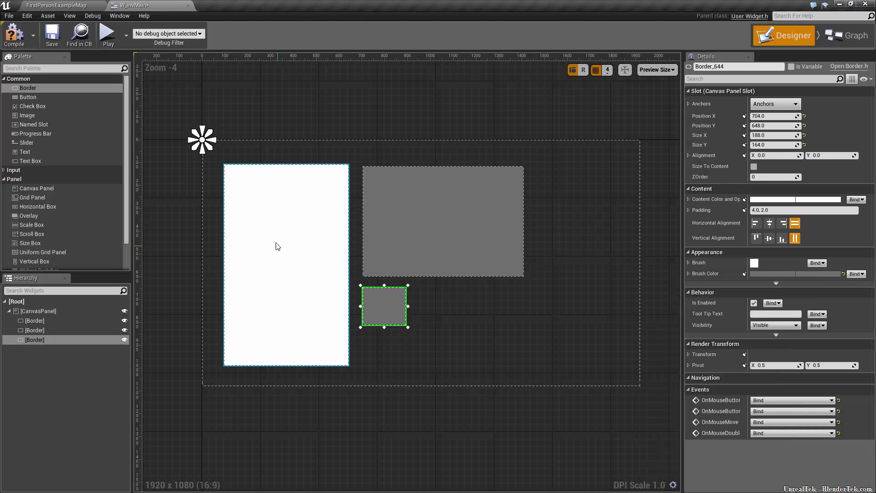
{"action": "left_click", "coordinate": [803, 273]}
{"action": "type", "text": "28"}
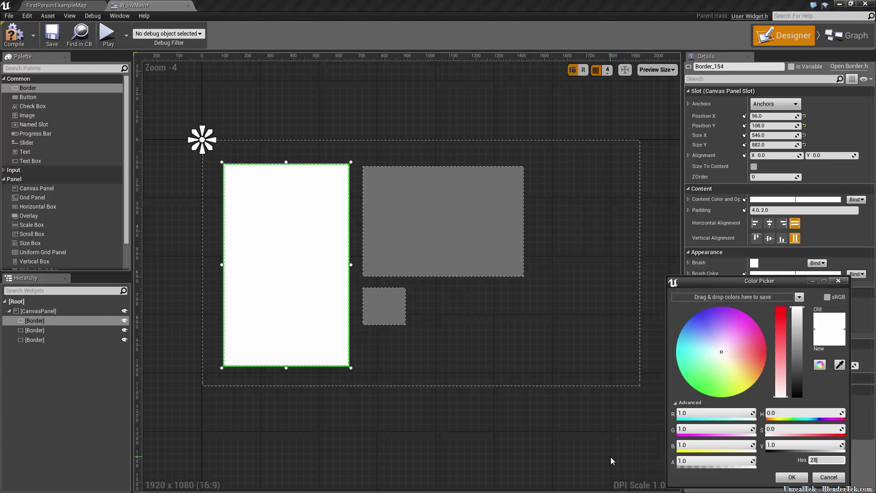
{"action": "type", "text": "2828ff"}
{"action": "key", "text": "Return"}
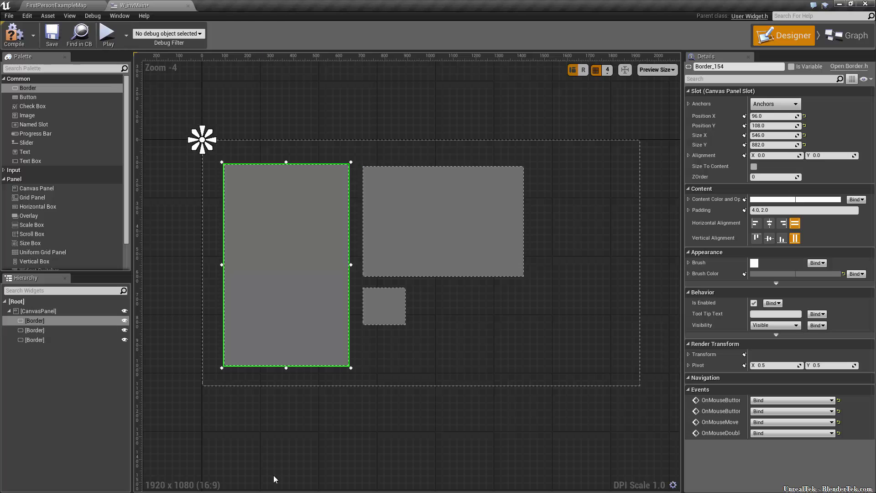
- Rename the tall border as BorderList
{"action": "left_click", "coordinate": [45, 331]}
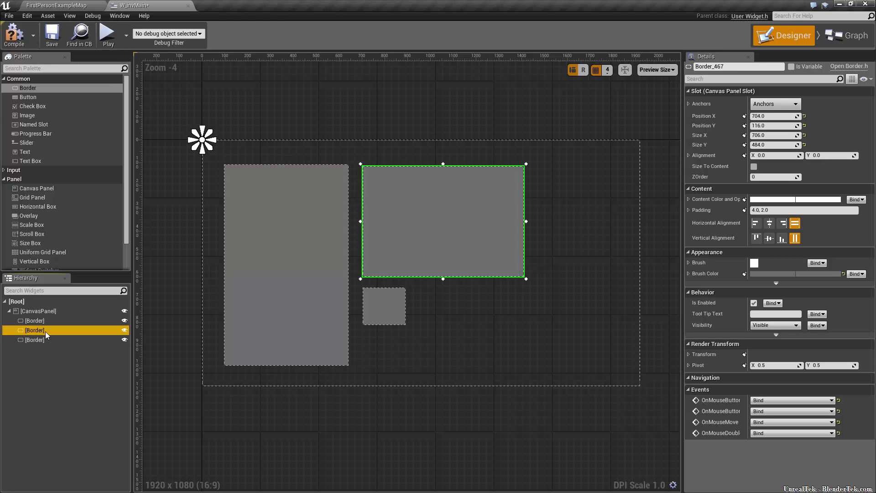
{"action": "left_click", "coordinate": [50, 339]}
{"action": "left_click", "coordinate": [46, 322]}
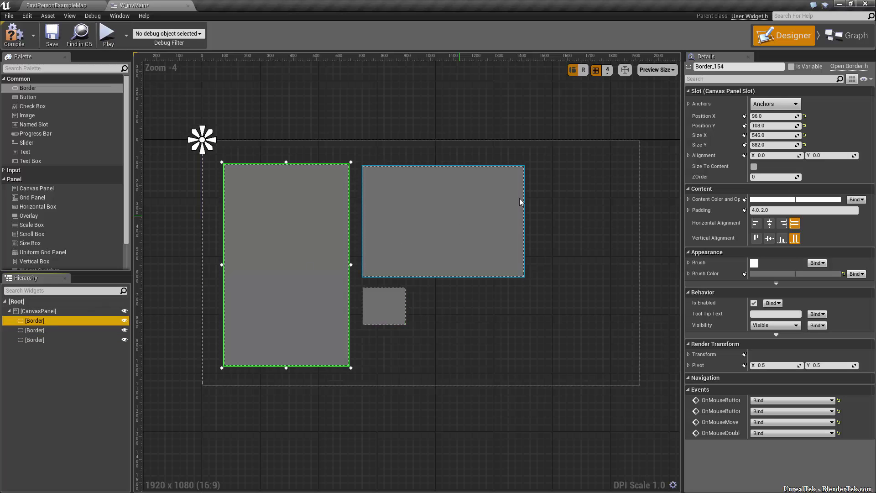
{"action": "left_click", "coordinate": [283, 227]}
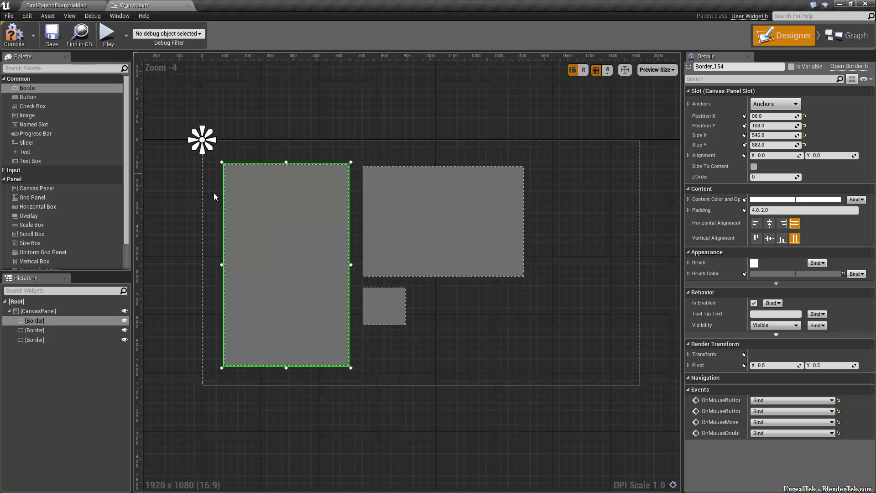
{"action": "left_click", "coordinate": [716, 66]}
{"action": "type", "text": "BorderList"}
- Rename the wide border as BorderDetails and the small border as BorderImage
{"action": "left_click", "coordinate": [409, 236]}
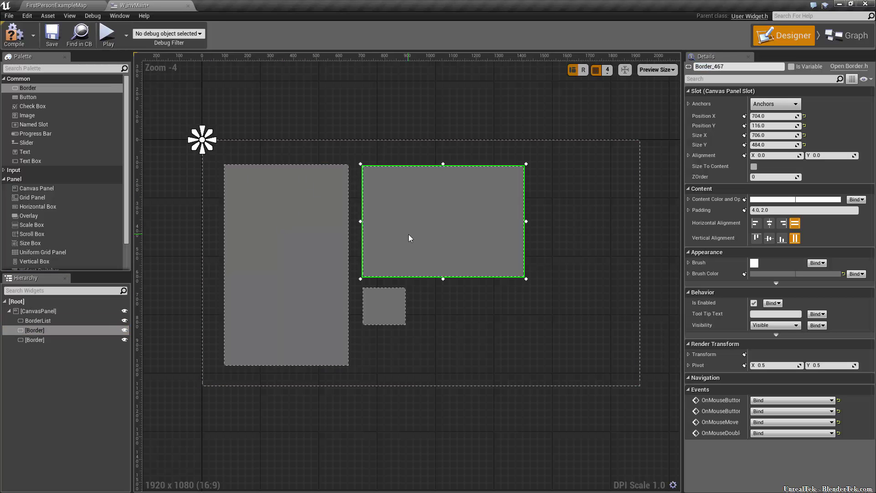
{"action": "left_click", "coordinate": [762, 66]}
{"action": "type", "text": "BorderDetails"}
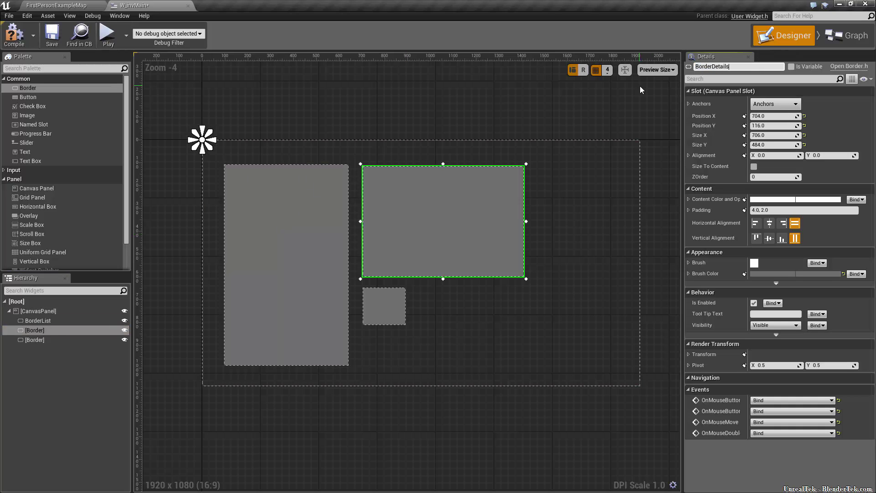
{"action": "left_click", "coordinate": [385, 305]}
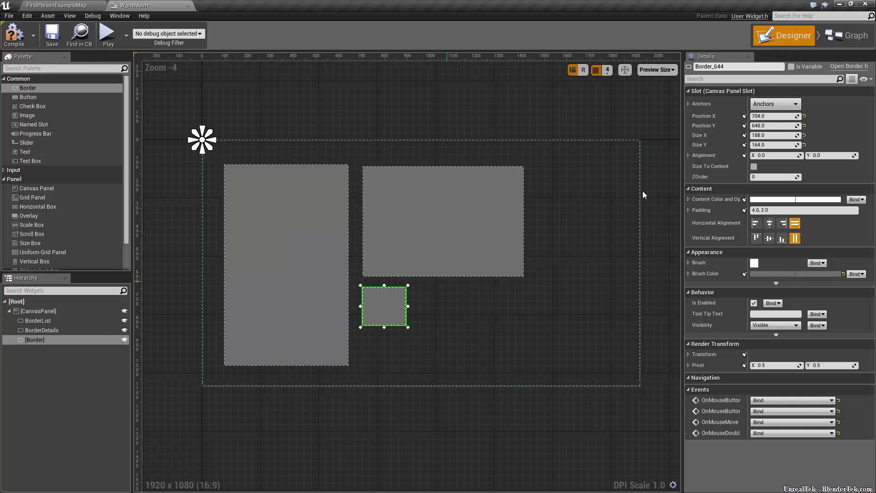
{"action": "left_click", "coordinate": [750, 66]}
{"action": "left_click", "coordinate": [750, 67]}
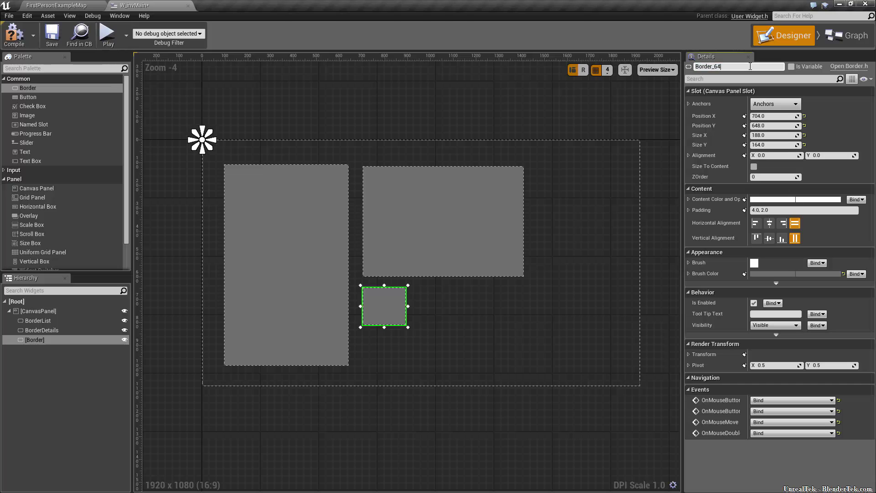
{"action": "type", "text": "Image"}
{"action": "key", "text": "Return"}
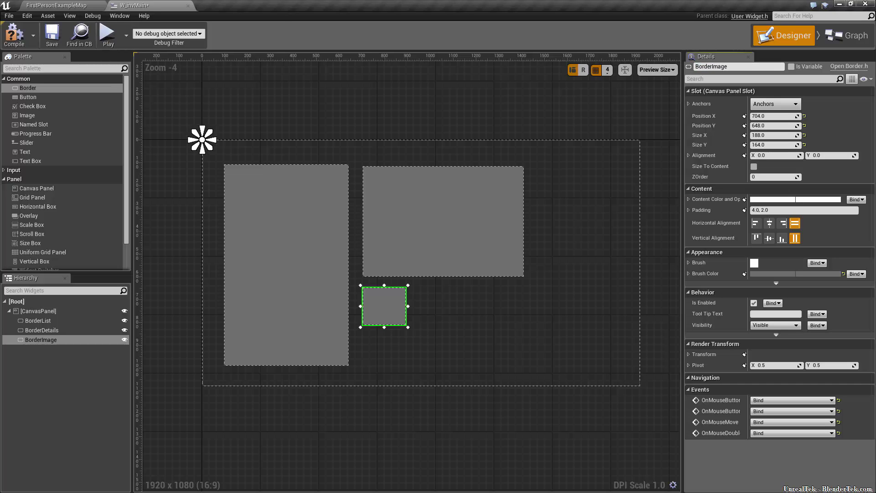
- Rename the canvas panel that holds the three borders as Root
{"action": "left_click", "coordinate": [53, 312]}
{"action": "left_click", "coordinate": [730, 66]}
{"action": "type", "text": "Root"}
{"action": "key", "text": "Return"}
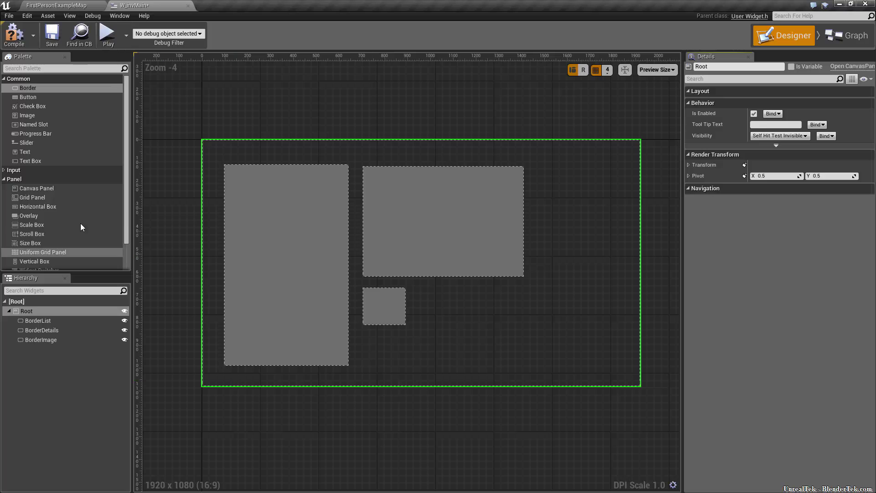
- Add a Size Box inside each of BorderList, BorderDetails and BorderImage, and expand the three borders in the widget hierarchy
{"action": "left_click", "coordinate": [31, 240]}
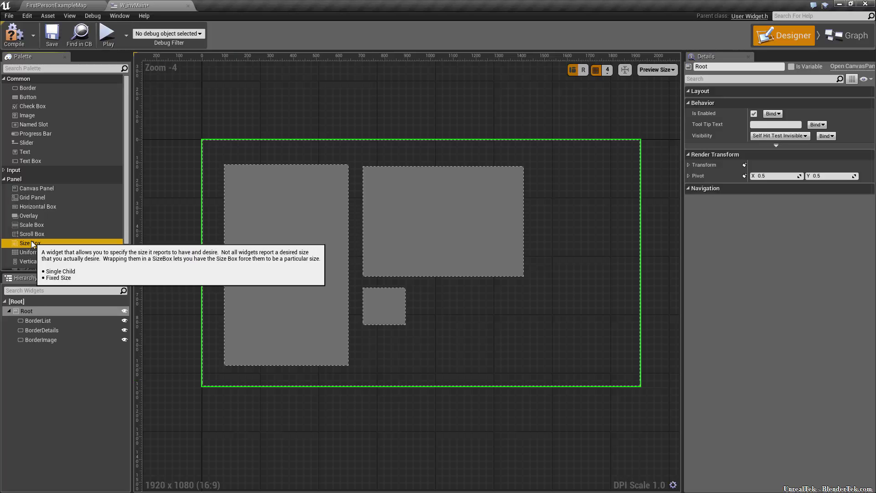
{"action": "left_click_drag", "start_coordinate": [31, 242], "coordinate": [32, 318]}
{"action": "left_click_drag", "start_coordinate": [40, 242], "coordinate": [34, 339]}
{"action": "left_click", "coordinate": [12, 340]}
{"action": "left_click", "coordinate": [13, 330]}
{"action": "left_click", "coordinate": [13, 320]}
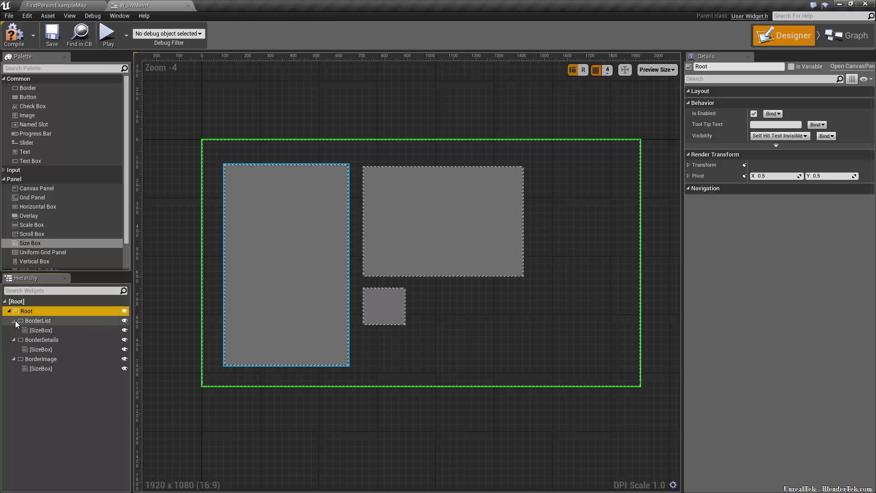
- Enable Width Override and Height Override on BorderList's Size Box, and turn on Size To Content for BorderList
{"action": "left_click", "coordinate": [68, 319]}
{"action": "left_click", "coordinate": [64, 329]}
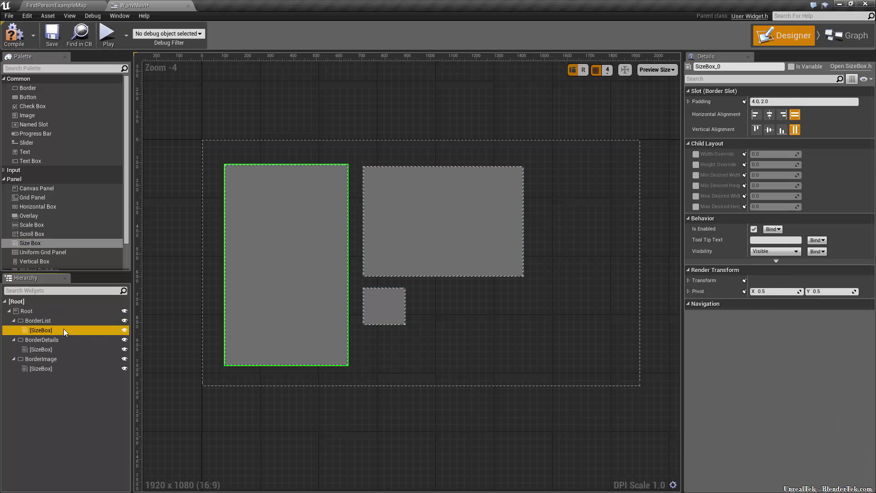
{"action": "left_click", "coordinate": [695, 154]}
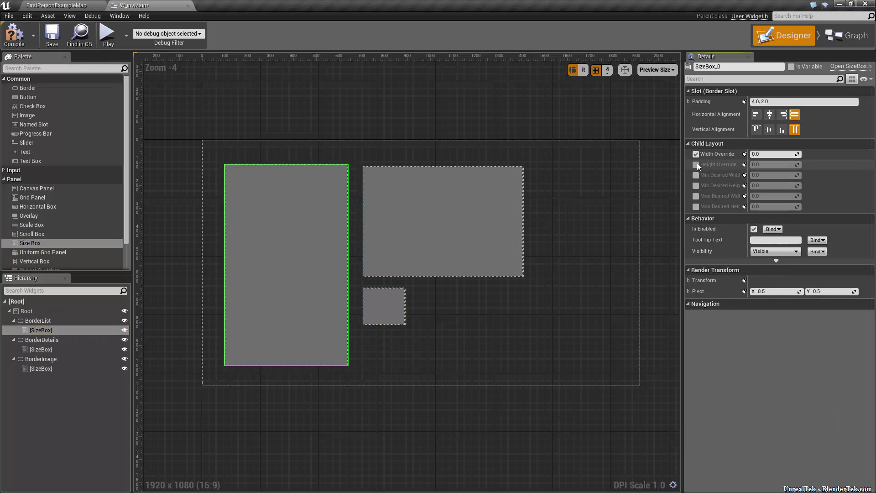
{"action": "left_click", "coordinate": [695, 164]}
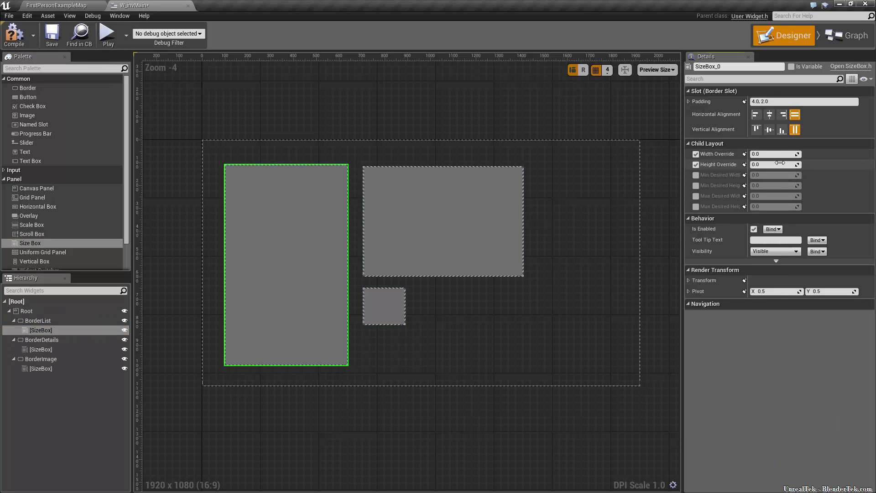
{"action": "left_click", "coordinate": [58, 322]}
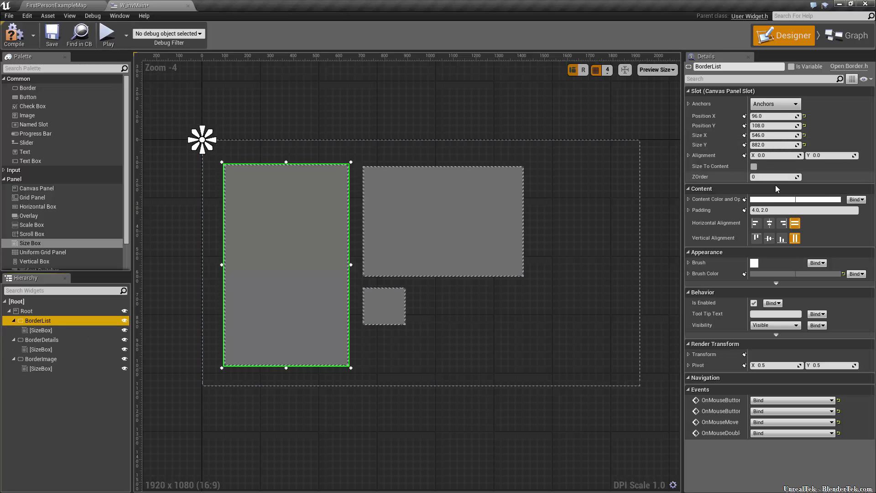
{"action": "left_click", "coordinate": [754, 166]}
- Set the Width Override of BorderList's Size Box to 556 and its Height Override to 812
{"action": "left_click", "coordinate": [76, 331]}
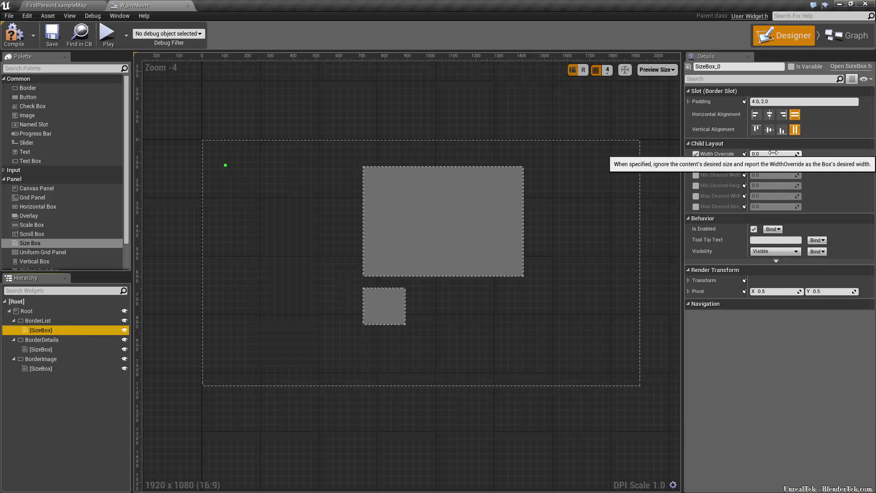
{"action": "left_click", "coordinate": [770, 157]}
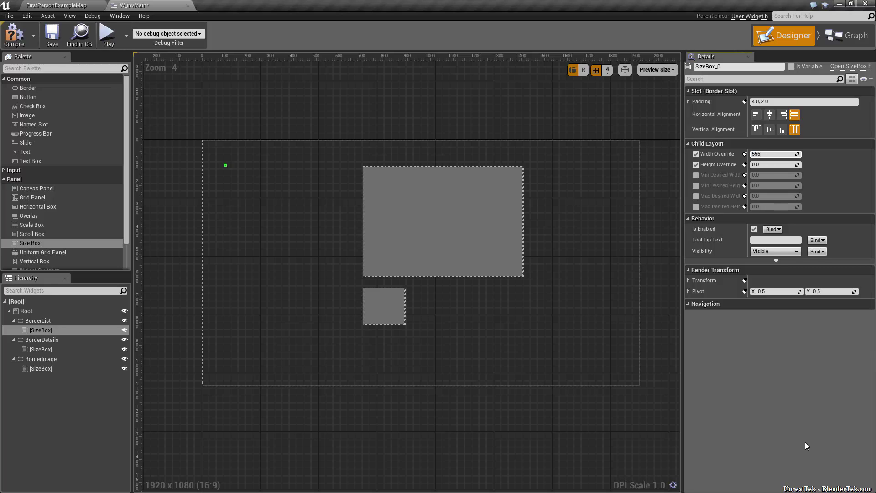
{"action": "left_click", "coordinate": [771, 164]}
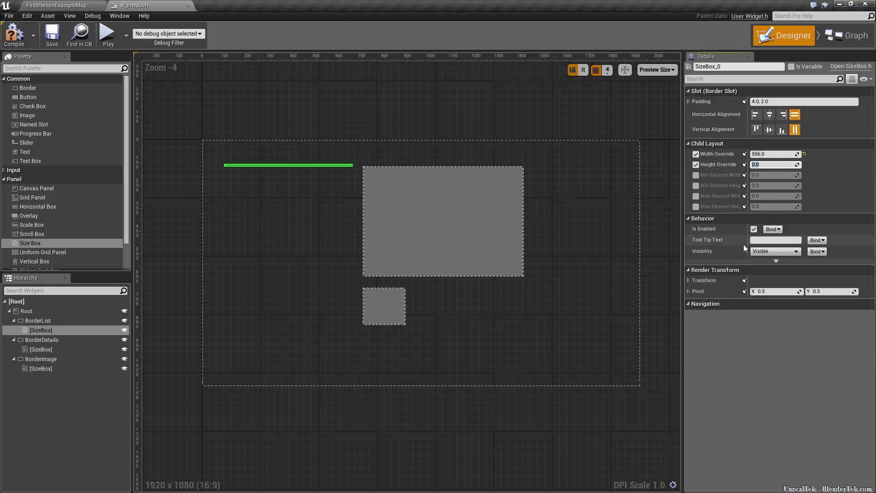
{"action": "type", "text": "796"}
{"action": "key", "text": "Return"}
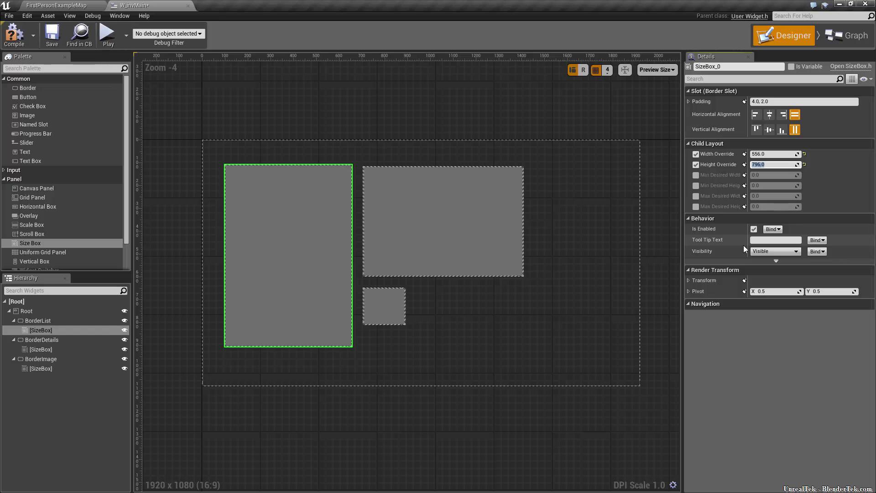
{"action": "type", "text": "812"}
{"action": "key", "text": "Return"}
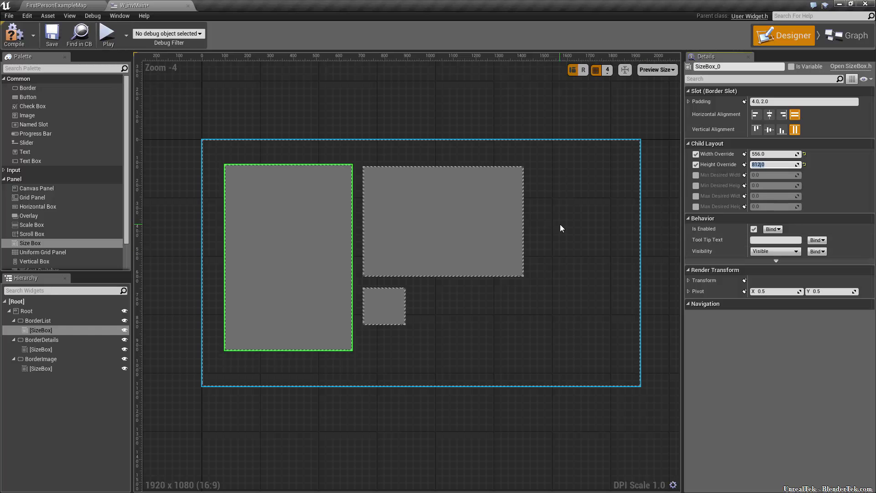
- Try changing BorderList's own Size X value, and undo the change
{"action": "left_click", "coordinate": [37, 321]}
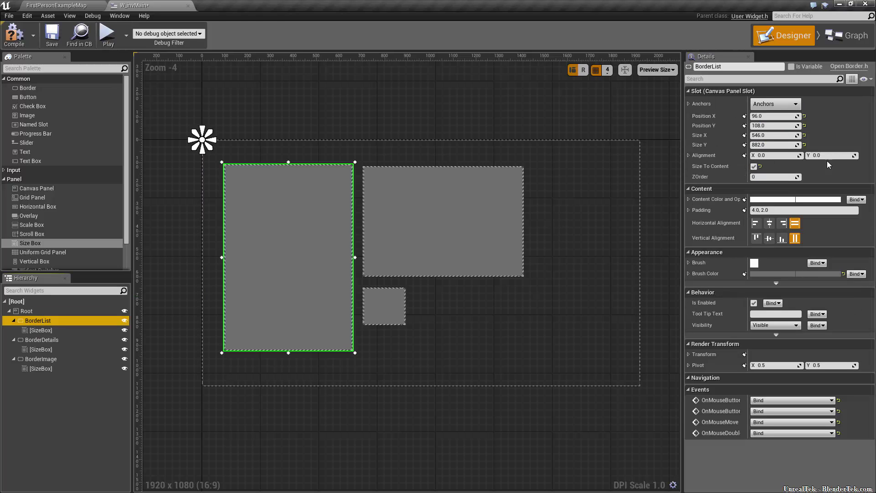
{"action": "left_click_drag", "start_coordinate": [772, 135], "coordinate": [869, 136]}
{"action": "key", "text": "ctrl+z"}
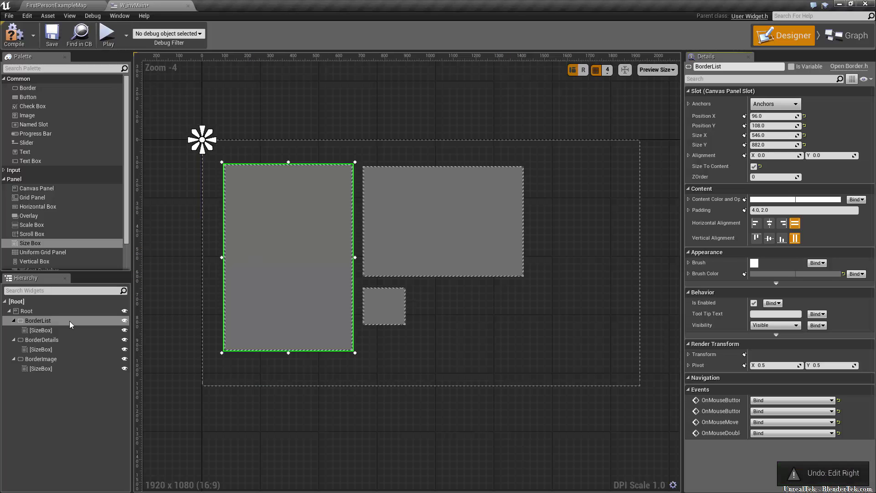
- Try a Width Override of about 376 and a Height Override of about 677 on BorderList's Size Box, and undo both changes
{"action": "left_click", "coordinate": [62, 330]}
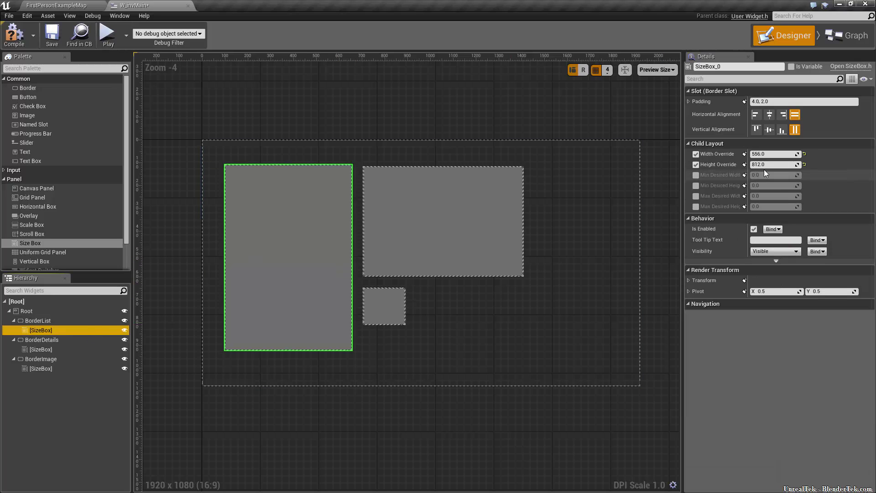
{"action": "left_click_drag", "start_coordinate": [773, 164], "coordinate": [730, 154]}
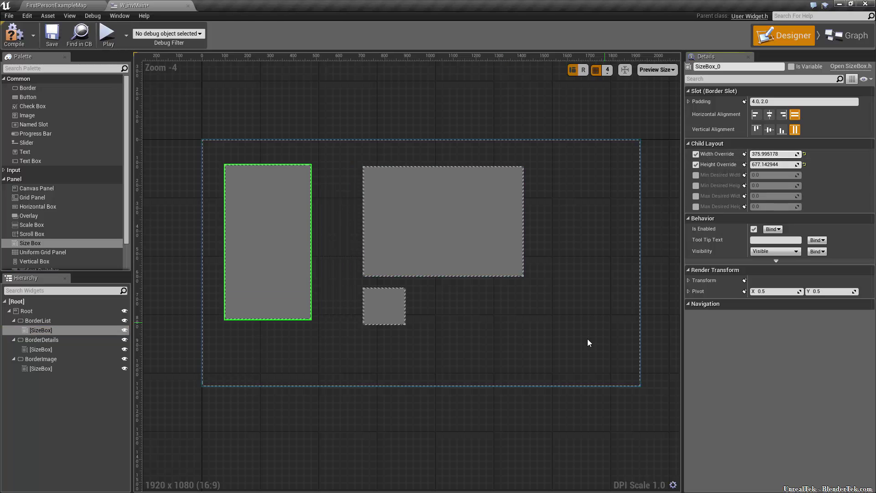
{"action": "key", "text": "ctrl+z"}
{"action": "key", "text": "ctrl+z"}
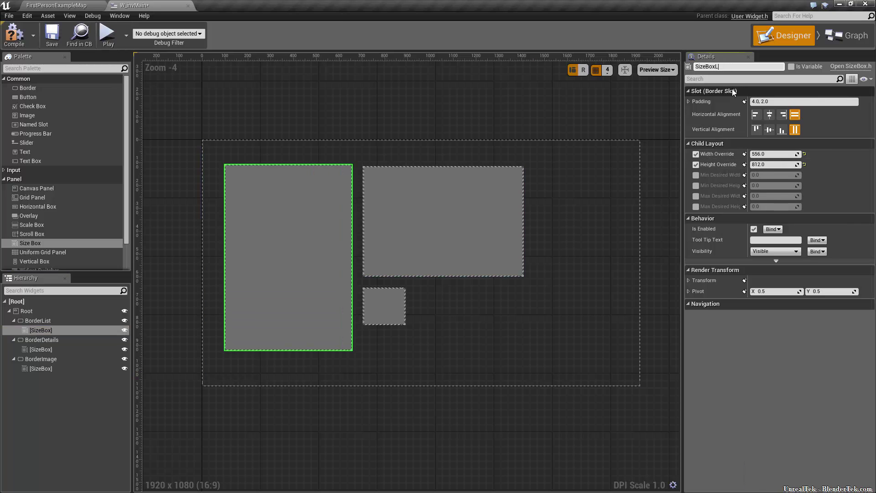
- Rename BorderList's Size Box as SizeBoxList and BorderDetails' Size Box as SizeBoxDetails
{"action": "key", "text": "Return"}
{"action": "left_click", "coordinate": [41, 349]}
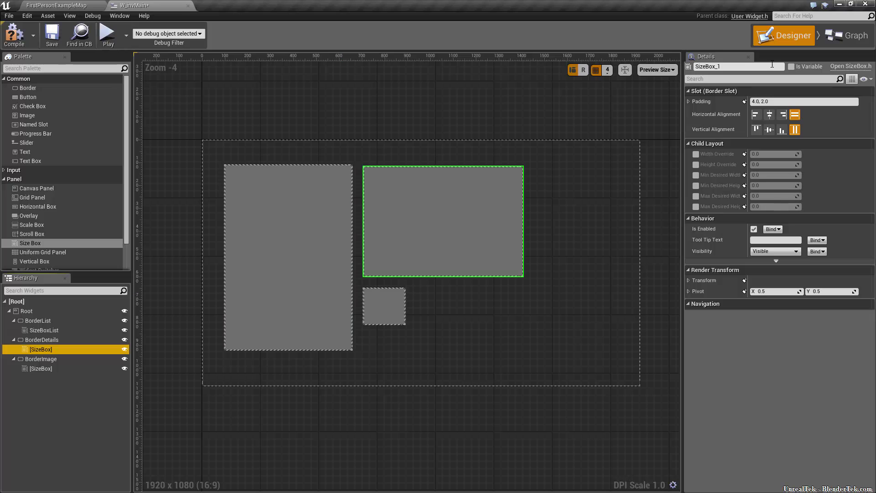
{"action": "left_click", "coordinate": [743, 64]}
{"action": "type", "text": "SizeBoxDetails"}
{"action": "key", "text": "Return"}
- Enable both size overrides on SizeBoxDetails, with a Width Override of 656 and a Height Override of 456
{"action": "left_click", "coordinate": [87, 341]}
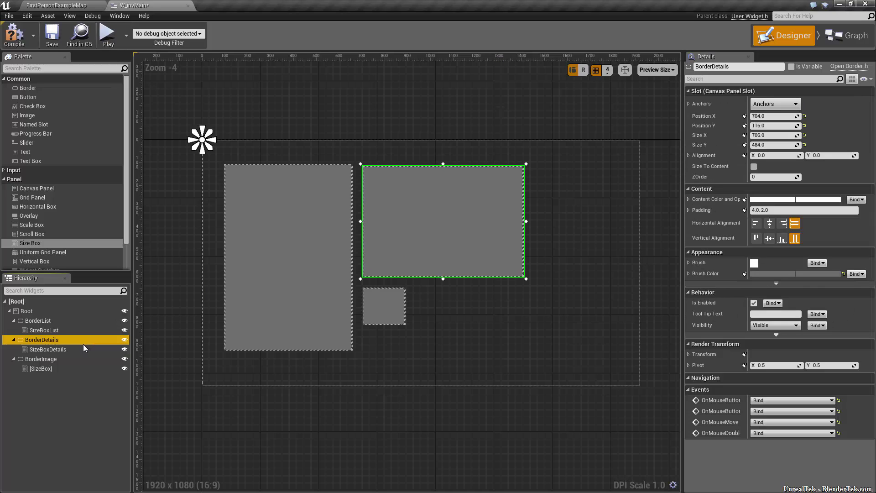
{"action": "left_click", "coordinate": [81, 349]}
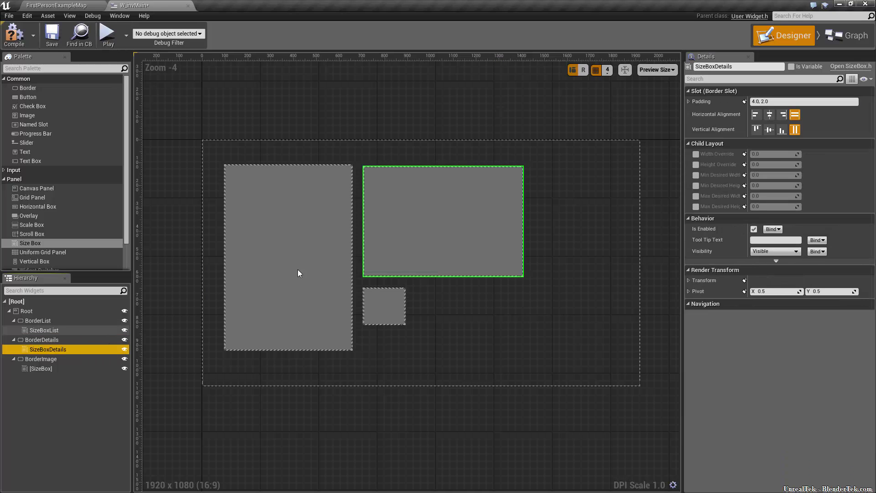
{"action": "left_click", "coordinate": [694, 155]}
{"action": "left_click", "coordinate": [695, 164]}
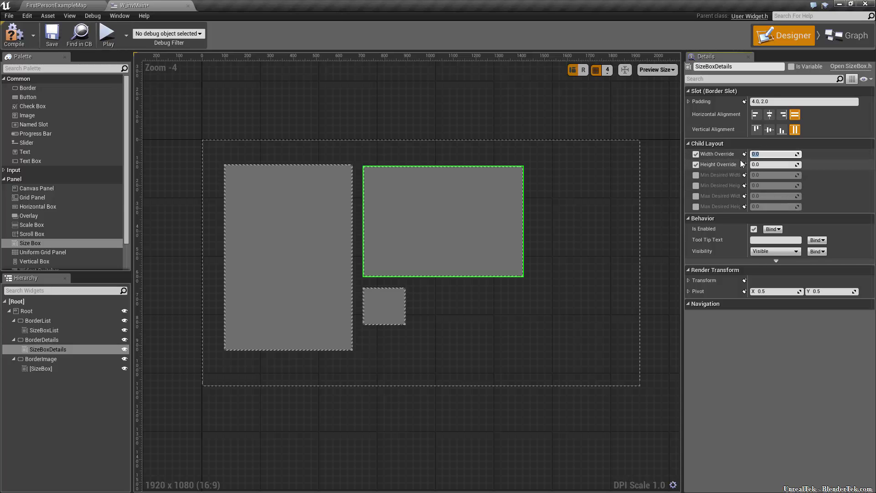
{"action": "key", "text": "Tab"}
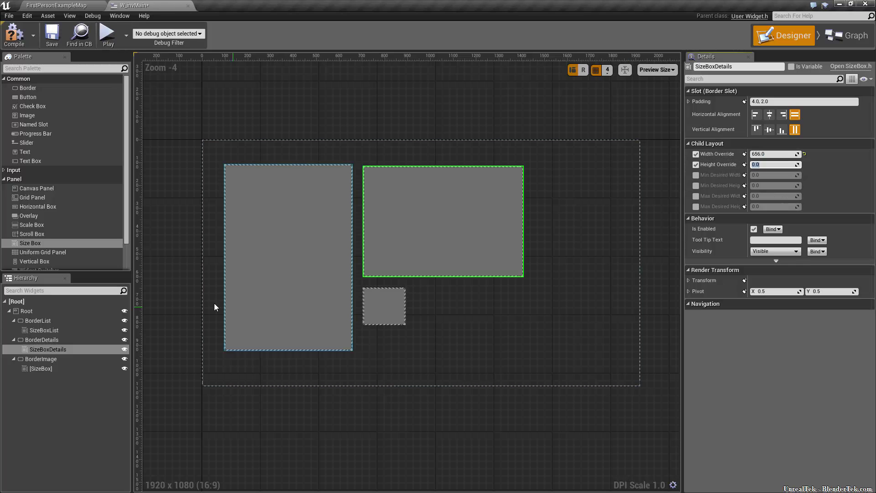
{"action": "left_click", "coordinate": [86, 340]}
{"action": "left_click", "coordinate": [88, 350]}
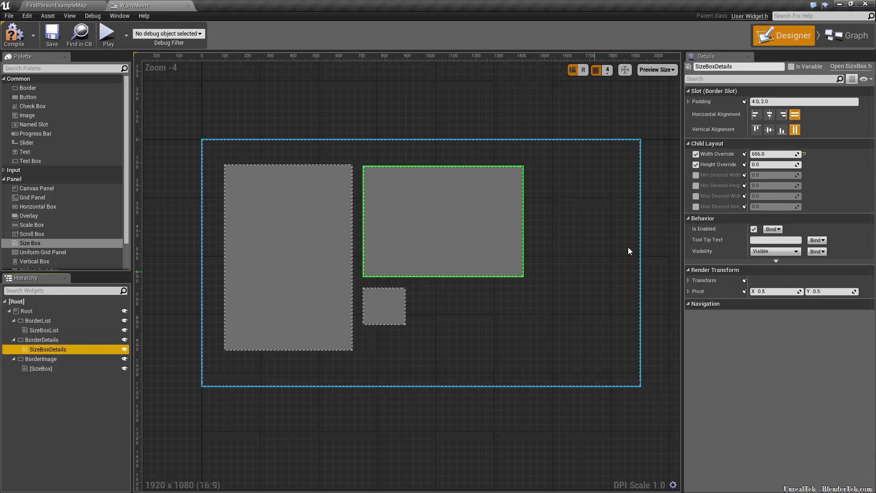
{"action": "left_click", "coordinate": [773, 164]}
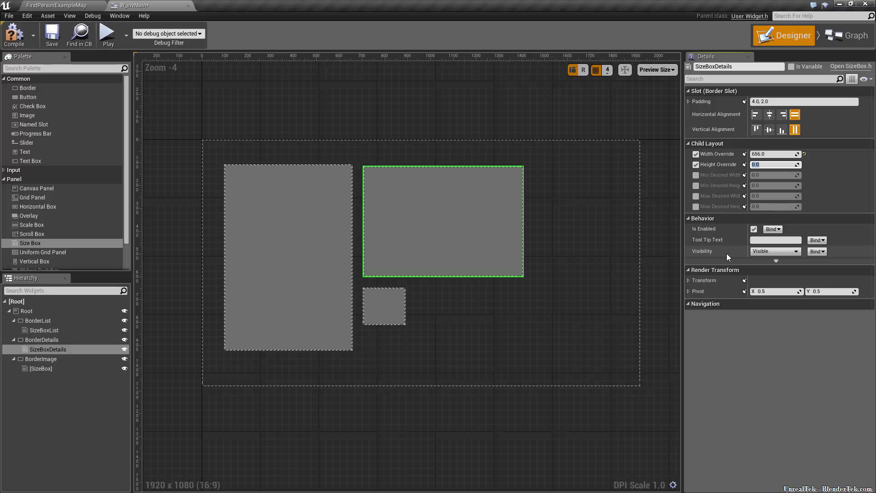
{"action": "type", "text": "456"}
{"action": "key", "text": "Return"}
- Turn on Size To Content for both BorderDetails and BorderImage
{"action": "left_click", "coordinate": [91, 339]}
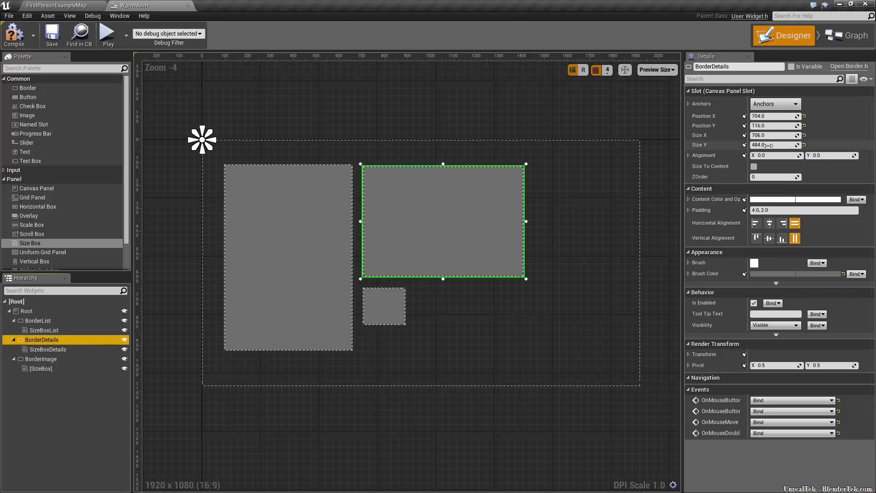
{"action": "left_click", "coordinate": [505, 337]}
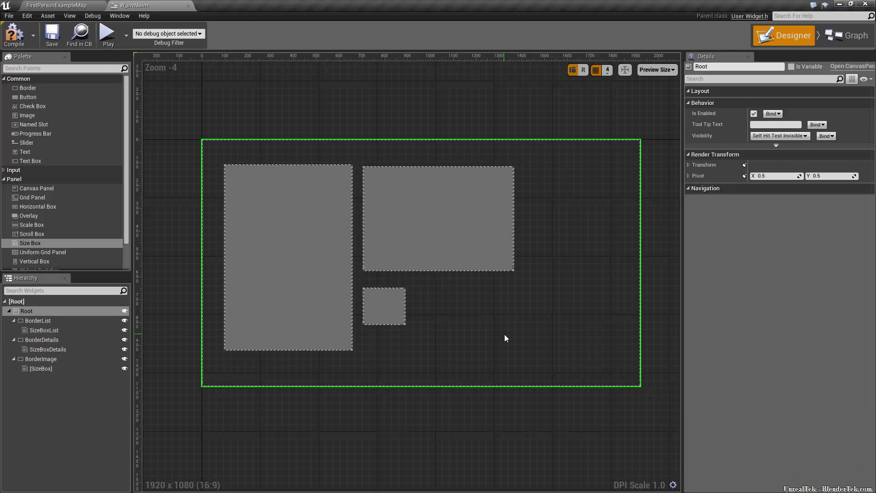
{"action": "left_click", "coordinate": [57, 357]}
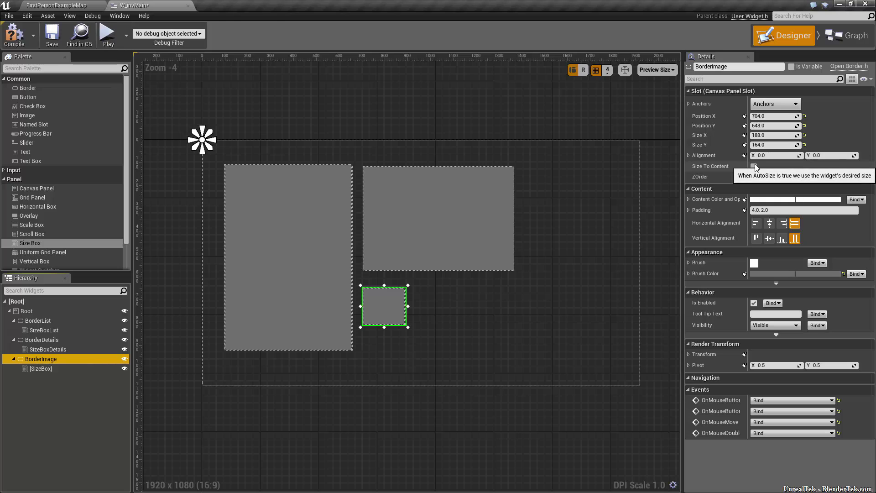
{"action": "left_click", "coordinate": [753, 166]}
- Enable Width Override and Height Override on BorderImage's Size Box and set both to 128
{"action": "left_click", "coordinate": [46, 368]}
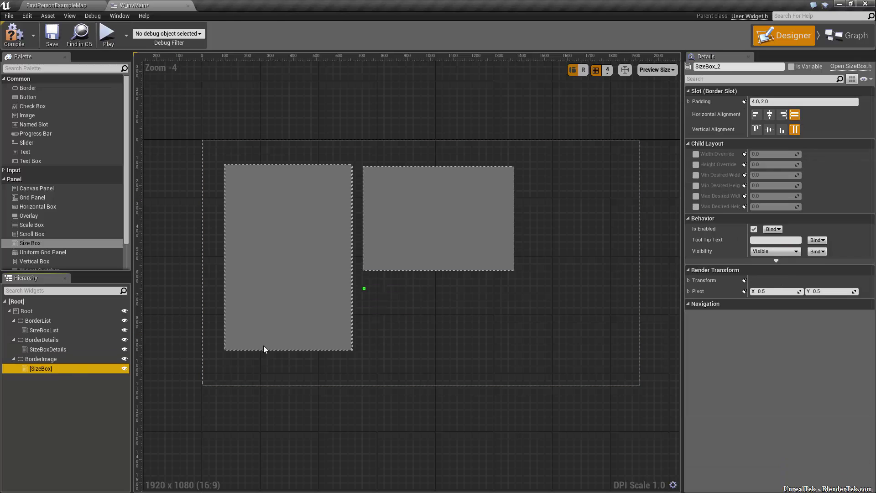
{"action": "left_click", "coordinate": [695, 154]}
{"action": "left_click", "coordinate": [695, 164]}
{"action": "type", "text": "128"}
{"action": "key", "text": "Tab"}
{"action": "type", "text": "128"}
{"action": "key", "text": "Return"}
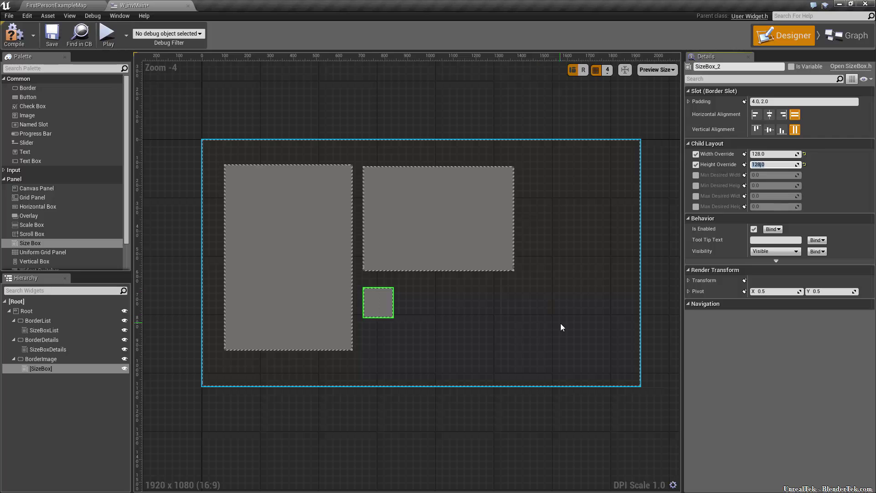
{"action": "left_click", "coordinate": [560, 323]}
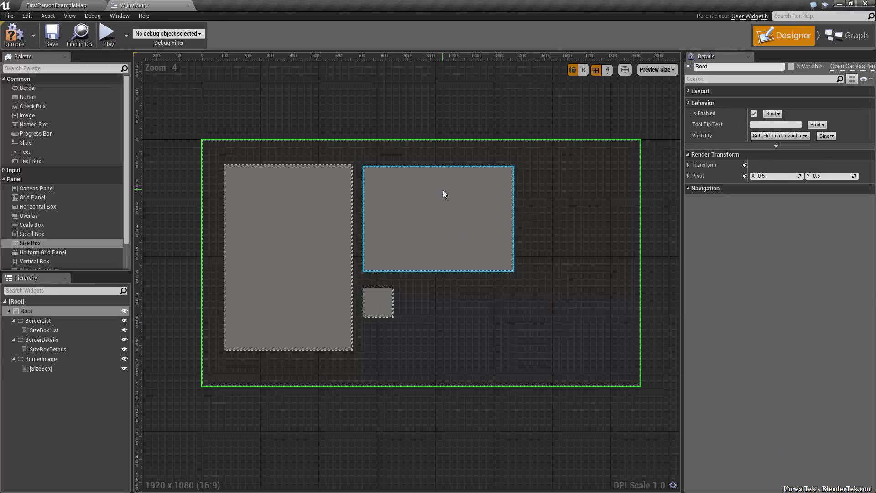
- Examine the small image border and the overall arrangement of the three borders on the design surface
{"action": "scroll", "coordinate": [385, 327], "scroll_direction": "up", "scroll_amount": 4}
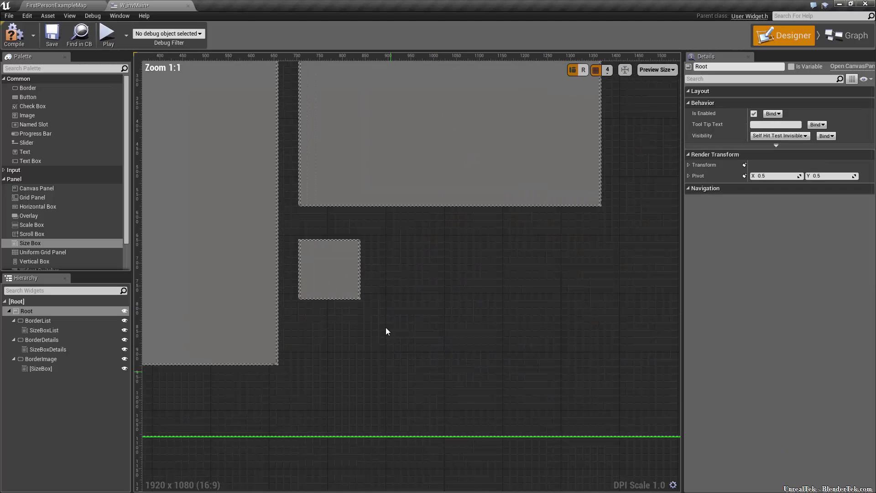
{"action": "scroll", "coordinate": [349, 325], "scroll_direction": "up", "scroll_amount": 6}
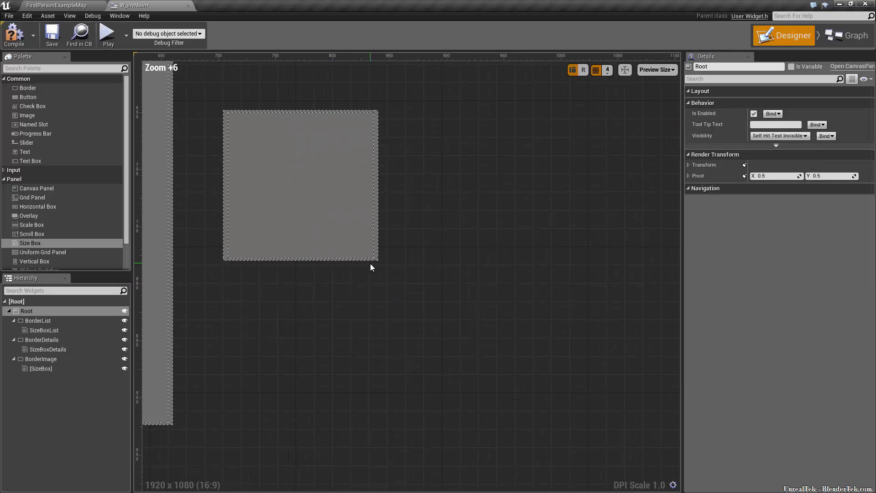
{"action": "scroll", "coordinate": [370, 263], "scroll_direction": "down", "scroll_amount": 7}
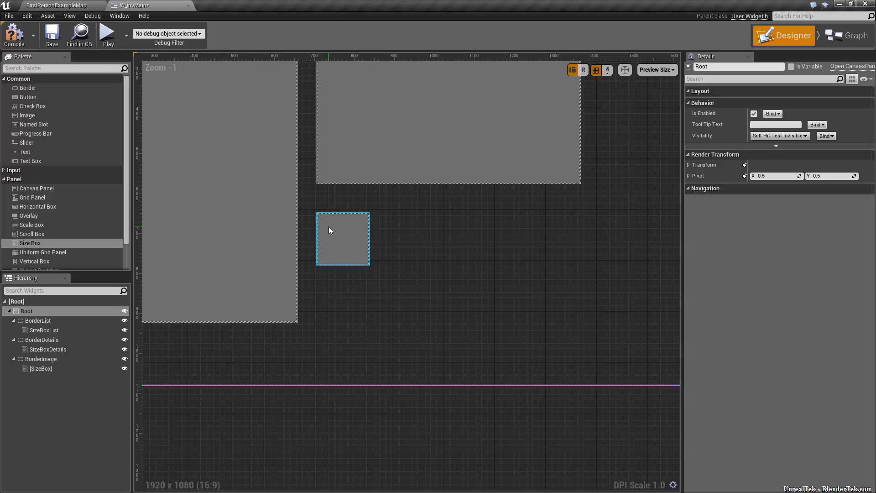
{"action": "scroll", "coordinate": [328, 226], "scroll_direction": "down", "scroll_amount": 7}
{"action": "right_click_drag", "start_coordinate": [365, 251], "coordinate": [550, 355]}
{"action": "scroll", "coordinate": [423, 287], "scroll_direction": "up", "scroll_amount": 4}
{"action": "scroll", "coordinate": [481, 318], "scroll_direction": "up", "scroll_amount": 2}
{"action": "scroll", "coordinate": [550, 358], "scroll_direction": "down", "scroll_amount": 1}
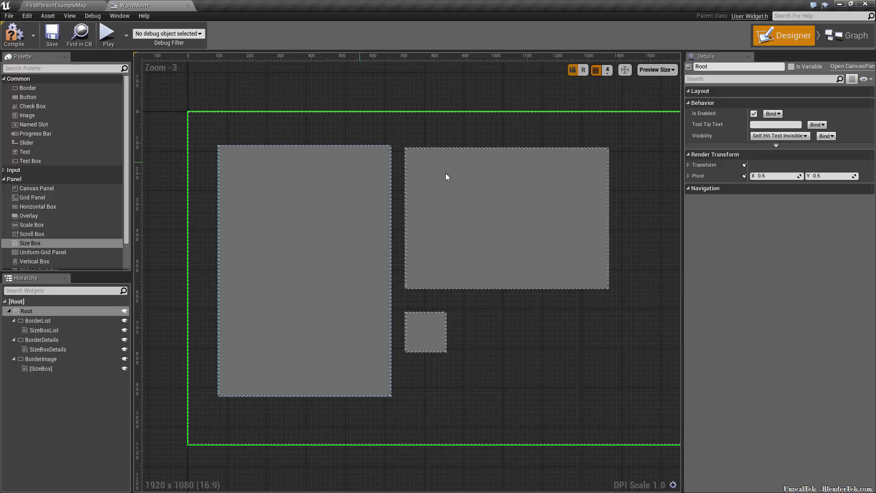
- Rename BorderImage's Size Box as SizeBoxImage
{"action": "left_click", "coordinate": [86, 369]}
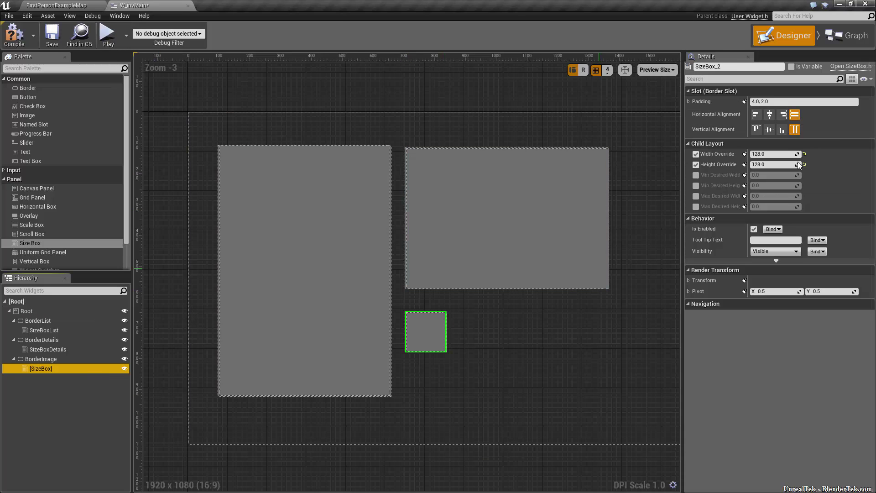
{"action": "left_click", "coordinate": [758, 67]}
{"action": "key", "text": "BackSpace"}
{"action": "key", "text": "BackSpace"}
{"action": "type", "text": "Image"}
{"action": "key", "text": "Return"}
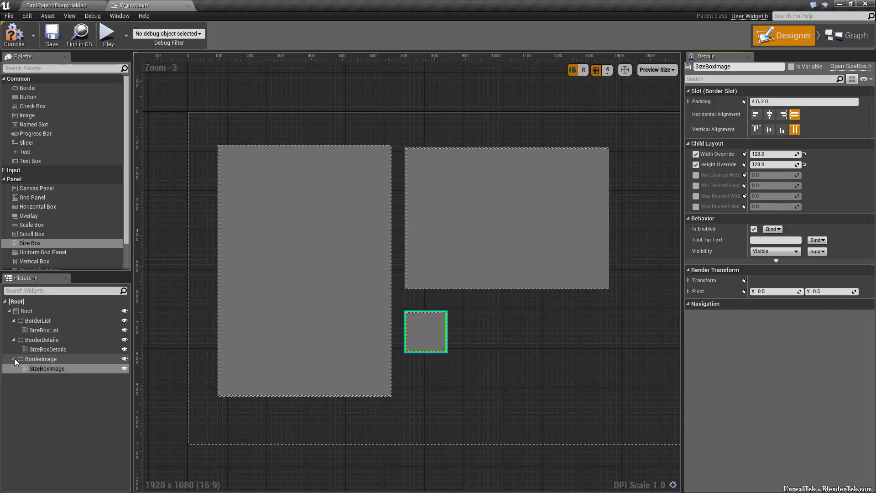
- Add an Image widget inside SizeBoxImage and assign the FirstPersonCrosshair texture as its brush image
{"action": "left_click_drag", "start_coordinate": [39, 114], "coordinate": [53, 368]}
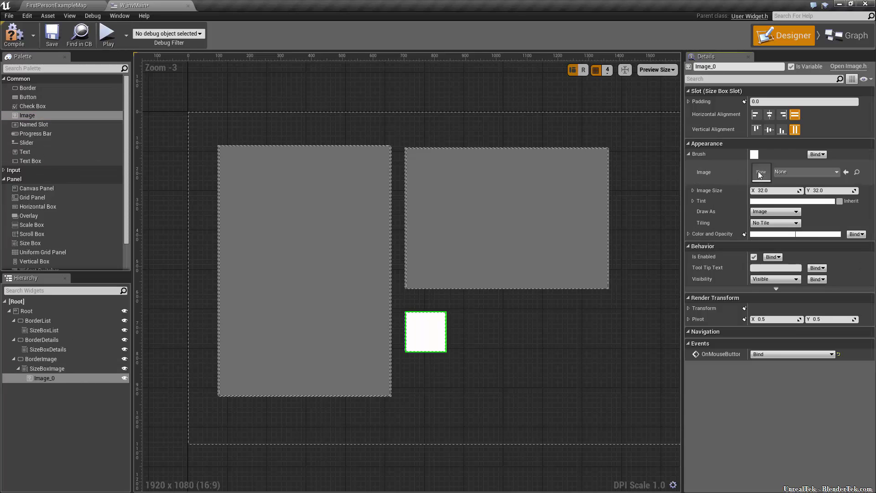
{"action": "left_click", "coordinate": [805, 172]}
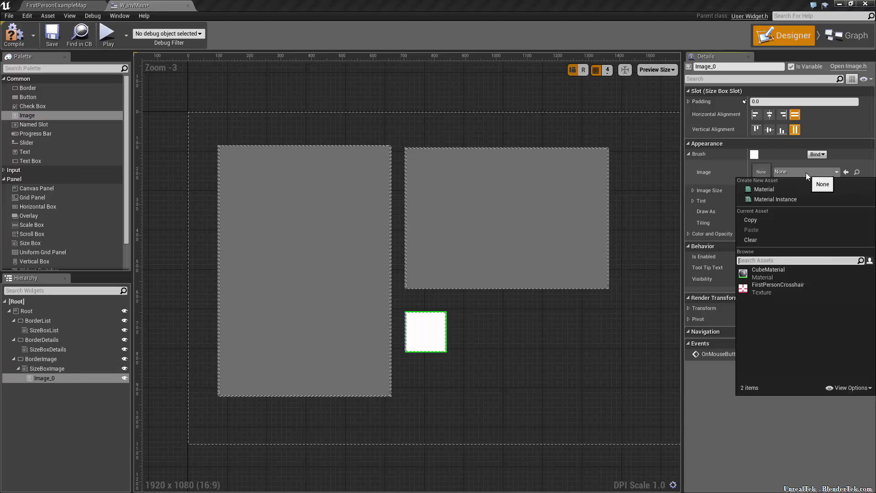
{"action": "left_click", "coordinate": [788, 289]}
{"action": "left_click", "coordinate": [688, 154]}
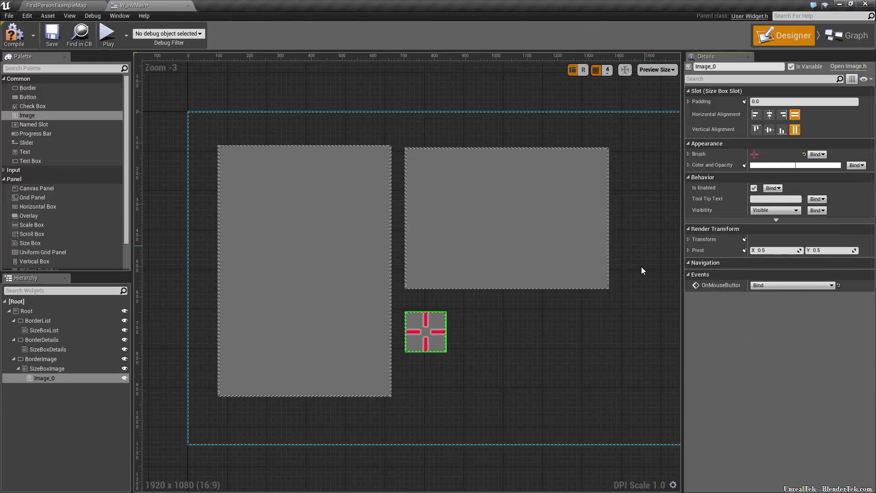
- Collapse SizeBoxImage in the widget hierarchy and select the Root canvas panel
{"action": "left_click", "coordinate": [17, 372]}
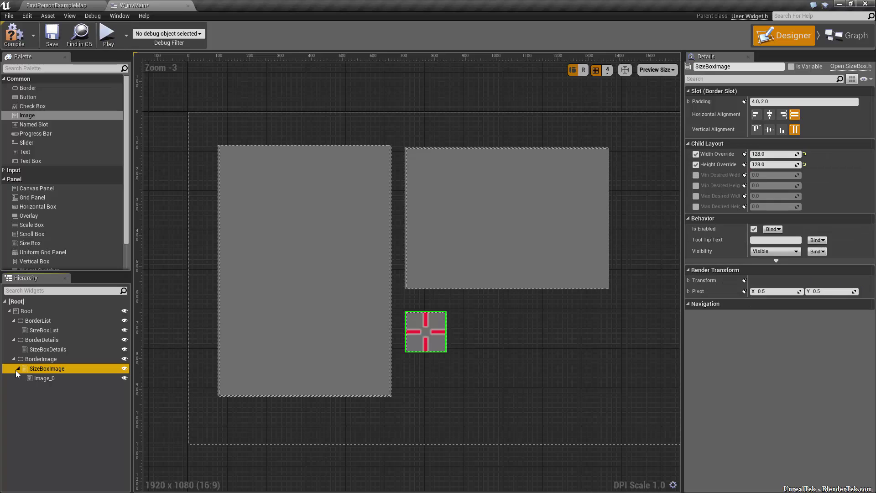
{"action": "left_click", "coordinate": [17, 368]}
{"action": "left_click", "coordinate": [76, 323]}
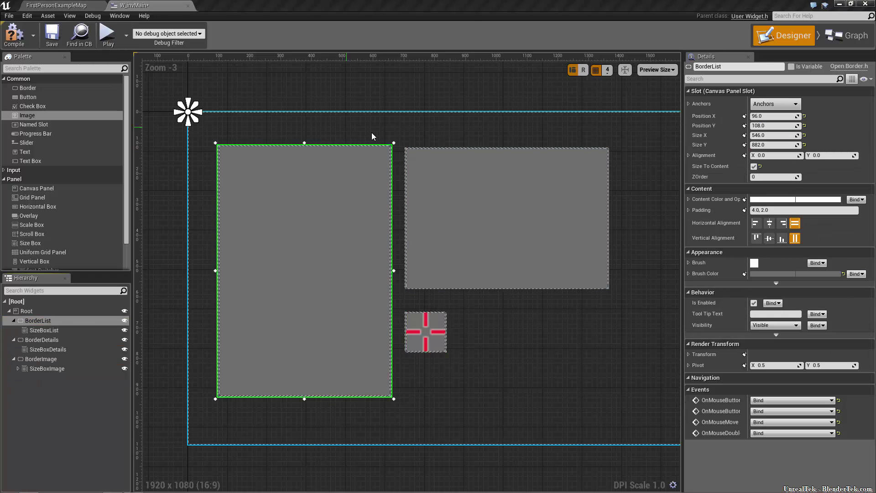
{"action": "left_click", "coordinate": [310, 123]}
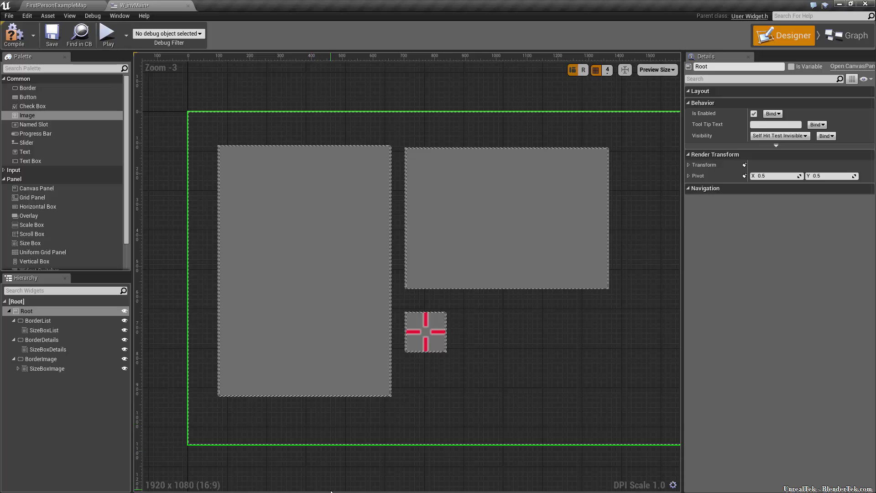
- Add a Vertical Box inside SizeBoxList and select it in the widget hierarchy
{"action": "scroll", "coordinate": [52, 212], "scroll_direction": "down", "scroll_amount": 2}
{"action": "left_click", "coordinate": [57, 204]}
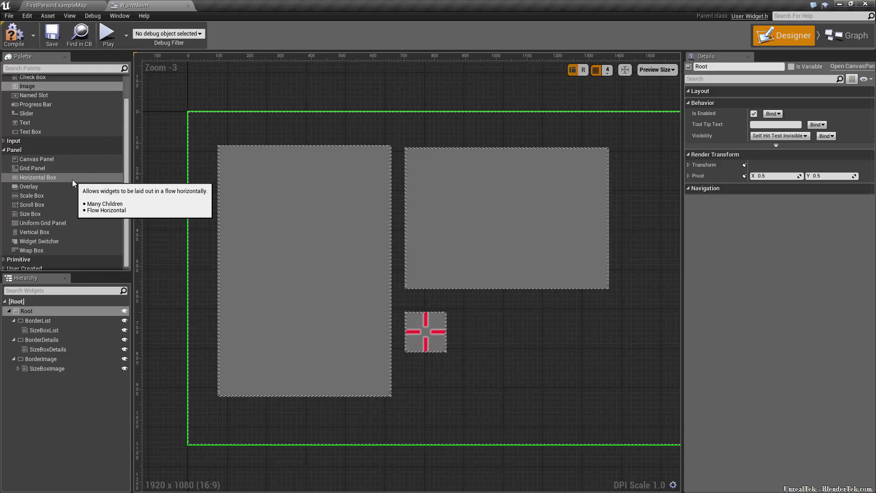
{"action": "left_click_drag", "start_coordinate": [40, 235], "coordinate": [35, 329]}
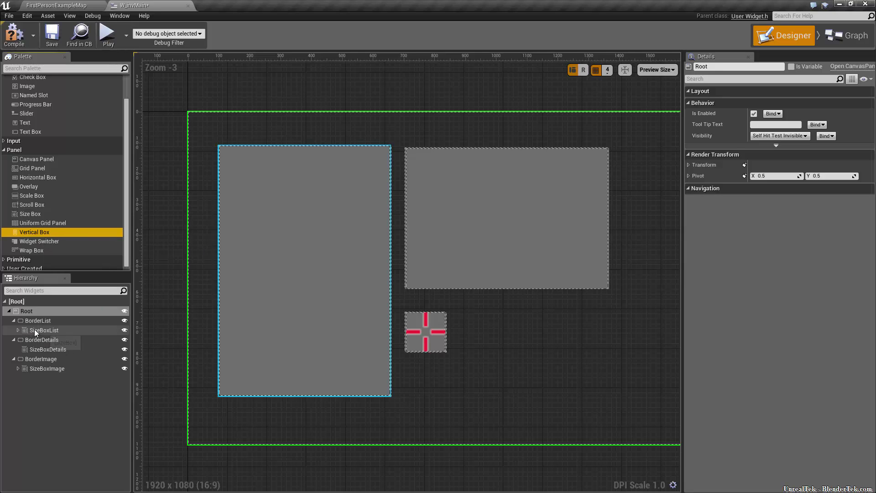
{"action": "left_click", "coordinate": [33, 319]}
{"action": "left_click", "coordinate": [18, 329]}
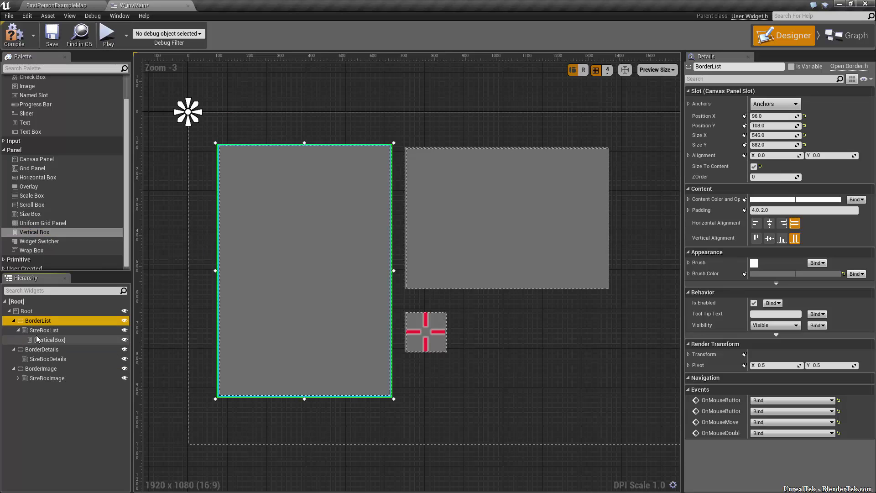
{"action": "left_click", "coordinate": [46, 341]}
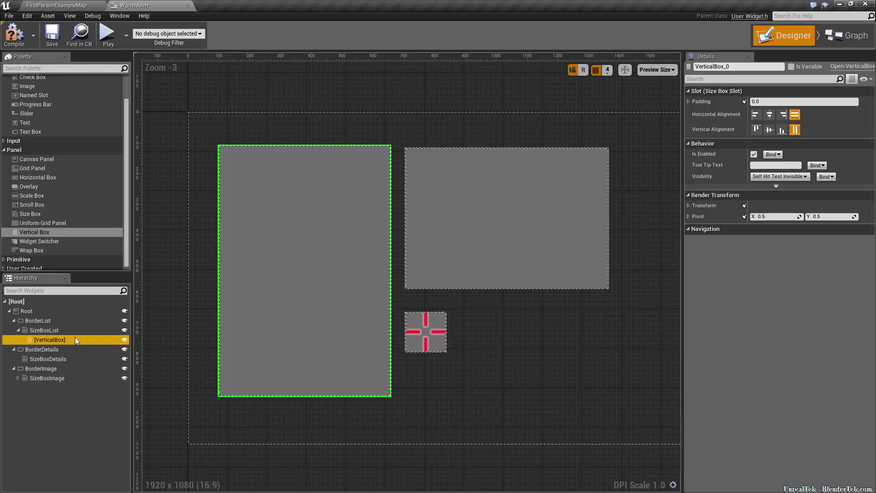
- Add a Text widget inside SizeBoxList's Vertical Box and select it
{"action": "left_click_drag", "start_coordinate": [28, 126], "coordinate": [36, 152]}
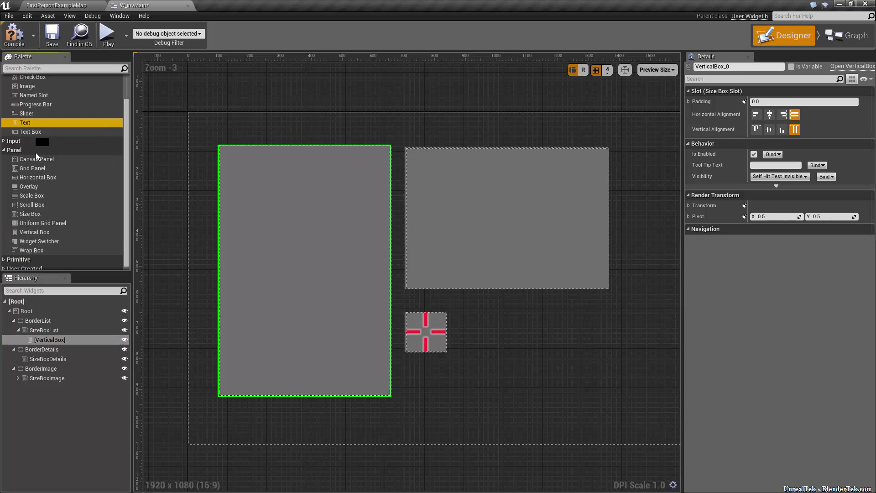
{"action": "left_click_drag", "start_coordinate": [51, 342], "coordinate": [51, 341]}
{"action": "double_click", "coordinate": [30, 341]}
{"action": "left_click", "coordinate": [53, 348]}
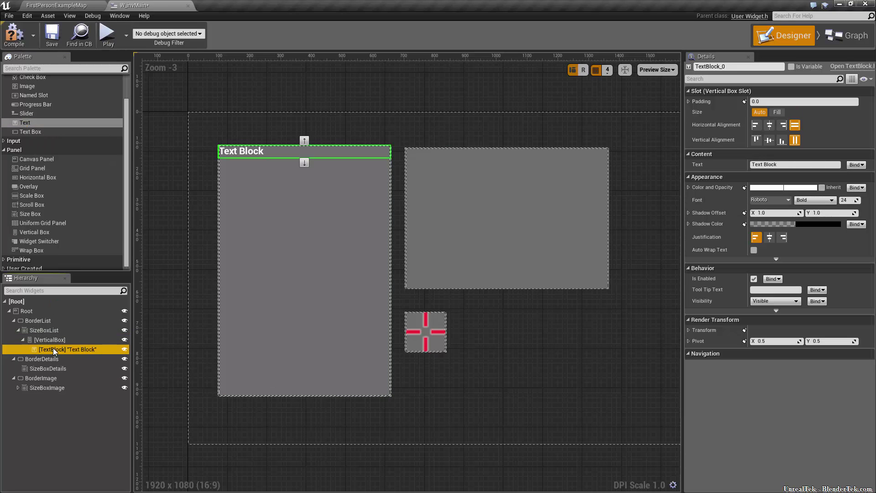
- Center the text block horizontally in its slot and set its text to Inventory
{"action": "left_click", "coordinate": [773, 126]}
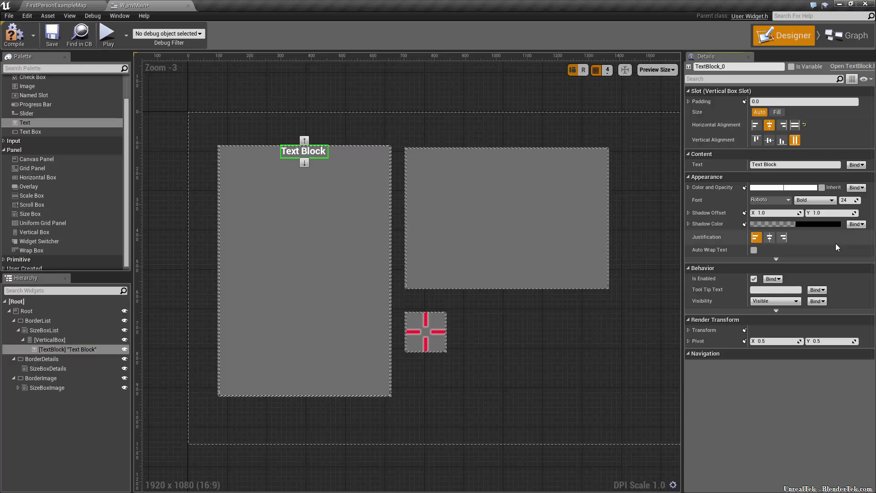
{"action": "left_click", "coordinate": [806, 164]}
{"action": "type", "text": "Inventory"}
{"action": "key", "text": "Return"}
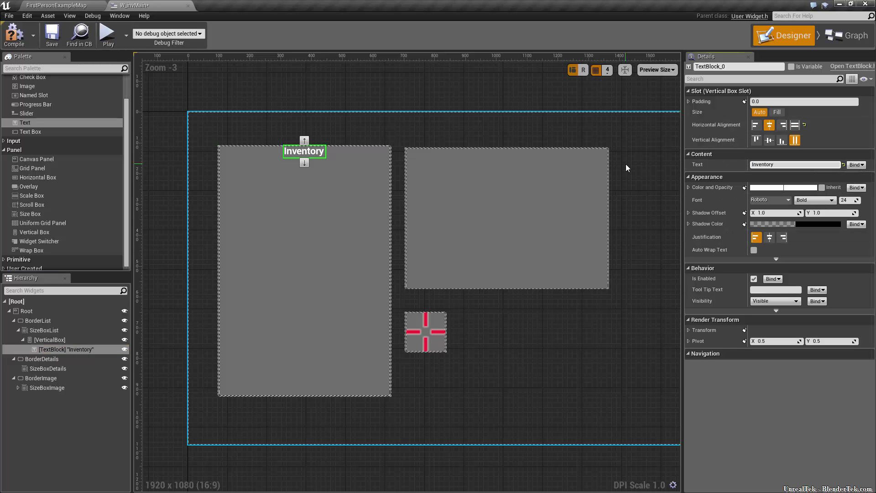
- Add a Spacer to the Vertical Box below the Inventory text and set its Y size to 10
{"action": "left_click", "coordinate": [45, 133]}
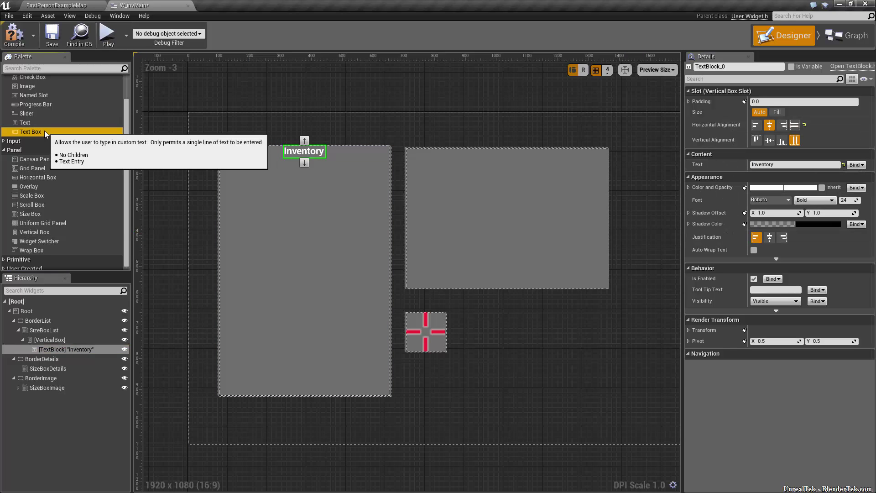
{"action": "scroll", "coordinate": [46, 134], "scroll_direction": "down", "scroll_amount": 1}
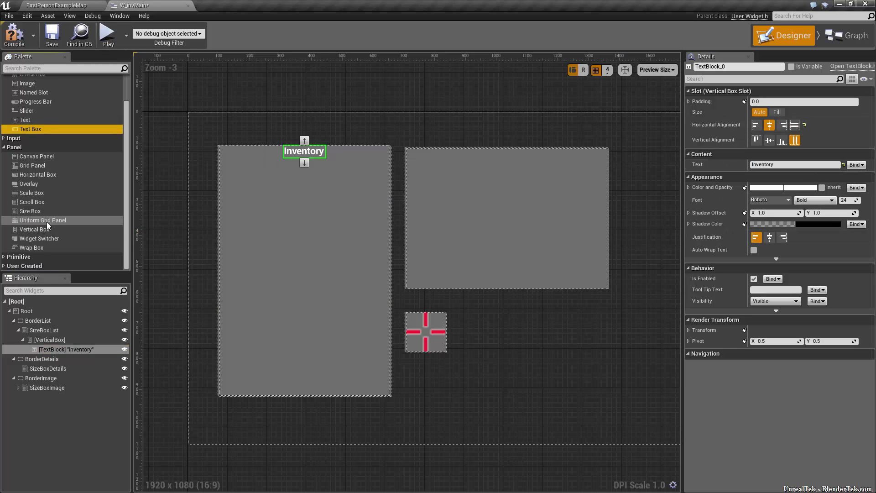
{"action": "left_click", "coordinate": [5, 257]}
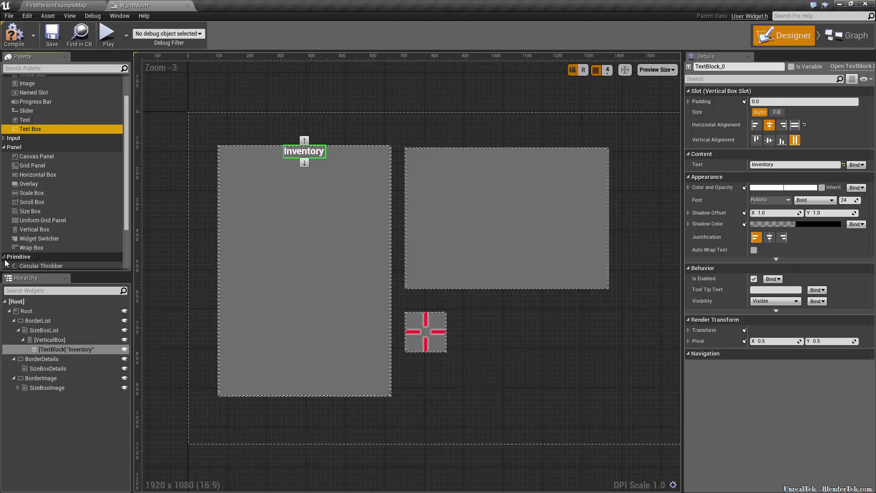
{"action": "left_click", "coordinate": [35, 248]}
{"action": "left_click_drag", "start_coordinate": [32, 251], "coordinate": [53, 359]}
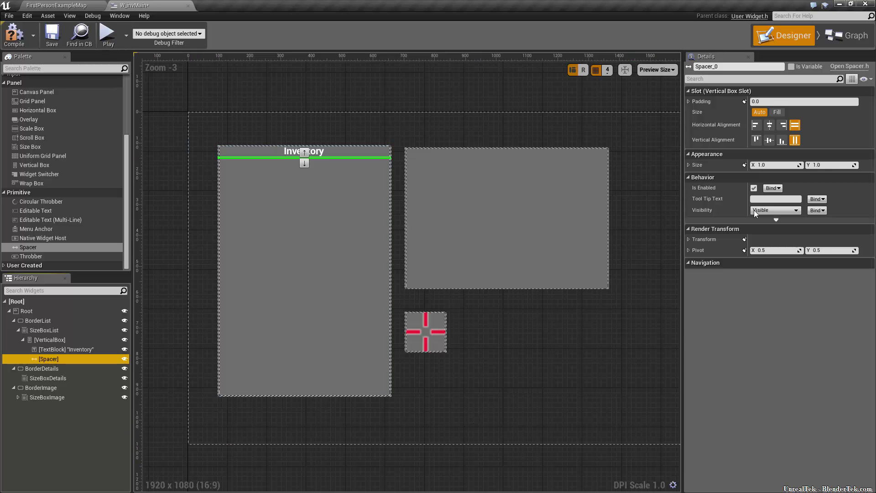
{"action": "left_click", "coordinate": [818, 165]}
{"action": "type", "text": "10"}
{"action": "key", "text": "Return"}
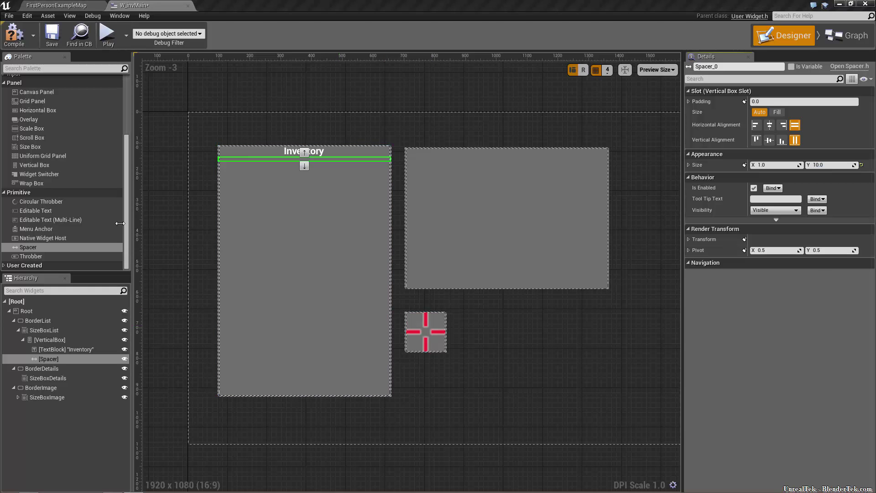
- Add a Horizontal Box below the spacer in the Vertical Box, trying the Fill slot size before returning it to Auto
{"action": "left_click_drag", "start_coordinate": [37, 110], "coordinate": [51, 340]}
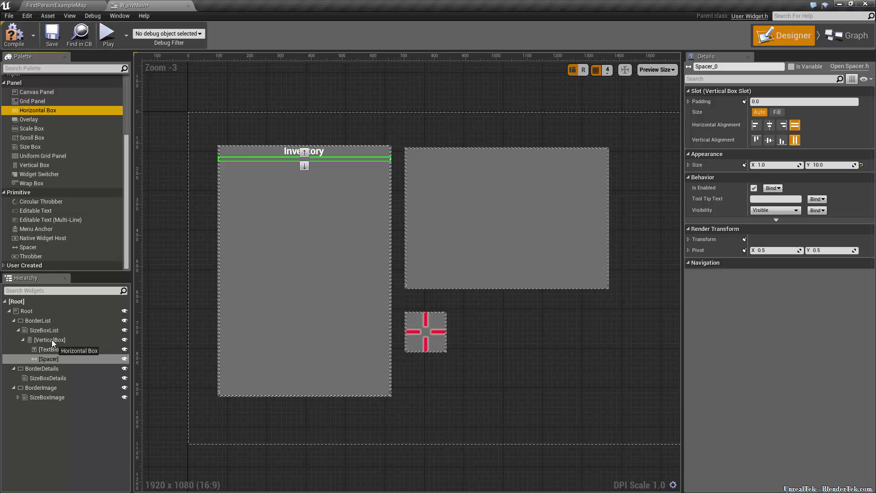
{"action": "left_click_drag", "start_coordinate": [51, 339], "coordinate": [47, 349]}
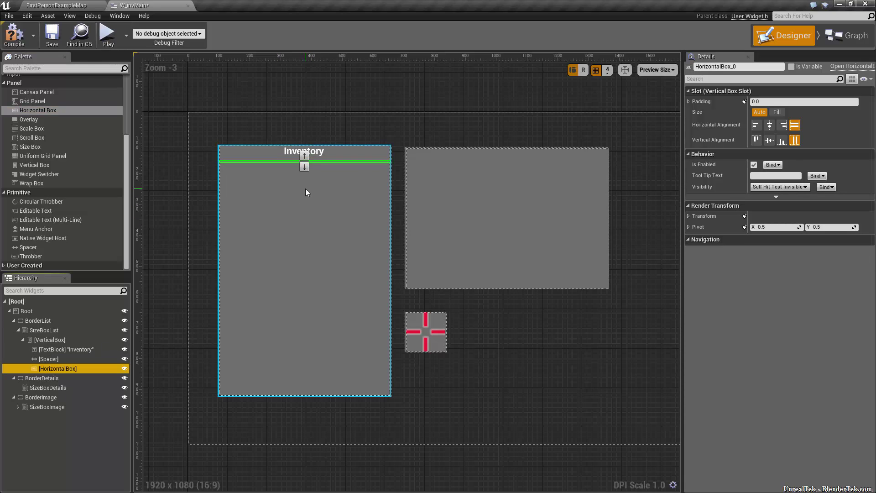
{"action": "left_click", "coordinate": [776, 111]}
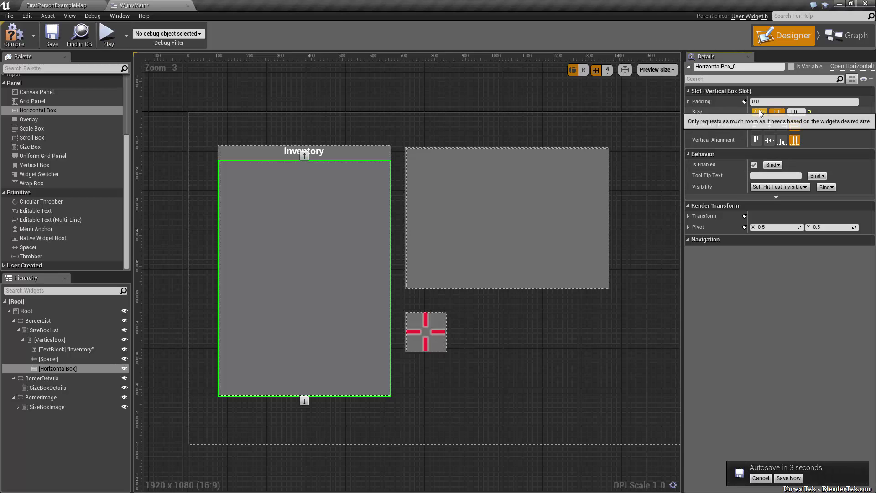
{"action": "left_click", "coordinate": [759, 112]}
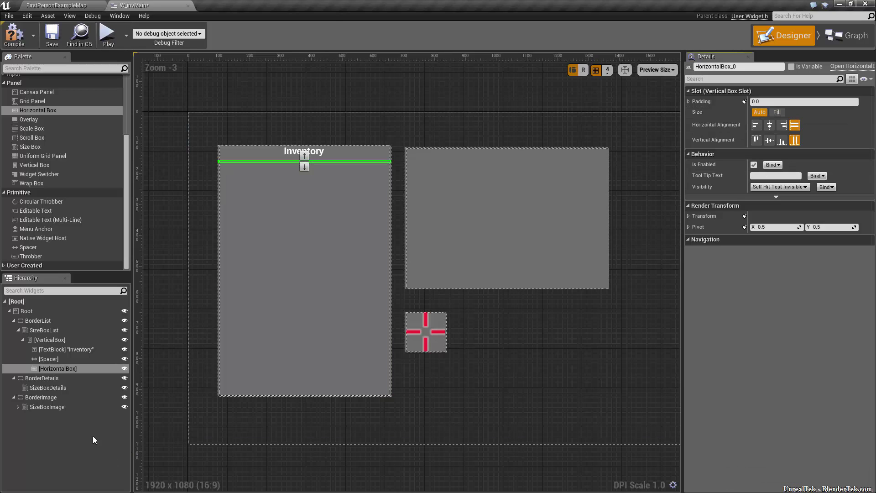
- Add a Spacer inside the Horizontal Box and set its X size to 5
{"action": "left_click_drag", "start_coordinate": [53, 247], "coordinate": [68, 367]}
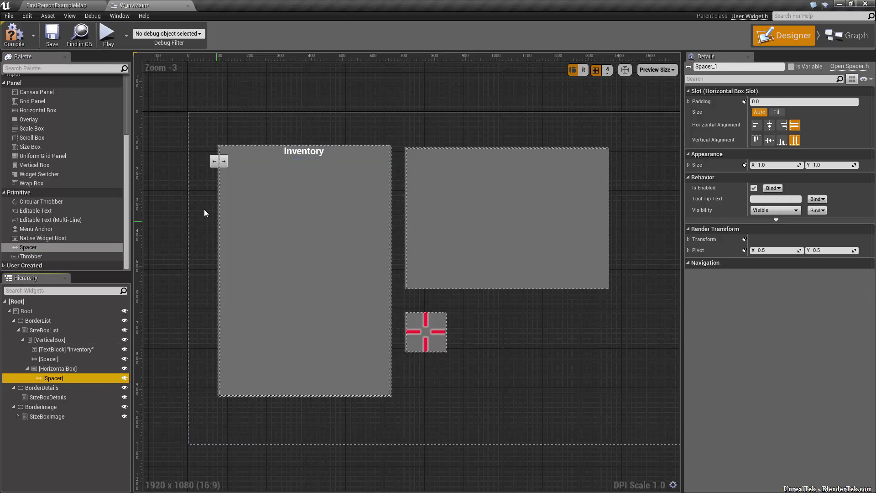
{"action": "scroll", "coordinate": [226, 141], "scroll_direction": "up", "scroll_amount": 13}
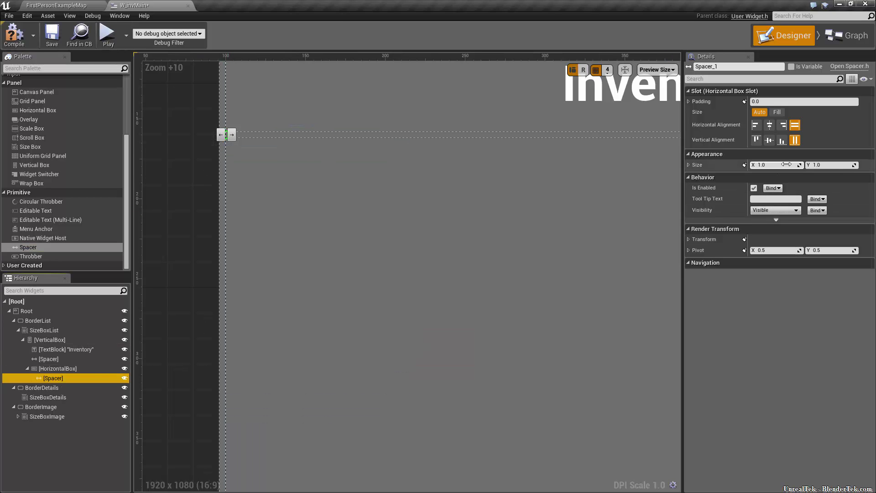
{"action": "left_click", "coordinate": [770, 165]}
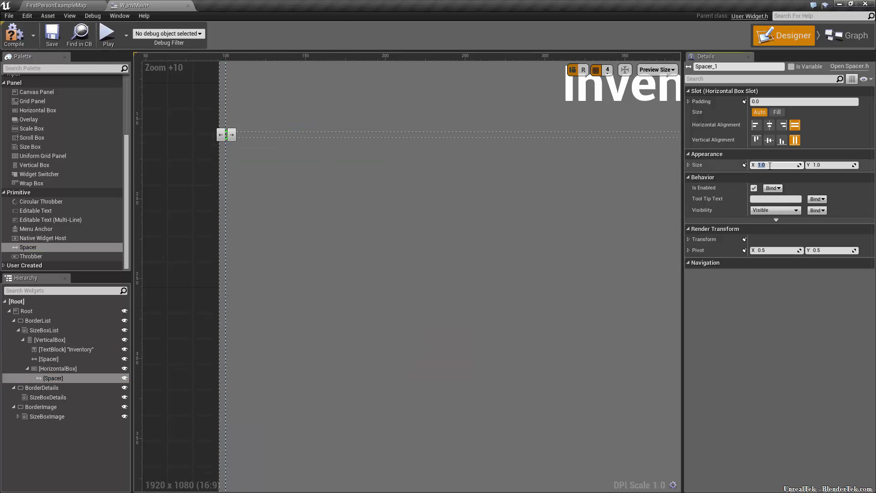
{"action": "type", "text": "10"}
{"action": "key", "text": "Return"}
{"action": "type", "text": "5"}
{"action": "key", "text": "Return"}
{"action": "left_click", "coordinate": [176, 185]}
{"action": "scroll", "coordinate": [213, 161], "scroll_direction": "down", "scroll_amount": 9}
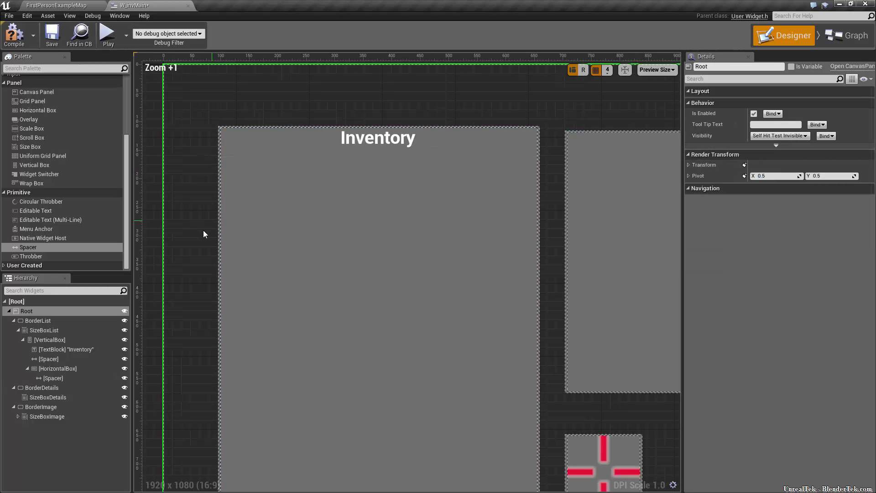
{"action": "left_click", "coordinate": [67, 377]}
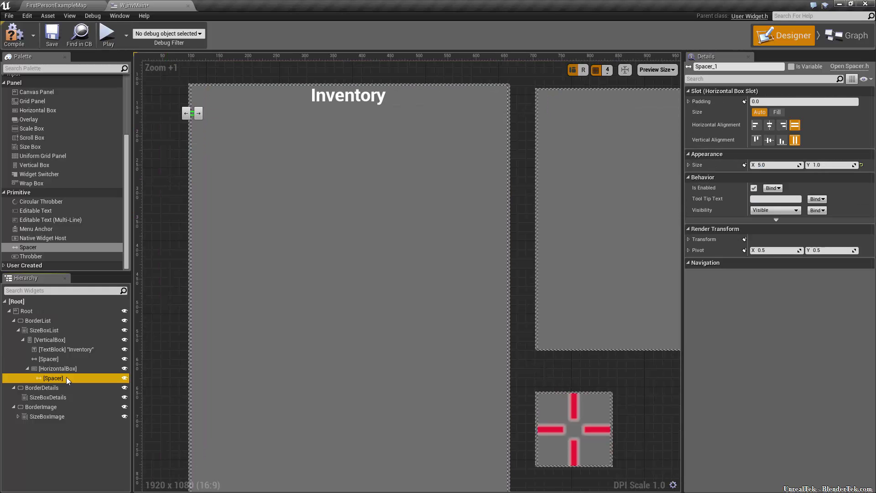
- Add a Border to the Horizontal Box after its spacer and select it
{"action": "scroll", "coordinate": [62, 130], "scroll_direction": "up", "scroll_amount": 5}
{"action": "left_click_drag", "start_coordinate": [41, 88], "coordinate": [64, 374]}
{"action": "left_click", "coordinate": [58, 386]}
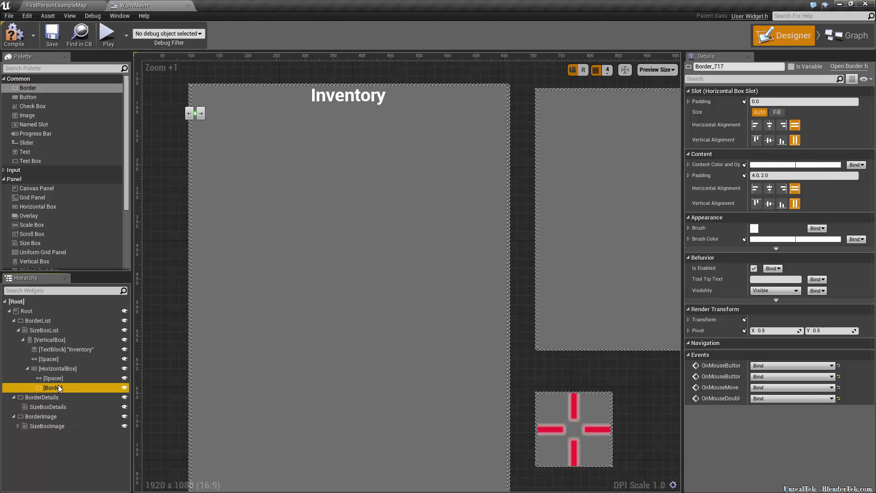
- Set the new border's Brush Color to hex 060606FF
{"action": "left_click", "coordinate": [761, 240]}
{"action": "left_click", "coordinate": [801, 425]}
{"action": "type", "text": "080808"}
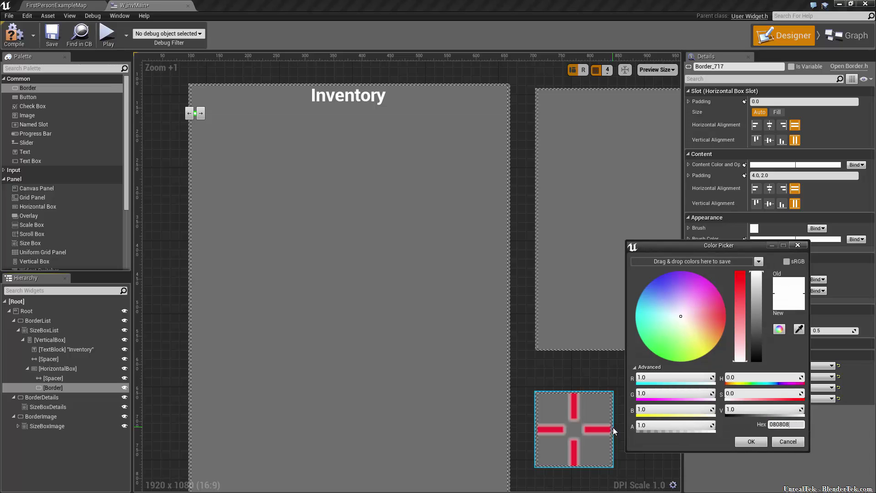
{"action": "type", "text": "ff"}
{"action": "key", "text": "Return"}
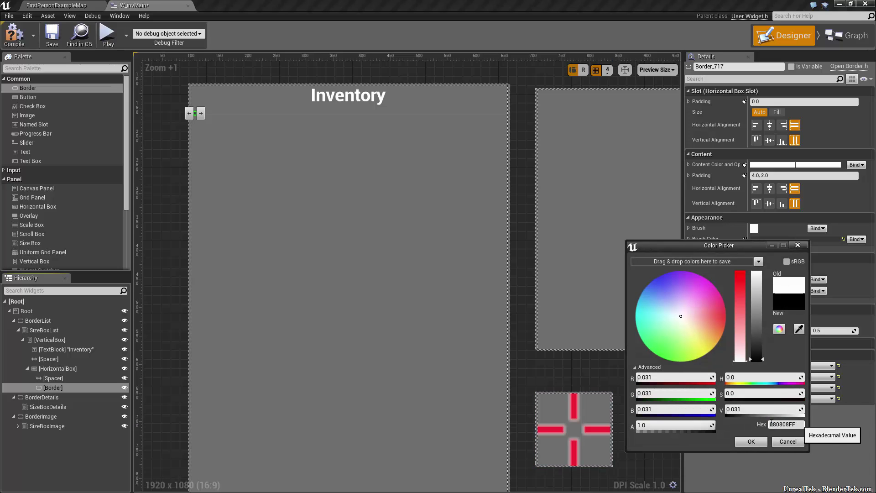
{"action": "type", "text": "060606ff"}
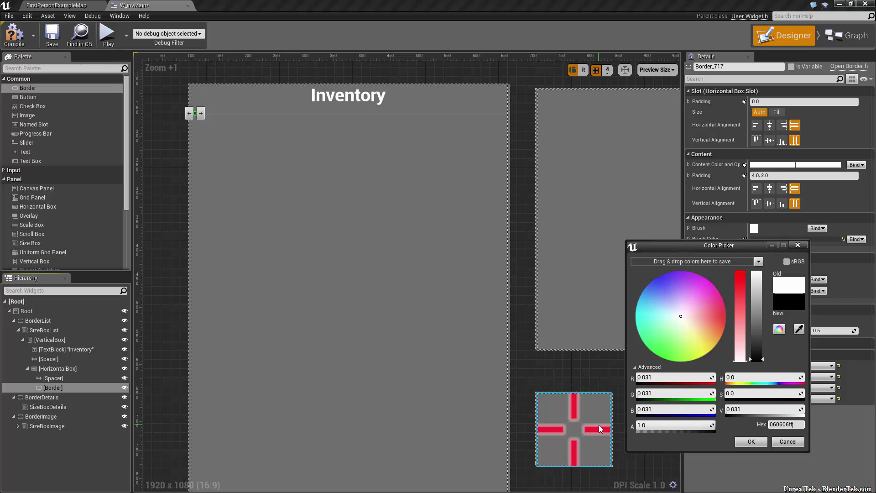
{"action": "key", "text": "Return"}
{"action": "left_click", "coordinate": [751, 441]}
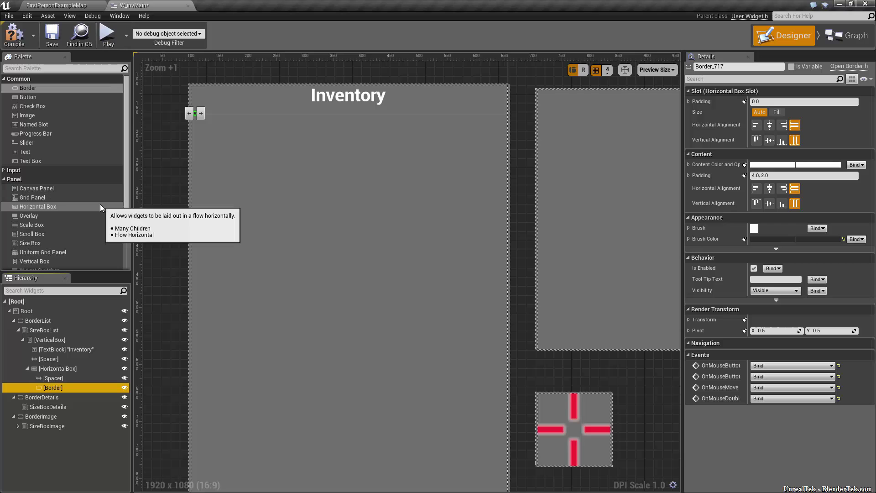
- Add a Scroll Box to the Horizontal Box after the border and select it
{"action": "scroll", "coordinate": [100, 204], "scroll_direction": "down", "scroll_amount": 3}
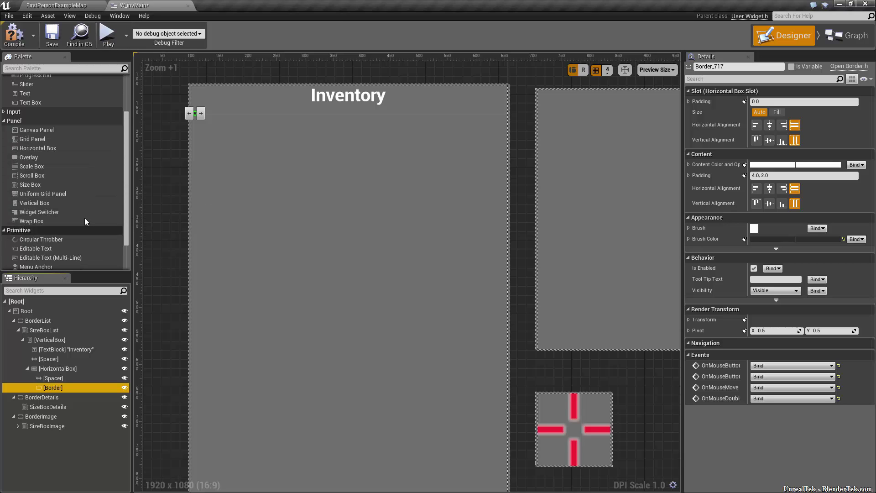
{"action": "left_click", "coordinate": [23, 174]}
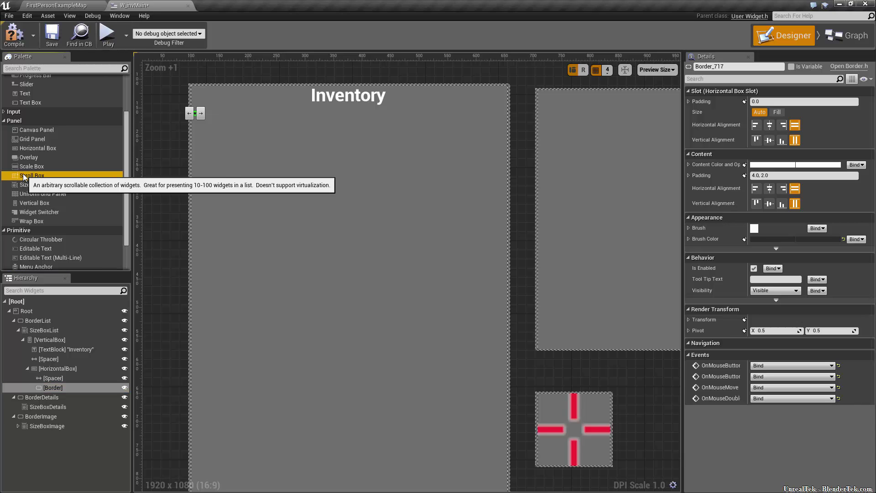
{"action": "left_click_drag", "start_coordinate": [24, 177], "coordinate": [56, 373]}
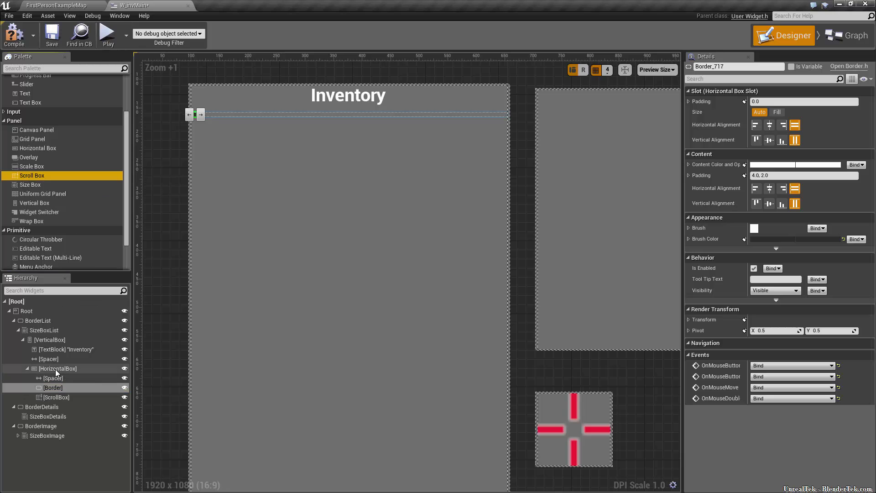
{"action": "left_click", "coordinate": [56, 397]}
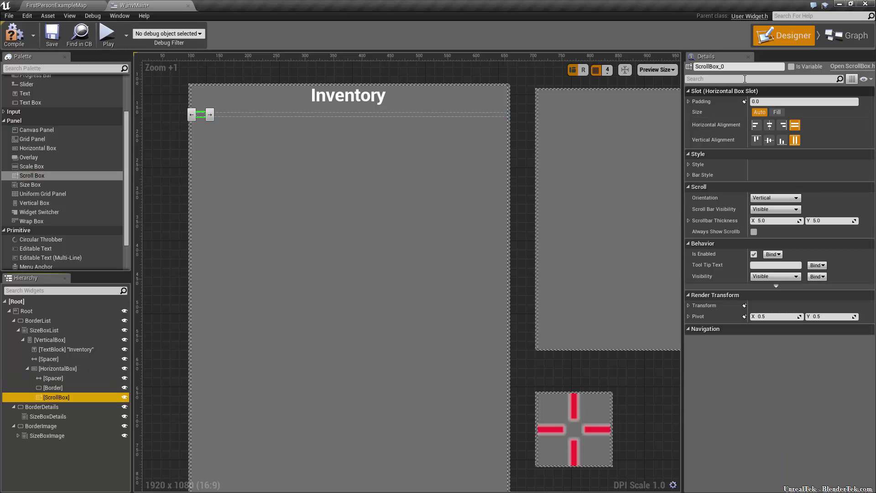
- Rename the Scroll Box as ScrollBoxInventoryList and make it a variable
{"action": "left_click", "coordinate": [735, 65]}
{"action": "key", "text": "BackSpace"}
{"action": "key", "text": "BackSpace"}
{"action": "type", "text": "InventoryList"}
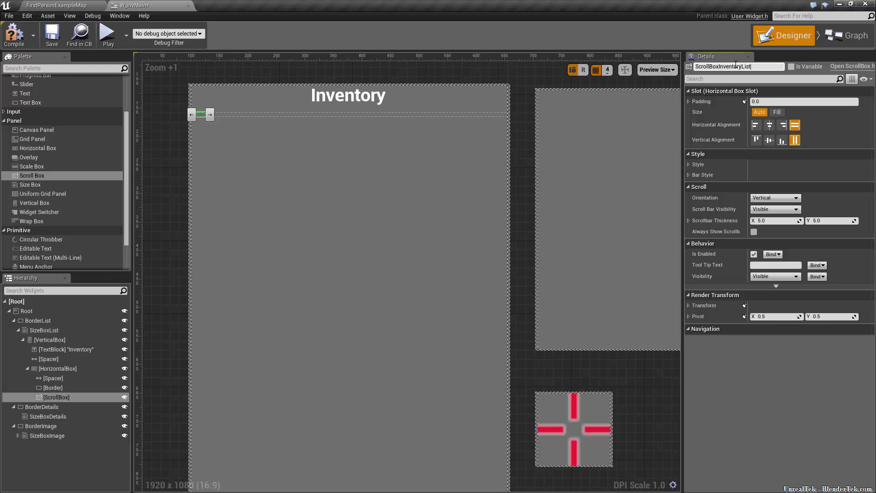
{"action": "key", "text": "Return"}
{"action": "left_click", "coordinate": [790, 66]}
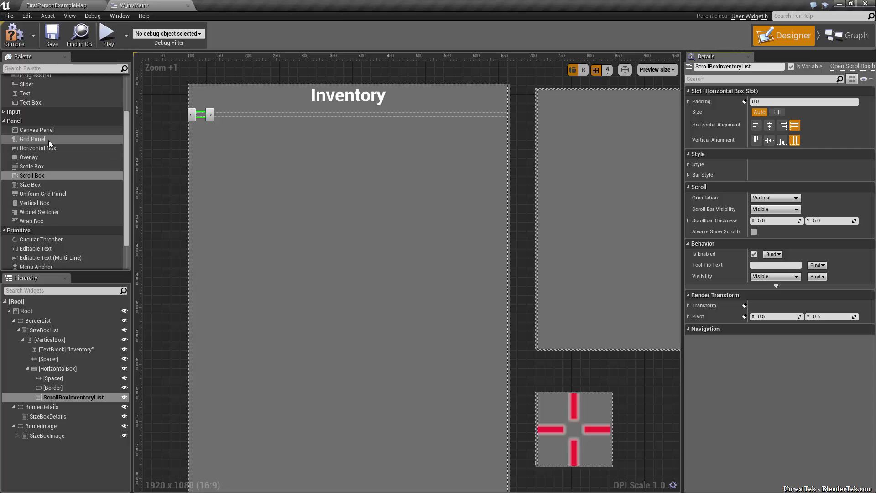
- Add a second Spacer to the Horizontal Box after ScrollBoxInventoryList and select it
{"action": "scroll", "coordinate": [51, 146], "scroll_direction": "down", "scroll_amount": 2}
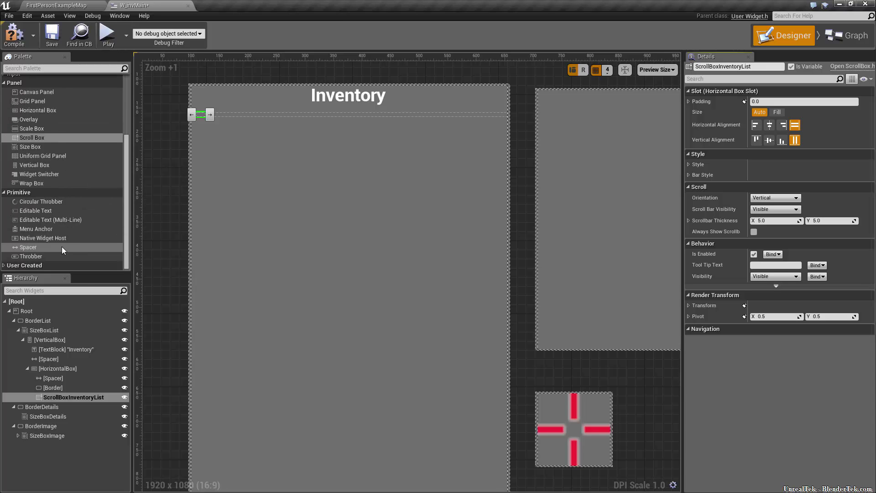
{"action": "left_click_drag", "start_coordinate": [45, 242], "coordinate": [72, 370]}
{"action": "left_click", "coordinate": [56, 409]}
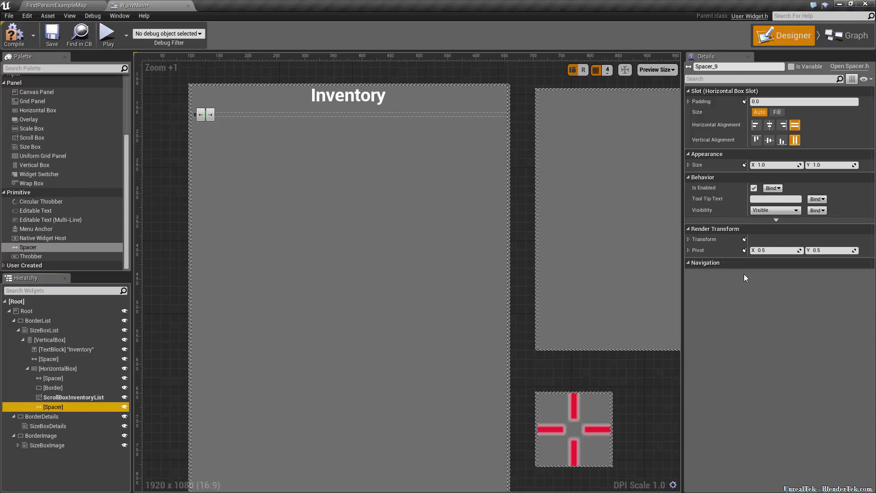
- Set the X size of the second Spacer in the Horizontal Box to 5
{"action": "left_click", "coordinate": [768, 165]}
{"action": "type", "text": "5"}
{"action": "key", "text": "Return"}
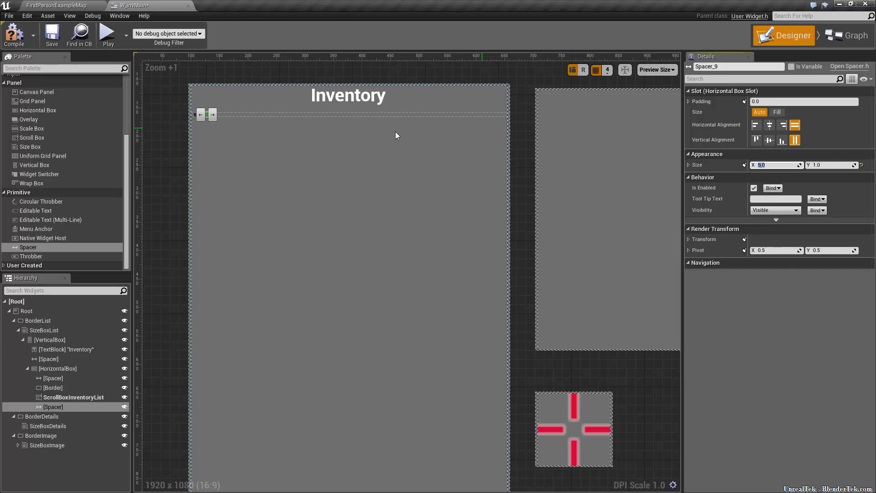
- Set the slot size to Fill for both the inner border and its parent Horizontal Box
{"action": "left_click", "coordinate": [75, 398]}
{"action": "left_click", "coordinate": [73, 387]}
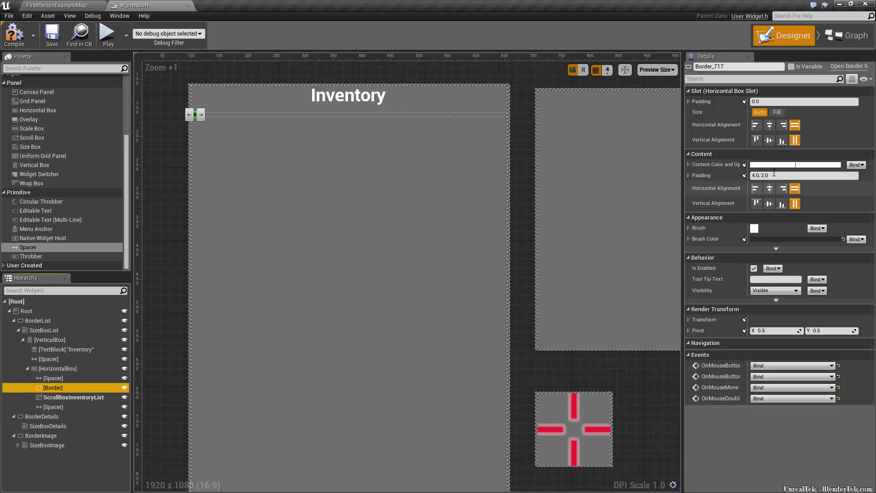
{"action": "left_click", "coordinate": [776, 112]}
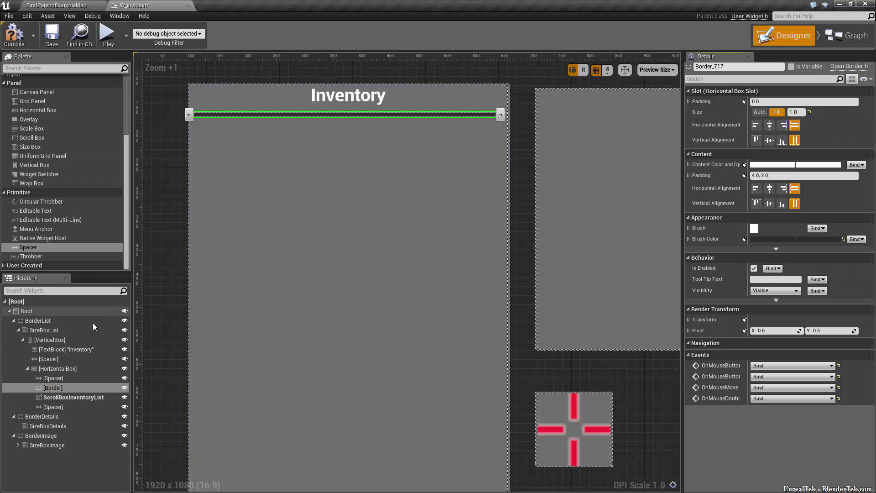
{"action": "left_click", "coordinate": [58, 368]}
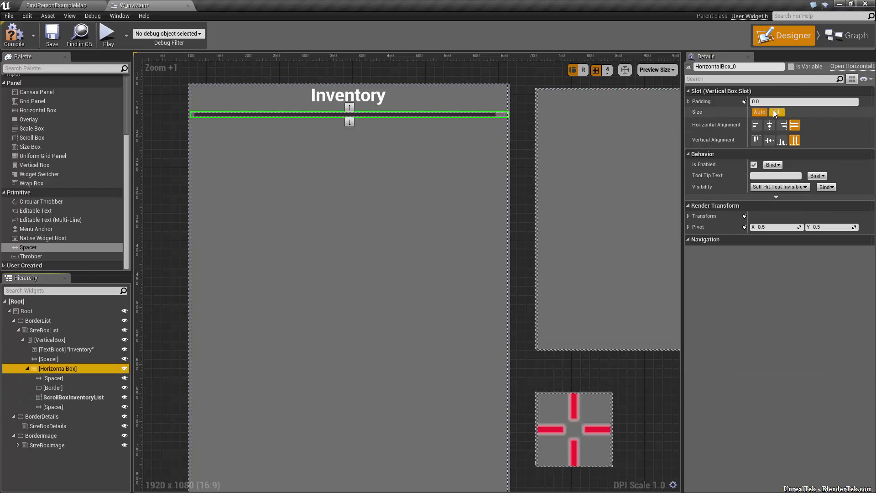
{"action": "left_click", "coordinate": [775, 111]}
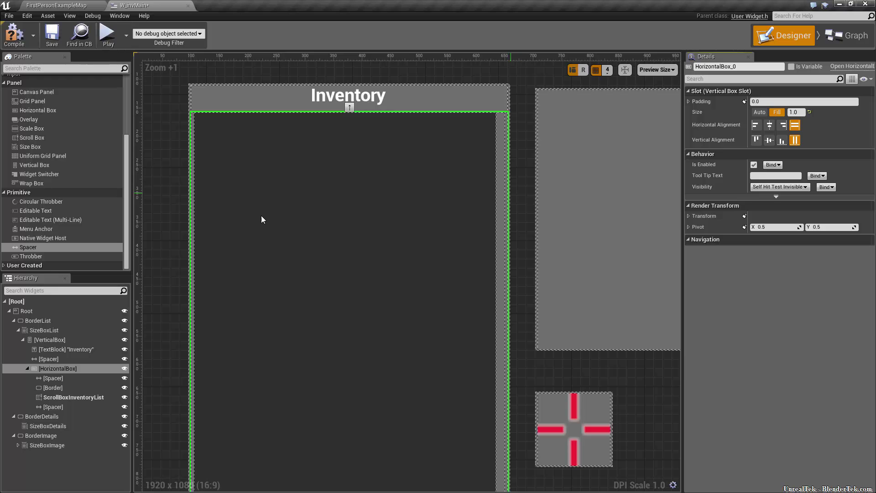
- Set ScrollBoxInventoryList's slot size to Fill, and nest it inside the inner border of the Horizontal Box
{"action": "left_click", "coordinate": [84, 397]}
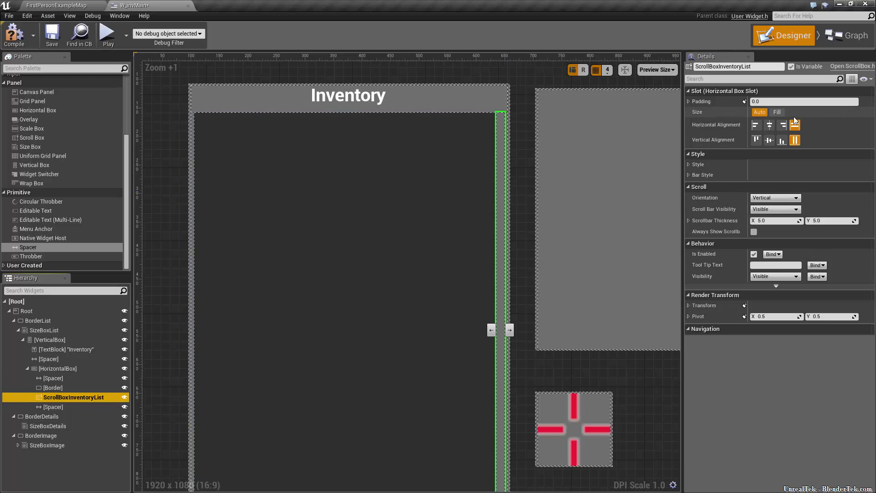
{"action": "left_click", "coordinate": [776, 112]}
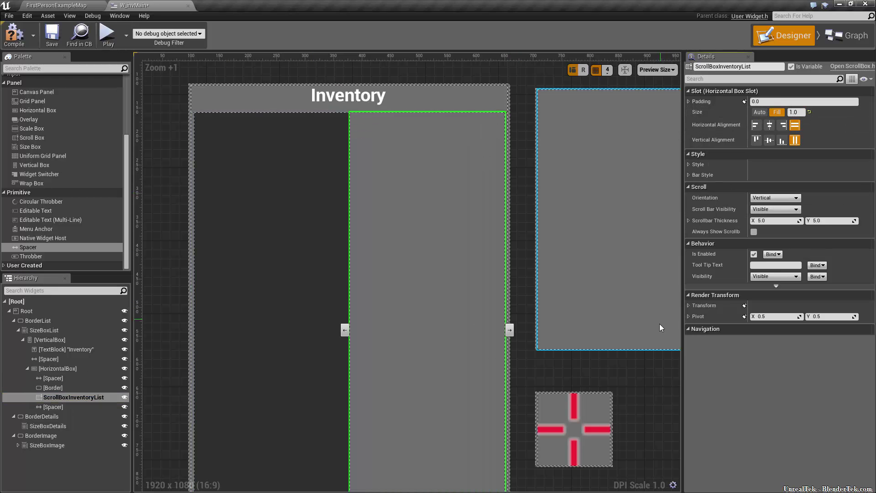
{"action": "left_click", "coordinate": [72, 399]}
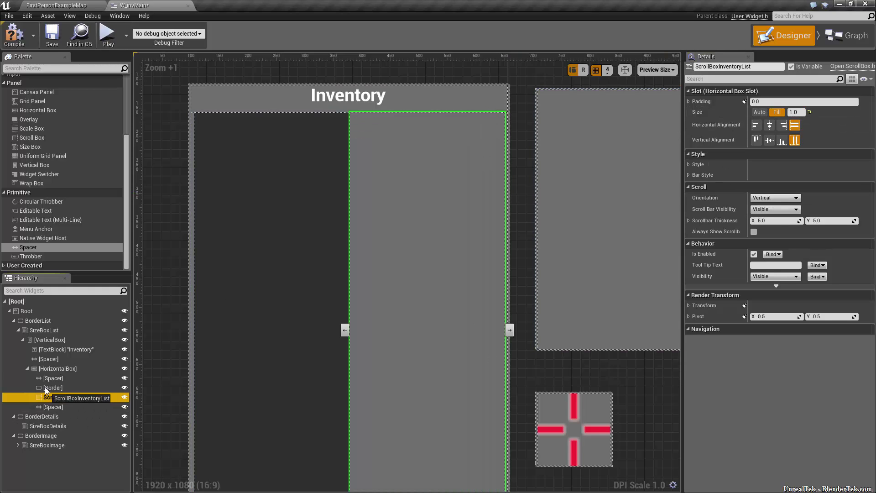
{"action": "left_click_drag", "start_coordinate": [47, 387], "coordinate": [47, 387]}
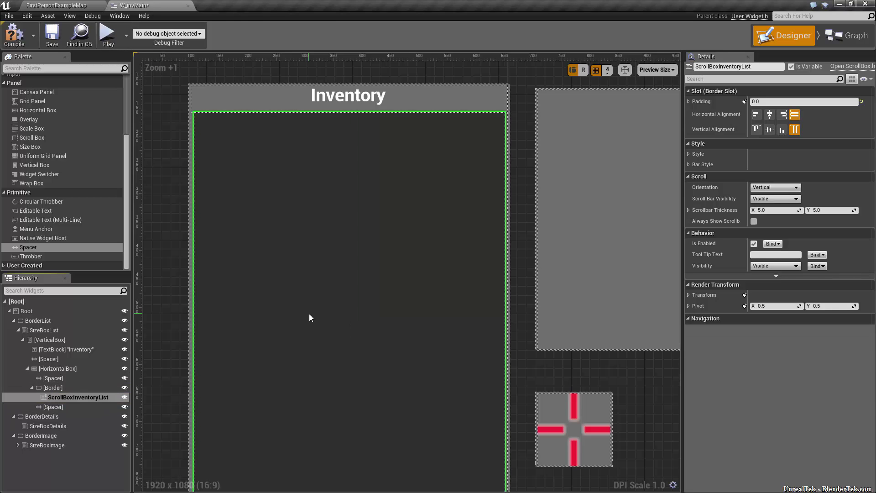
- Switch the Horizontal Box's slot size to Auto and back to Fill to compare the two layouts
{"action": "left_click", "coordinate": [53, 387]}
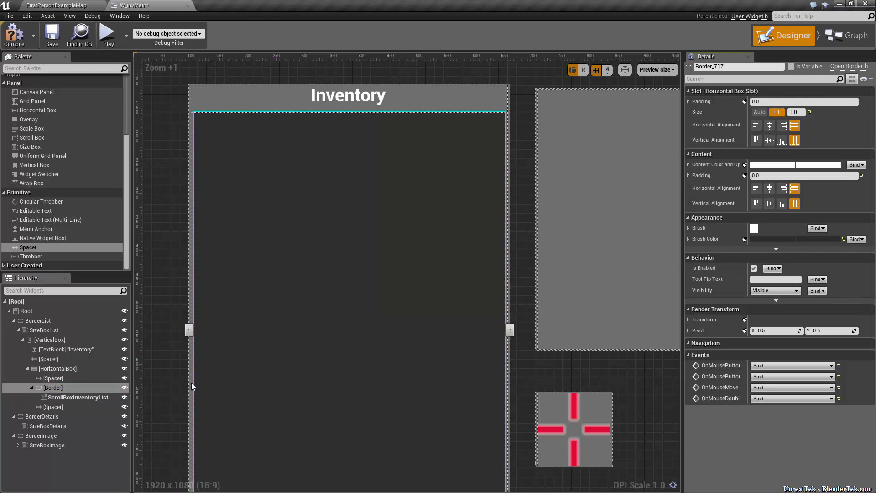
{"action": "left_click", "coordinate": [74, 369]}
{"action": "left_click", "coordinate": [759, 112]}
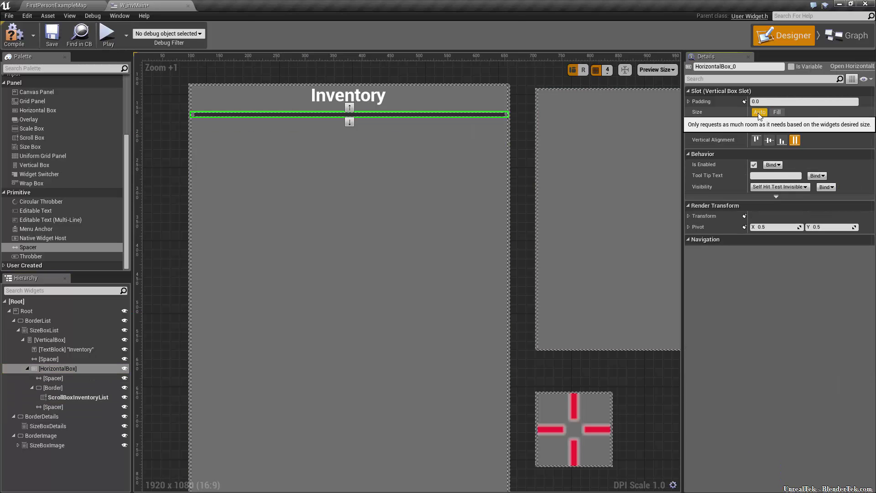
{"action": "left_click", "coordinate": [776, 111]}
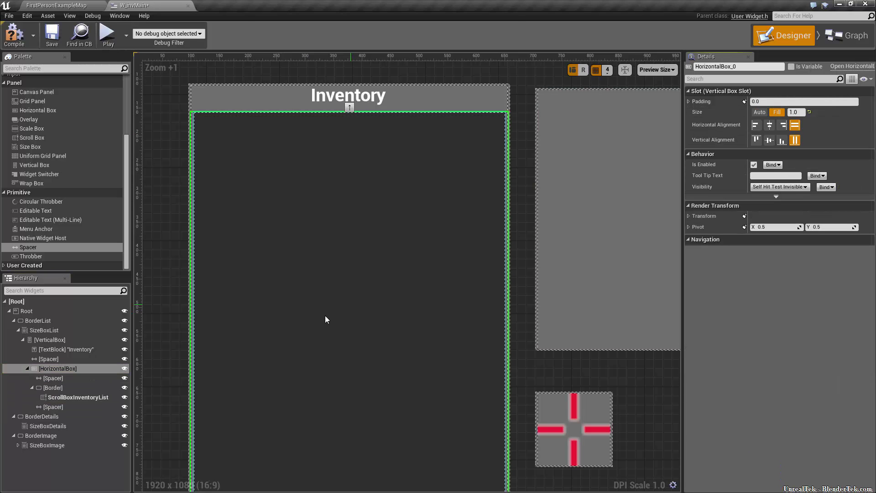
- Examine the side margins around the dark inventory list area and its fit within the canvas
{"action": "left_click", "coordinate": [78, 396]}
{"action": "left_click", "coordinate": [86, 407]}
{"action": "left_click", "coordinate": [179, 122]}
{"action": "scroll", "coordinate": [180, 122], "scroll_direction": "up", "scroll_amount": 9}
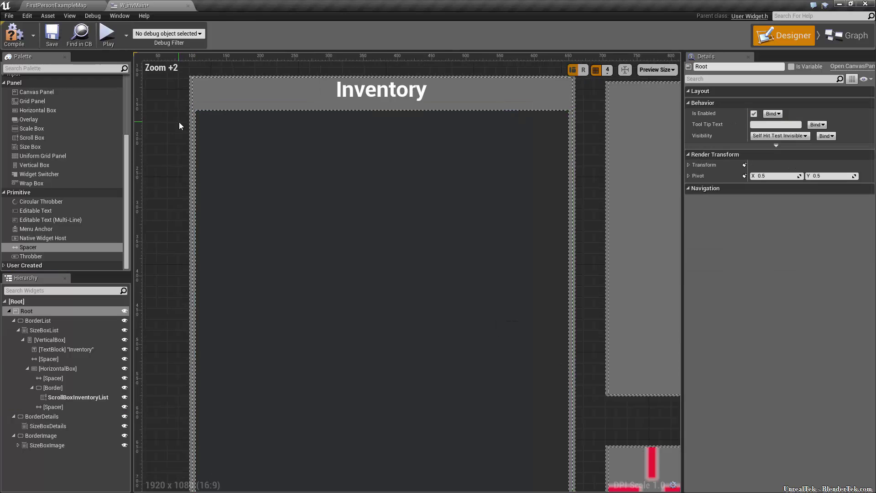
{"action": "scroll", "coordinate": [196, 123], "scroll_direction": "down", "scroll_amount": 10}
{"action": "scroll", "coordinate": [450, 107], "scroll_direction": "up", "scroll_amount": 10}
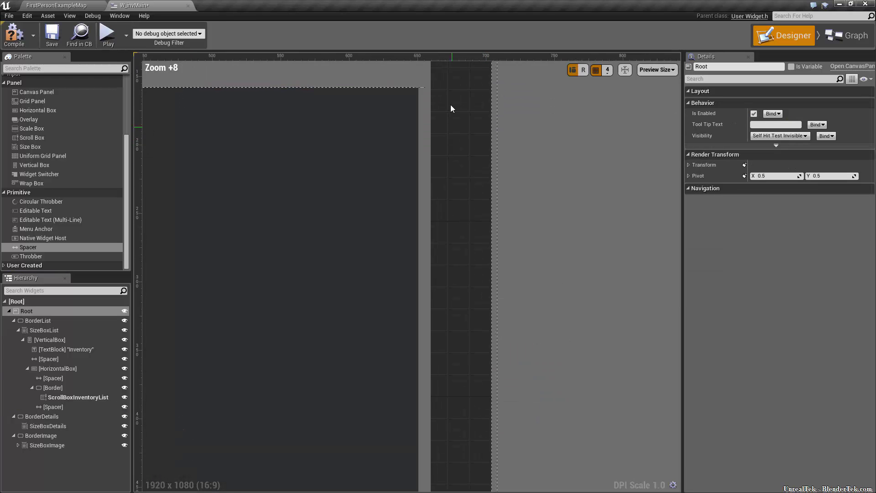
{"action": "scroll", "coordinate": [452, 110], "scroll_direction": "down", "scroll_amount": 11}
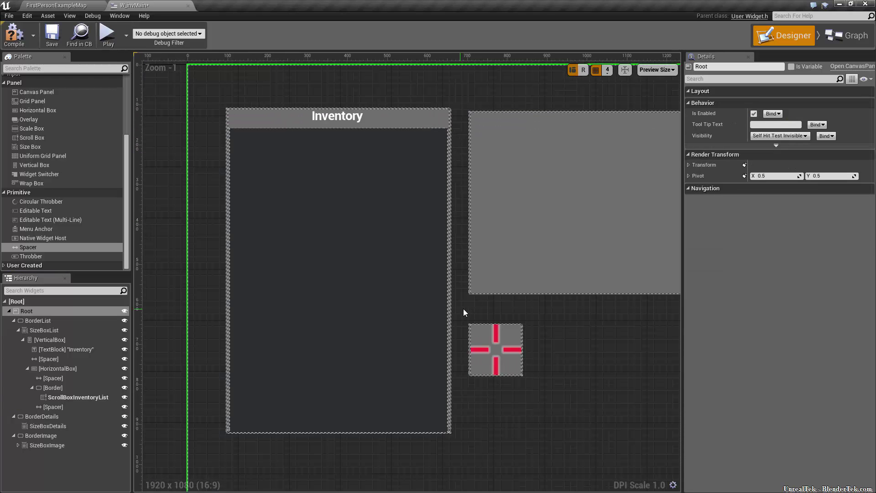
{"action": "right_click_drag", "start_coordinate": [489, 466], "coordinate": [504, 430]}
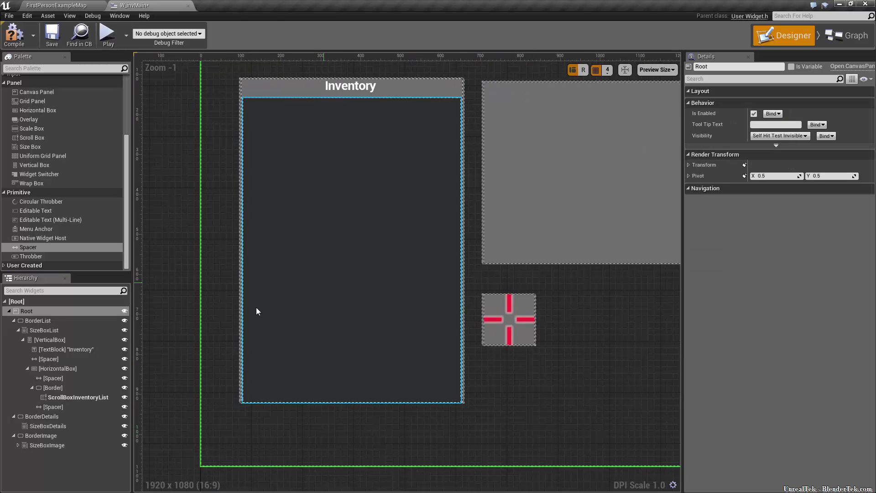
- Add a Spacer at the end of the Vertical Box, below the Horizontal Box, and set its Y size to 15
{"action": "left_click", "coordinate": [75, 340]}
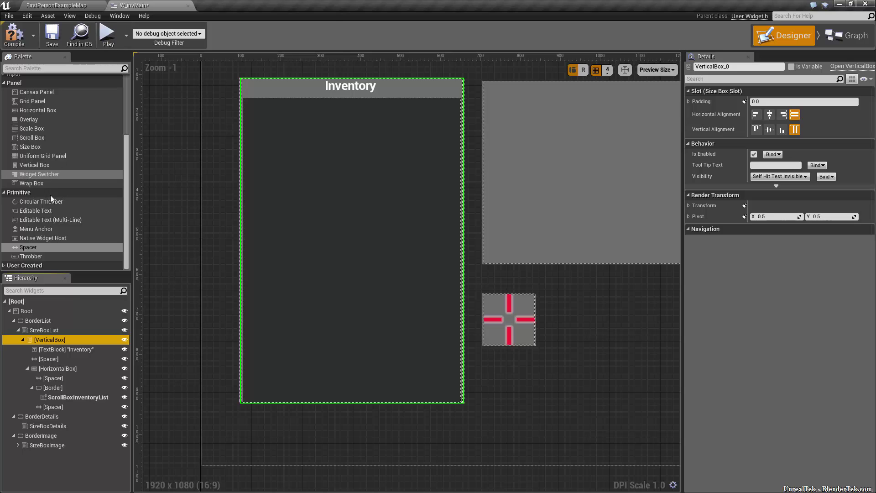
{"action": "left_click_drag", "start_coordinate": [48, 244], "coordinate": [55, 341]}
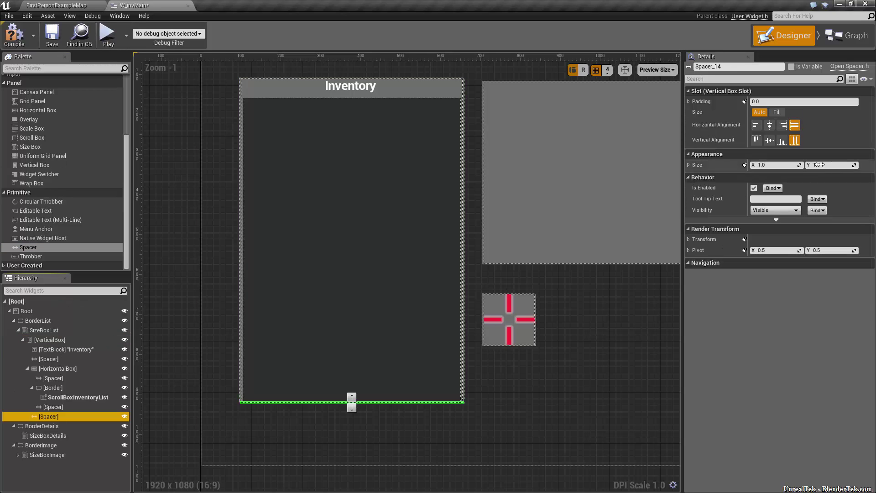
{"action": "left_click", "coordinate": [838, 166]}
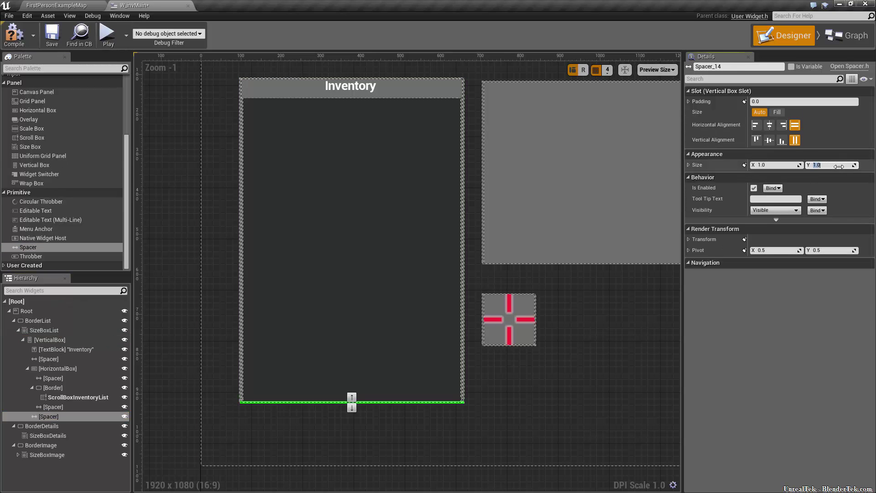
{"action": "type", "text": "15"}
{"action": "key", "text": "Return"}
{"action": "left_click", "coordinate": [577, 426]}
{"action": "right_click_drag", "start_coordinate": [546, 406], "coordinate": [531, 438]}
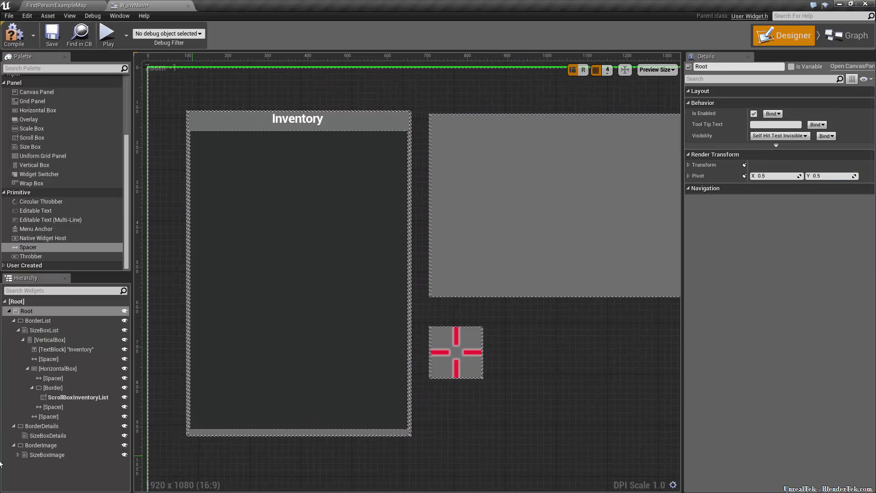
- Try FirstPersonCrosshair as the Brush image of BorderList
{"action": "left_click", "coordinate": [60, 387]}
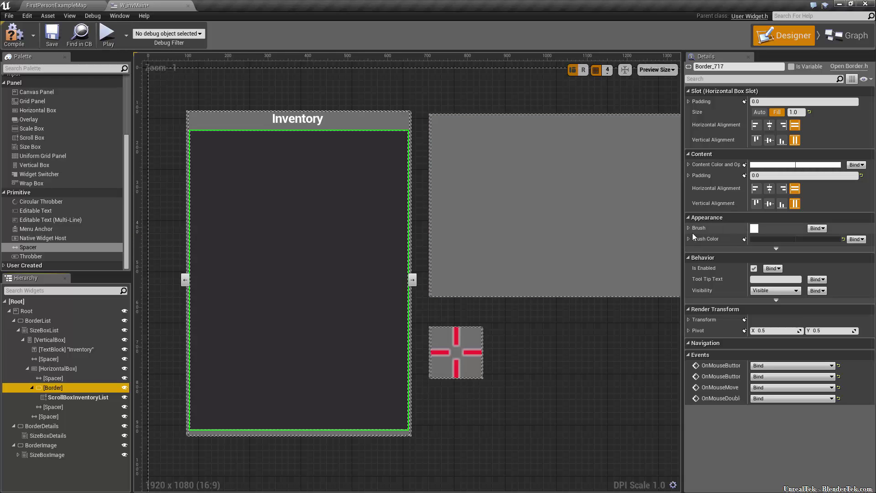
{"action": "scroll", "coordinate": [185, 104], "scroll_direction": "up", "scroll_amount": 11}
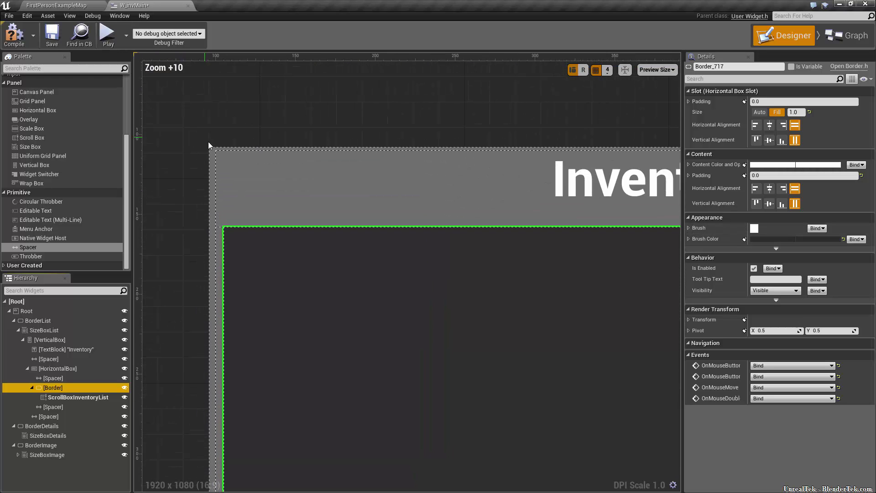
{"action": "left_click", "coordinate": [211, 155]}
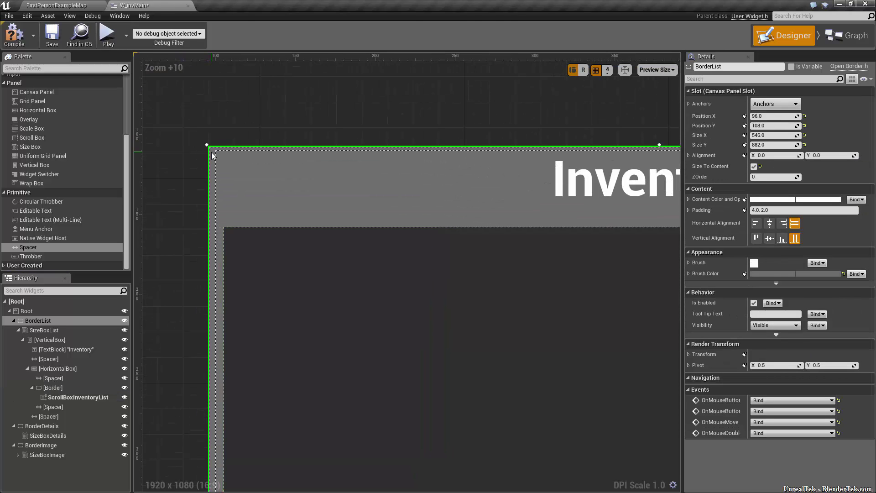
{"action": "scroll", "coordinate": [212, 152], "scroll_direction": "down", "scroll_amount": 13}
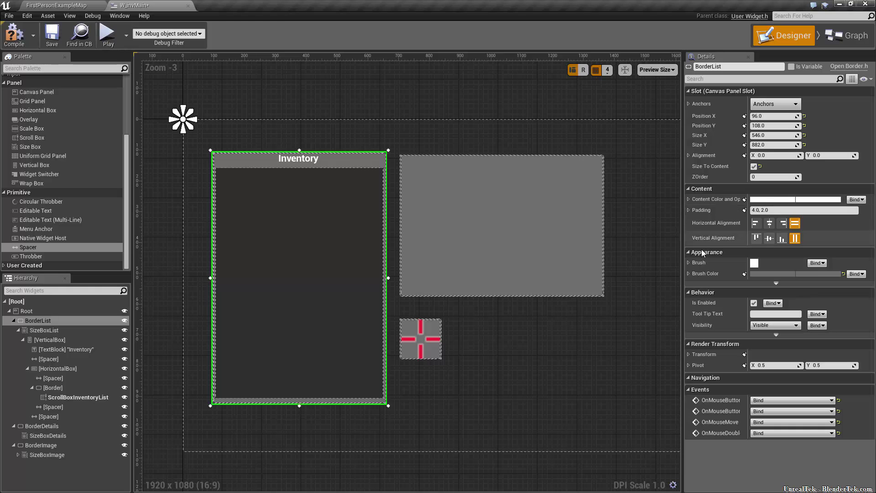
{"action": "left_click", "coordinate": [754, 264]}
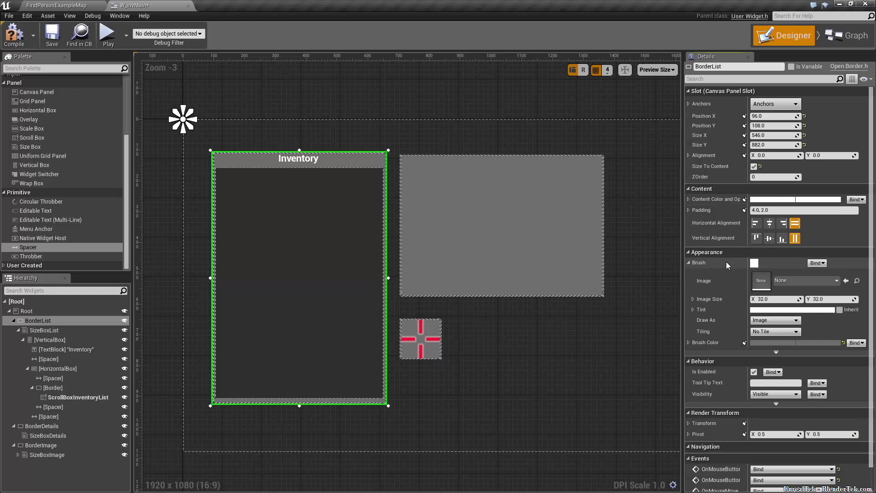
{"action": "left_click", "coordinate": [800, 281]}
{"action": "left_click", "coordinate": [795, 272]}
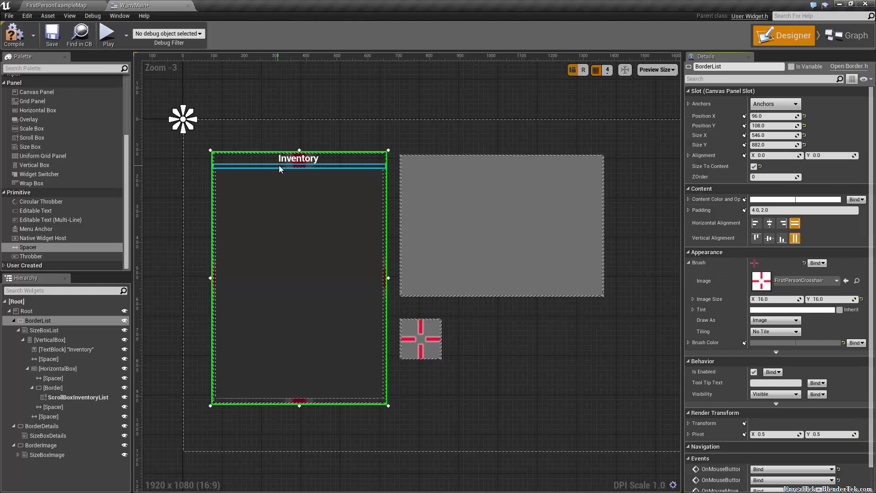
- Examine how the crosshair image stretches across BorderList, and undo the brush image change
{"action": "scroll", "coordinate": [327, 157], "scroll_direction": "up", "scroll_amount": 2}
{"action": "scroll", "coordinate": [327, 159], "scroll_direction": "up", "scroll_amount": 3}
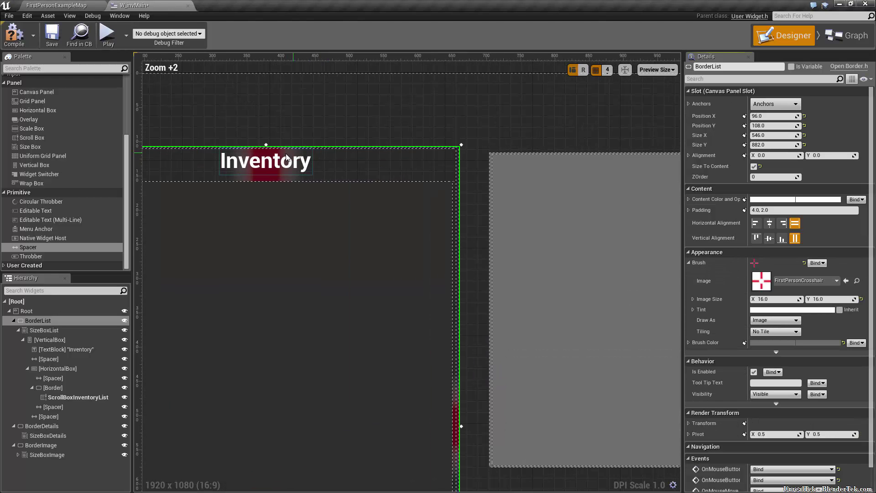
{"action": "scroll", "coordinate": [471, 379], "scroll_direction": "down", "scroll_amount": 6}
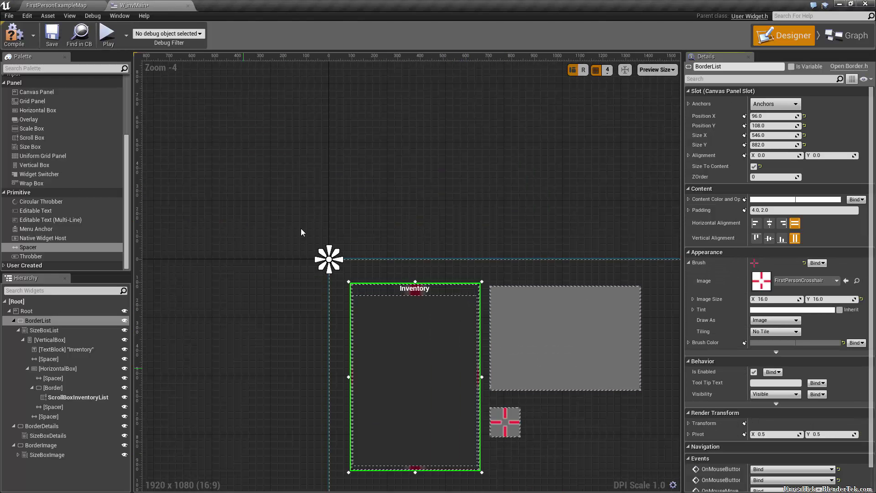
{"action": "scroll", "coordinate": [555, 360], "scroll_direction": "up", "scroll_amount": 3}
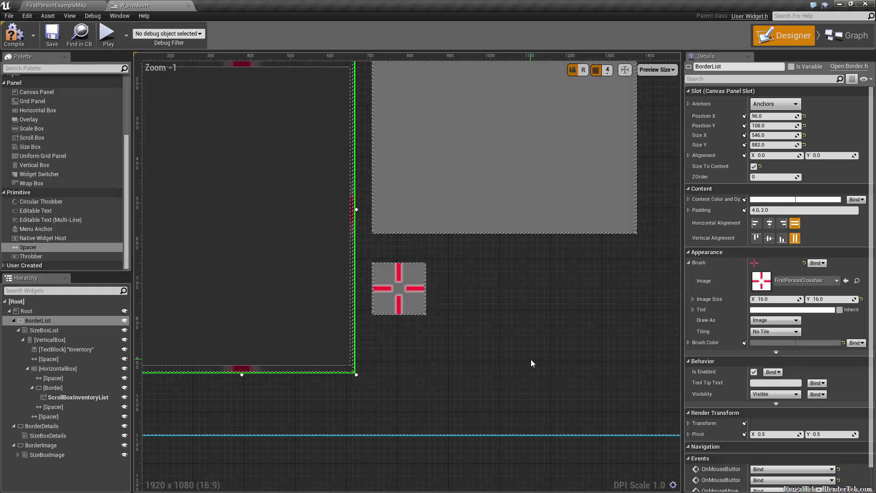
{"action": "key", "text": "ctrl+z"}
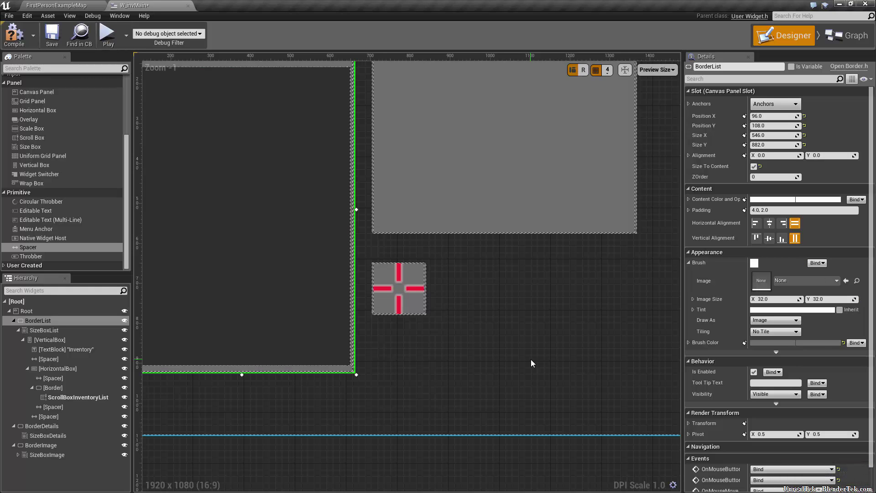
- Collapse BorderList in the hierarchy and add a Vertical Box inside SizeBoxDetails
{"action": "left_click", "coordinate": [530, 359]}
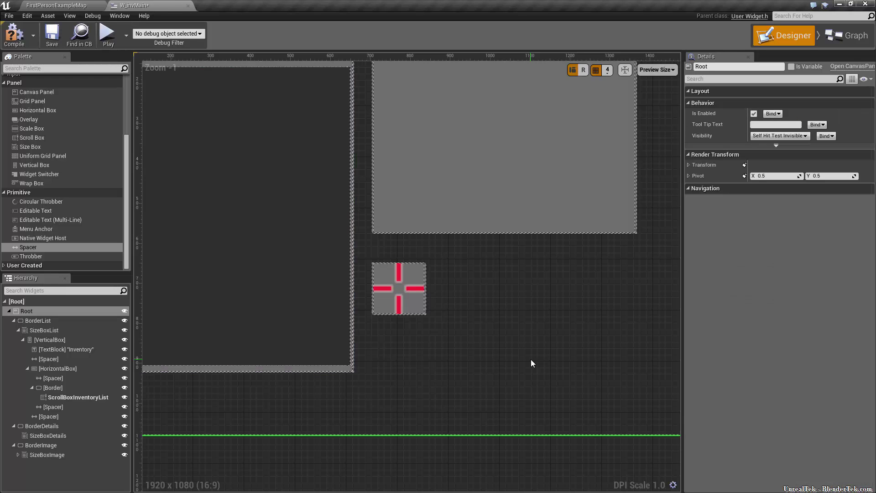
{"action": "scroll", "coordinate": [530, 360], "scroll_direction": "down", "scroll_amount": 3}
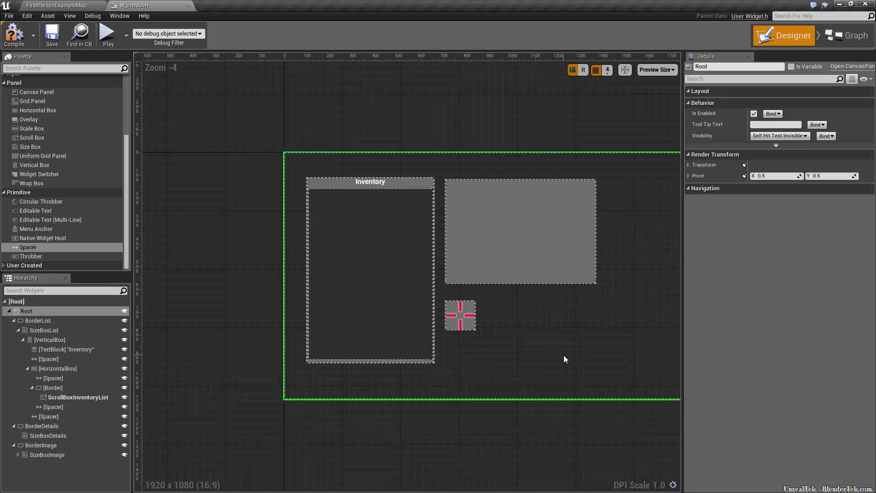
{"action": "right_click_drag", "start_coordinate": [608, 330], "coordinate": [531, 371]}
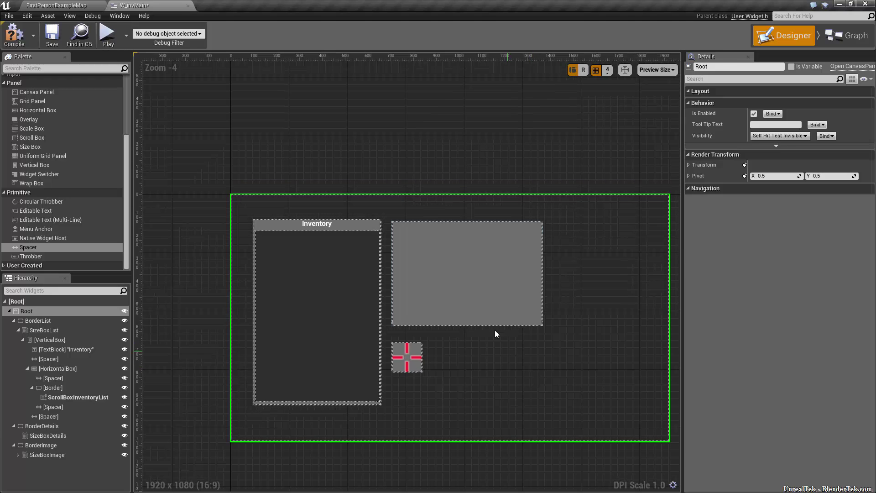
{"action": "left_click", "coordinate": [509, 267]}
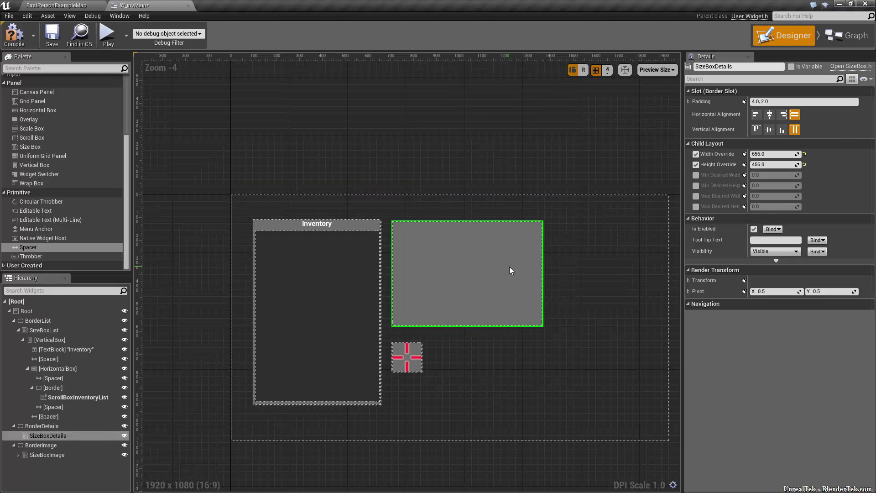
{"action": "left_click", "coordinate": [11, 323]}
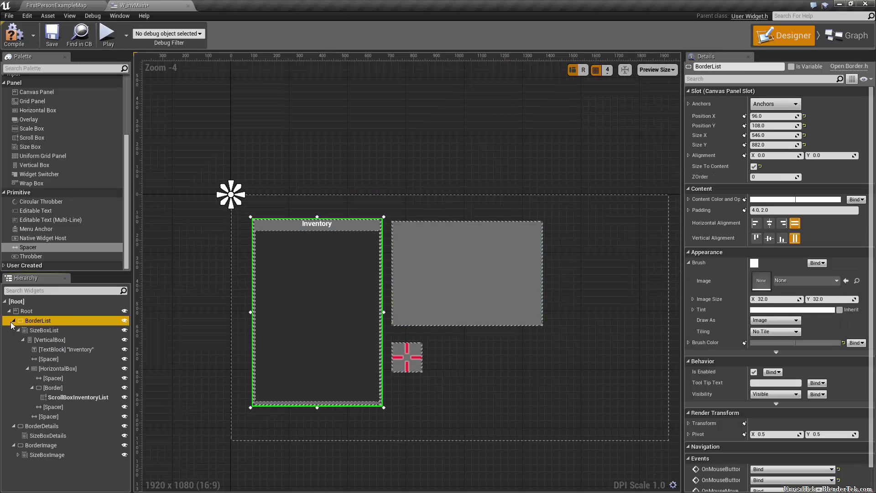
{"action": "left_click", "coordinate": [13, 321]}
{"action": "left_click", "coordinate": [73, 329]}
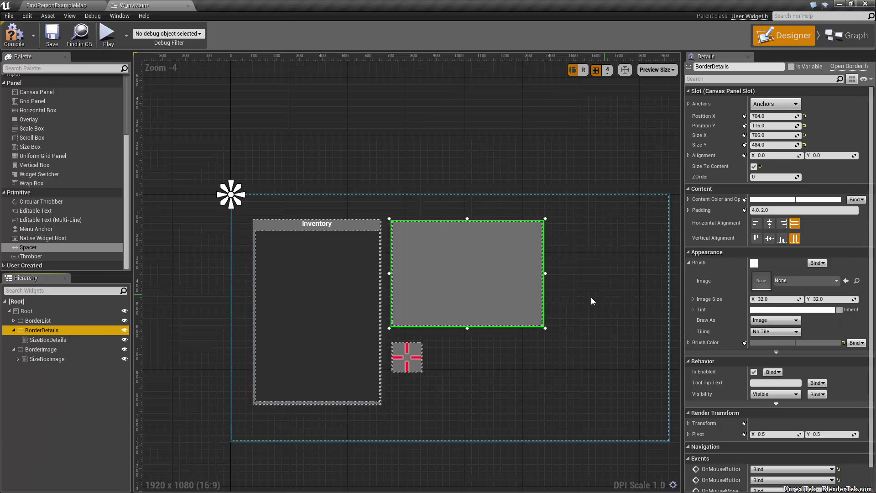
{"action": "left_click", "coordinate": [45, 172]}
{"action": "left_click_drag", "start_coordinate": [44, 167], "coordinate": [49, 340]}
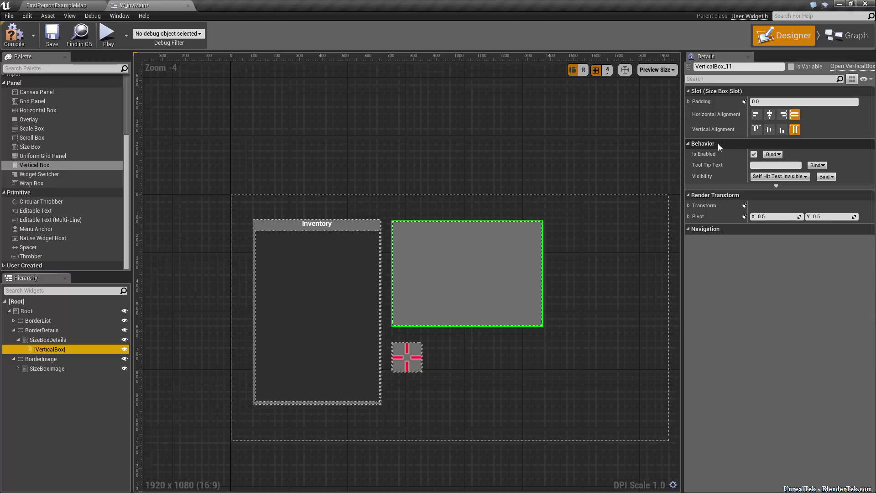
{"action": "left_click", "coordinate": [308, 275]}
{"action": "key", "text": "ctrl+z"}
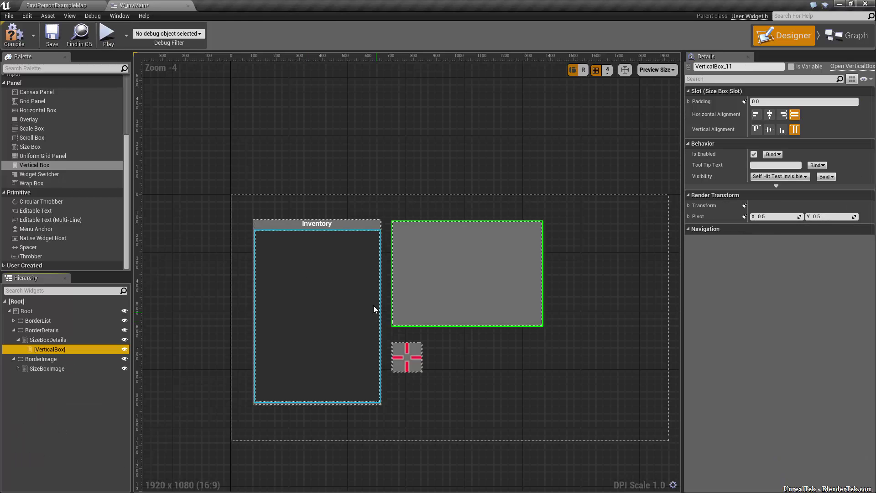
- Add a Text block to the Vertical Box in SizeBoxDetails, centre it horizontally and set its font size to 20
{"action": "scroll", "coordinate": [63, 128], "scroll_direction": "up", "scroll_amount": 3}
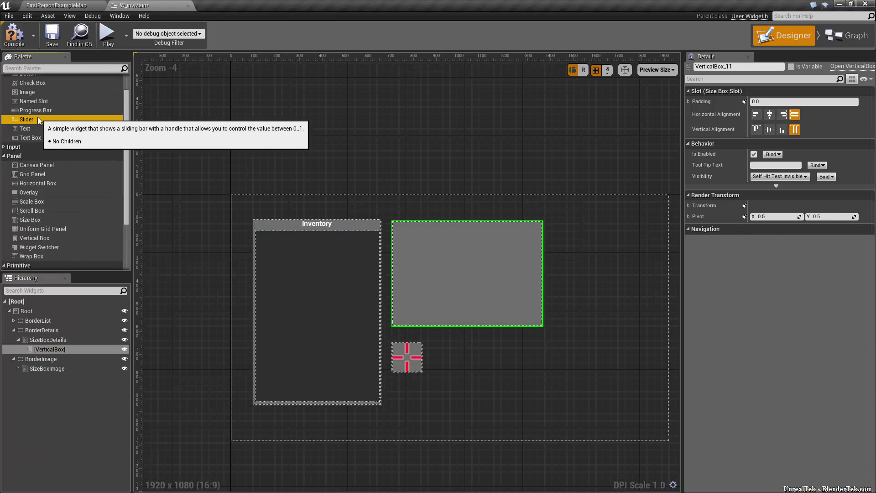
{"action": "left_click_drag", "start_coordinate": [40, 128], "coordinate": [20, 349]}
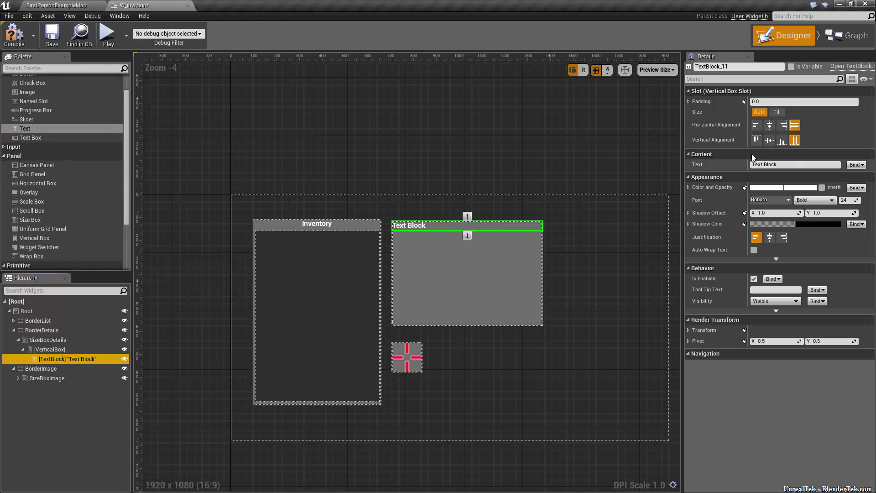
{"action": "left_click", "coordinate": [770, 125]}
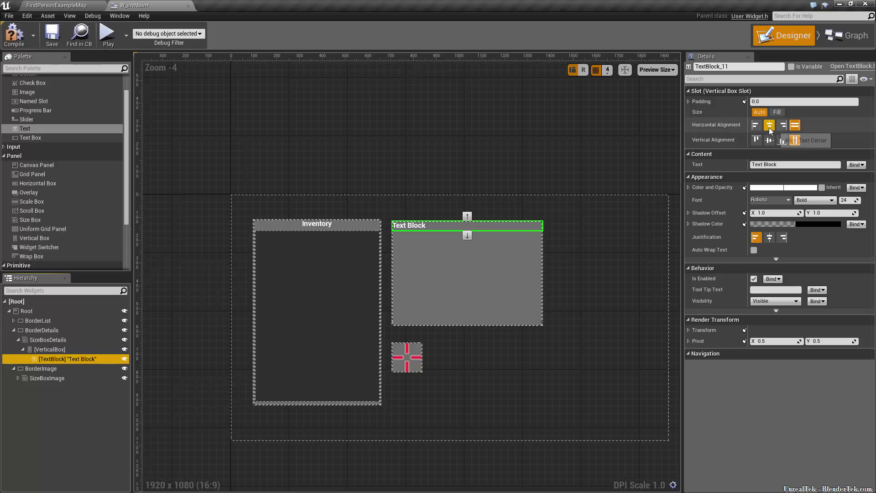
{"action": "left_click", "coordinate": [769, 127]}
{"action": "left_click", "coordinate": [849, 200]}
{"action": "type", "text": "20"}
{"action": "key", "text": "Return"}
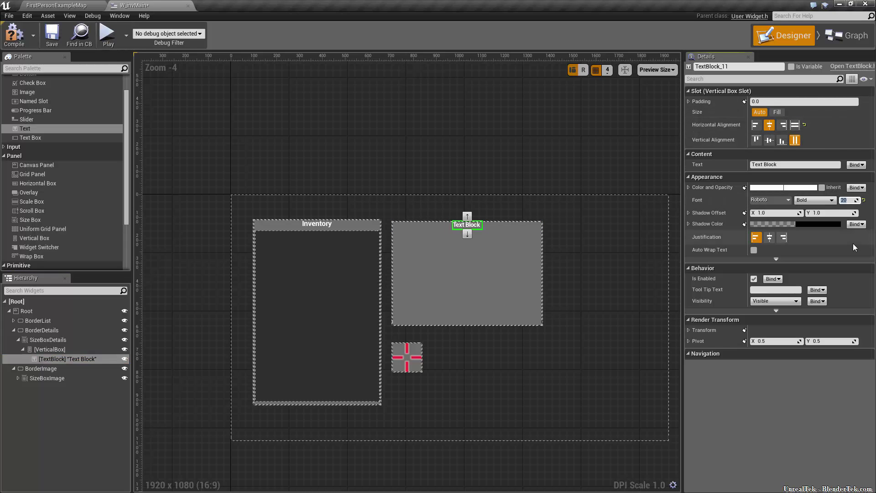
- Change the text block's content to "Item name here"
{"action": "left_click", "coordinate": [782, 165]}
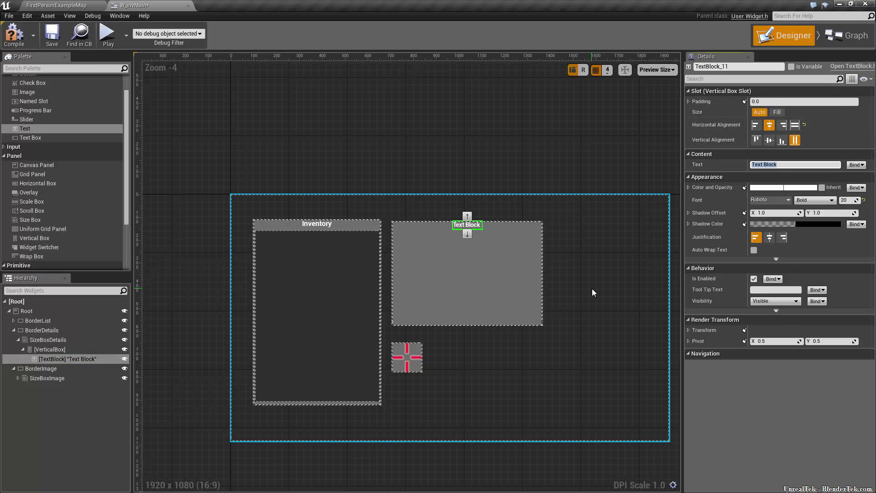
{"action": "left_click", "coordinate": [859, 165]}
{"action": "left_click", "coordinate": [786, 164]}
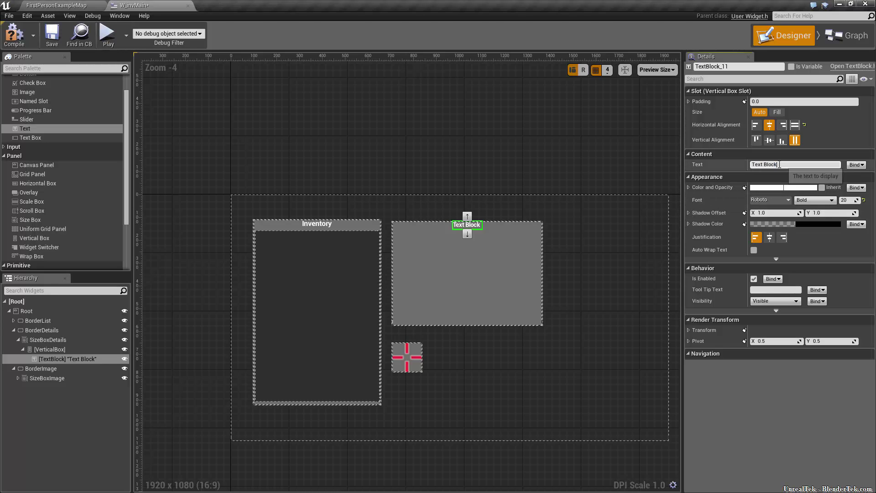
{"action": "key", "text": "ctrl+a"}
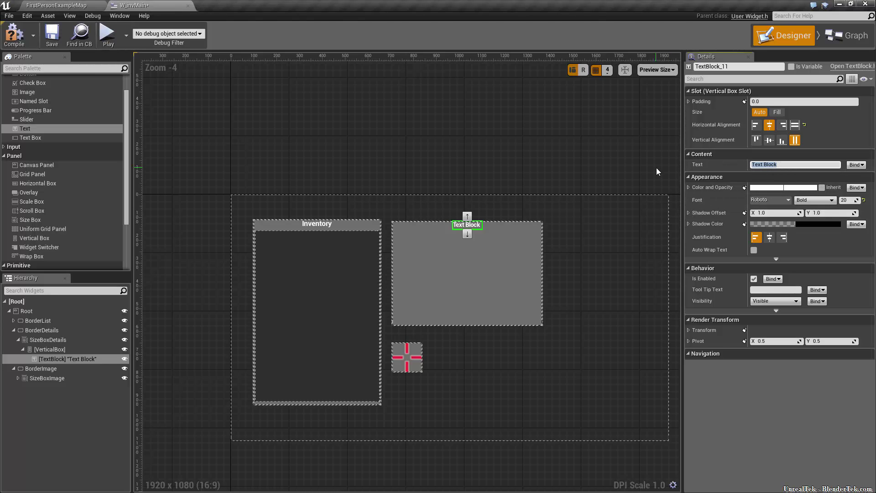
{"action": "type", "text": "Item name goes here"}
{"action": "key", "text": "Return"}
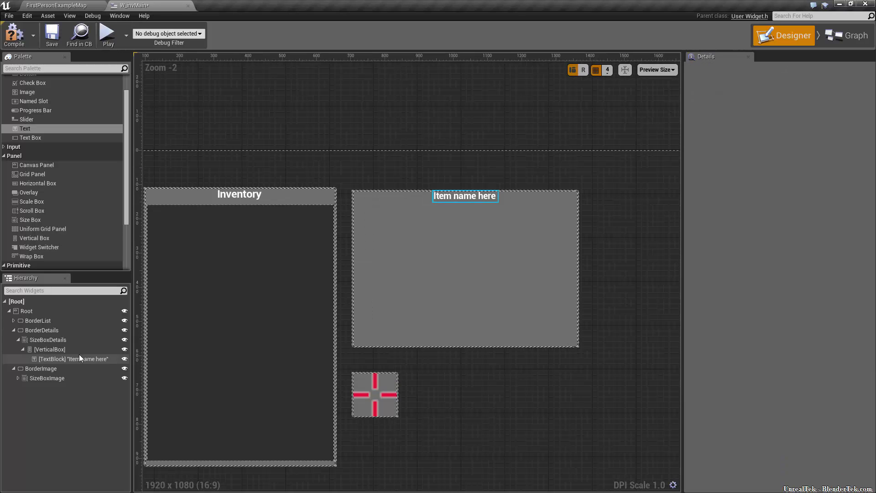
- Add a Spacer below the "Item name here" text in the Vertical Box and set its Y size to 10
{"action": "left_click", "coordinate": [79, 358]}
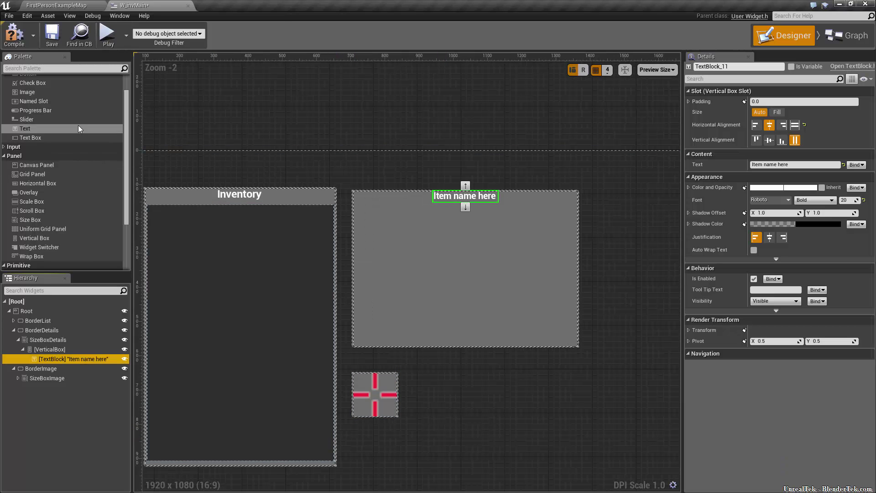
{"action": "scroll", "coordinate": [54, 116], "scroll_direction": "down", "scroll_amount": 3}
{"action": "left_click_drag", "start_coordinate": [28, 247], "coordinate": [53, 366]}
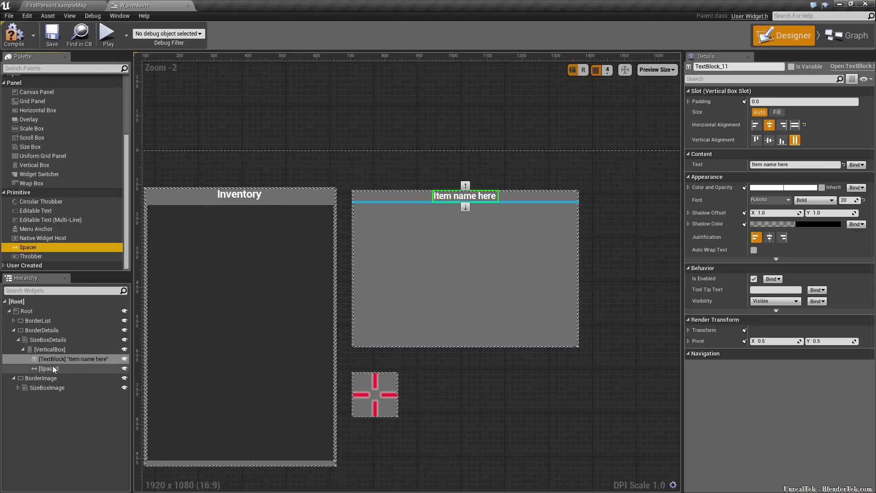
{"action": "left_click", "coordinate": [828, 164]}
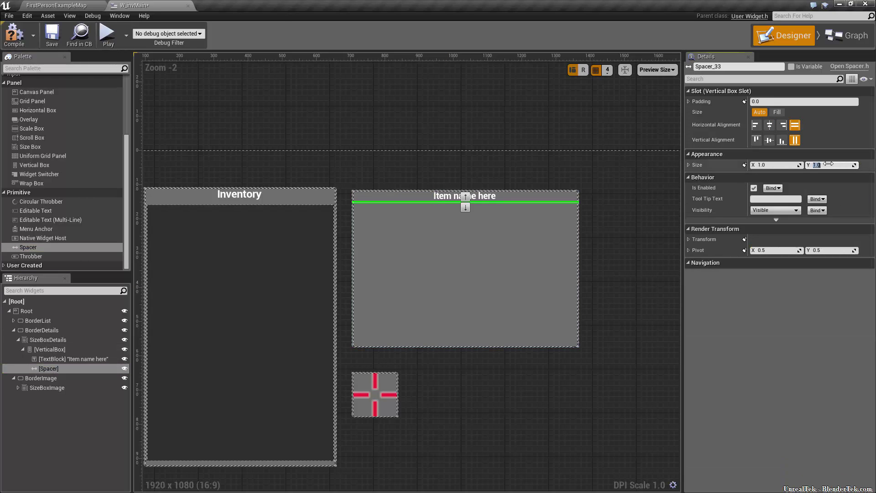
{"action": "type", "text": "10"}
{"action": "key", "text": "Return"}
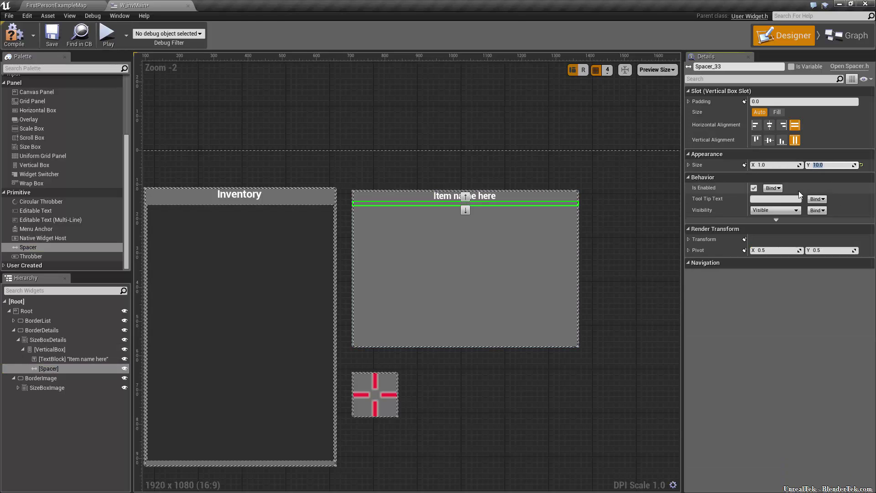
- Reduce the Y size of the Spacer under the item name to 5
{"action": "left_click", "coordinate": [616, 203]}
{"action": "scroll", "coordinate": [541, 272], "scroll_direction": "up", "scroll_amount": 2}
{"action": "left_click", "coordinate": [86, 368]}
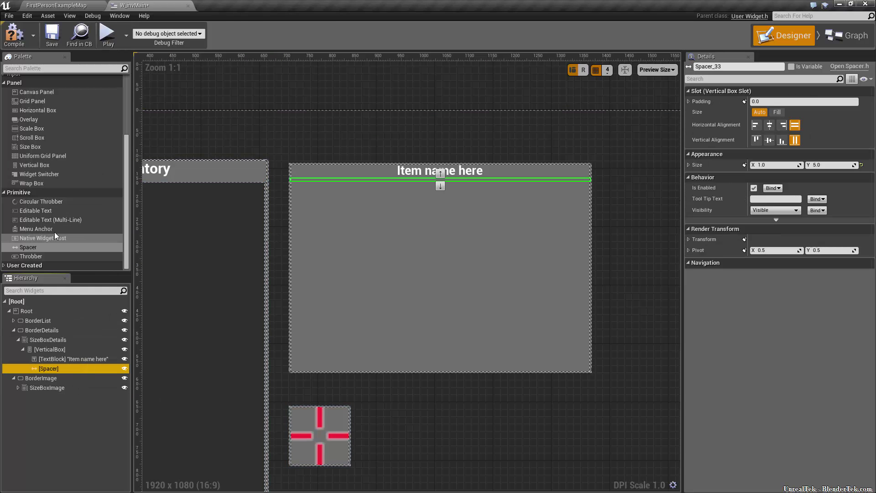
- Add a Horizontal Box containing a Spacer to the end of the details Vertical Box, and set the Horizontal Box's size to Fill
{"action": "left_click_drag", "start_coordinate": [48, 111], "coordinate": [51, 349]}
{"action": "left_click", "coordinate": [45, 378]}
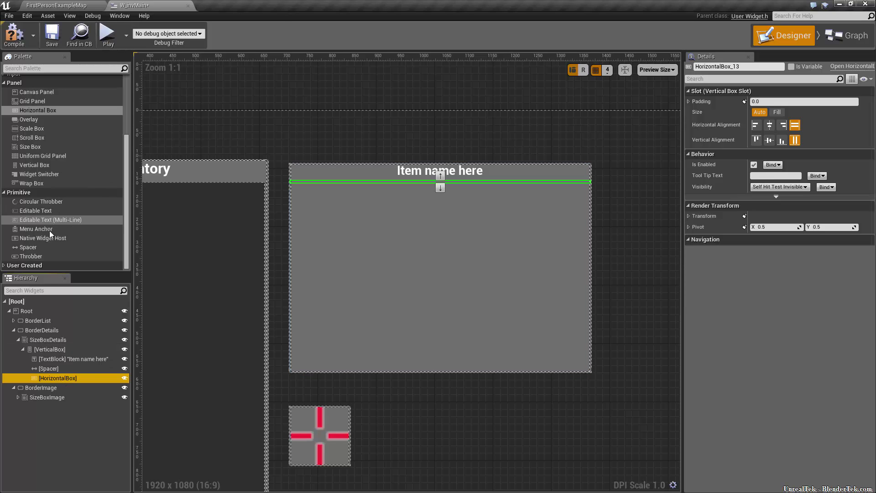
{"action": "left_click_drag", "start_coordinate": [37, 252], "coordinate": [72, 380]}
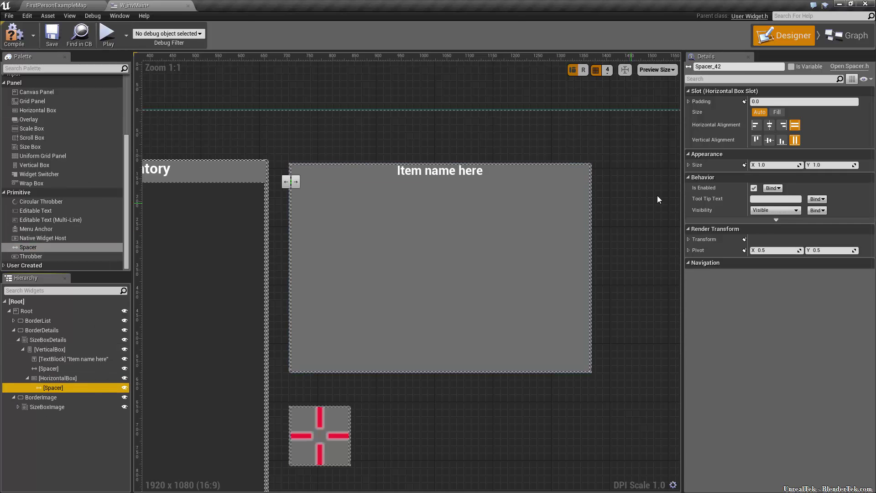
{"action": "left_click", "coordinate": [92, 380]}
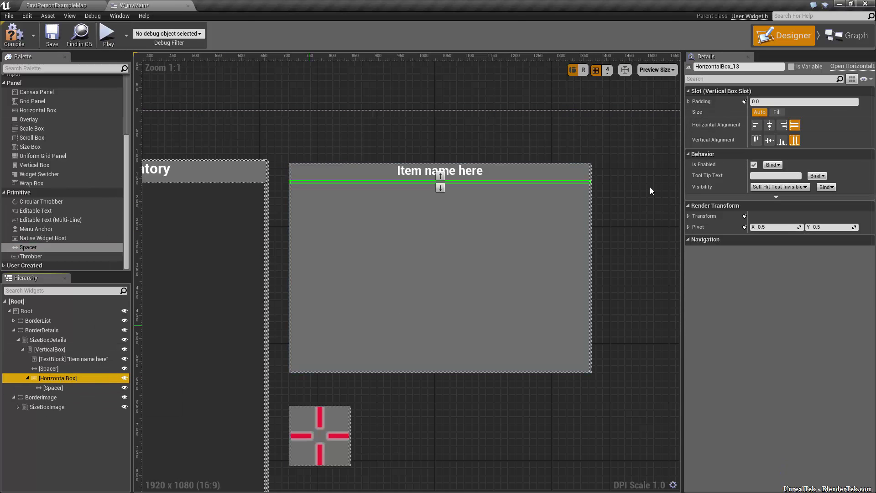
{"action": "left_click", "coordinate": [776, 112]}
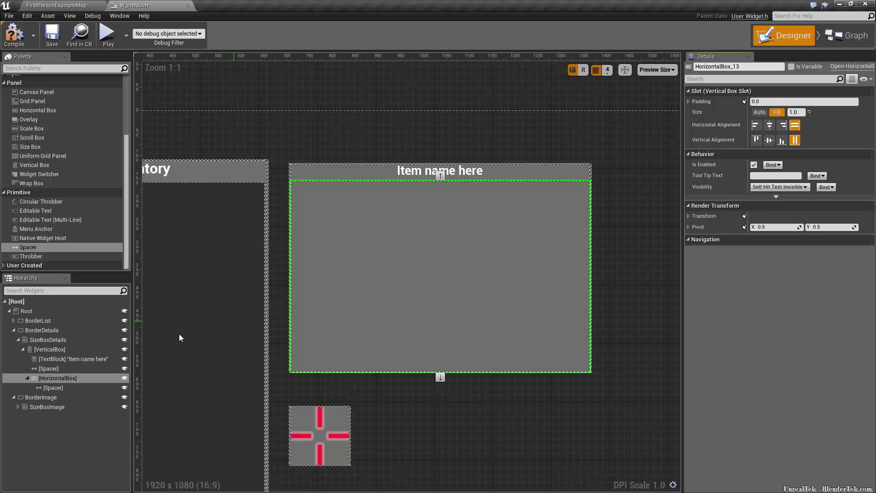
- Set the X size of the Spacer inside the details Horizontal Box to 5
{"action": "left_click", "coordinate": [81, 389]}
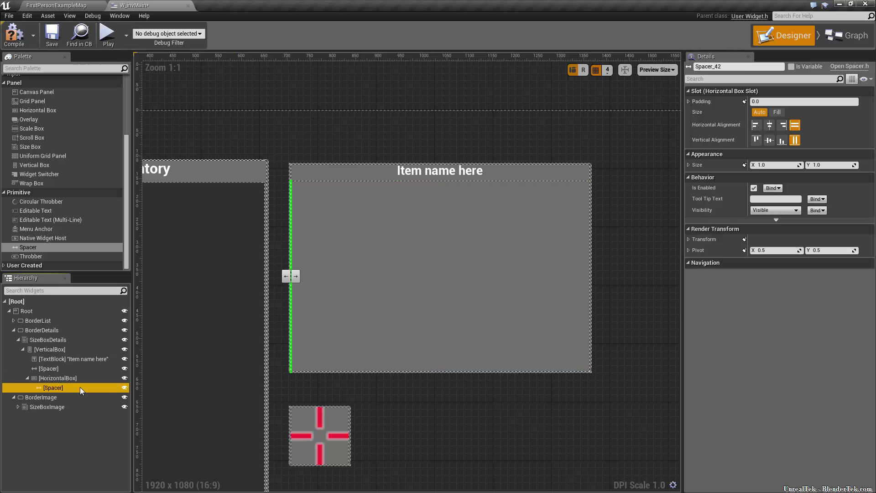
{"action": "left_click", "coordinate": [776, 165]}
{"action": "type", "text": "5"}
{"action": "key", "text": "Return"}
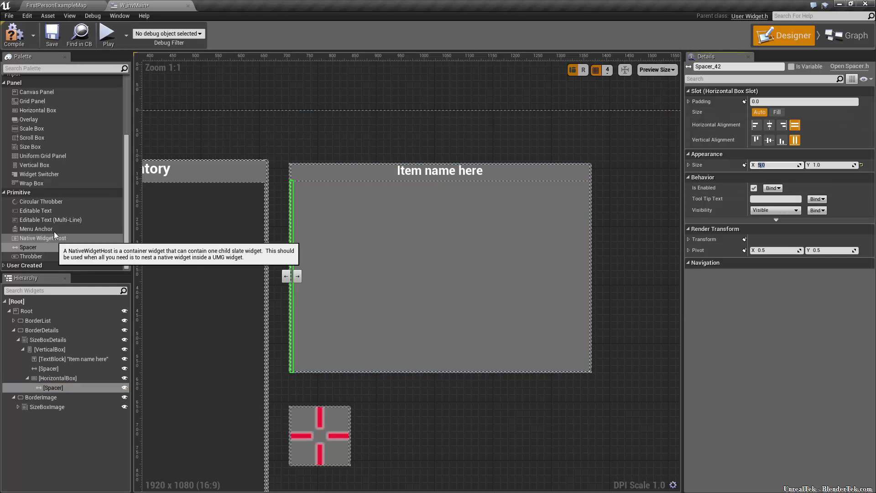
- Add a Scroll Box after the Spacer in the details Horizontal Box and rename it ScrollBoxItemDetails
{"action": "left_click_drag", "start_coordinate": [32, 137], "coordinate": [60, 378]}
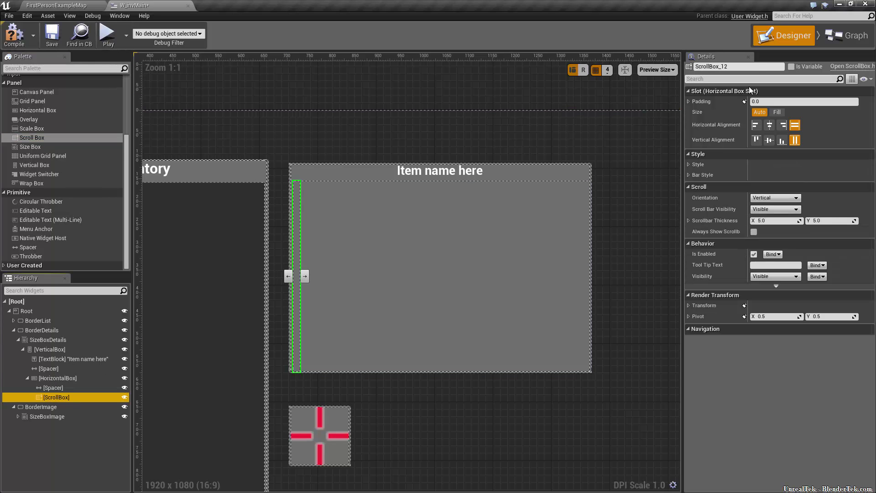
{"action": "left_click", "coordinate": [742, 68]}
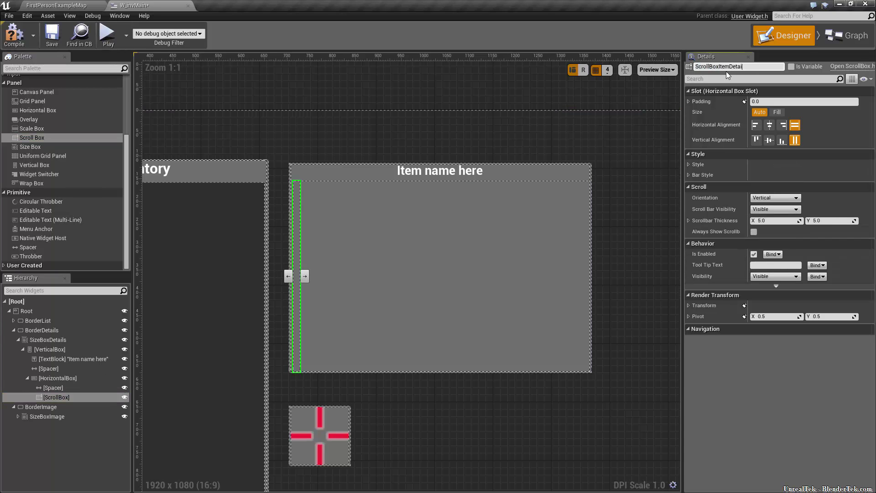
{"action": "key", "text": "Return"}
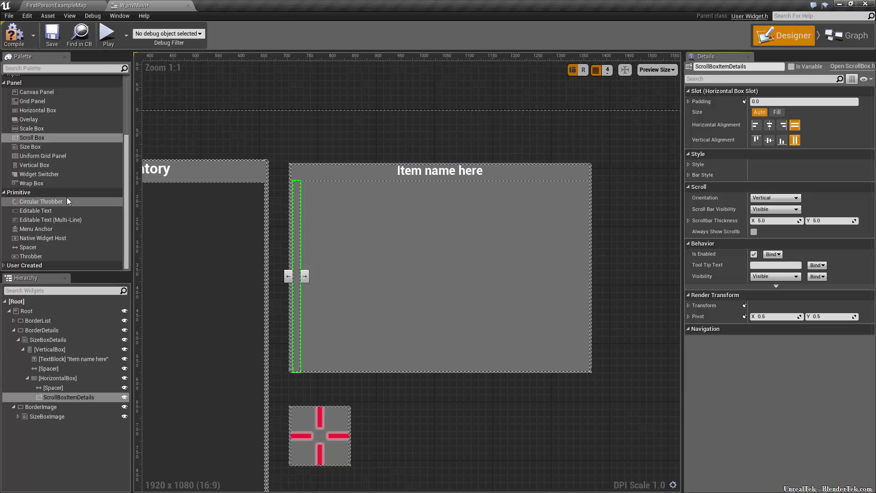
- Add a Spacer with X size 5 after ScrollBoxItemDetails, and set ScrollBoxItemDetails' size to Fill
{"action": "left_click_drag", "start_coordinate": [66, 245], "coordinate": [68, 286]}
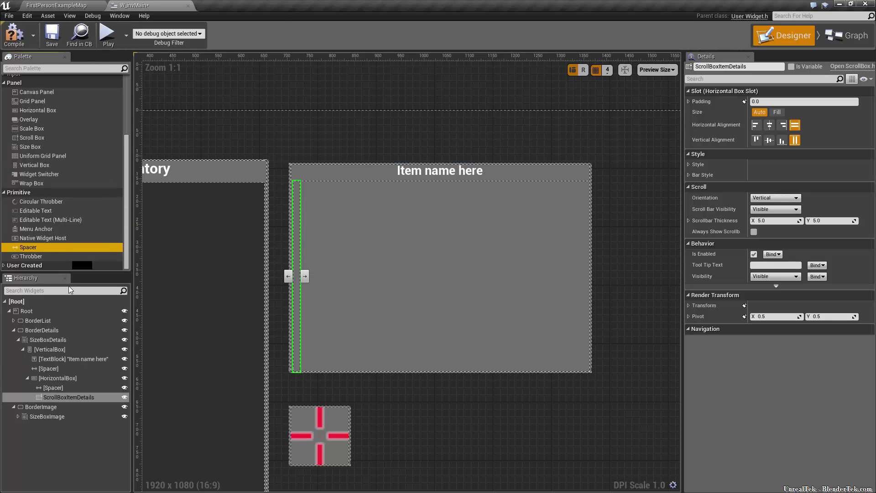
{"action": "left_click_drag", "start_coordinate": [70, 379], "coordinate": [62, 407]}
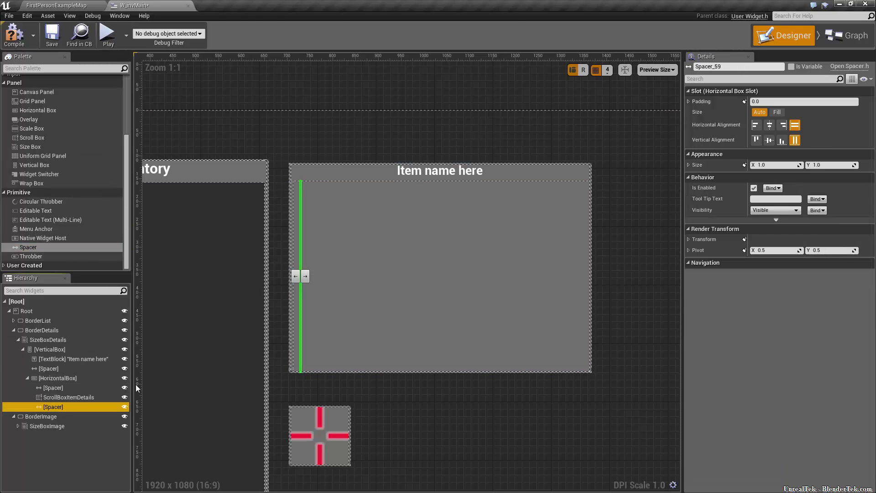
{"action": "left_click", "coordinate": [768, 165]}
{"action": "type", "text": "5"}
{"action": "key", "text": "Return"}
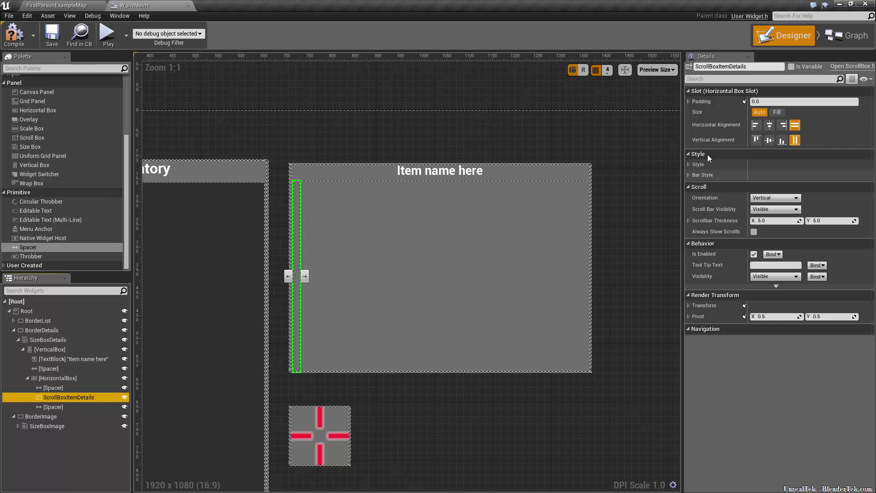
{"action": "left_click", "coordinate": [776, 112]}
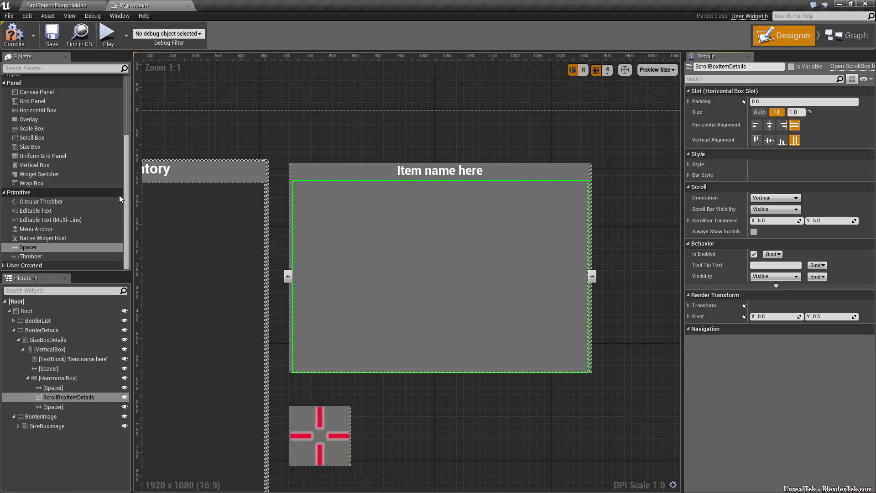
{"action": "left_click", "coordinate": [429, 154]}
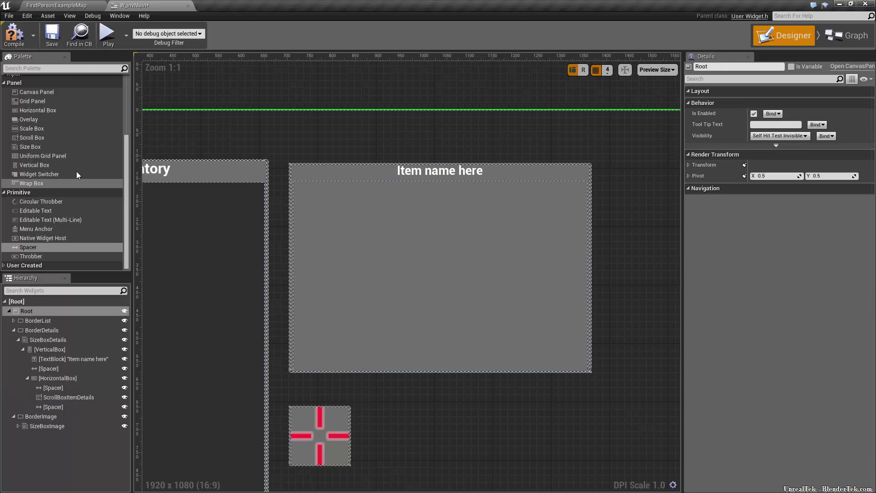
- Add a Border to the details Horizontal Box right after its first Spacer and nest ScrollBoxItemDetails inside the Border
{"action": "scroll", "coordinate": [46, 105], "scroll_direction": "up", "scroll_amount": 5}
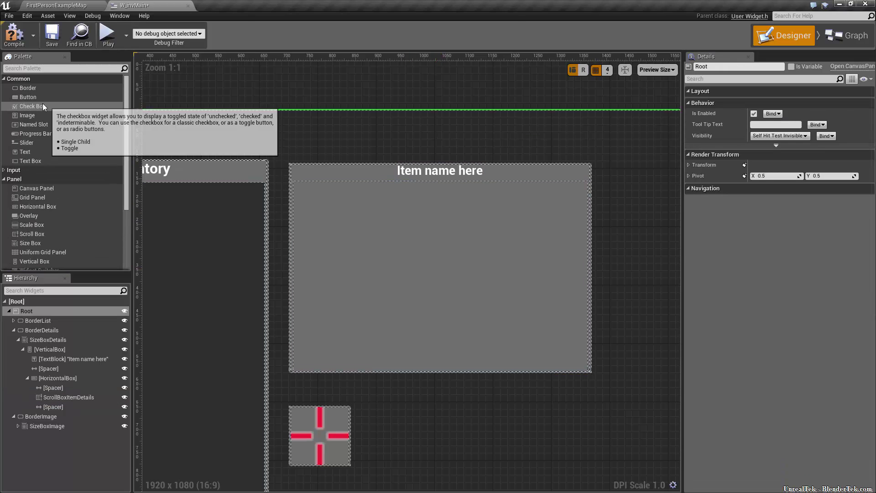
{"action": "left_click_drag", "start_coordinate": [31, 87], "coordinate": [65, 416]}
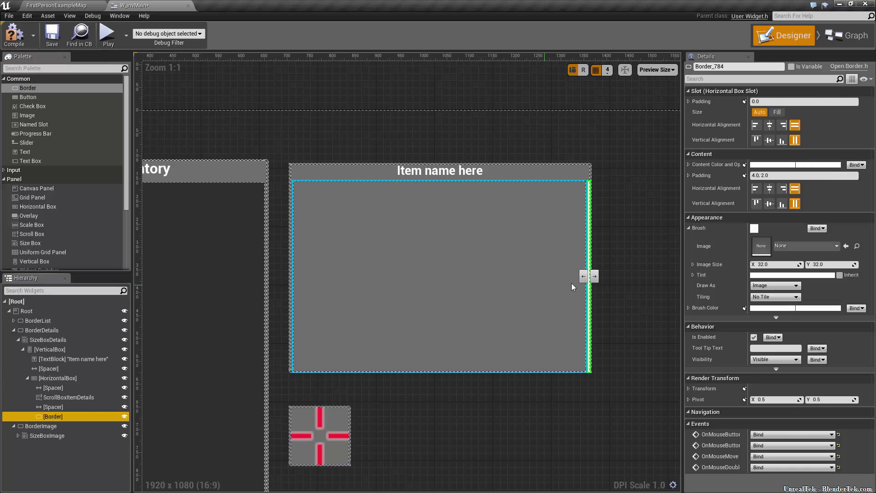
{"action": "left_click", "coordinate": [582, 276]}
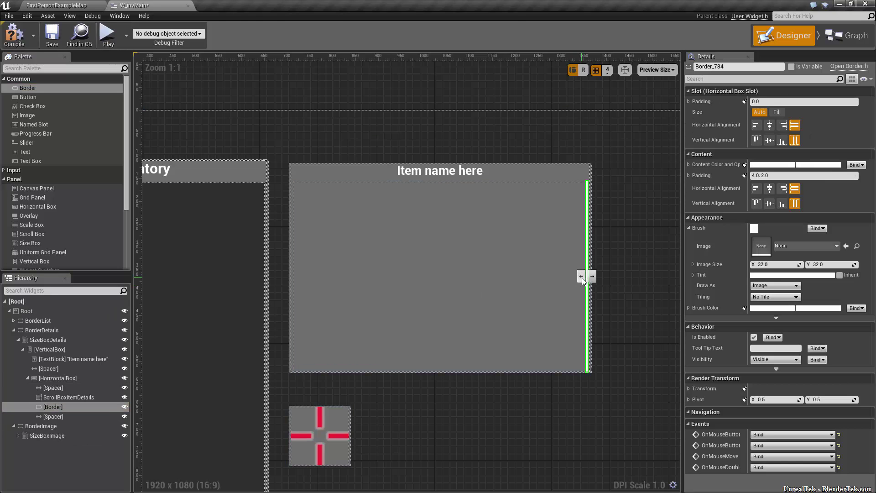
{"action": "left_click", "coordinate": [582, 277]}
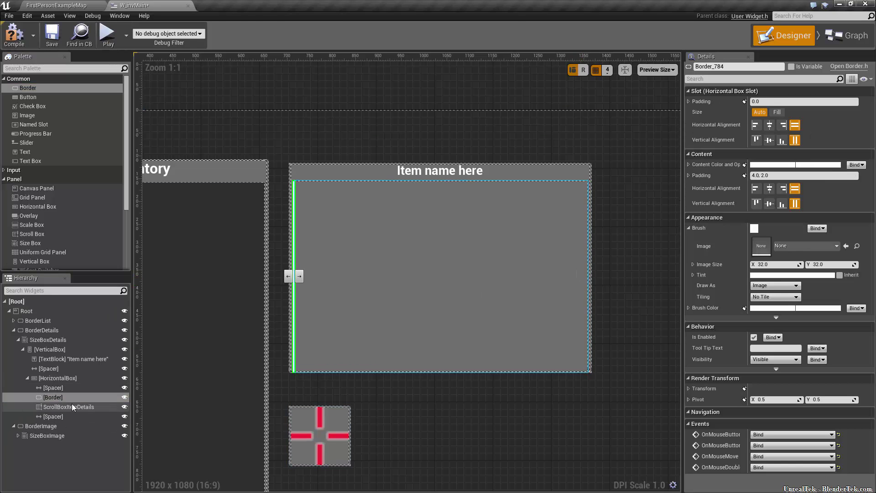
{"action": "left_click_drag", "start_coordinate": [59, 406], "coordinate": [57, 397]}
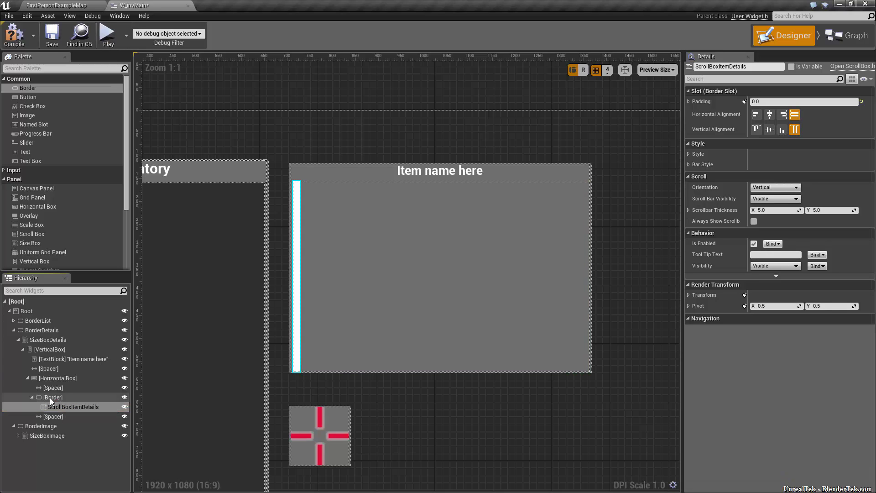
- Make the border around ScrollBoxItemDetails fill its horizontal slot and set its brush color to hex 060606FF
{"action": "left_click", "coordinate": [50, 398]}
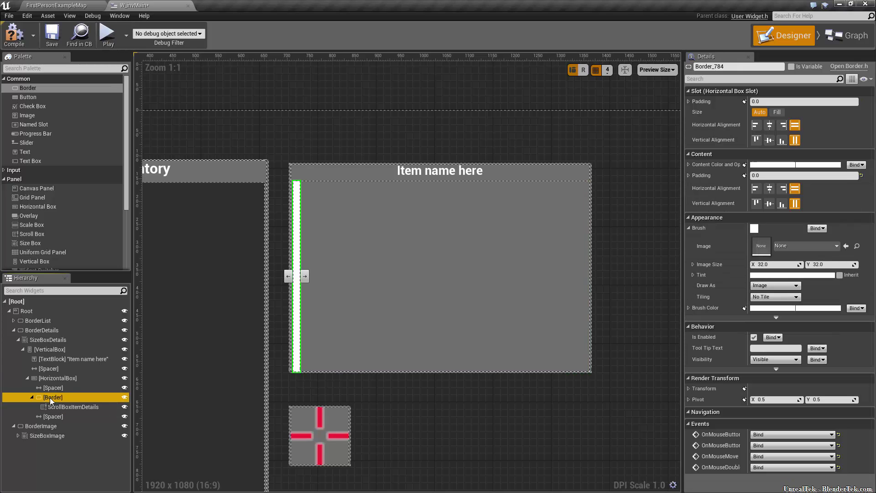
{"action": "left_click", "coordinate": [779, 114]}
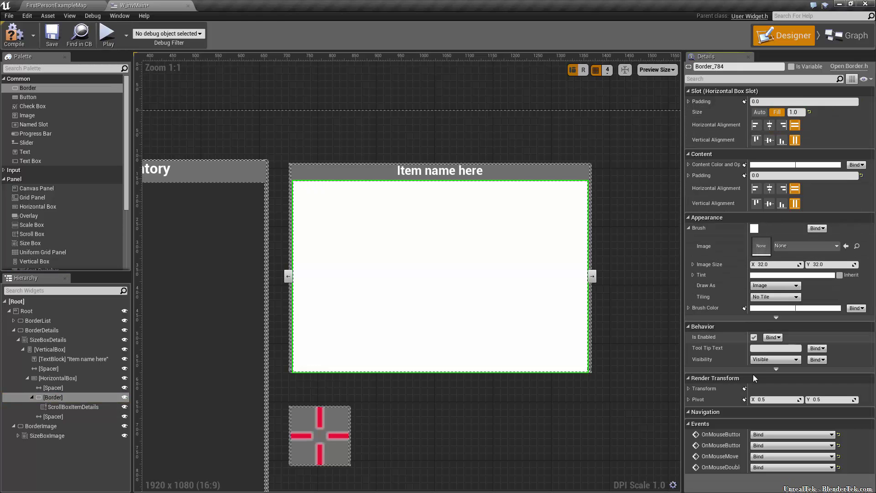
{"action": "left_click", "coordinate": [794, 308]}
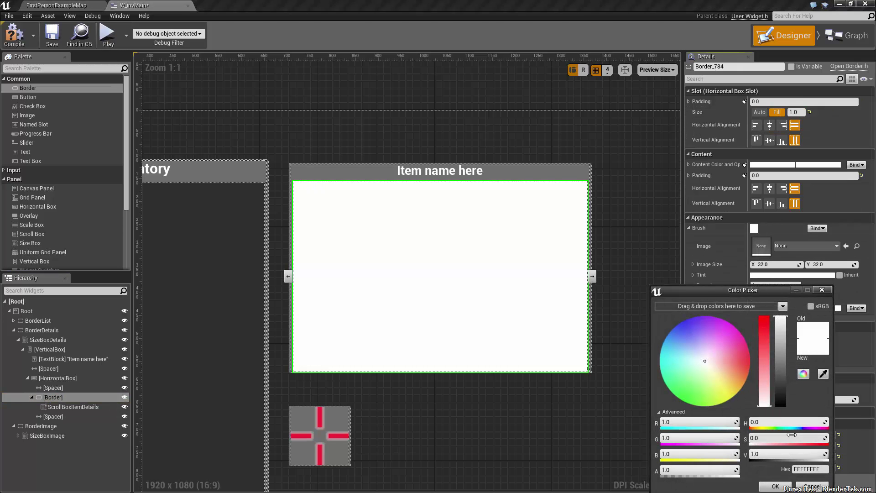
{"action": "left_click", "coordinate": [827, 469]}
{"action": "type", "text": "06"}
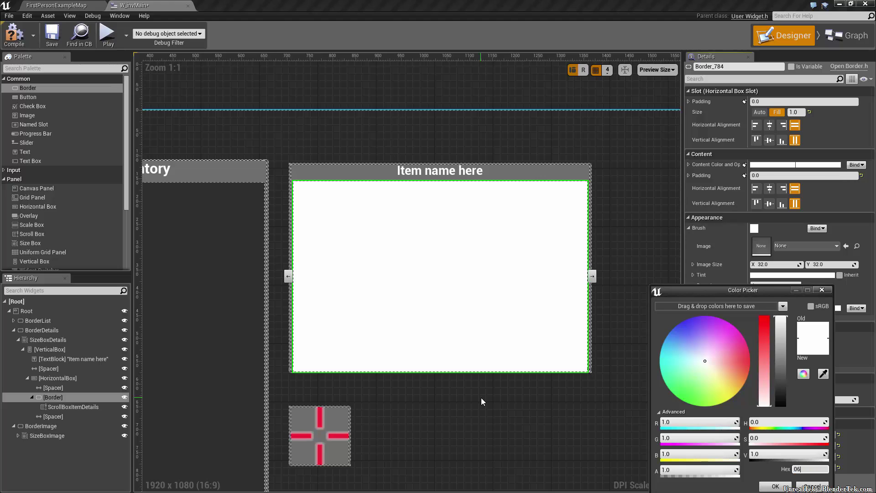
{"action": "type", "text": "0606ff"}
{"action": "key", "text": "Return"}
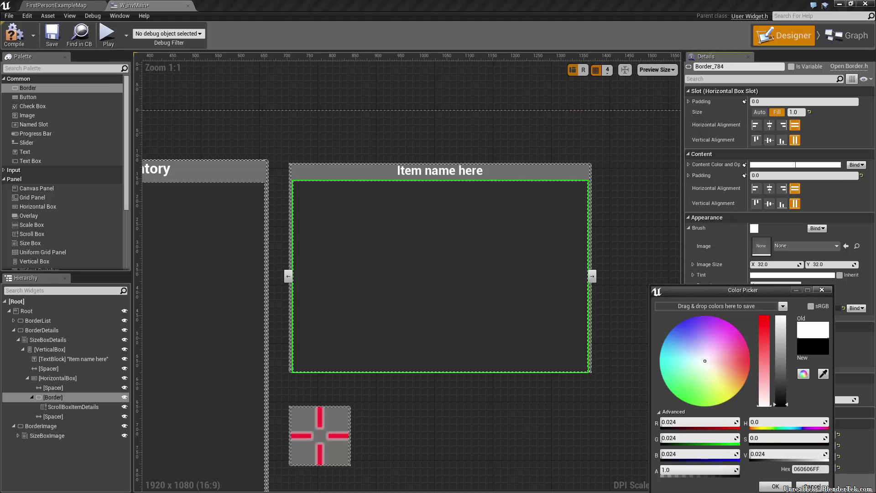
{"action": "left_click", "coordinate": [290, 379]}
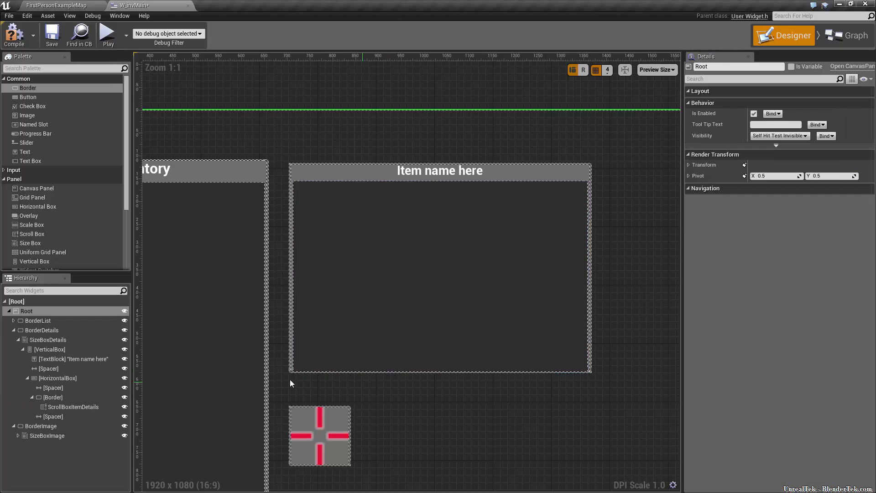
- Examine the two side spacers and the lower edge of the item details panel
{"action": "left_click", "coordinate": [89, 414]}
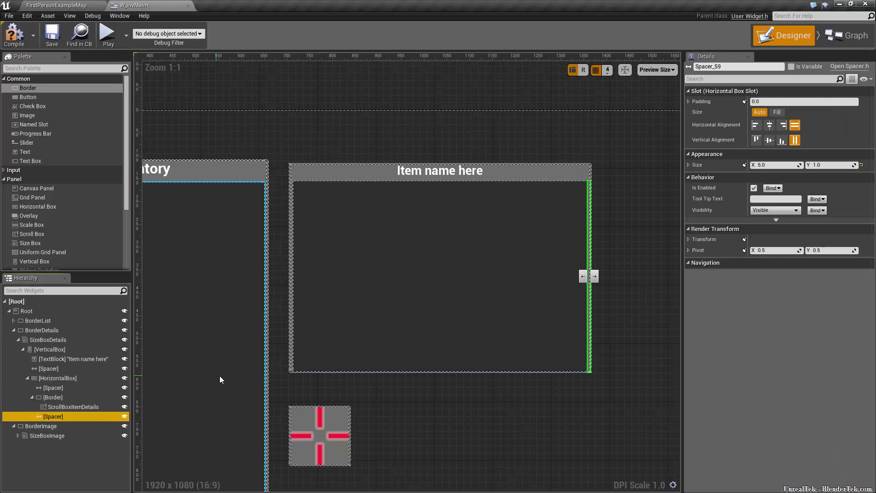
{"action": "scroll", "coordinate": [508, 363], "scroll_direction": "up", "scroll_amount": 2}
{"action": "left_click", "coordinate": [76, 391]}
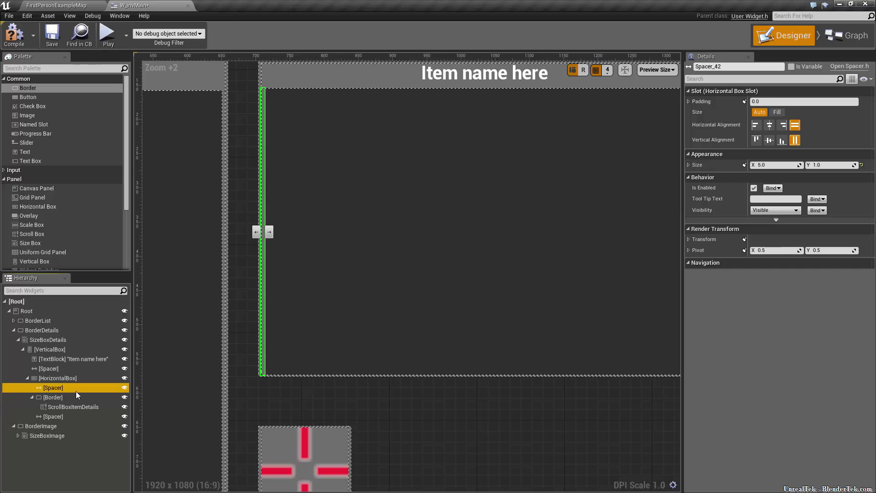
{"action": "scroll", "coordinate": [618, 363], "scroll_direction": "down", "scroll_amount": 2}
{"action": "right_click_drag", "start_coordinate": [618, 363], "coordinate": [398, 389]}
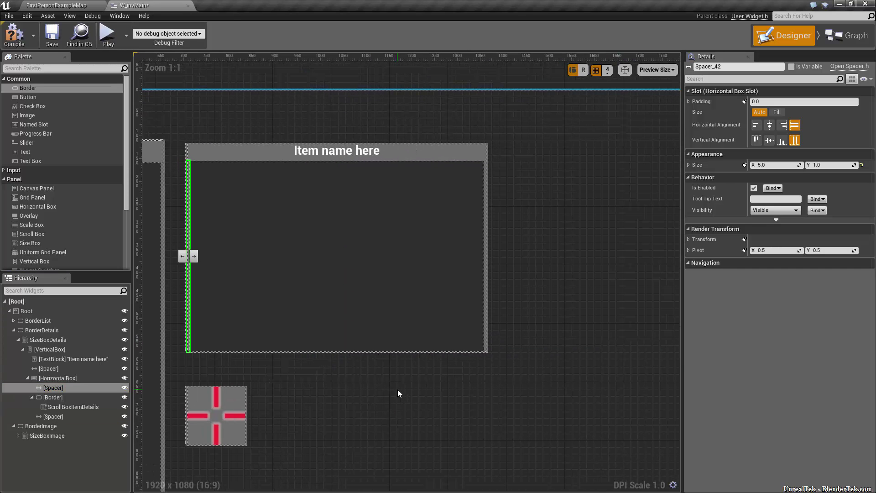
{"action": "left_click", "coordinate": [511, 308]}
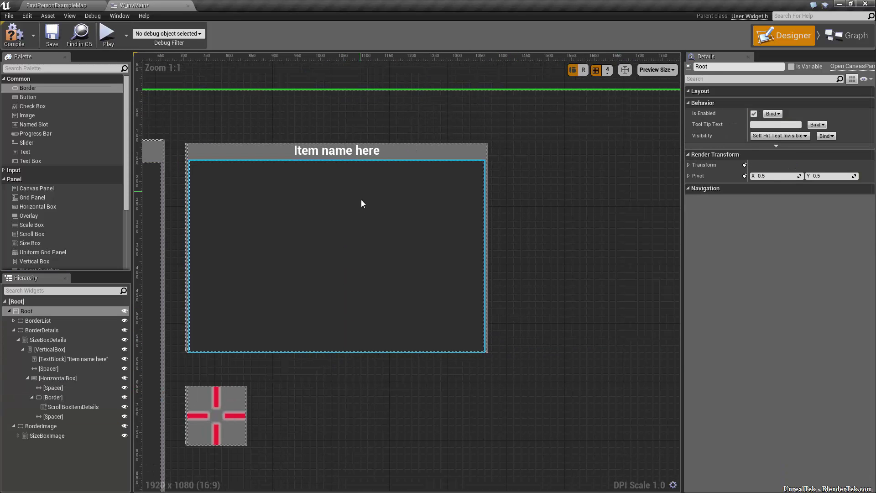
{"action": "scroll", "coordinate": [363, 203], "scroll_direction": "up", "scroll_amount": 5}
{"action": "scroll", "coordinate": [412, 317], "scroll_direction": "down", "scroll_amount": 2}
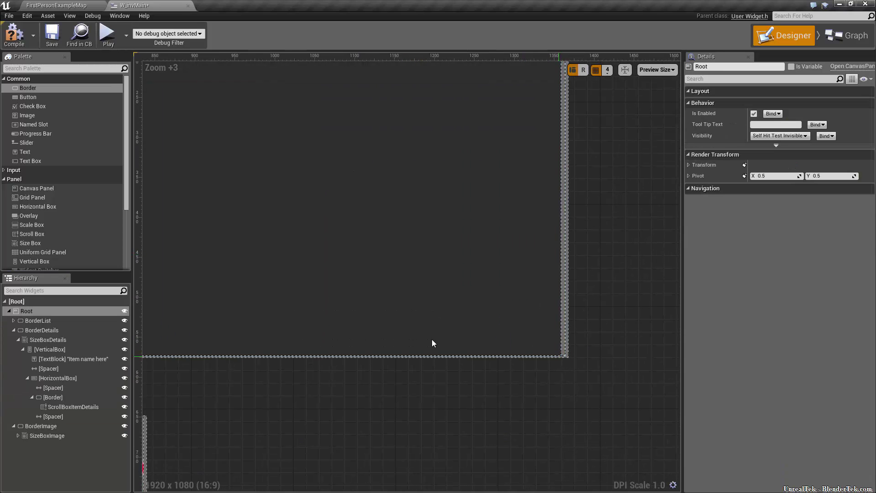
- Add a spacer at the end of the details panel's vertical box and set its Y size to 10
{"action": "scroll", "coordinate": [52, 188], "scroll_direction": "down", "scroll_amount": 1}
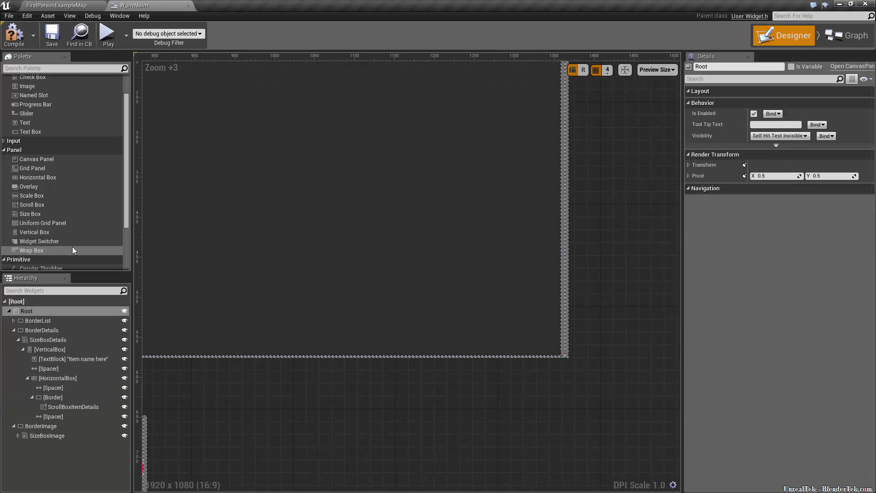
{"action": "scroll", "coordinate": [52, 187], "scroll_direction": "down", "scroll_amount": 3}
{"action": "left_click_drag", "start_coordinate": [27, 247], "coordinate": [59, 418]}
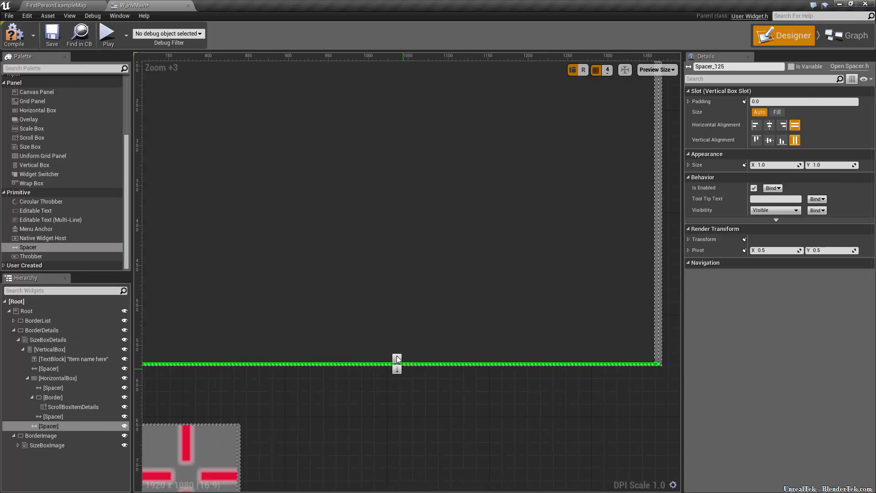
{"action": "left_click", "coordinate": [824, 165]}
{"action": "type", "text": "10"}
{"action": "key", "text": "Return"}
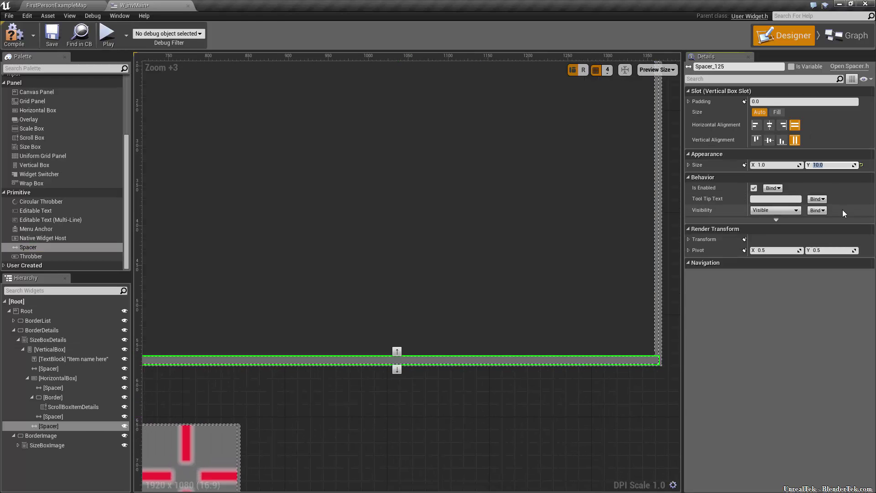
{"action": "left_click", "coordinate": [440, 255]}
{"action": "scroll", "coordinate": [484, 439], "scroll_direction": "down", "scroll_amount": 8}
{"action": "scroll", "coordinate": [467, 401], "scroll_direction": "up", "scroll_amount": 3}
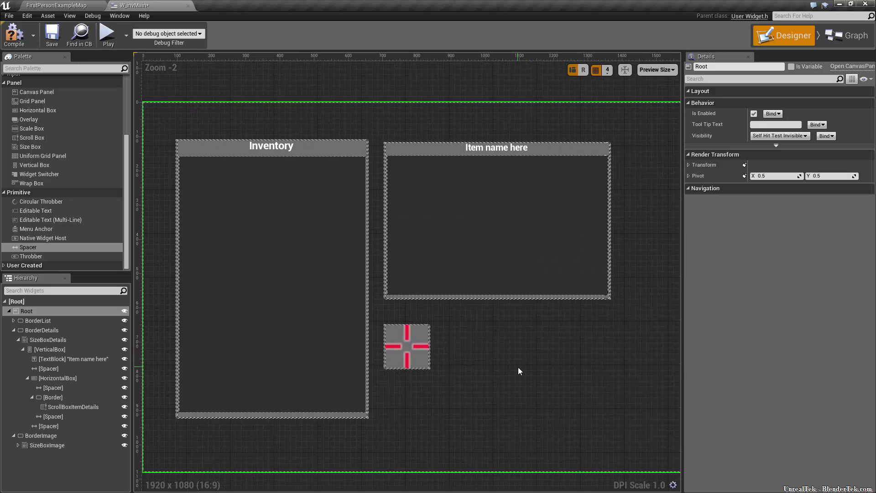
- Collapse the BorderDetails and BorderImage branches, and extend BorderList's upper edge to a Size Y of 888
{"action": "scroll", "coordinate": [451, 185], "scroll_direction": "up", "scroll_amount": 6}
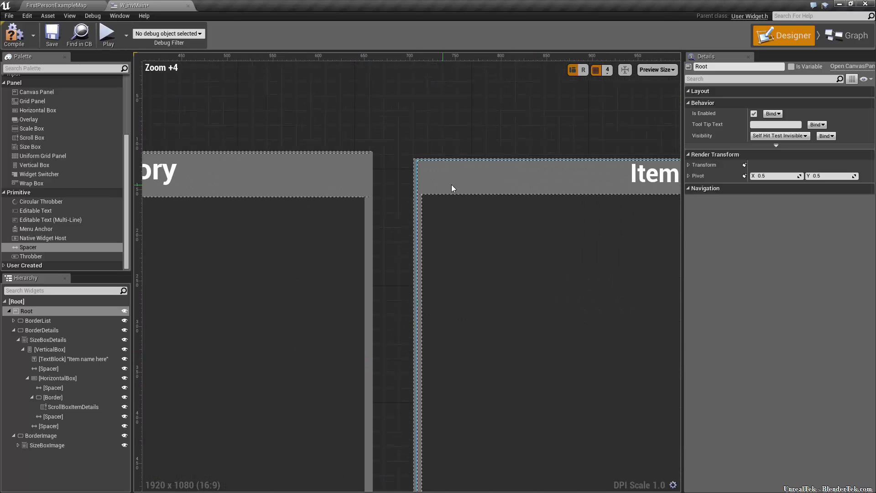
{"action": "left_click", "coordinate": [14, 330]}
{"action": "left_click", "coordinate": [14, 339]}
{"action": "left_click", "coordinate": [38, 320]}
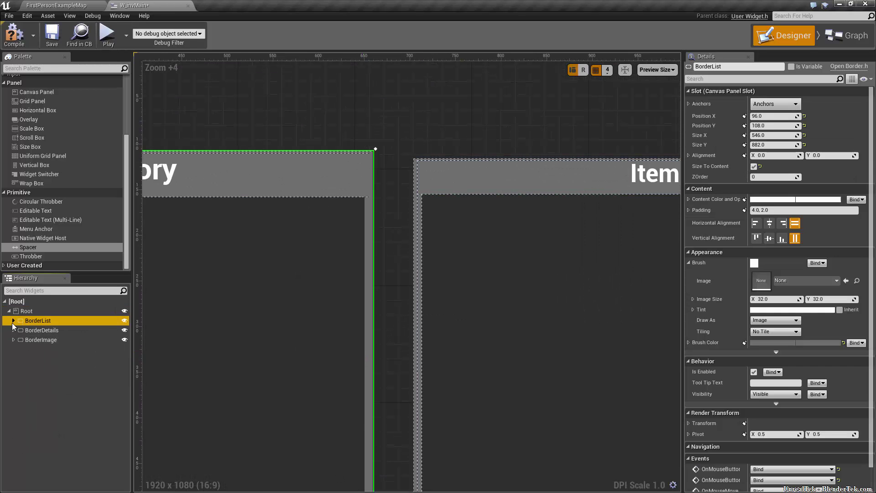
{"action": "scroll", "coordinate": [165, 220], "scroll_direction": "down", "scroll_amount": 8}
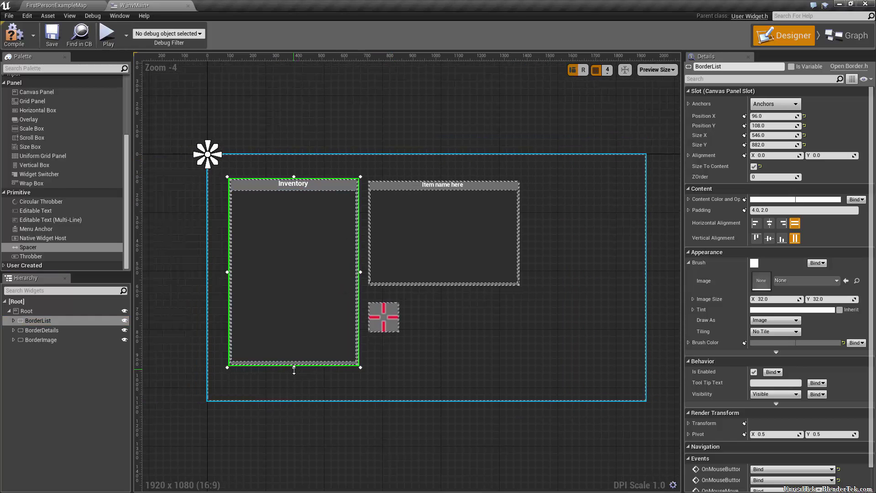
{"action": "left_click_drag", "start_coordinate": [295, 176], "coordinate": [300, 174]}
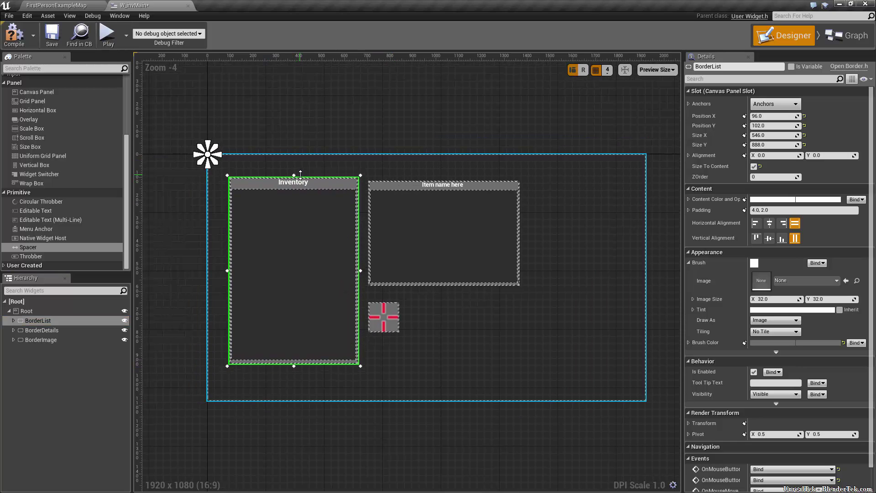
- Set BorderList's Position Y to 96
{"action": "left_click", "coordinate": [769, 125]}
{"action": "type", "text": "96"}
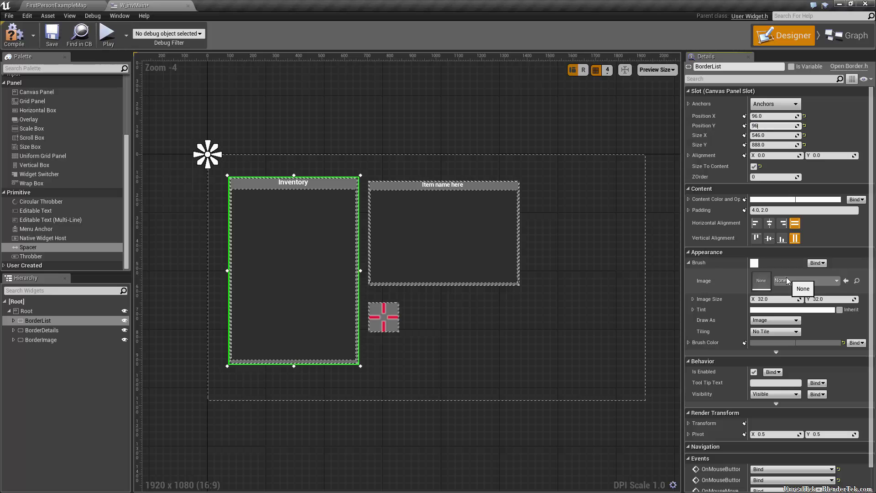
{"action": "key", "text": "Return"}
- Set BorderDetails' position to X 712 and Y 96
{"action": "scroll", "coordinate": [282, 228], "scroll_direction": "up", "scroll_amount": 5}
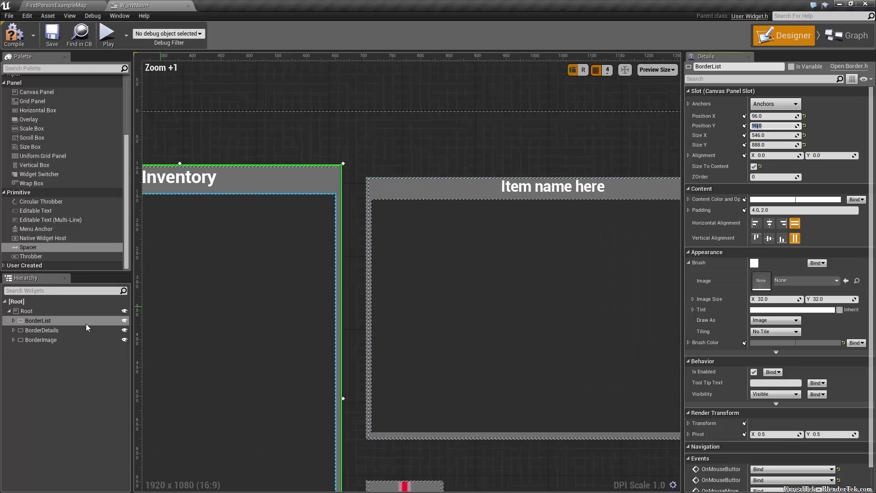
{"action": "left_click", "coordinate": [51, 332]}
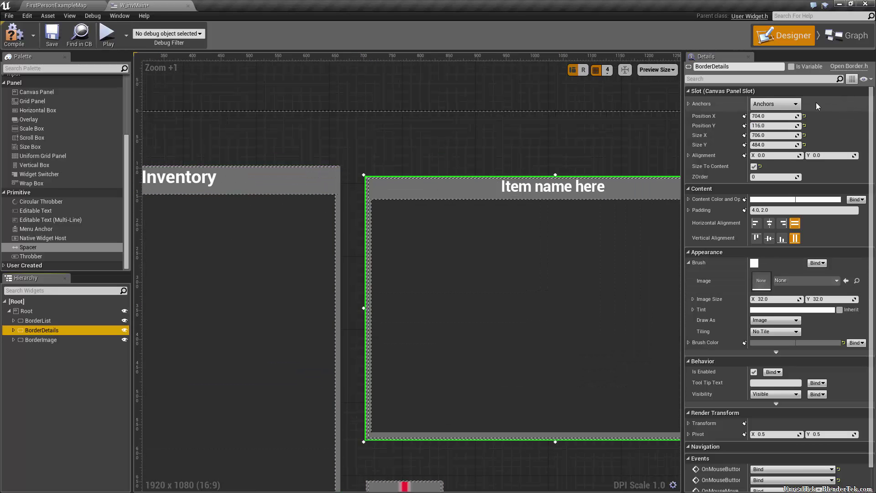
{"action": "left_click", "coordinate": [771, 124]}
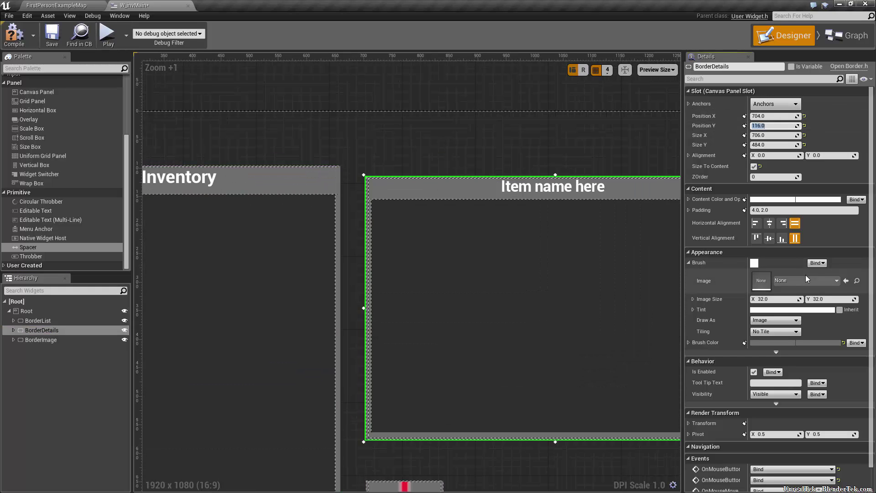
{"action": "type", "text": "0"}
{"action": "key", "text": "Return"}
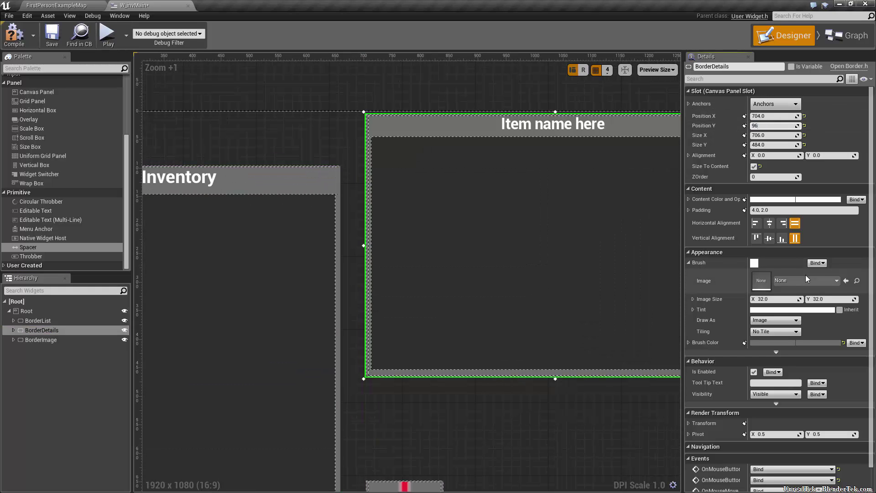
{"action": "type", "text": "96"}
{"action": "key", "text": "Return"}
{"action": "key", "text": "shift+Tab"}
{"action": "type", "text": "7"}
{"action": "type", "text": "16"}
{"action": "key", "text": "Return"}
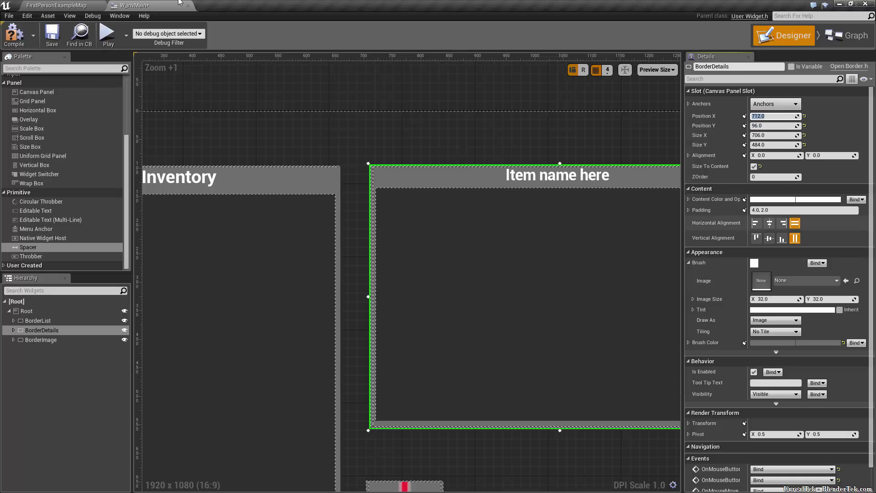
{"action": "left_click", "coordinate": [407, 143]}
- Set the position of BorderImage, the crosshair image's border, to X 712 and Y 656
{"action": "left_click", "coordinate": [63, 320]}
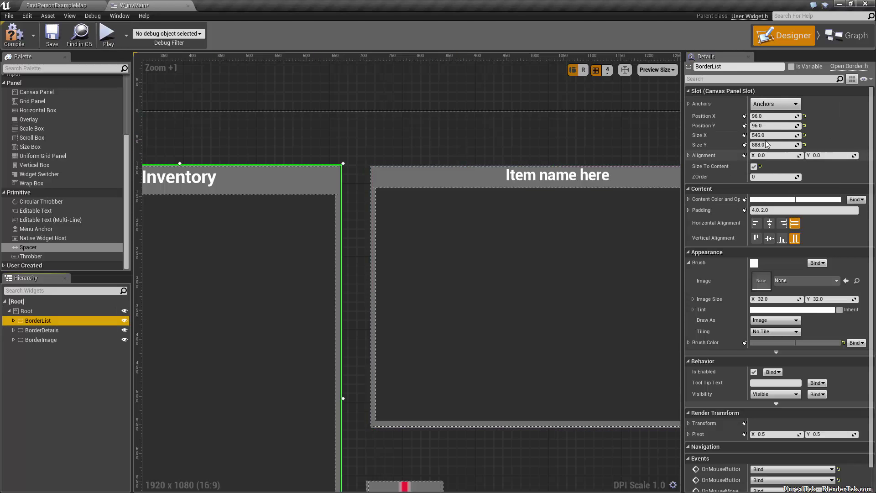
{"action": "scroll", "coordinate": [495, 150], "scroll_direction": "down", "scroll_amount": 3}
{"action": "scroll", "coordinate": [494, 150], "scroll_direction": "down", "scroll_amount": 2}
{"action": "scroll", "coordinate": [486, 236], "scroll_direction": "up", "scroll_amount": 5}
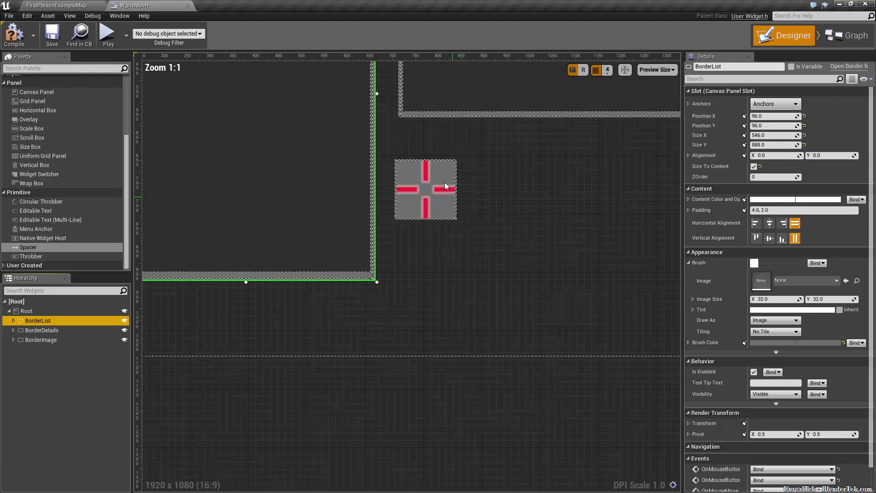
{"action": "left_click", "coordinate": [418, 188]}
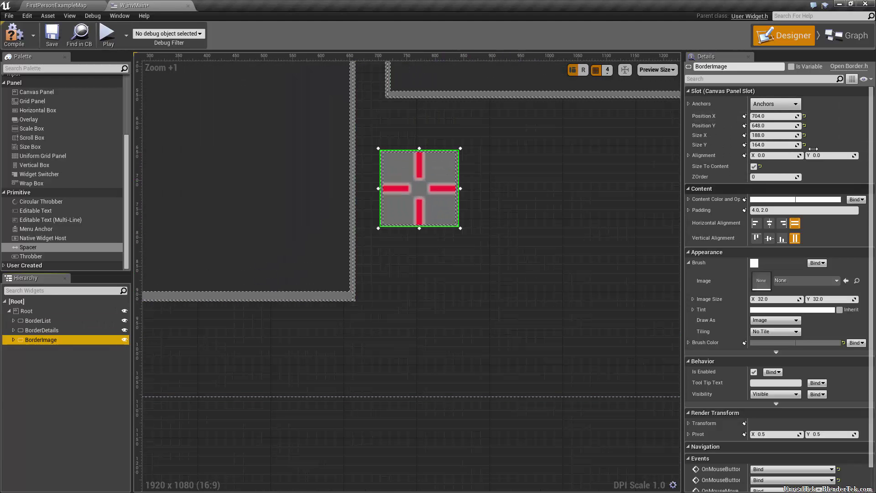
{"action": "left_click", "coordinate": [772, 116]}
{"action": "type", "text": "712"}
{"action": "key", "text": "Return"}
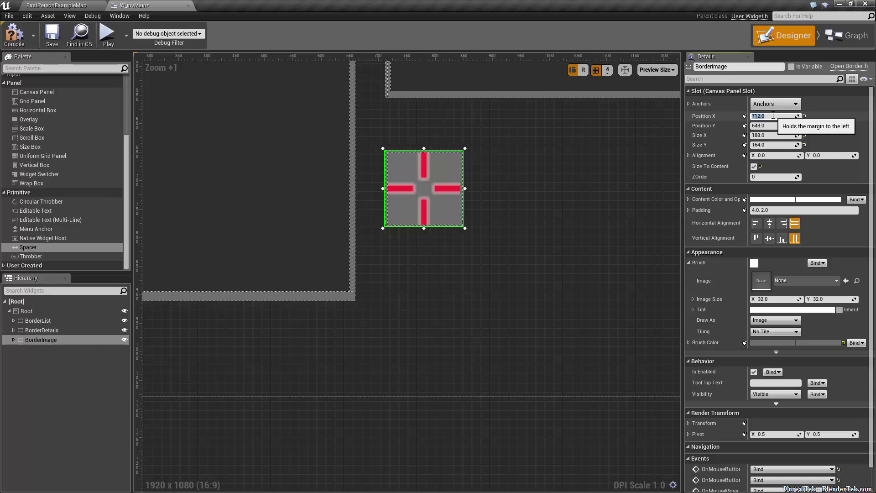
{"action": "left_click_drag", "start_coordinate": [772, 125], "coordinate": [785, 125]}
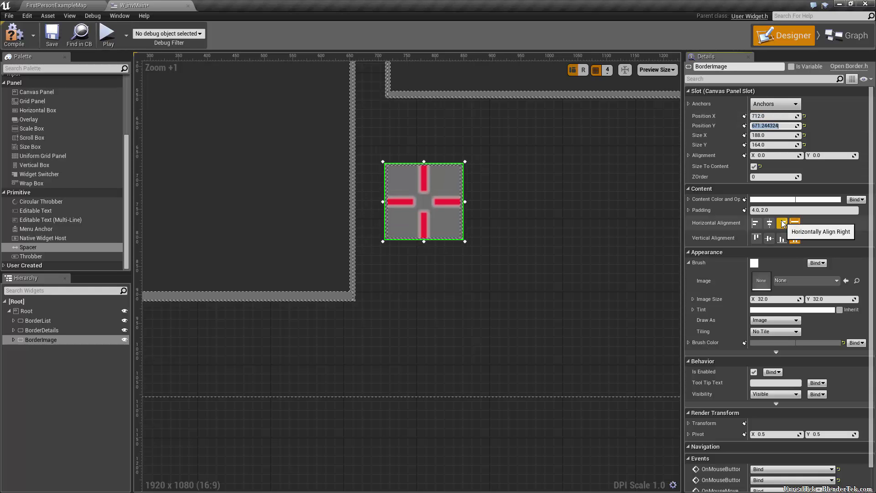
{"action": "type", "text": "656"}
{"action": "key", "text": "Return"}
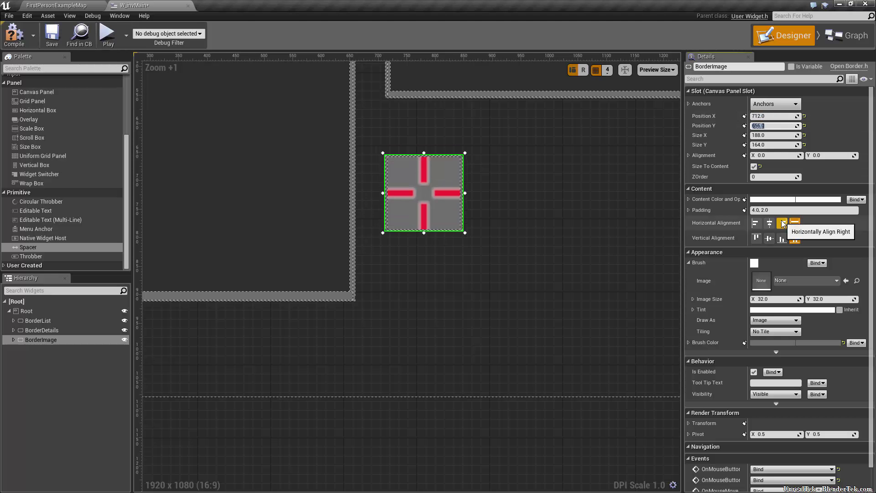
{"action": "left_click", "coordinate": [571, 225]}
- Select the scroll box under the item name header, and save the W_invMain widget asset
{"action": "scroll", "coordinate": [573, 218], "scroll_direction": "down", "scroll_amount": 8}
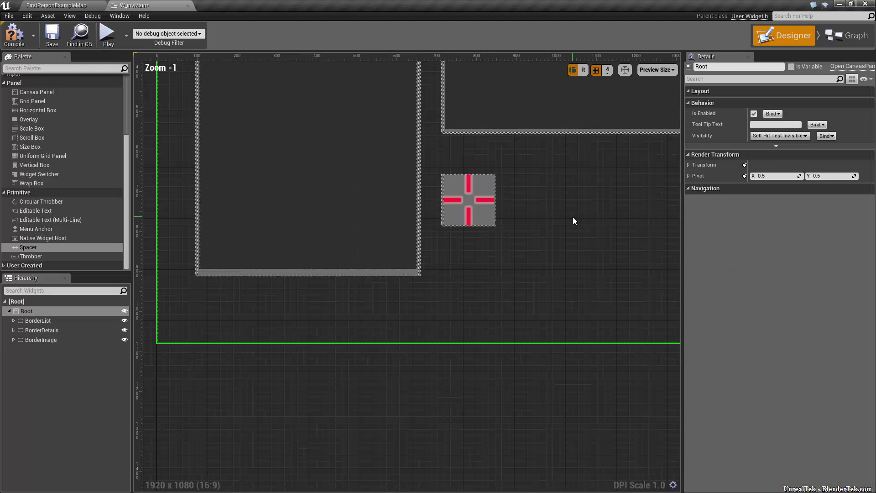
{"action": "scroll", "coordinate": [514, 301], "scroll_direction": "up", "scroll_amount": 6}
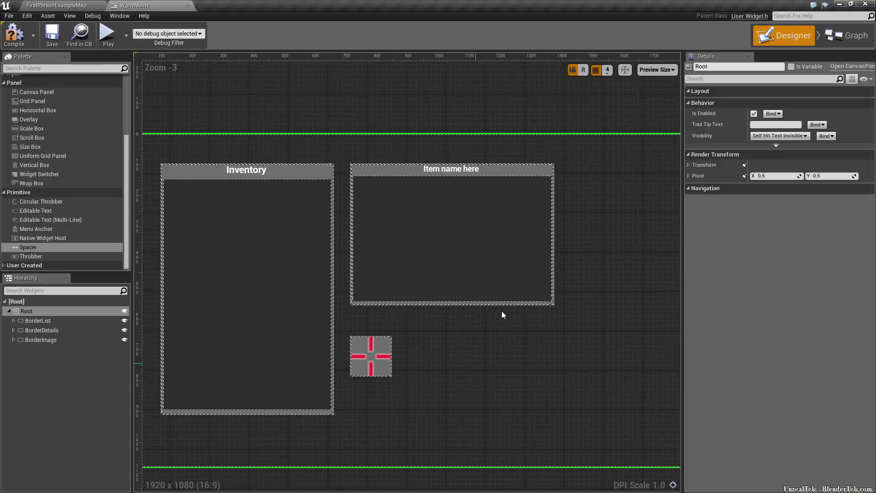
{"action": "scroll", "coordinate": [609, 196], "scroll_direction": "up", "scroll_amount": 1}
{"action": "scroll", "coordinate": [31, 174], "scroll_direction": "up", "scroll_amount": 5}
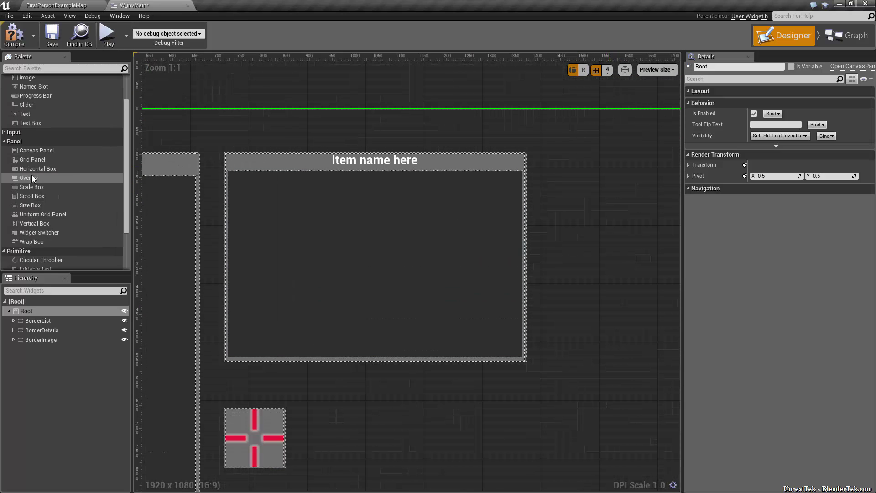
{"action": "left_click", "coordinate": [391, 231]}
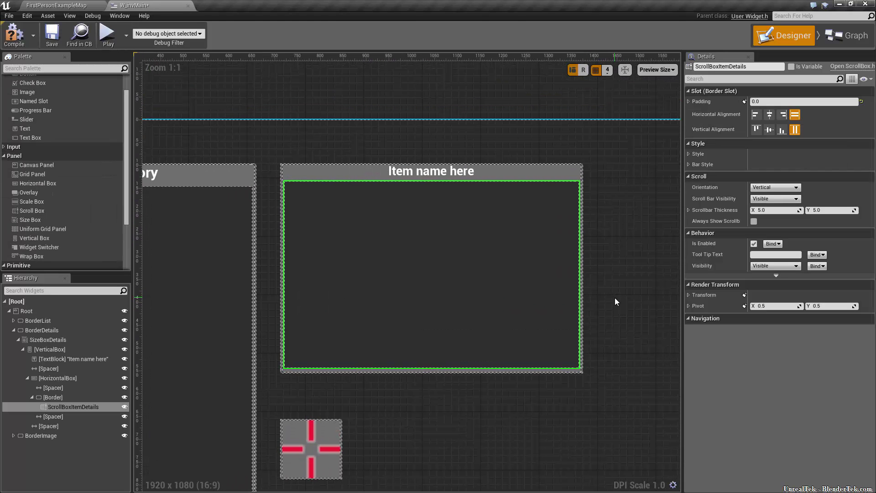
{"action": "right_click_drag", "start_coordinate": [296, 135], "coordinate": [564, 51]}
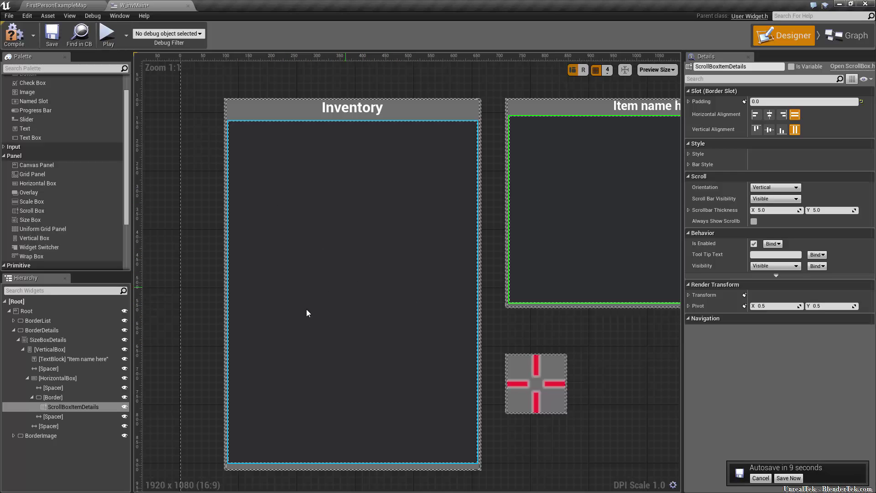
{"action": "left_click", "coordinate": [788, 478]}
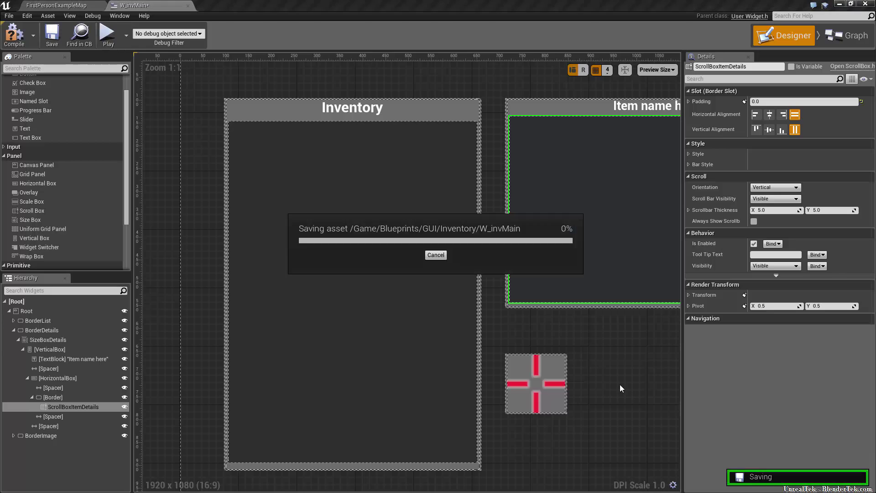
- Add four text blocks to the item details scroll box, stacked under the item name header
{"action": "scroll", "coordinate": [491, 149], "scroll_direction": "up", "scroll_amount": 3}
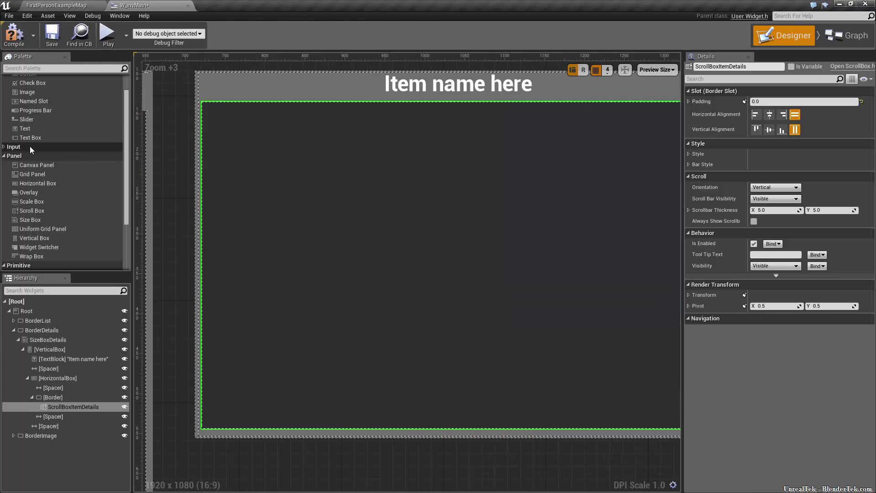
{"action": "left_click_drag", "start_coordinate": [28, 128], "coordinate": [321, 140]}
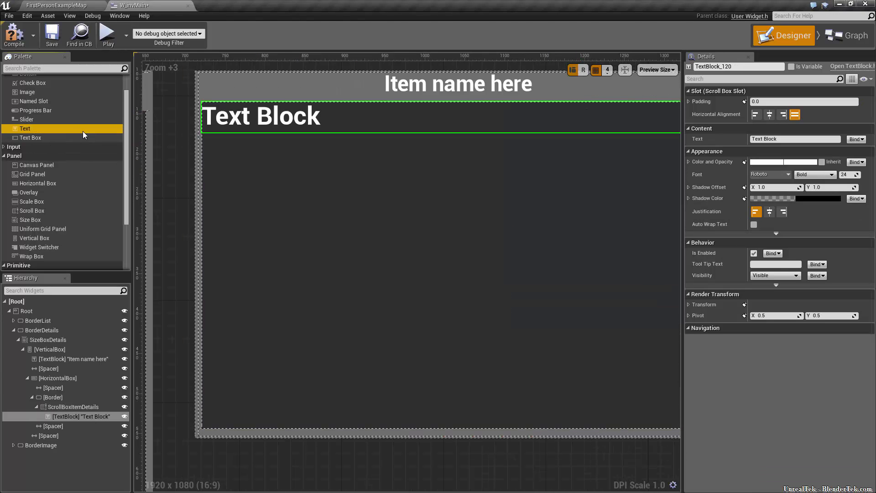
{"action": "left_click_drag", "start_coordinate": [80, 130], "coordinate": [302, 254]}
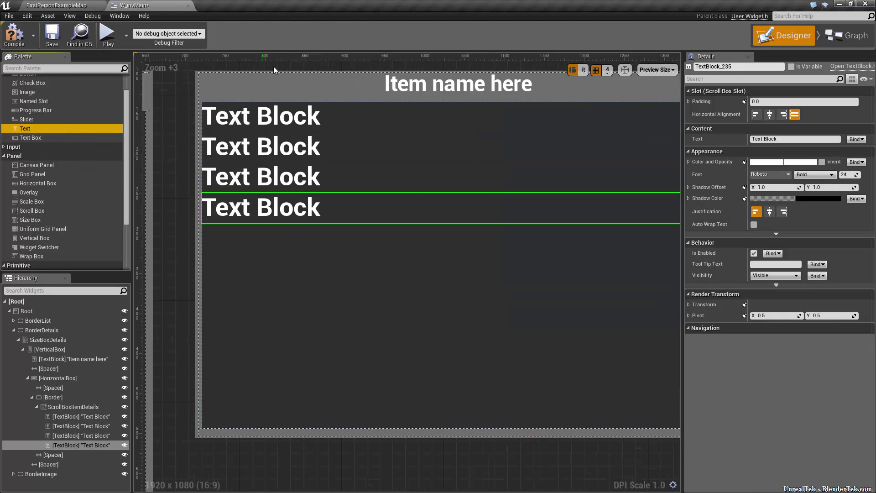
- Set the font size of the first text block in the item details scroll box to 18
{"action": "left_click", "coordinate": [296, 125]}
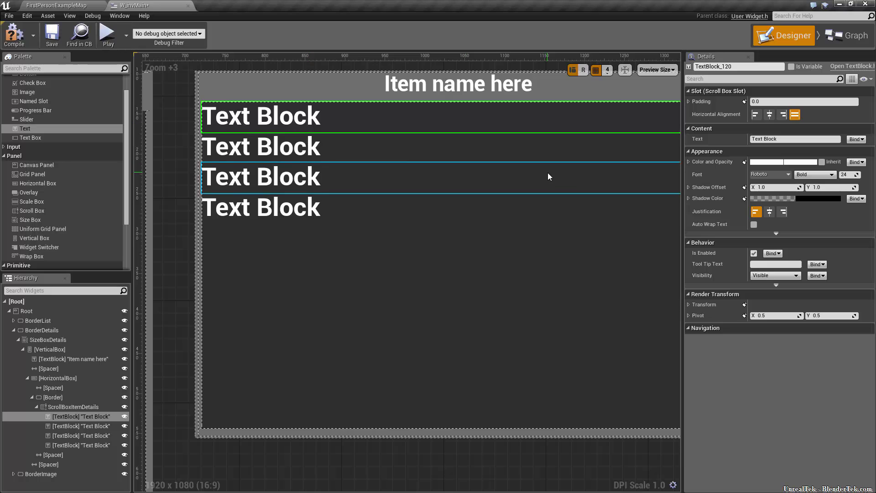
{"action": "right_click_drag", "start_coordinate": [449, 260], "coordinate": [415, 285]}
{"action": "left_click", "coordinate": [851, 174]}
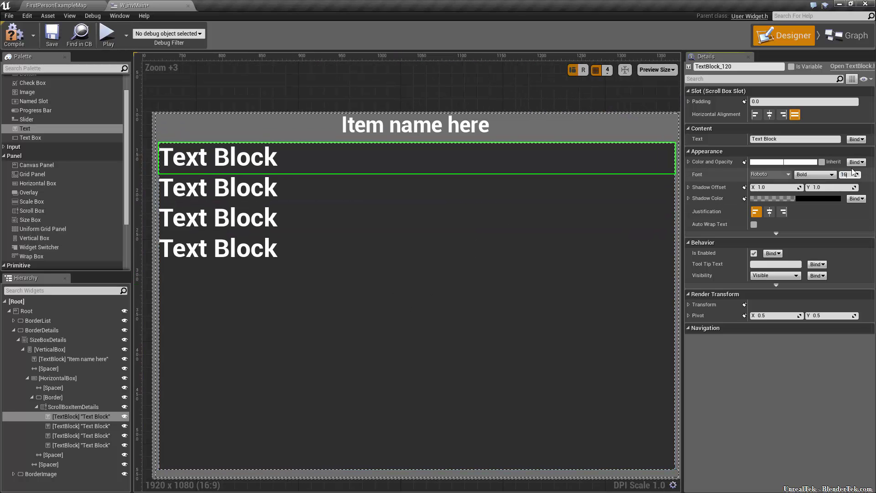
{"action": "key", "text": "Return"}
{"action": "type", "text": "18"}
{"action": "key", "text": "Return"}
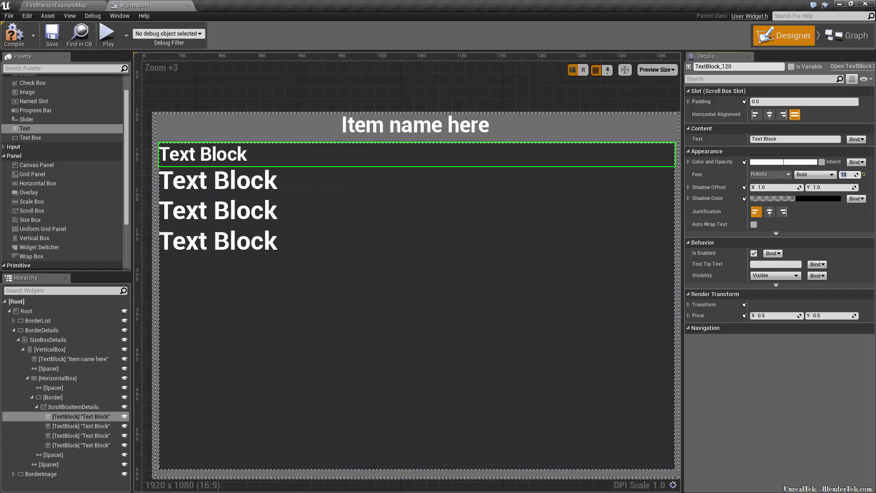
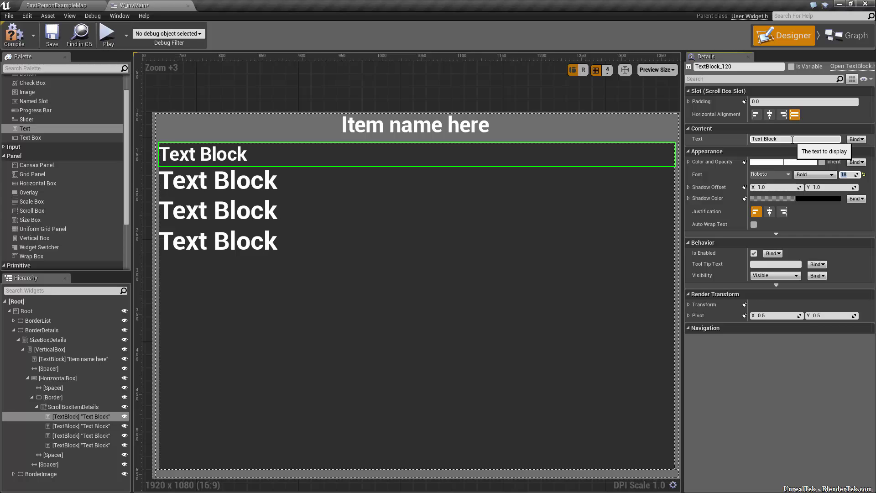
{"action": "scroll", "coordinate": [311, 187], "scroll_direction": "down", "scroll_amount": 7}
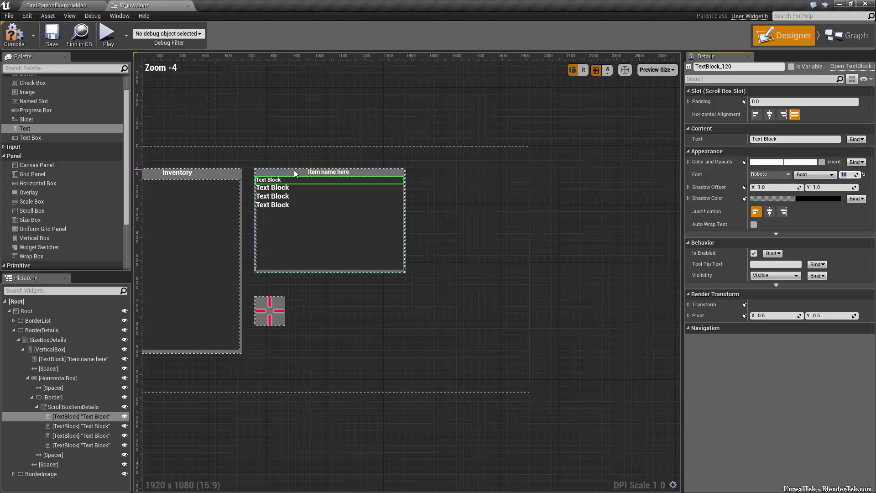
{"action": "right_click_drag", "start_coordinate": [294, 170], "coordinate": [421, 152]}
{"action": "scroll", "coordinate": [311, 143], "scroll_direction": "up", "scroll_amount": 3}
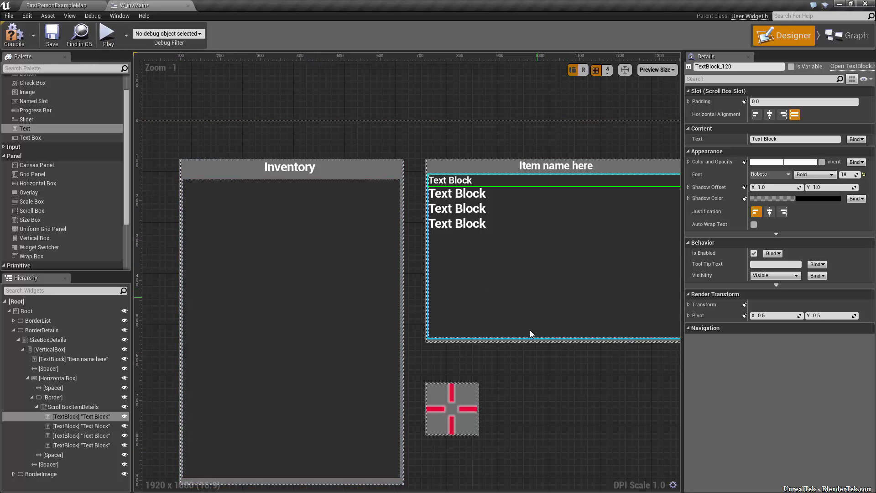
{"action": "scroll", "coordinate": [534, 253], "scroll_direction": "up", "scroll_amount": 3}
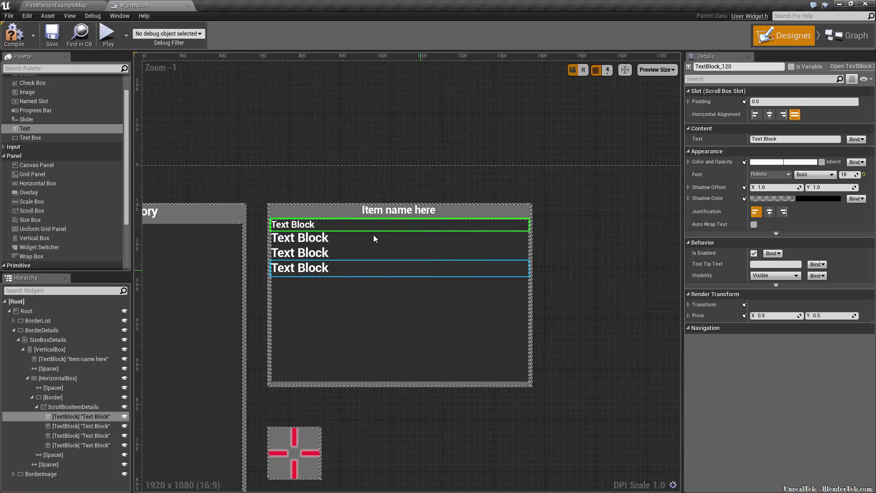
{"action": "scroll", "coordinate": [405, 326], "scroll_direction": "up", "scroll_amount": 2}
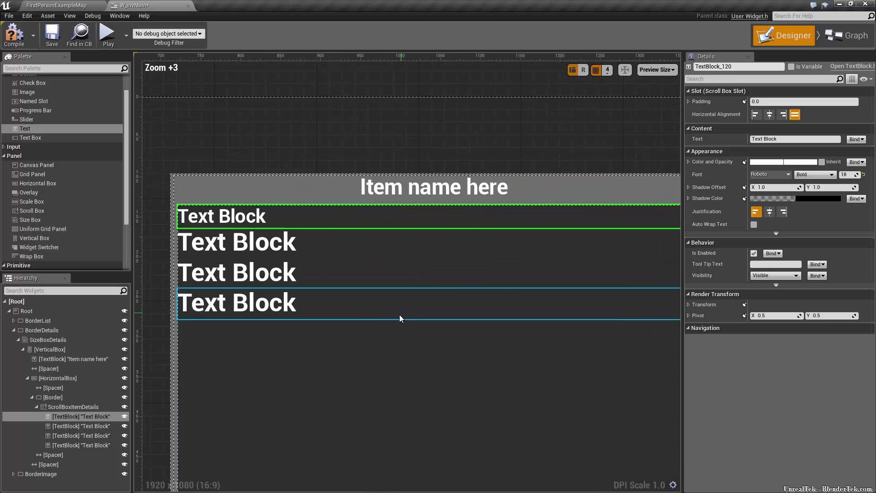
{"action": "scroll", "coordinate": [431, 312], "scroll_direction": "down", "scroll_amount": 2}
{"action": "right_click_drag", "start_coordinate": [434, 350], "coordinate": [446, 350]}
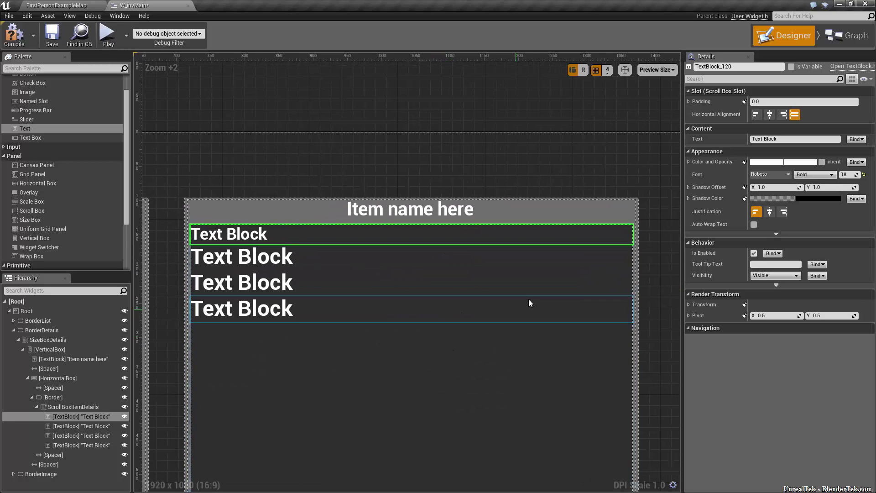
- Centre the first text block horizontally in its slot and change its text to "Weight goes here"
{"action": "left_click", "coordinate": [769, 114]}
{"action": "type", "text": "Weight goe"}
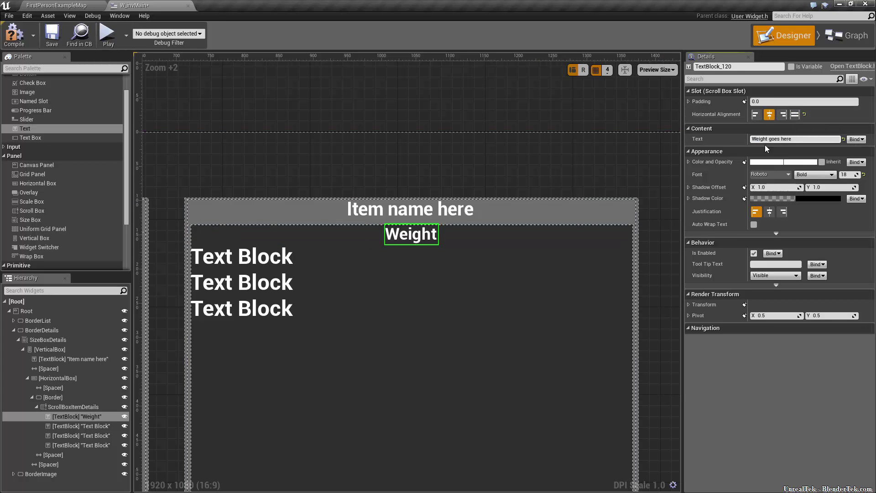
{"action": "type", "text": "s here"}
{"action": "key", "text": "Return"}
- Delete two of the three unedited text blocks below the weight text
{"action": "left_click", "coordinate": [267, 261]}
{"action": "key", "text": "Delete"}
{"action": "left_click", "coordinate": [266, 261]}
{"action": "key", "text": "Delete"}
- Set the remaining text block to "Item details will go here and should wrap around so that we get a scrollbar" and enable auto wrap
{"action": "left_click", "coordinate": [267, 261]}
{"action": "left_click", "coordinate": [795, 138]}
{"action": "type", "text": "Item"}
{"action": "type", "text": "wi"}
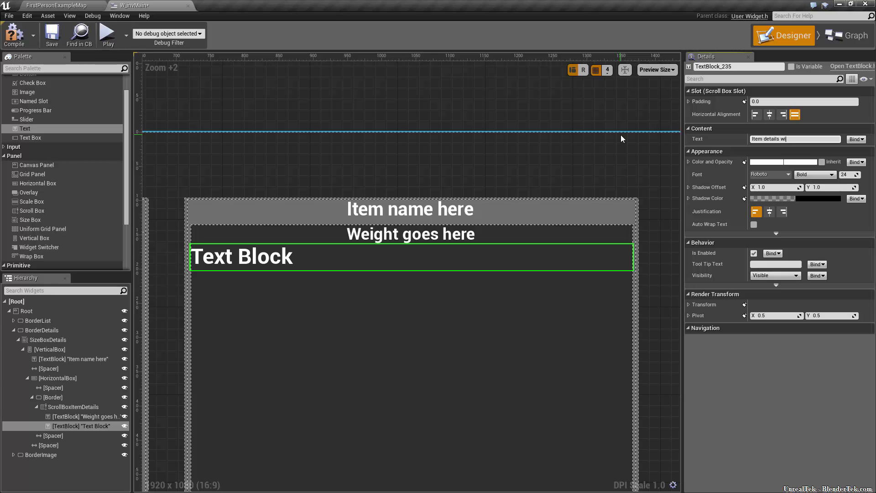
{"action": "type", "text": " should wrap around so that we get a scrol"}
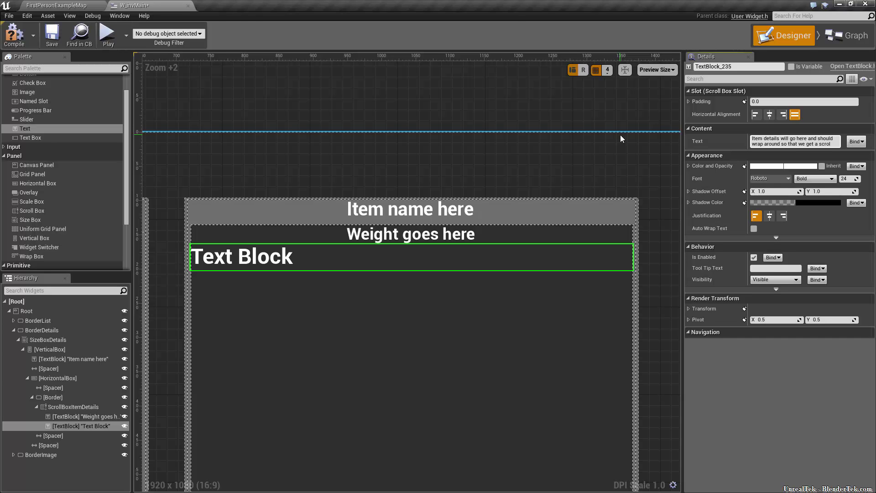
{"action": "type", "text": "bar"}
{"action": "key", "text": "Return"}
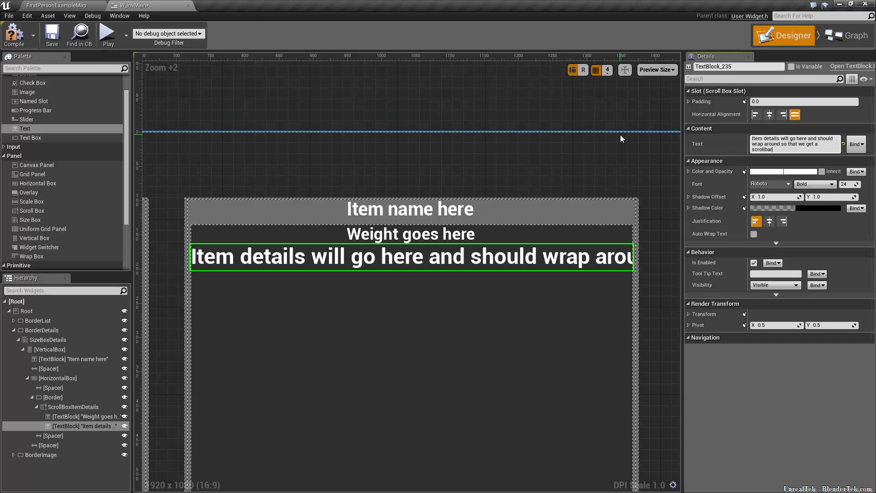
{"action": "left_click", "coordinate": [753, 234]}
{"action": "right_click_drag", "start_coordinate": [670, 302], "coordinate": [656, 198]}
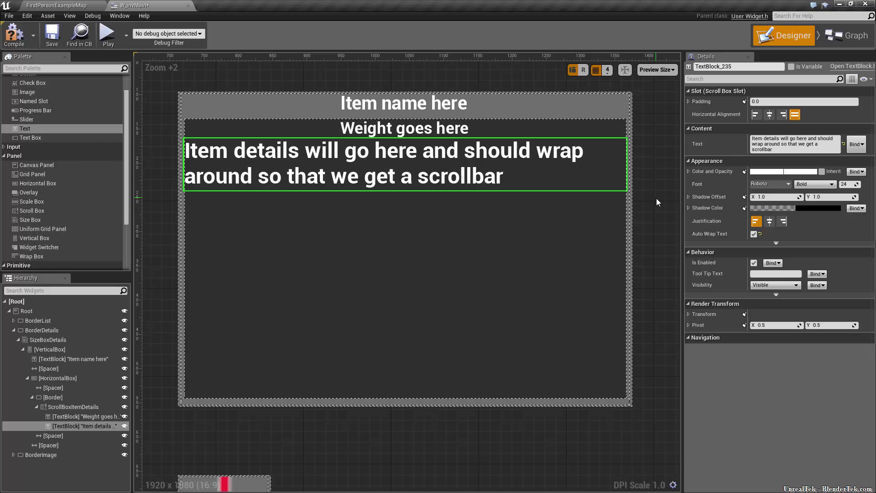
- Make ScrollBoxItemDetails always show its scrollbar, and set the scrollbar thickness to 10 in X and Y
{"action": "left_click", "coordinate": [523, 219]}
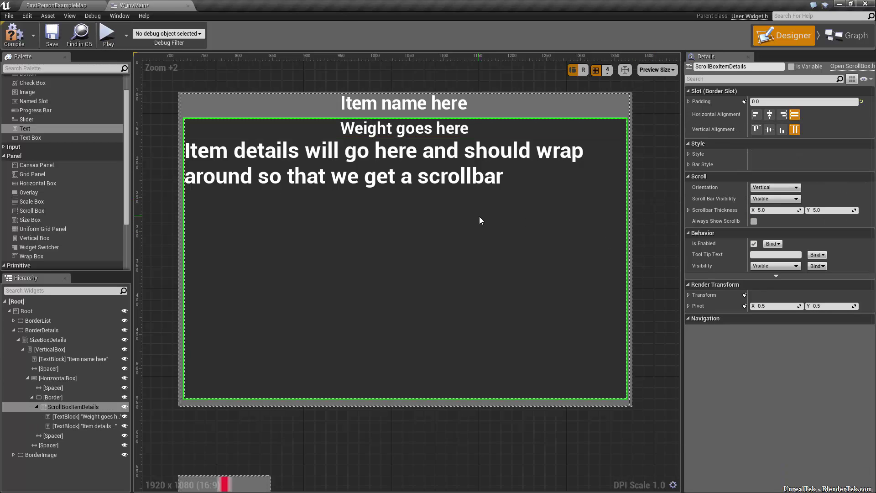
{"action": "left_click", "coordinate": [753, 221]}
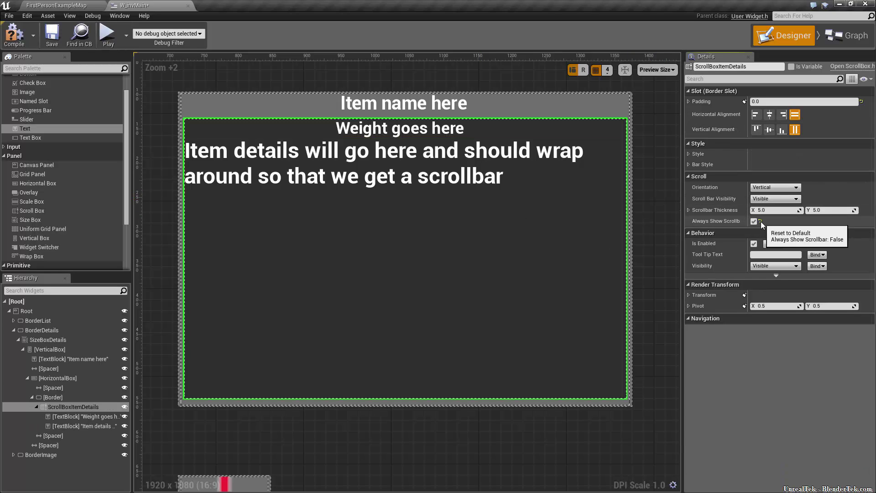
{"action": "left_click", "coordinate": [775, 210]}
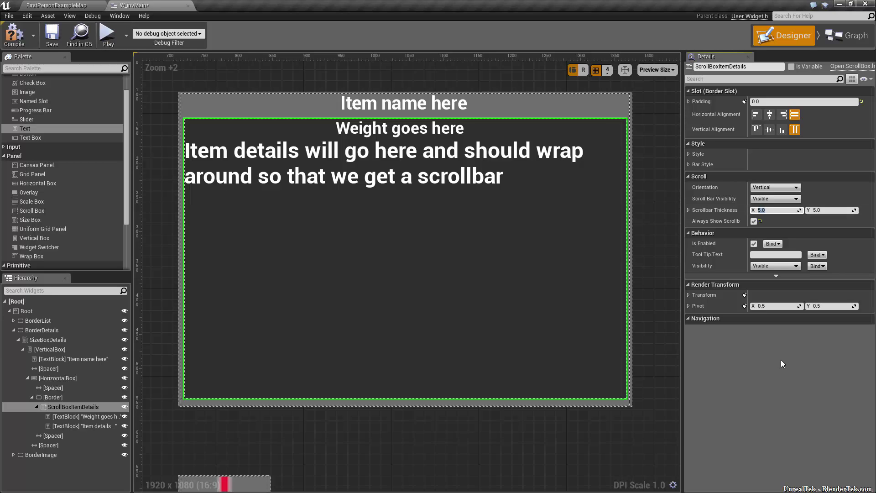
{"action": "type", "text": "10"}
{"action": "key", "text": "Tab"}
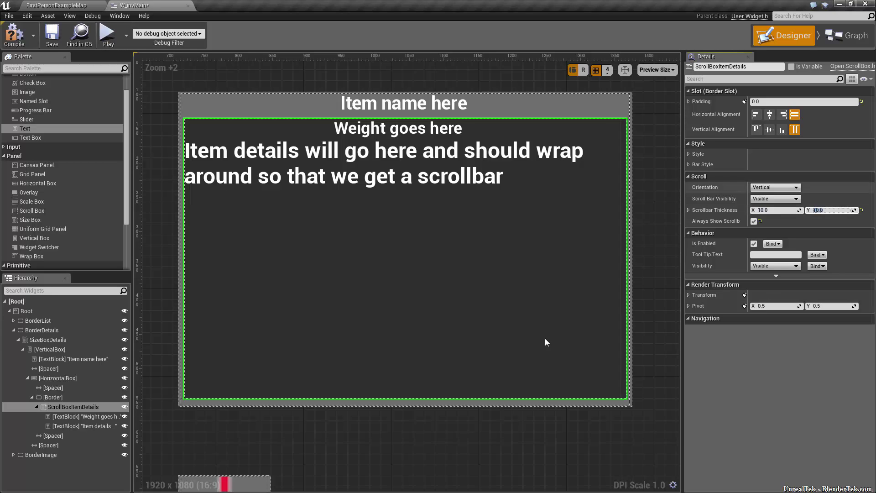
{"action": "left_click", "coordinate": [506, 451]}
- Set the scrollbar thickness of ScrollBoxInventoryList to 10 in X and Y, and make its scrollbar always show
{"action": "scroll", "coordinate": [506, 450], "scroll_direction": "down", "scroll_amount": 3}
{"action": "left_click", "coordinate": [350, 279]}
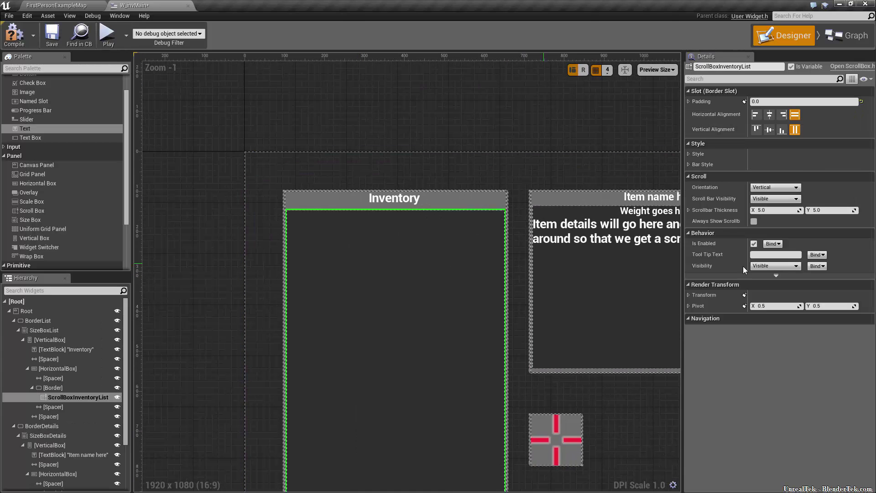
{"action": "left_click", "coordinate": [776, 210]}
{"action": "type", "text": "10"}
{"action": "key", "text": "Tab"}
{"action": "type", "text": "10"}
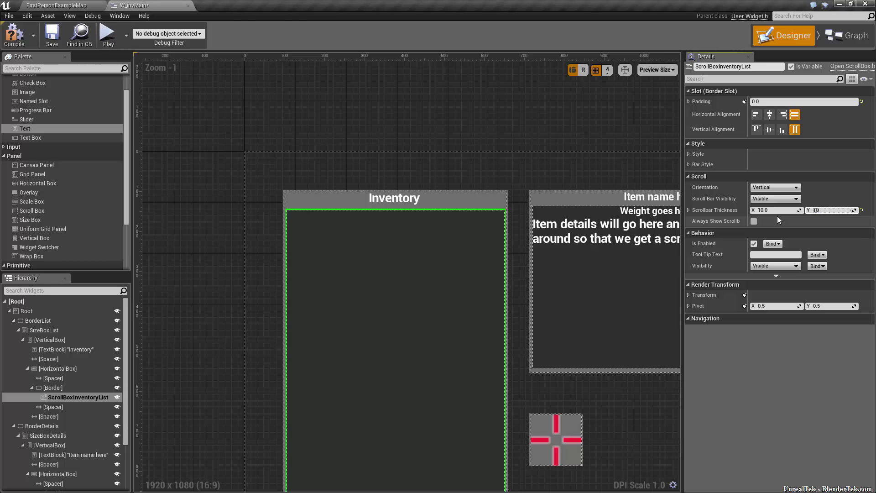
{"action": "left_click", "coordinate": [753, 220]}
{"action": "left_click", "coordinate": [661, 433]}
- Set the item details text's font size to 14, turning auto wrap off for the change and back on at the end
{"action": "scroll", "coordinate": [499, 362], "scroll_direction": "up", "scroll_amount": 3}
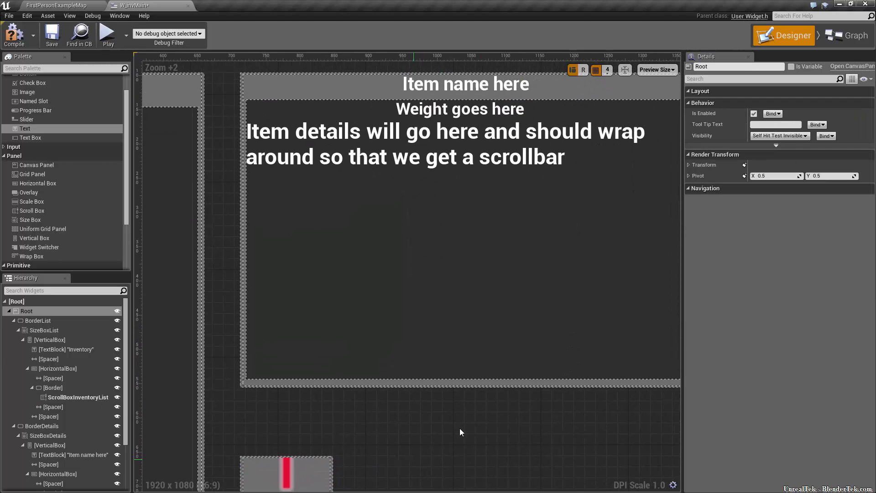
{"action": "left_click", "coordinate": [539, 257]}
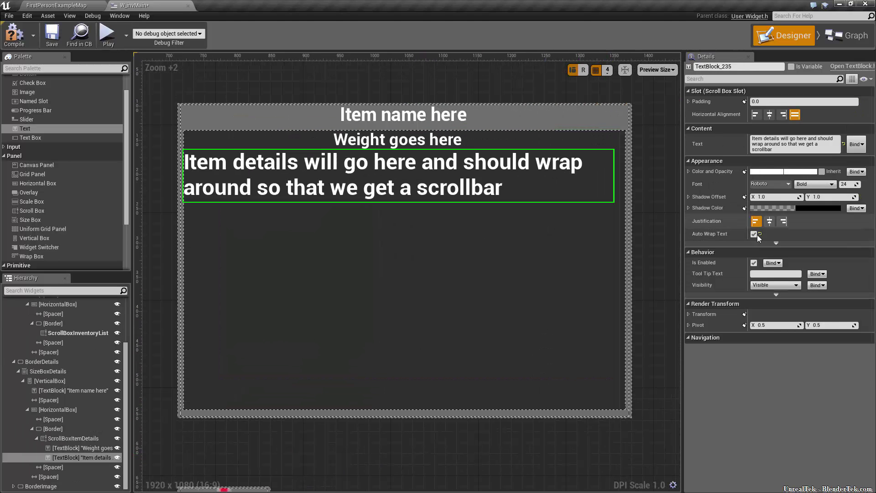
{"action": "left_click", "coordinate": [753, 233]}
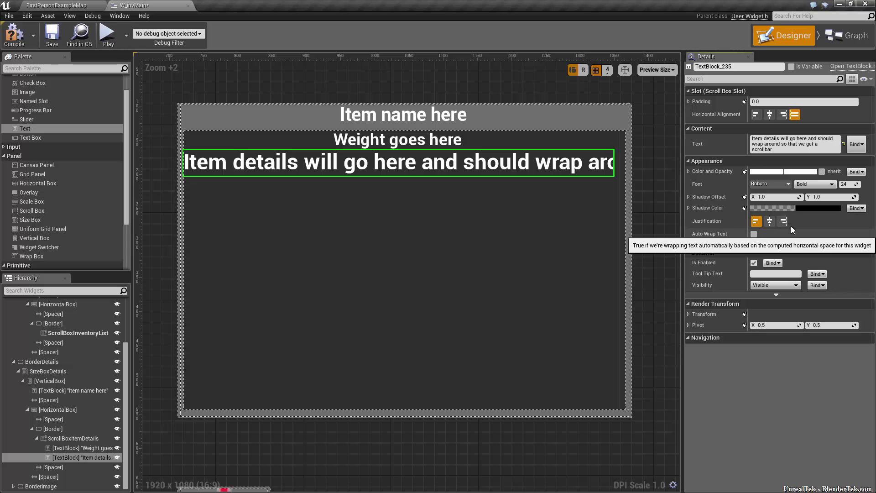
{"action": "left_click", "coordinate": [845, 184]}
{"action": "type", "text": "14"}
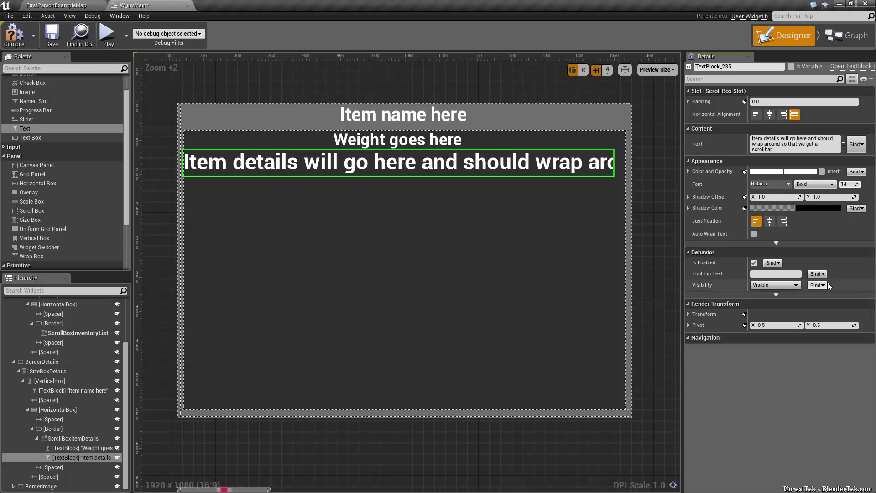
{"action": "key", "text": "Return"}
{"action": "type", "text": "16"}
{"action": "key", "text": "Return"}
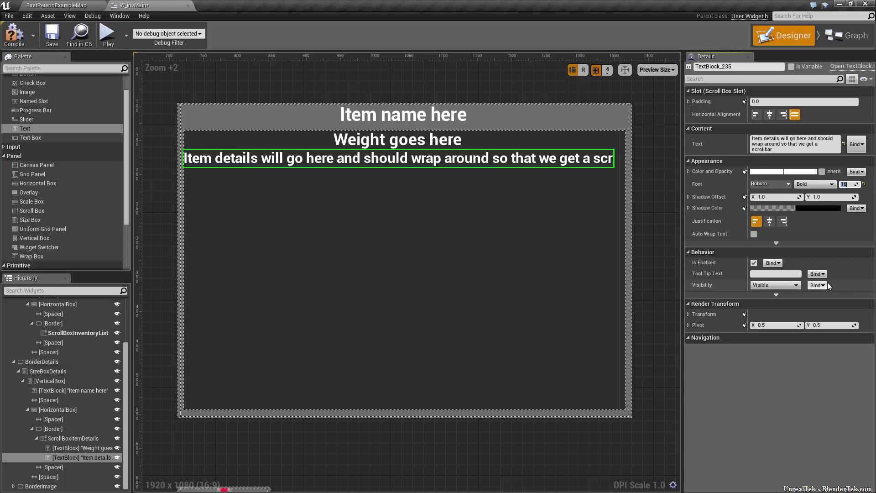
{"action": "type", "text": "14"}
{"action": "key", "text": "Return"}
{"action": "left_click", "coordinate": [754, 233]}
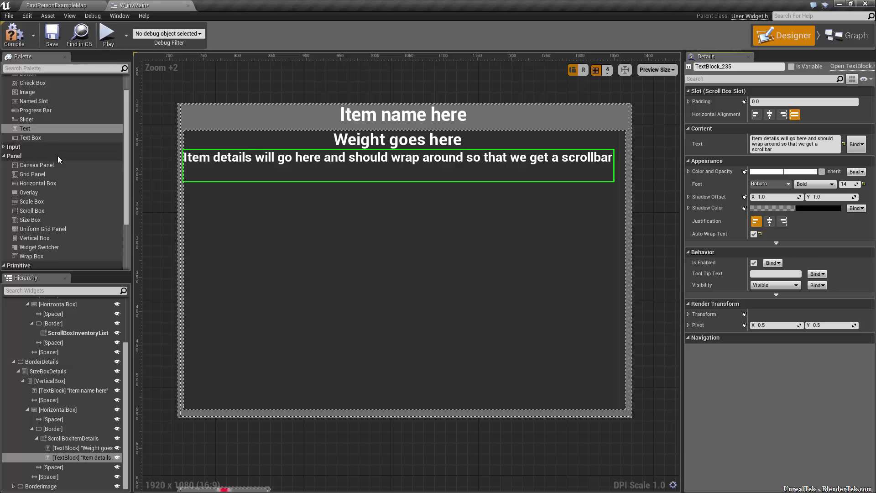
- Add a spacer to ScrollBoxItemDetails and place it between the weight text and the item details text
{"action": "scroll", "coordinate": [57, 183], "scroll_direction": "down", "scroll_amount": 3}
{"action": "scroll", "coordinate": [58, 217], "scroll_direction": "down", "scroll_amount": 1}
{"action": "left_click_drag", "start_coordinate": [48, 248], "coordinate": [388, 202]}
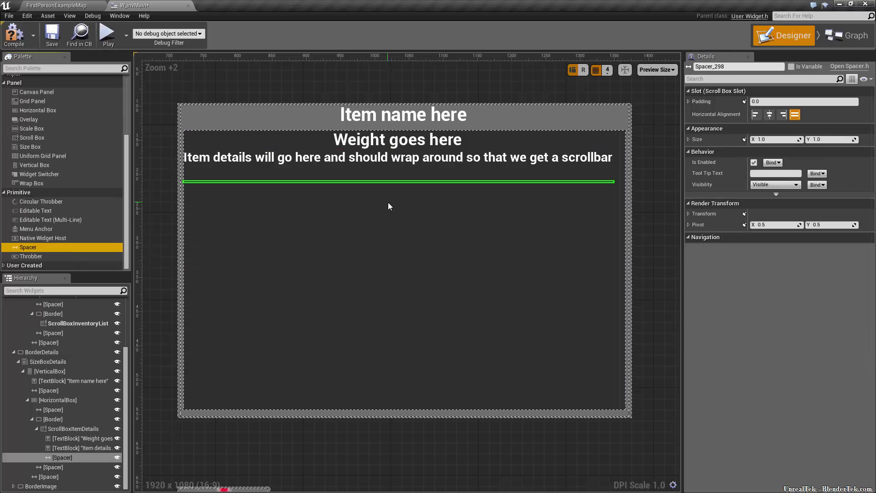
{"action": "left_click", "coordinate": [69, 456]}
{"action": "left_click_drag", "start_coordinate": [70, 448], "coordinate": [366, 223]}
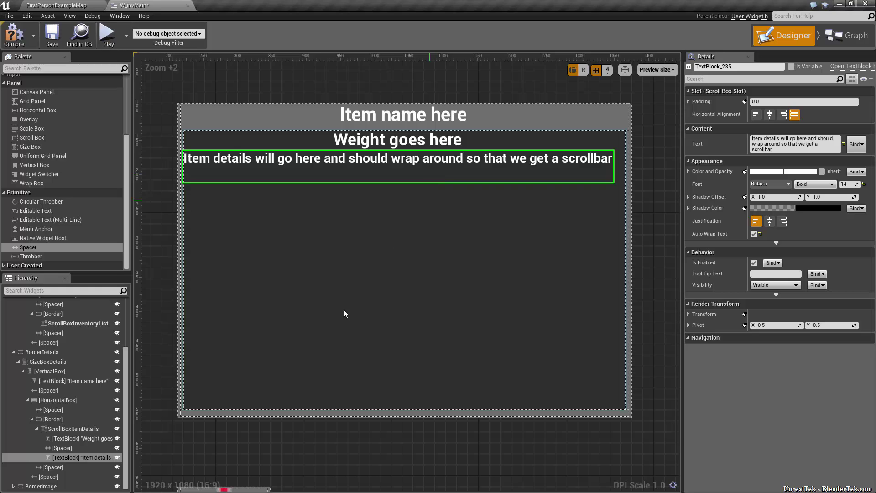
- Set the Y size of the new spacer between the weight and item details texts to 5
{"action": "left_click", "coordinate": [62, 448]}
{"action": "left_click", "coordinate": [821, 140]}
{"action": "type", "text": "5"}
{"action": "key", "text": "Return"}
- Examine the spacing between the weight and item details texts and the overall layout of the inventory panels
{"action": "left_click", "coordinate": [450, 155]}
{"action": "left_click", "coordinate": [440, 151]}
{"action": "scroll", "coordinate": [371, 164], "scroll_direction": "up", "scroll_amount": 6}
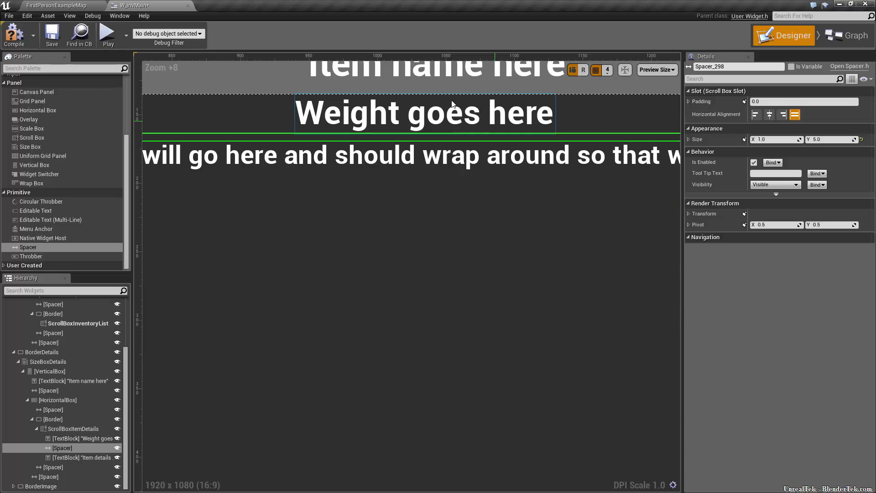
{"action": "scroll", "coordinate": [401, 197], "scroll_direction": "down", "scroll_amount": 6}
{"action": "scroll", "coordinate": [540, 255], "scroll_direction": "down", "scroll_amount": 2}
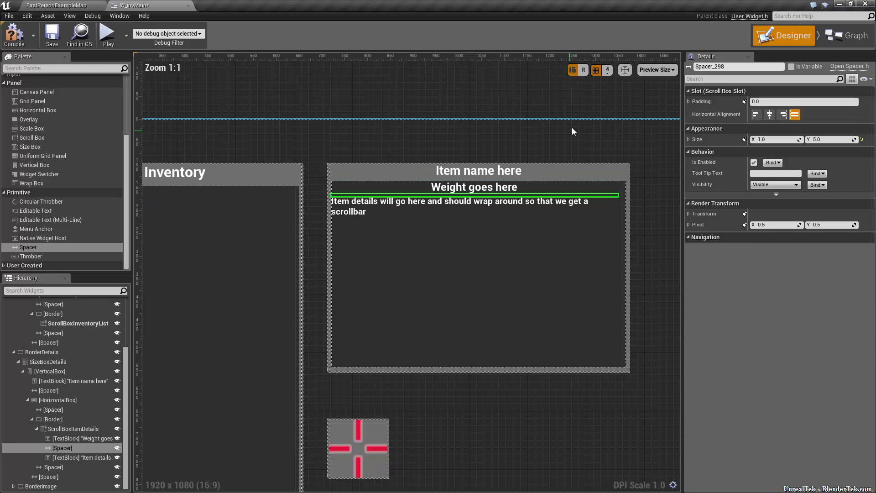
{"action": "left_click", "coordinate": [571, 127]}
{"action": "scroll", "coordinate": [584, 361], "scroll_direction": "down", "scroll_amount": 5}
{"action": "scroll", "coordinate": [587, 322], "scroll_direction": "up", "scroll_amount": 3}
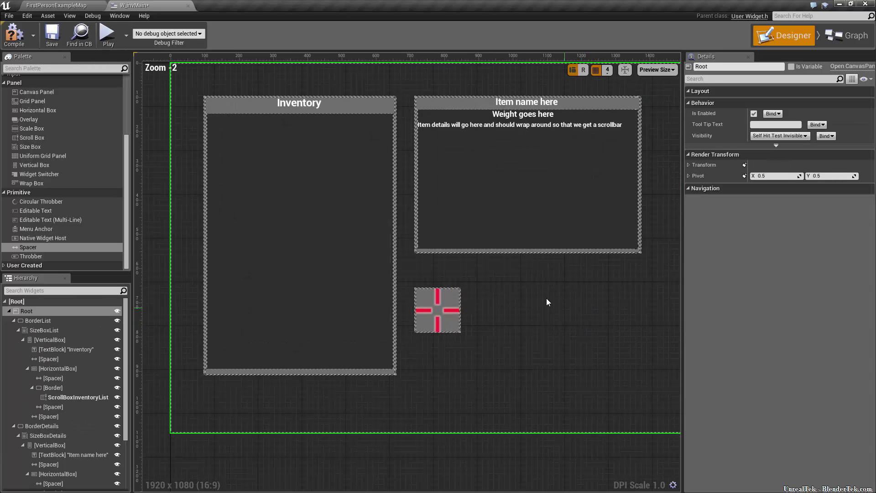
{"action": "left_click", "coordinate": [318, 170]}
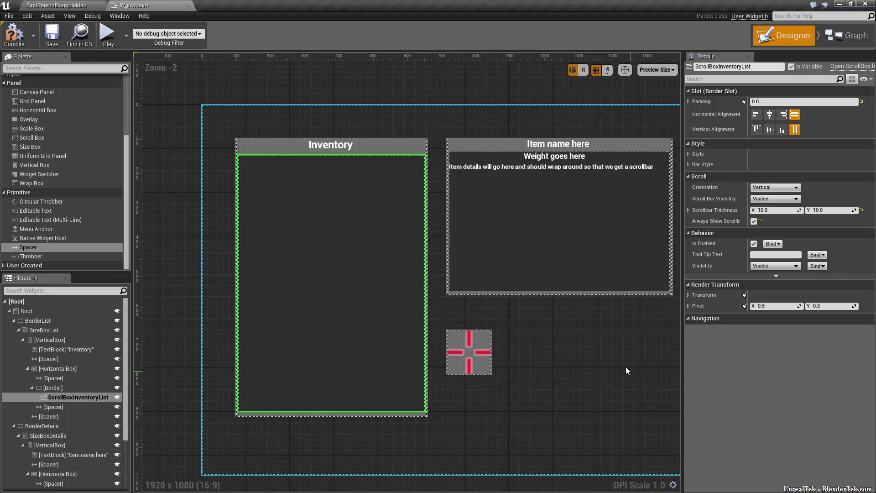
{"action": "right_click_drag", "start_coordinate": [614, 349], "coordinate": [561, 370]}
{"action": "scroll", "coordinate": [520, 237], "scroll_direction": "up", "scroll_amount": 5}
{"action": "left_click", "coordinate": [327, 158]}
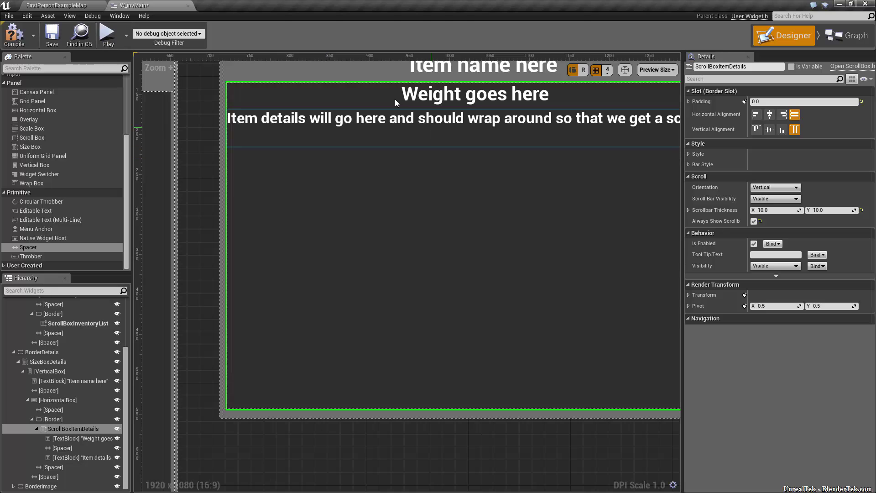
{"action": "scroll", "coordinate": [73, 143], "scroll_direction": "up", "scroll_amount": 5}
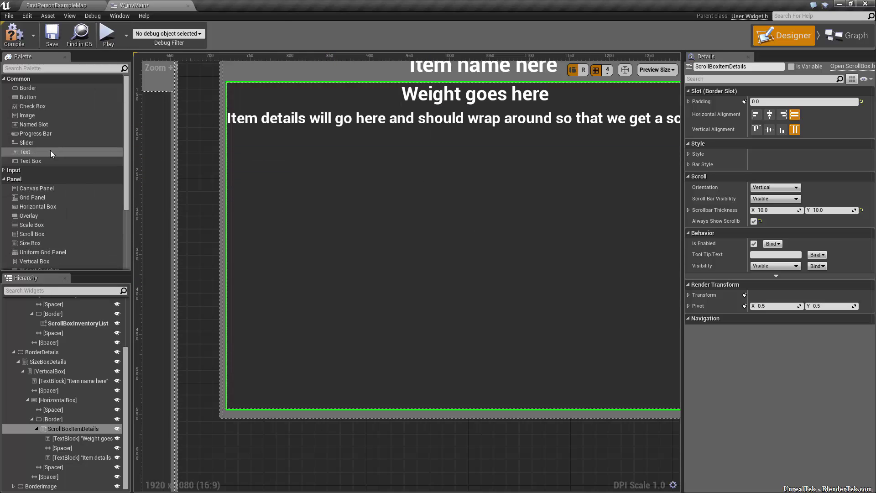
{"action": "left_click_drag", "start_coordinate": [58, 149], "coordinate": [307, 165]}
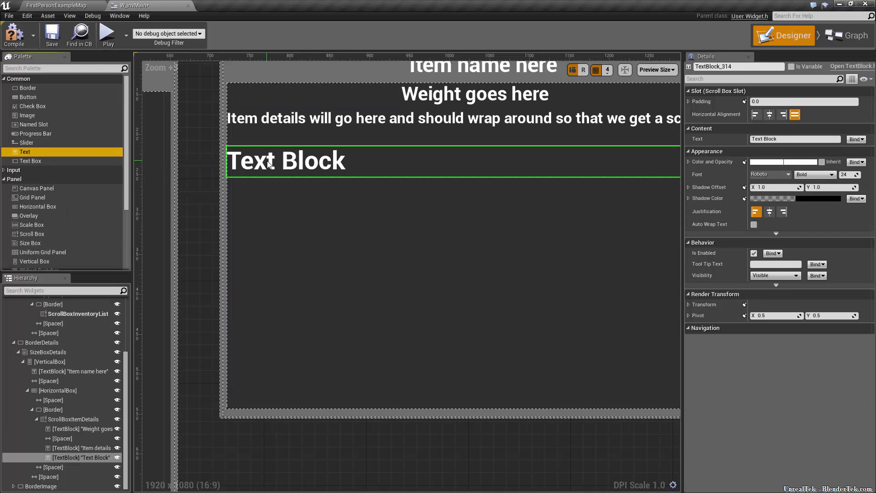
{"action": "left_click_drag", "start_coordinate": [70, 154], "coordinate": [298, 194]}
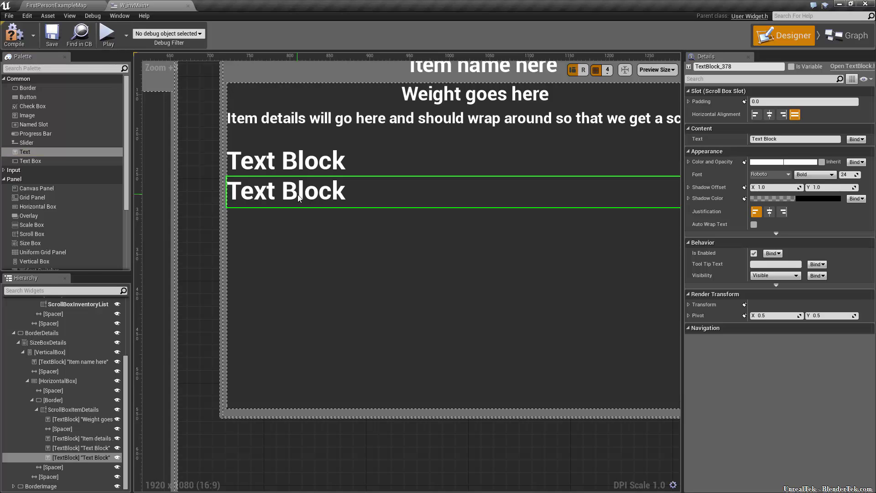
{"action": "key", "text": "Delete"}
{"action": "left_click", "coordinate": [305, 171]}
{"action": "key", "text": "Delete"}
- Compile and save the W_invMain widget blueprint and open its event graph
{"action": "scroll", "coordinate": [332, 227], "scroll_direction": "down", "scroll_amount": 5}
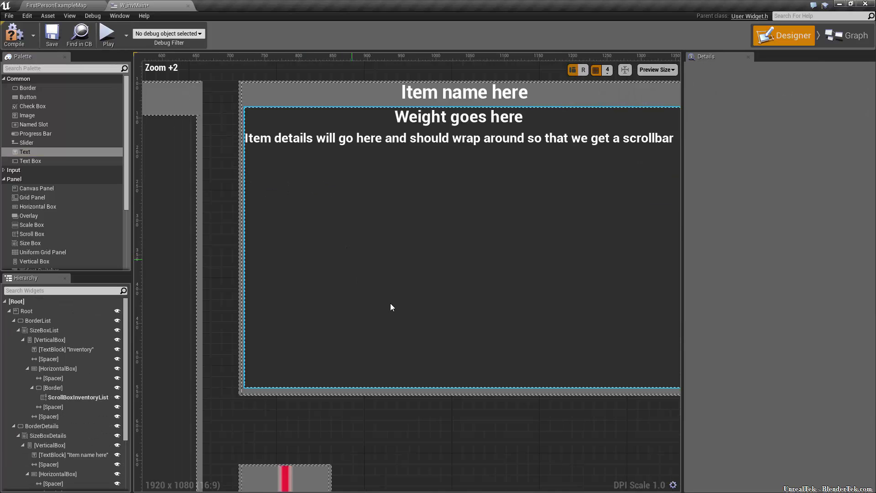
{"action": "scroll", "coordinate": [411, 297], "scroll_direction": "up", "scroll_amount": 2}
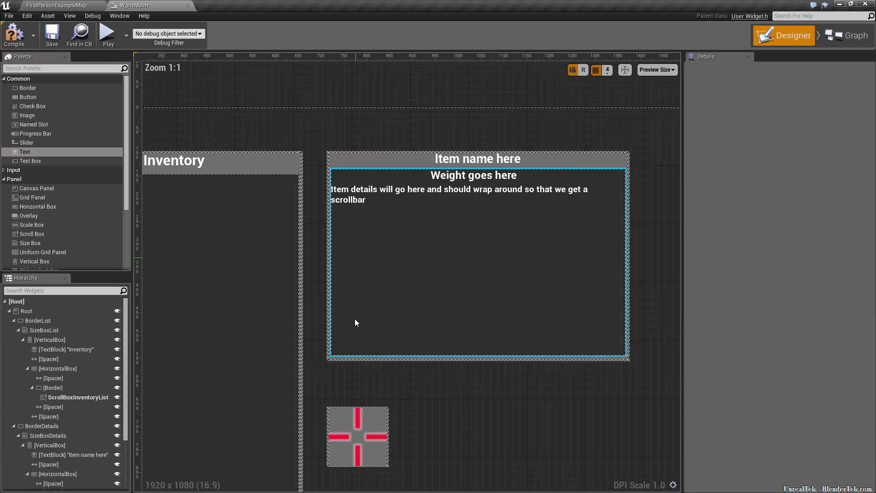
{"action": "right_click_drag", "start_coordinate": [387, 384], "coordinate": [542, 341]}
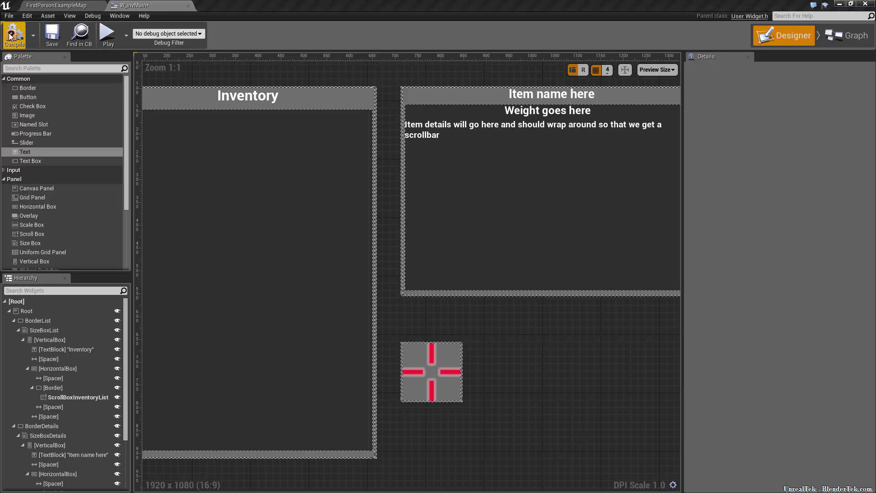
{"action": "left_click", "coordinate": [61, 35]}
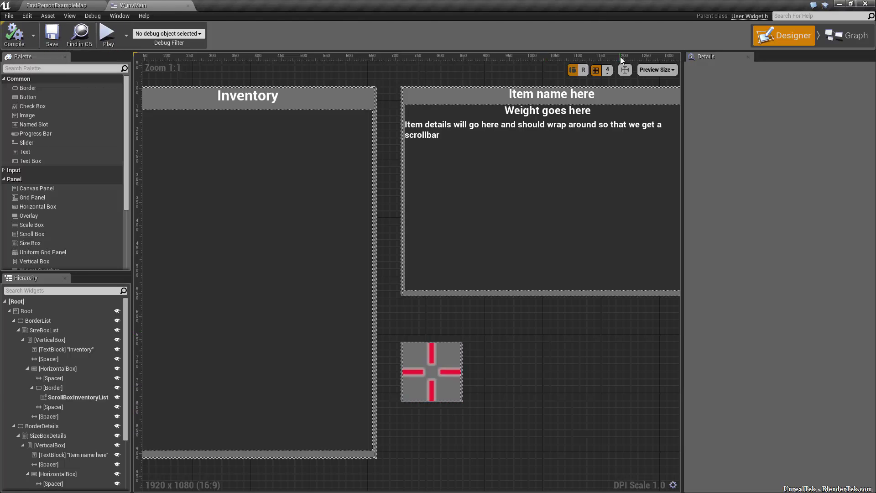
{"action": "left_click", "coordinate": [855, 37]}
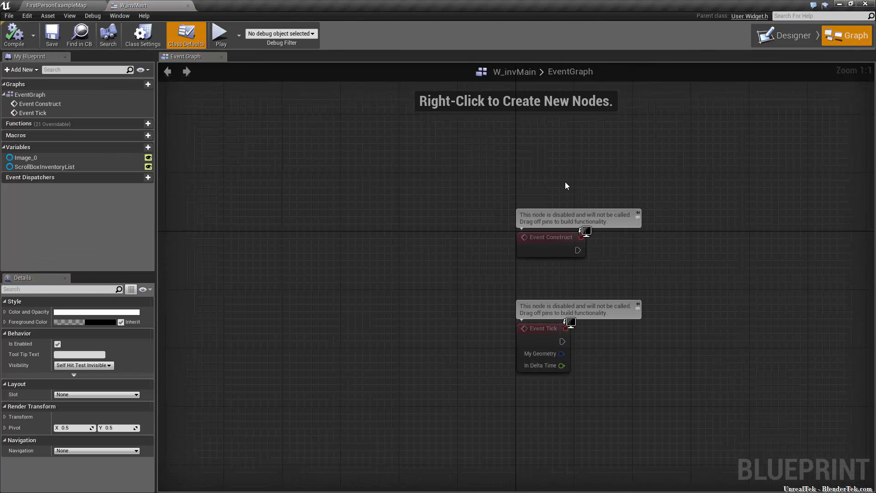
- In the level's World Settings, set the GameMode Override to FirstPersonGameMode and expand the selected game mode's classes
{"action": "left_click", "coordinate": [54, 4]}
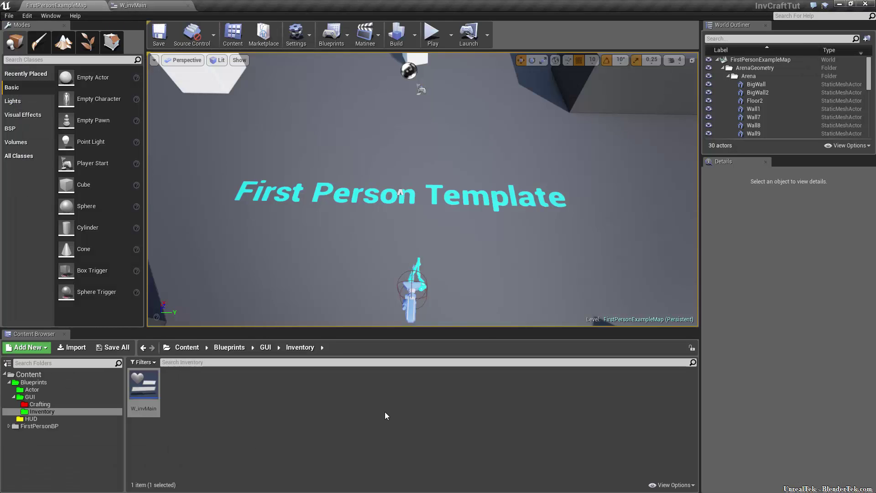
{"action": "left_click", "coordinate": [44, 15]}
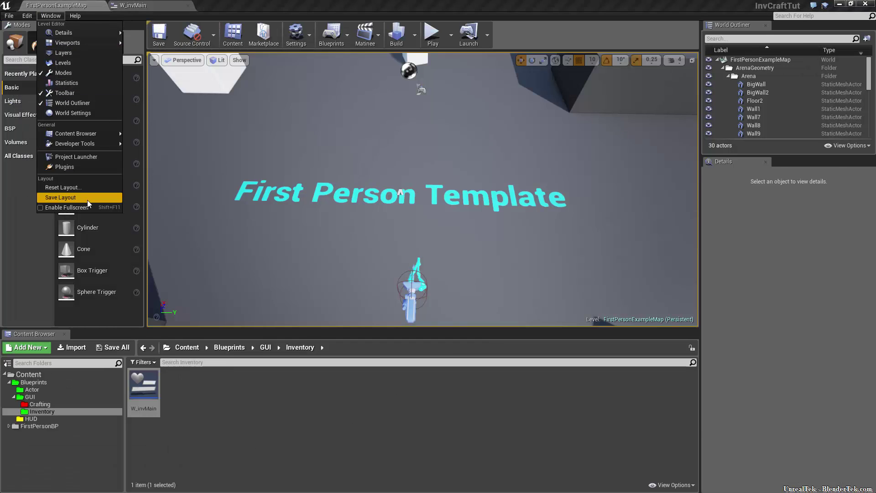
{"action": "left_click", "coordinate": [86, 110]}
{"action": "left_click", "coordinate": [789, 235]}
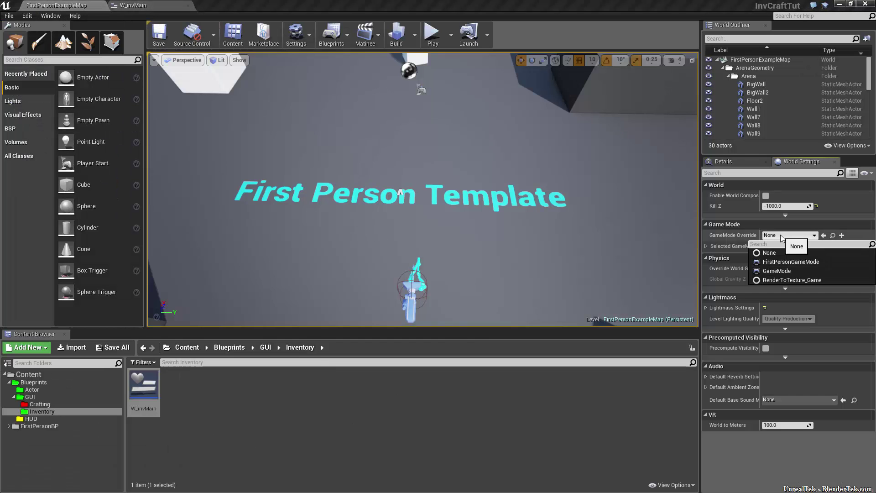
{"action": "left_click", "coordinate": [810, 261]}
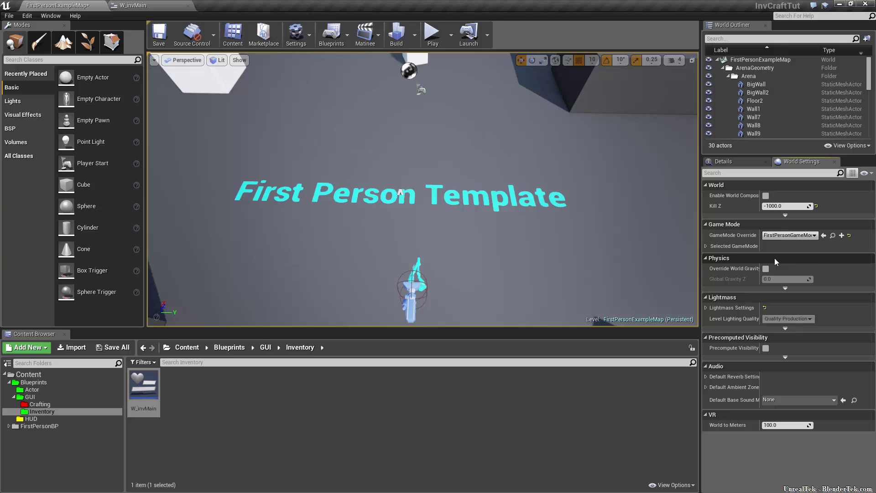
{"action": "left_click", "coordinate": [705, 248]}
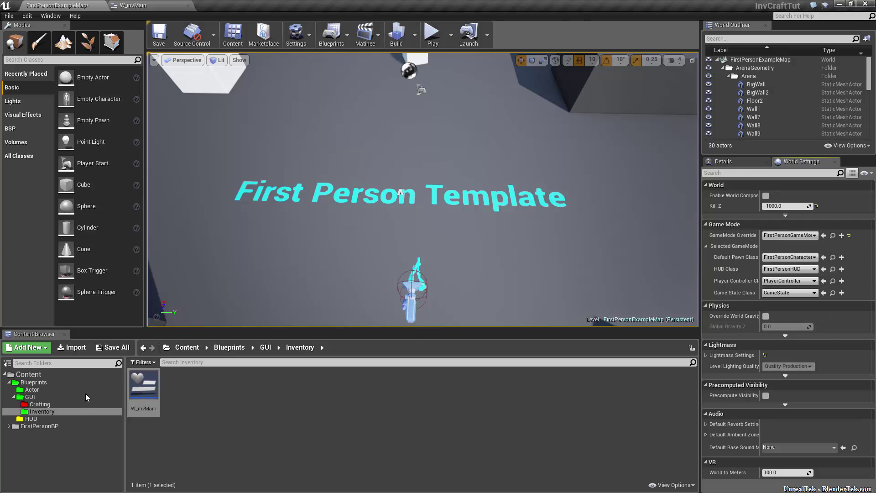
- Move the FirstPersonHUD blueprint from FirstPersonBP/Blueprints into the Blueprints/HUD folder
{"action": "left_click", "coordinate": [59, 417]}
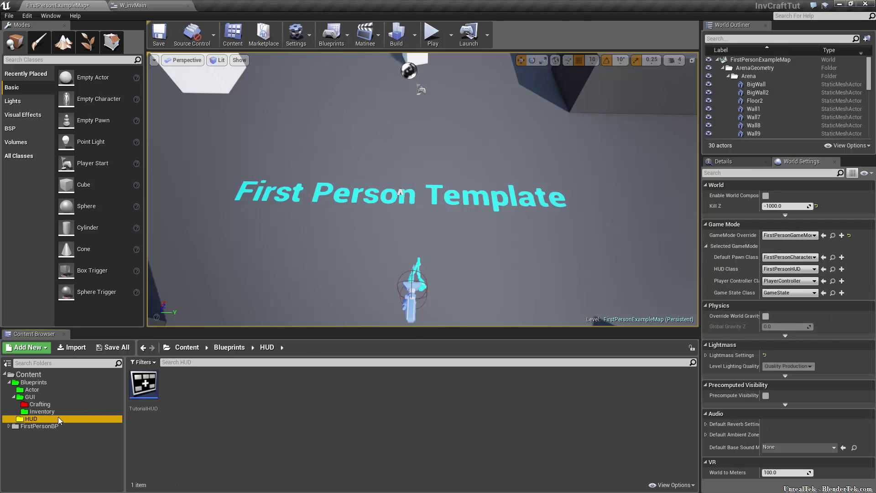
{"action": "left_click", "coordinate": [8, 426]}
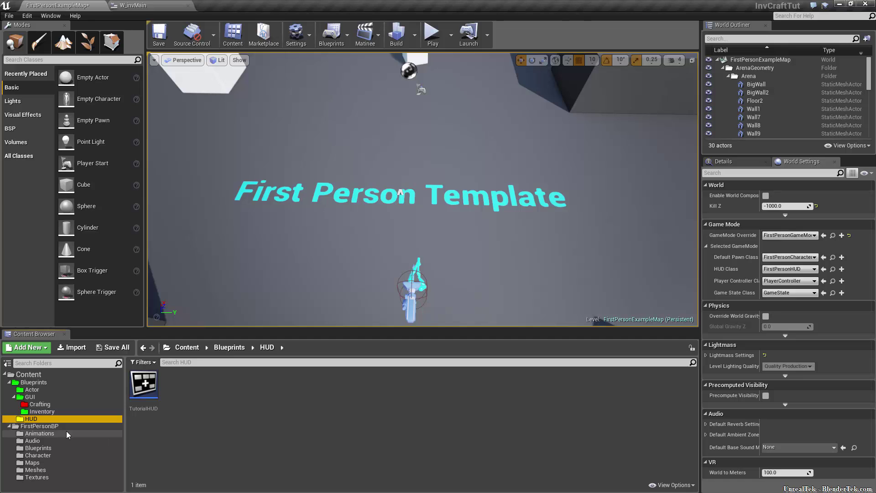
{"action": "left_click", "coordinate": [62, 447]}
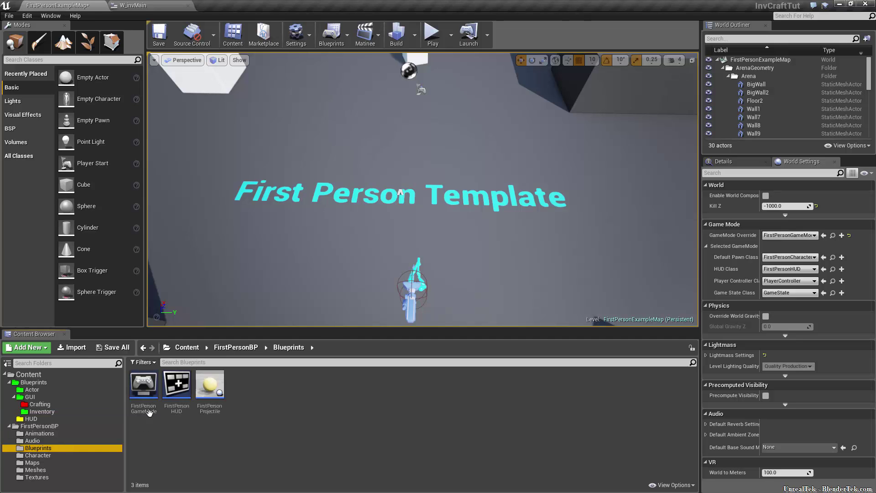
{"action": "left_click_drag", "start_coordinate": [177, 391], "coordinate": [36, 419]}
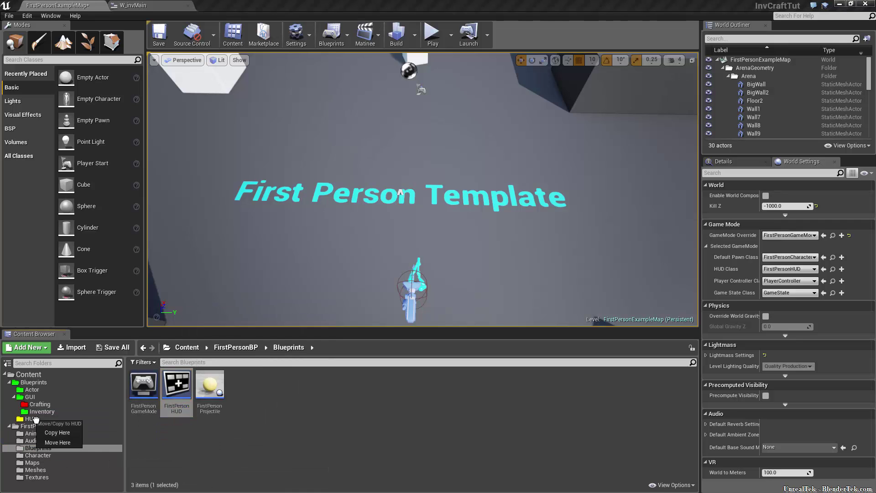
{"action": "left_click", "coordinate": [57, 442]}
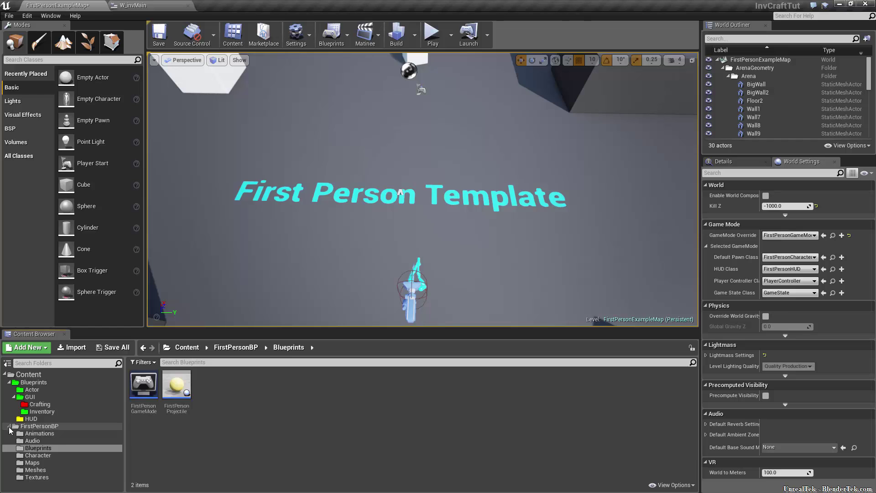
- Delete the TutorialHUD blueprint from the HUD folder
{"action": "left_click", "coordinate": [9, 426]}
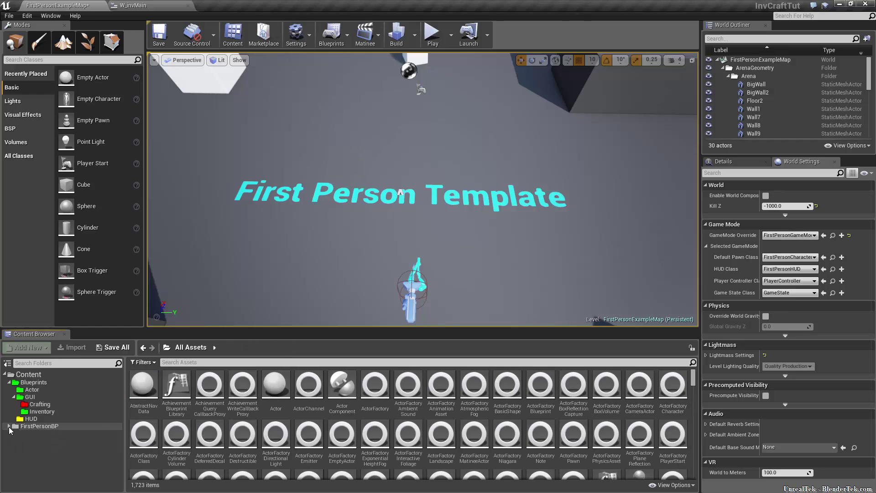
{"action": "left_click", "coordinate": [32, 419]}
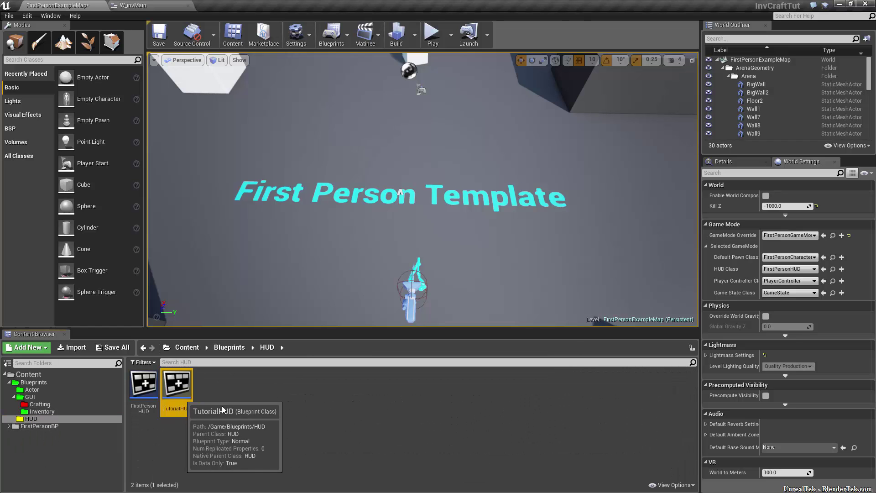
{"action": "left_click", "coordinate": [174, 397]}
{"action": "key", "text": "Delete"}
{"action": "left_click", "coordinate": [374, 397]}
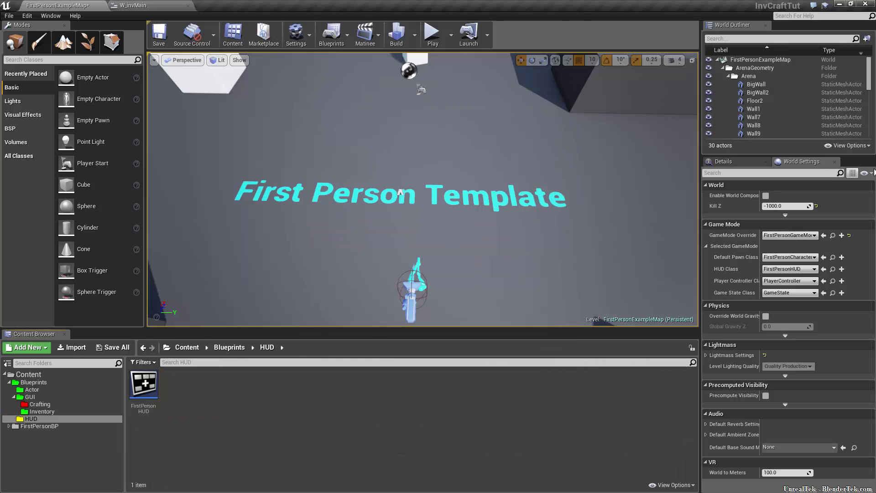
- Close the World Settings and open the FirstPersonHUD blueprint at its event graph's Event Receive Draw HUD node
{"action": "left_click", "coordinate": [835, 162]}
{"action": "left_click", "coordinate": [144, 385]}
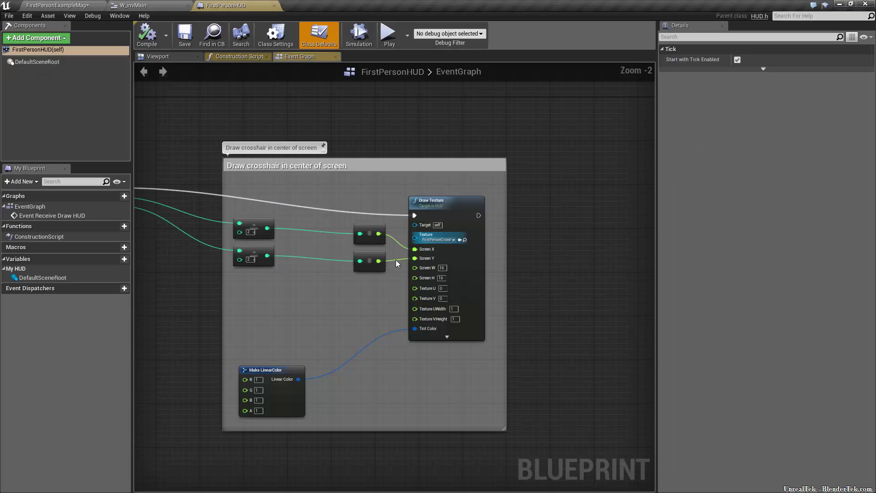
{"action": "scroll", "coordinate": [396, 257], "scroll_direction": "down", "scroll_amount": 6}
{"action": "mouse_move", "coordinate": [340, 293]}
{"action": "right_mouse_down"}
{"action": "mouse_move", "coordinate": [467, 275]}
{"action": "mouse_move", "coordinate": [322, 319]}
{"action": "mouse_move", "coordinate": [364, 319]}
{"action": "right_mouse_up"}
{"action": "scroll", "coordinate": [470, 246], "scroll_direction": "up", "scroll_amount": 5}
{"action": "right_click_drag", "start_coordinate": [310, 301], "coordinate": [370, 429]}
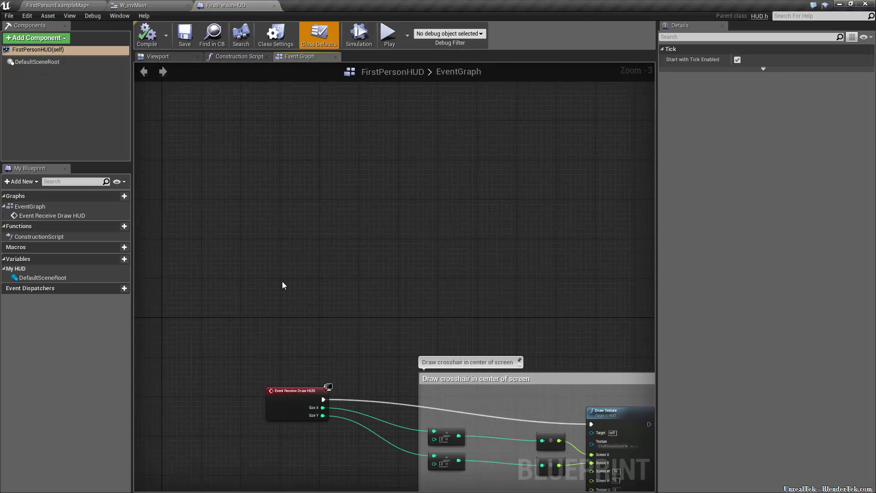
- Add an Event Begin Play node in the empty graph area above Event Receive Draw HUD
{"action": "left_click", "coordinate": [280, 254]}
{"action": "mouse_move", "coordinate": [291, 254]}
{"action": "left_mouse_down"}
{"action": "mouse_move", "coordinate": [283, 372]}
{"action": "mouse_move", "coordinate": [259, 202]}
{"action": "left_mouse_up"}
{"action": "left_click", "coordinate": [320, 275]}
{"action": "scroll", "coordinate": [320, 256], "scroll_direction": "up", "scroll_amount": 3}
{"action": "right_click_drag", "start_coordinate": [293, 202], "coordinate": [321, 369]}
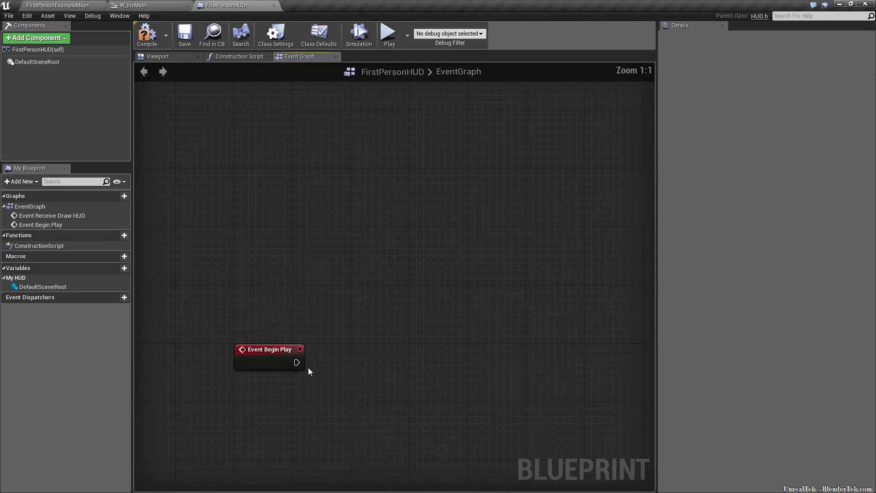
- Add a Create Widget node run by Event Begin Play and set its class to W_invMain
{"action": "left_click_drag", "start_coordinate": [297, 362], "coordinate": [352, 364]}
{"action": "type", "text": "creat"}
{"action": "left_click", "coordinate": [386, 375]}
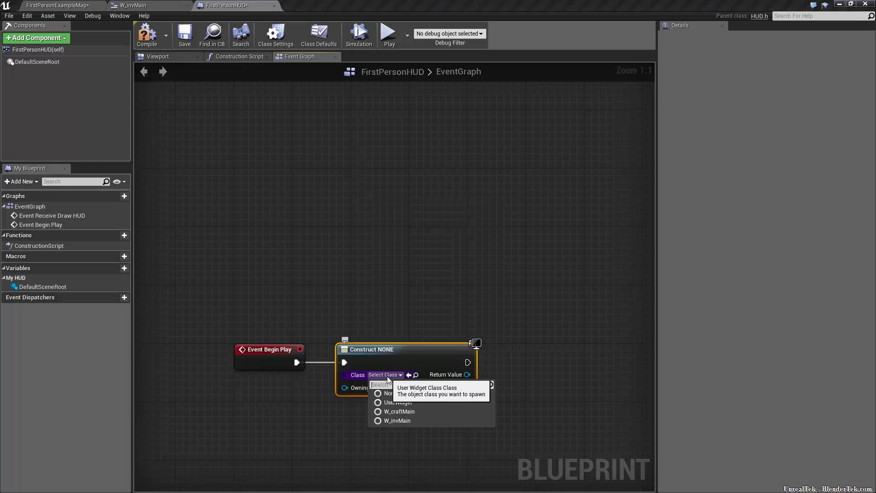
{"action": "left_click", "coordinate": [416, 421]}
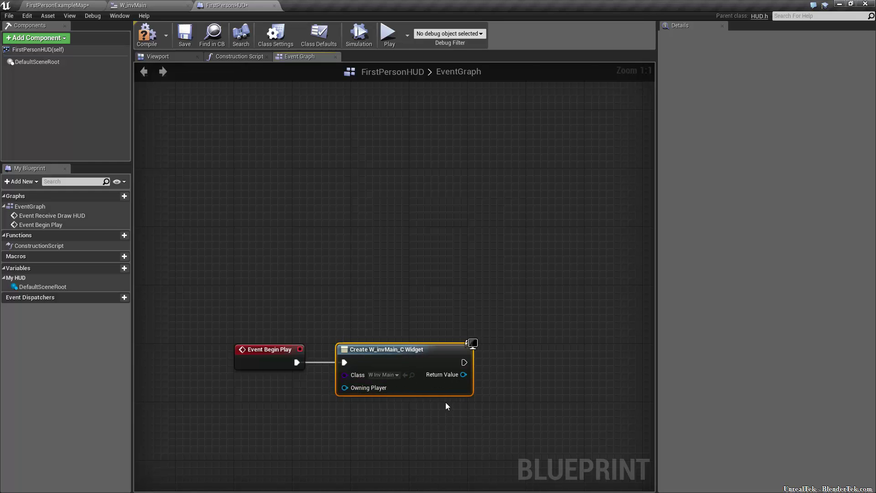
- Feed the Create Widget node's Owning Player input from a new Get Owning Player Controller node
{"action": "right_click_drag", "start_coordinate": [445, 405], "coordinate": [416, 342]}
{"action": "left_click_drag", "start_coordinate": [332, 306], "coordinate": [246, 334]}
{"action": "type", "text": "get player"}
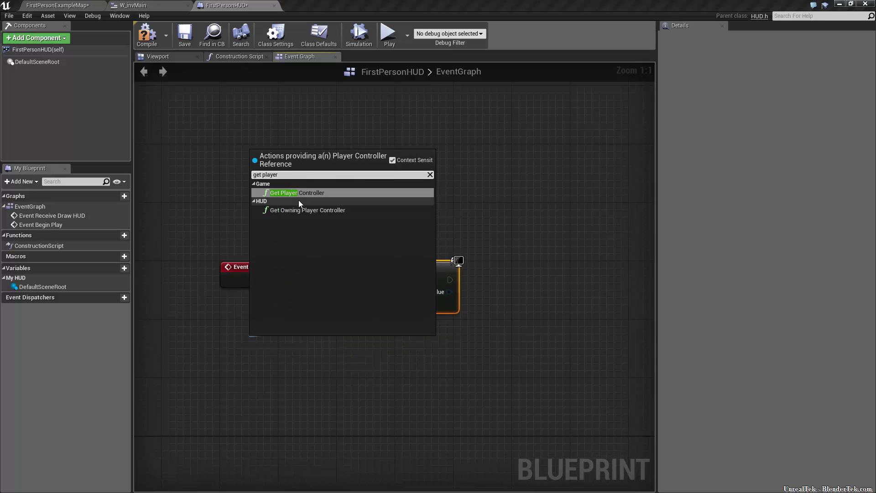
{"action": "left_click", "coordinate": [300, 210]}
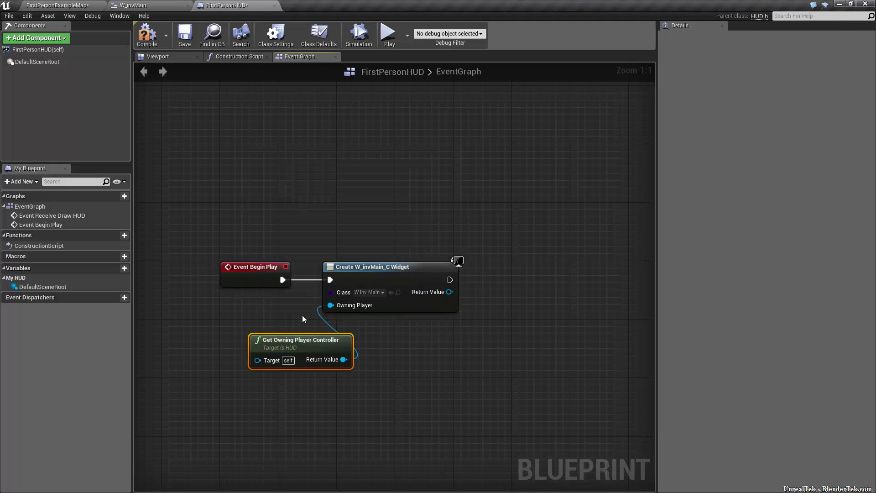
- Move the Get Owning Player Controller node further left, beneath Event Begin Play
{"action": "left_click_drag", "start_coordinate": [320, 335], "coordinate": [277, 335]}
{"action": "right_click_drag", "start_coordinate": [275, 332], "coordinate": [141, 388]}
{"action": "left_click", "coordinate": [359, 419]}
{"action": "right_click_drag", "start_coordinate": [359, 418], "coordinate": [540, 345]}
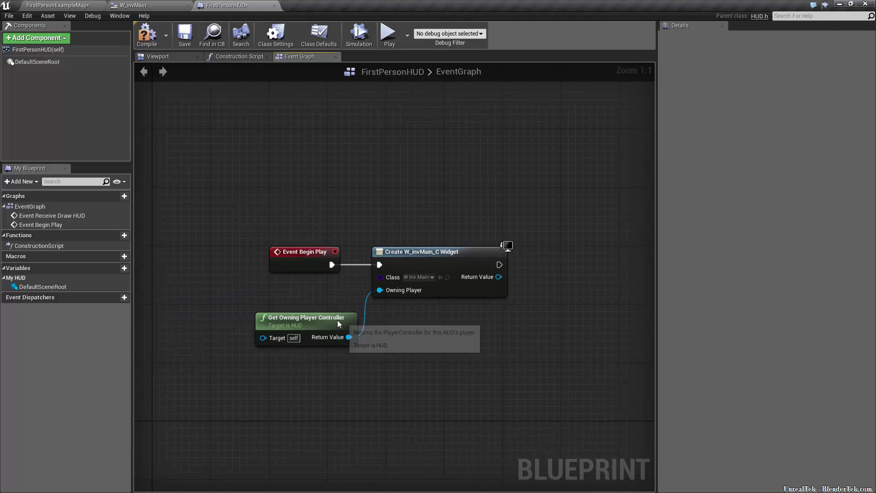
- Add an Add to Viewport node after the Create Widget node, targeting its Return Value
{"action": "right_click_drag", "start_coordinate": [465, 317], "coordinate": [316, 356]}
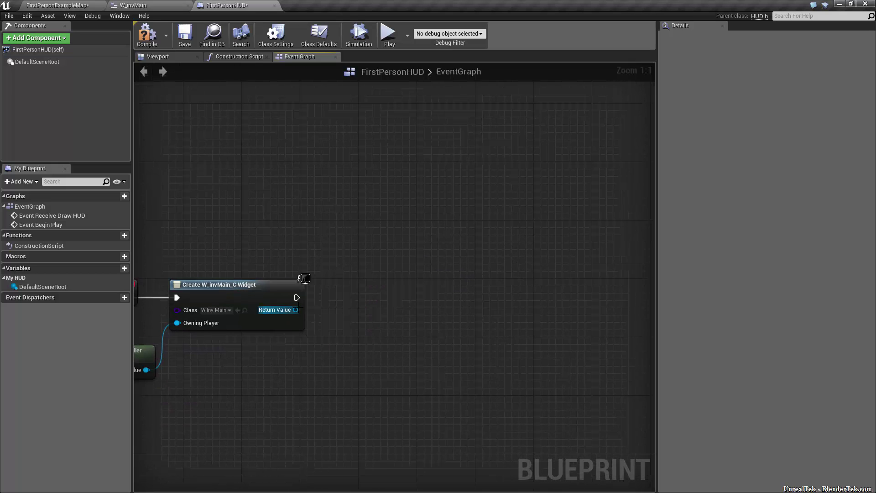
{"action": "left_click_drag", "start_coordinate": [296, 309], "coordinate": [346, 296]}
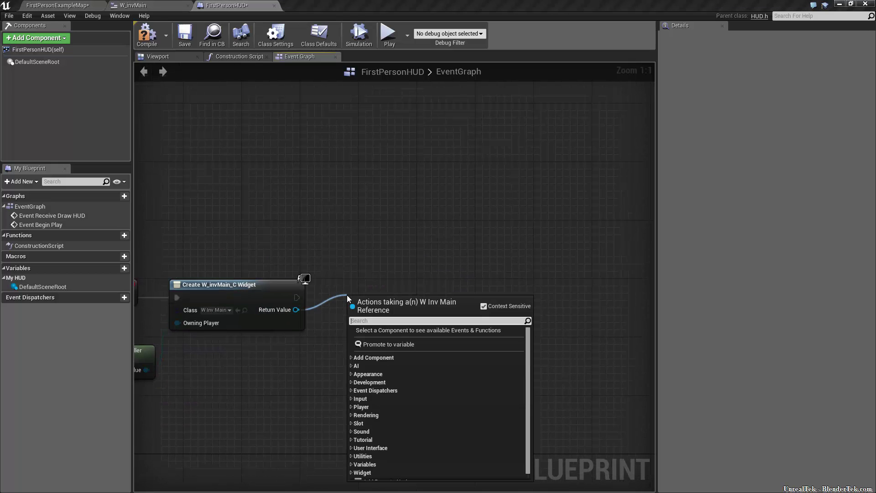
{"action": "type", "text": "add to v"}
{"action": "type", "text": "iewport"}
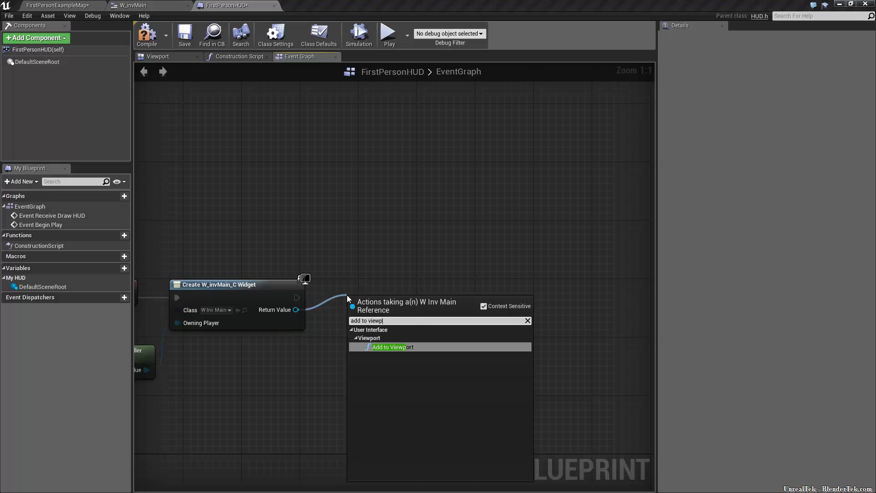
{"action": "key", "text": "Return"}
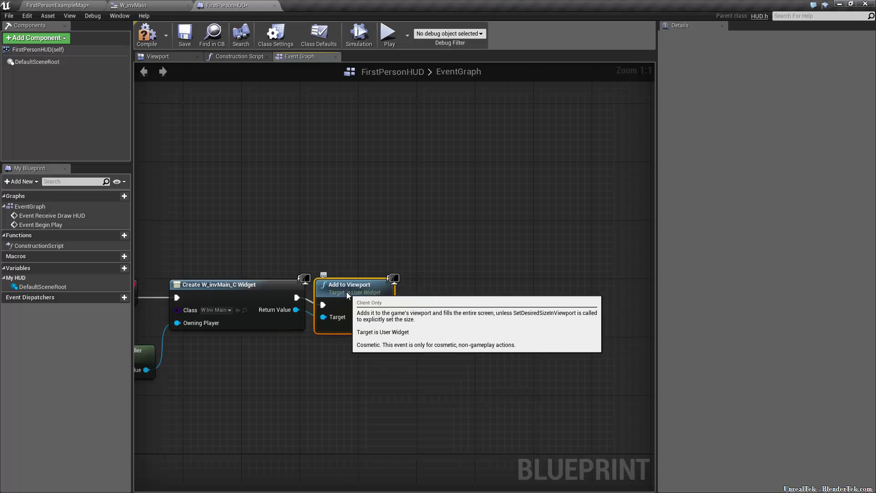
- Comment the Event Begin Play, Create Widget and Add to Viewport nodes with "When the game starts...", "Create the inventory widget" and "Add to the screen"
{"action": "right_click_drag", "start_coordinate": [303, 322], "coordinate": [478, 336]}
{"action": "left_click", "coordinate": [266, 314]}
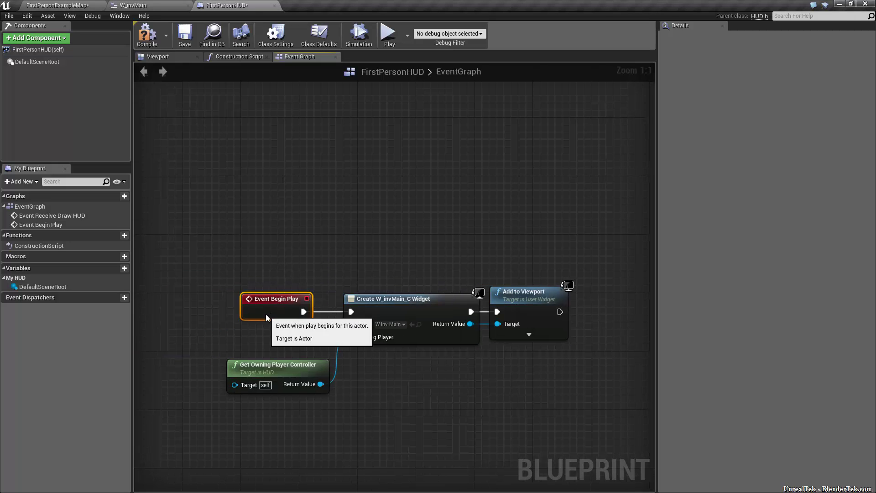
{"action": "left_click", "coordinate": [263, 293]}
{"action": "type", "text": "When the game starts..."}
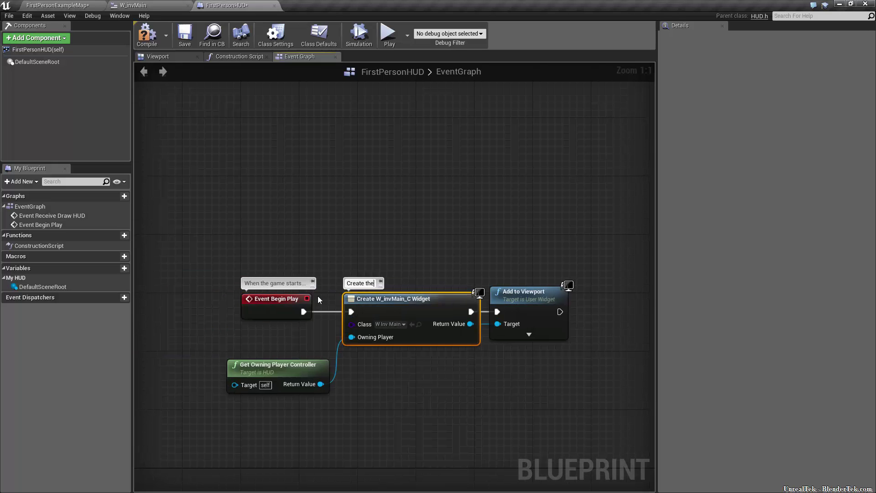
{"action": "type", "text": "inventory wie"}
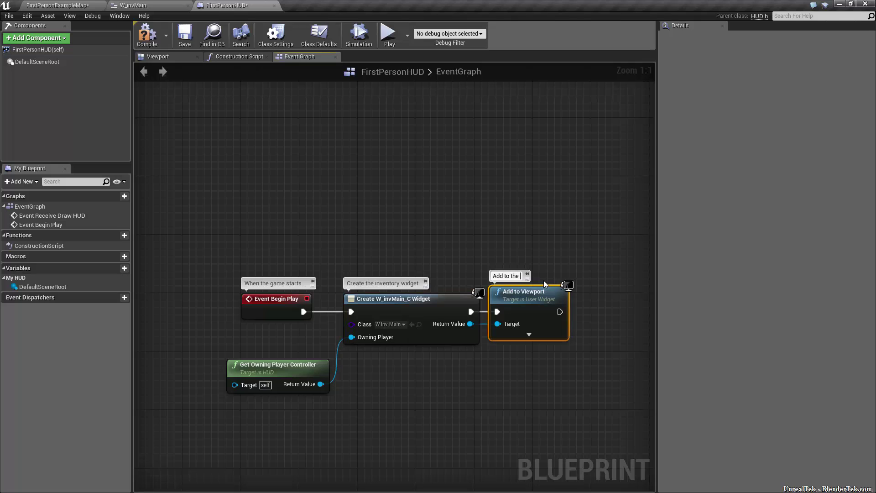
{"action": "type", "text": "screen"}
- Compile and save the FirstPersonHUD blueprint
{"action": "left_click", "coordinate": [231, 86]}
{"action": "left_click", "coordinate": [149, 39]}
{"action": "left_click", "coordinate": [182, 34]}
- Play the FirstPersonExampleMap level full screen to check the inventory widget, and stop the session
{"action": "left_click", "coordinate": [83, 5]}
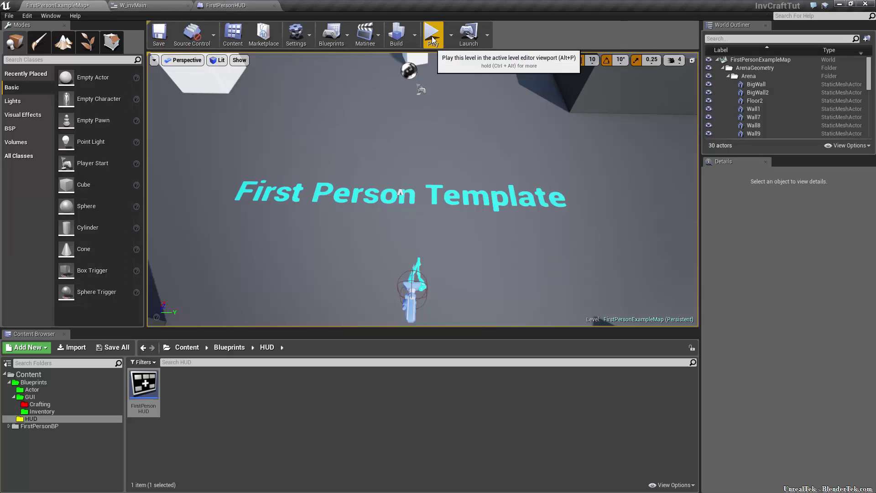
{"action": "left_click", "coordinate": [431, 33]}
{"action": "key", "text": "F11"}
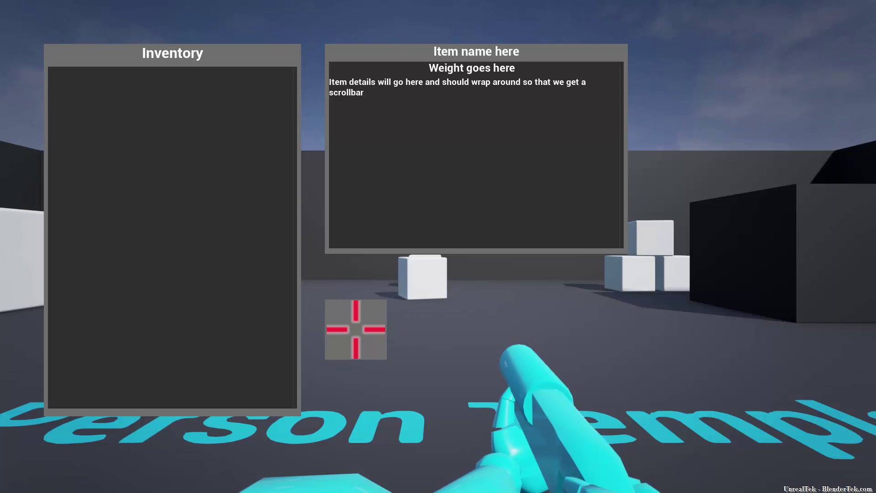
{"action": "key", "text": "F11"}
{"action": "key", "text": "Escape"}
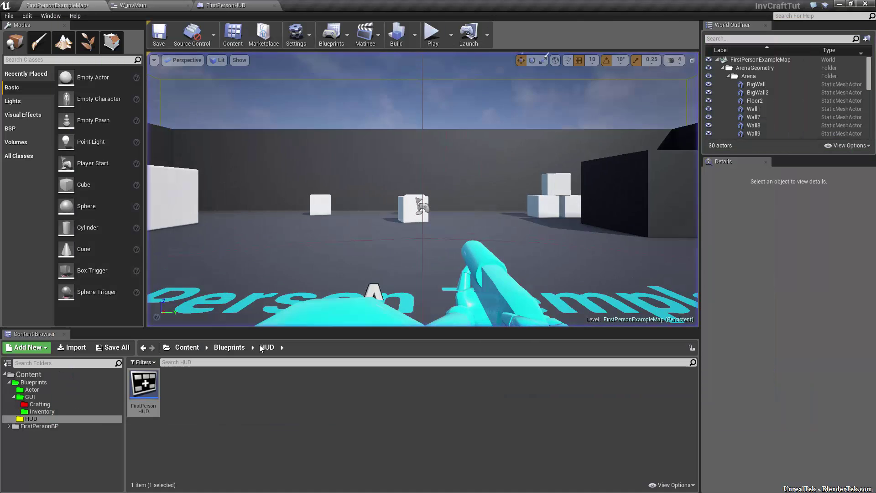
- Break the execution link between Event Begin Play and Create Widget in FirstPersonHUD, and compile and save the blueprint
{"action": "double_click", "coordinate": [146, 393]}
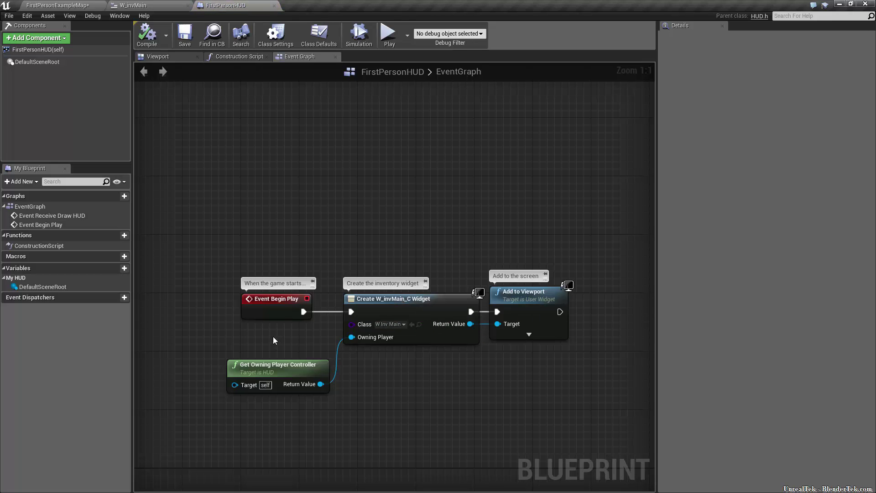
{"action": "left_click", "coordinate": [311, 311], "text": "alt"}
{"action": "left_click", "coordinate": [146, 37]}
{"action": "left_click", "coordinate": [185, 36]}
- Open the FirstPersonCharacter blueprint from the project's Blueprints folder
{"action": "left_click", "coordinate": [84, 5]}
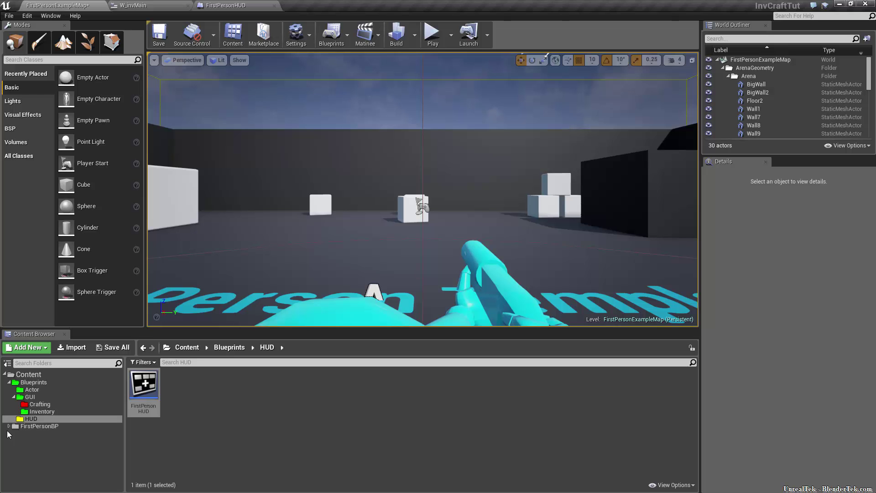
{"action": "left_click", "coordinate": [34, 382]}
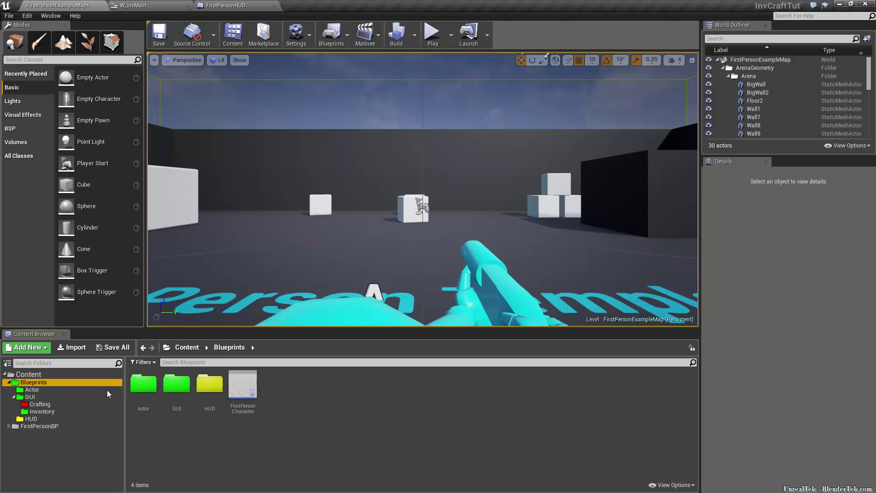
{"action": "double_click", "coordinate": [252, 393]}
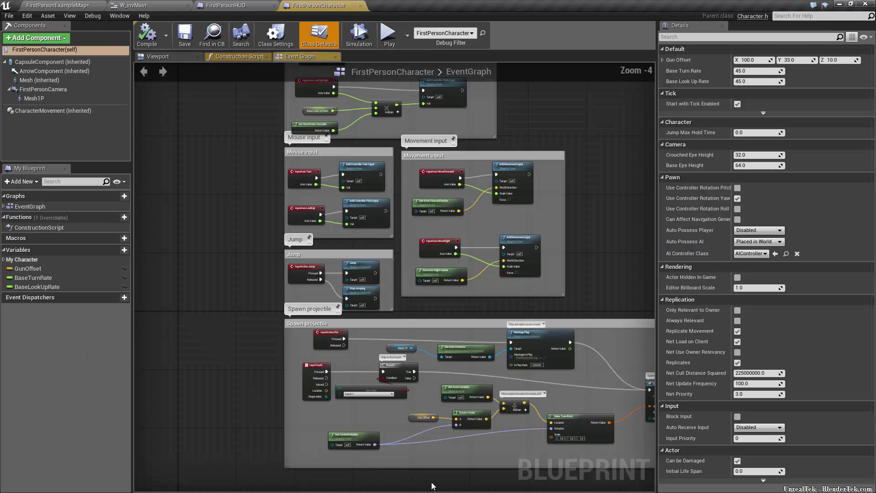
- Enclose all existing event graph nodes in a black comment box titled "Stock input nodes"
{"action": "left_click_drag", "start_coordinate": [592, 178], "coordinate": [285, 448]}
{"action": "key", "text": "c"}
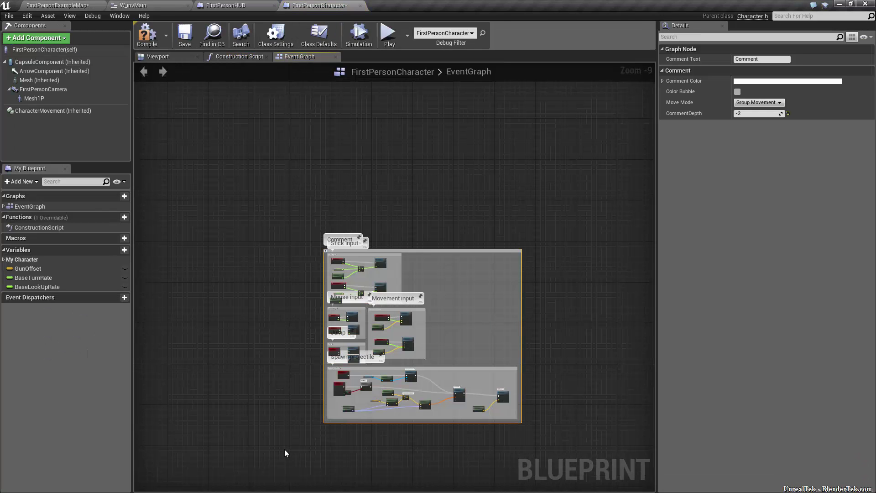
{"action": "type", "text": "Stock Input Nodes"}
{"action": "key", "text": "Return"}
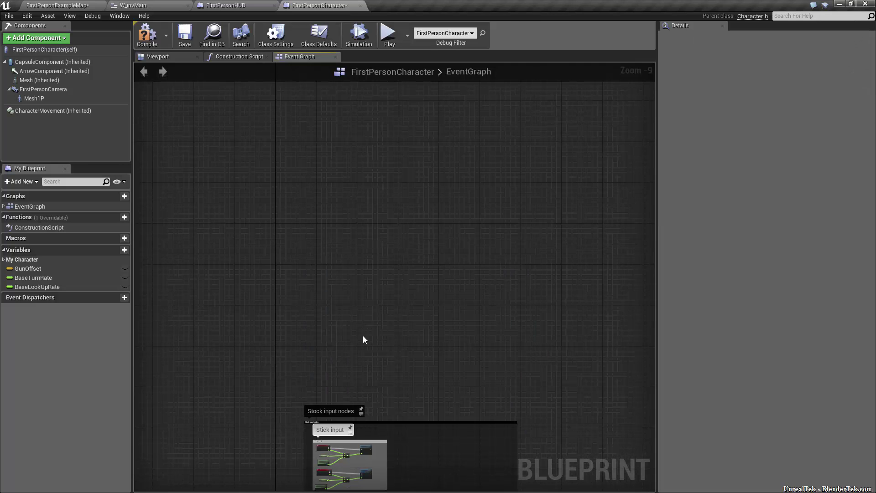
- Add a new variable named MaxUseDist to the FirstPersonCharacter blueprint
{"action": "scroll", "coordinate": [339, 347], "scroll_direction": "up", "scroll_amount": 4}
{"action": "scroll", "coordinate": [280, 308], "scroll_direction": "down", "scroll_amount": 1}
{"action": "right_click_drag", "start_coordinate": [322, 354], "coordinate": [338, 334]}
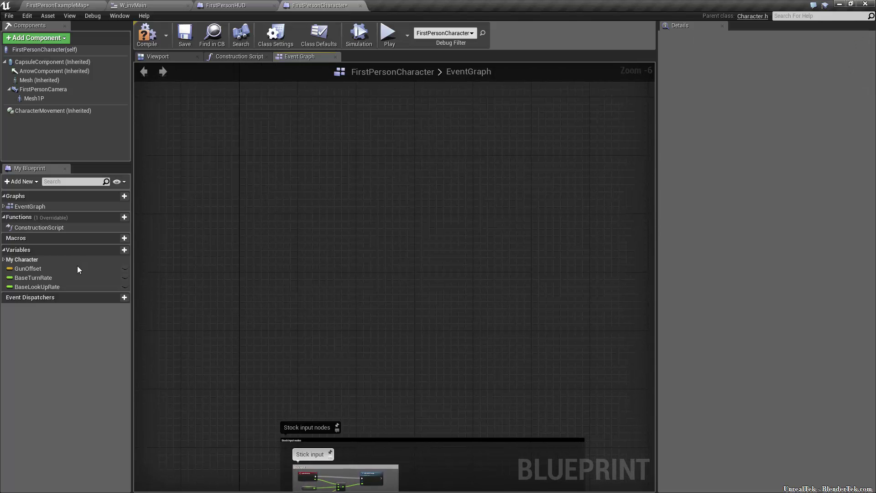
{"action": "left_click", "coordinate": [115, 250]}
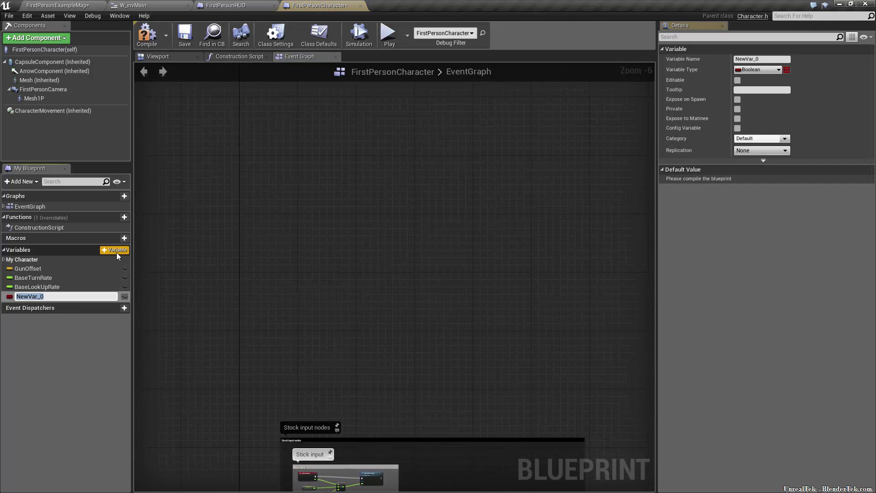
{"action": "type", "text": "Max"}
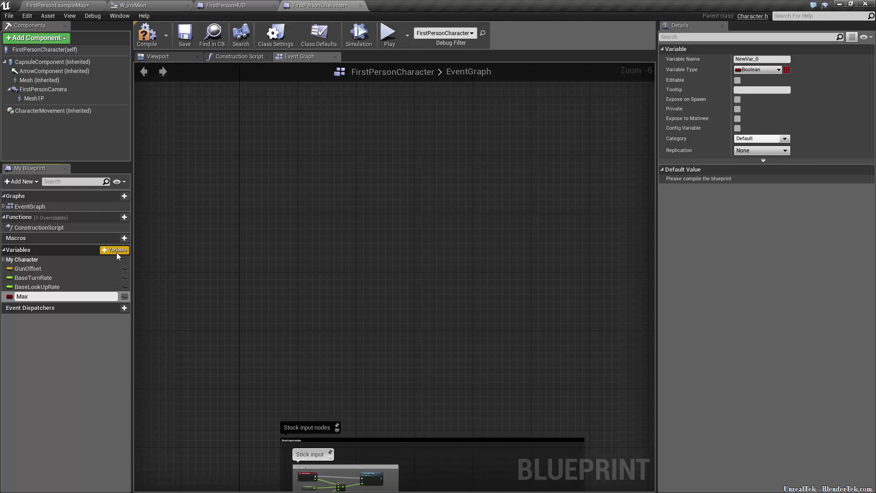
{"action": "type", "text": "UseDist"}
{"action": "key", "text": "Return"}
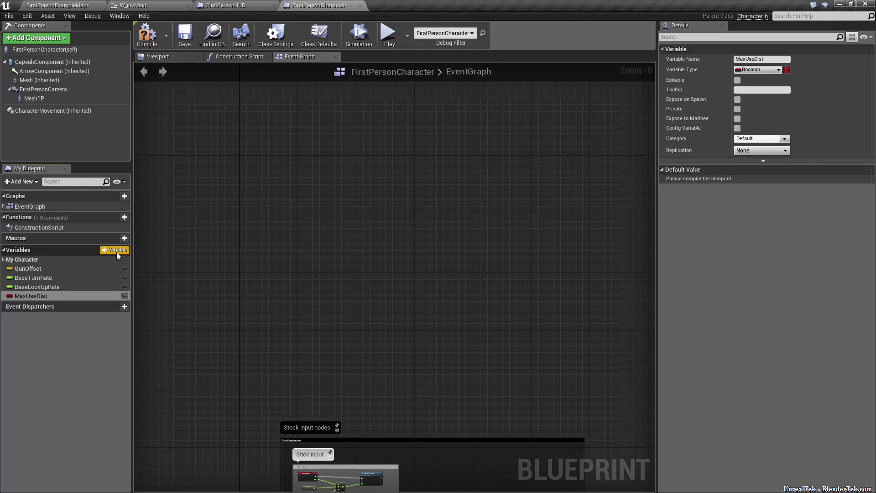
- Rename the MaxUseDist variable as maxUseDist and change its type to Float
{"action": "double_click", "coordinate": [73, 300]}
{"action": "left_click", "coordinate": [73, 299]}
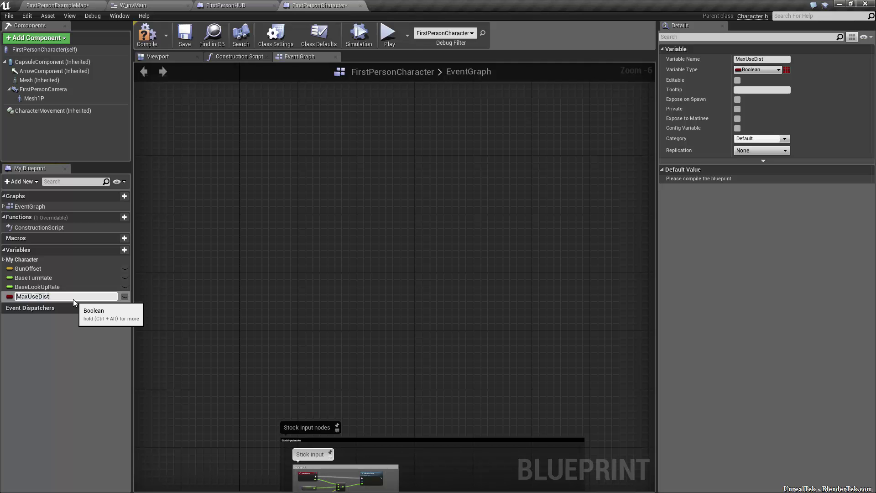
{"action": "key", "text": "Return"}
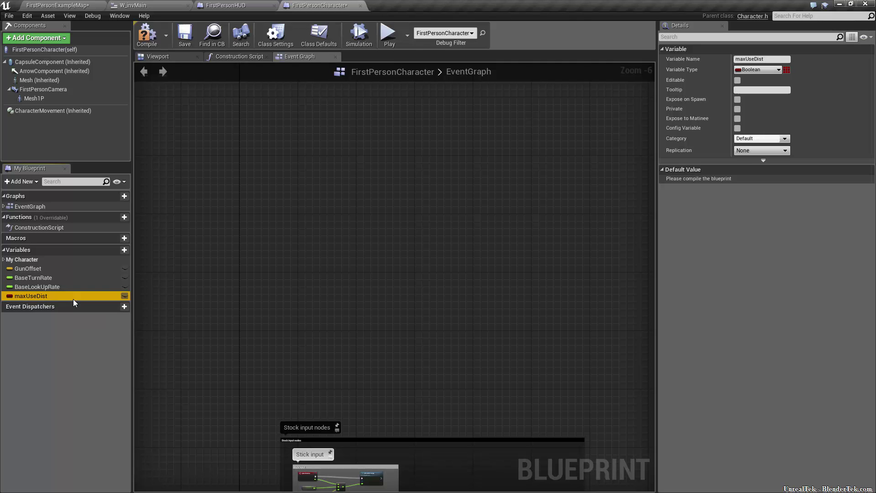
{"action": "left_click", "coordinate": [758, 69]}
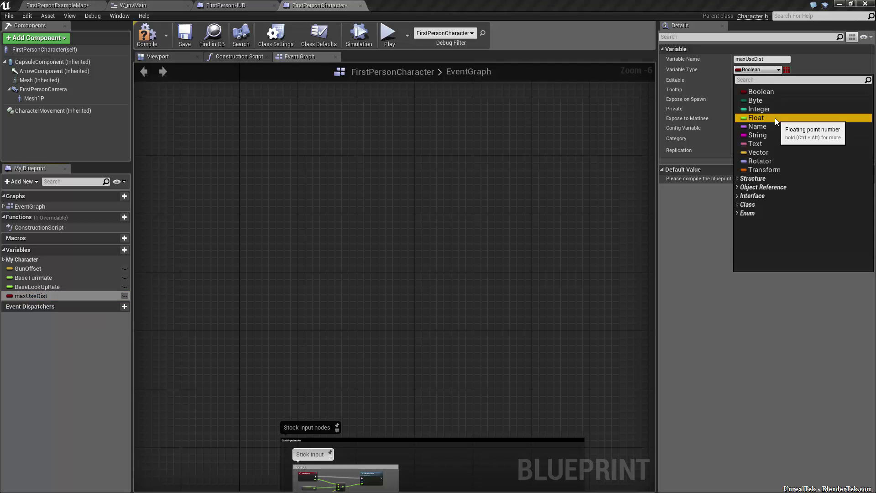
{"action": "left_click", "coordinate": [775, 117]}
- Set maxUseDist's tooltip to "This is the max distance is cm that the palyer can interact with and pick up items at."
{"action": "left_click", "coordinate": [754, 89]}
{"action": "type", "text": "TH"}
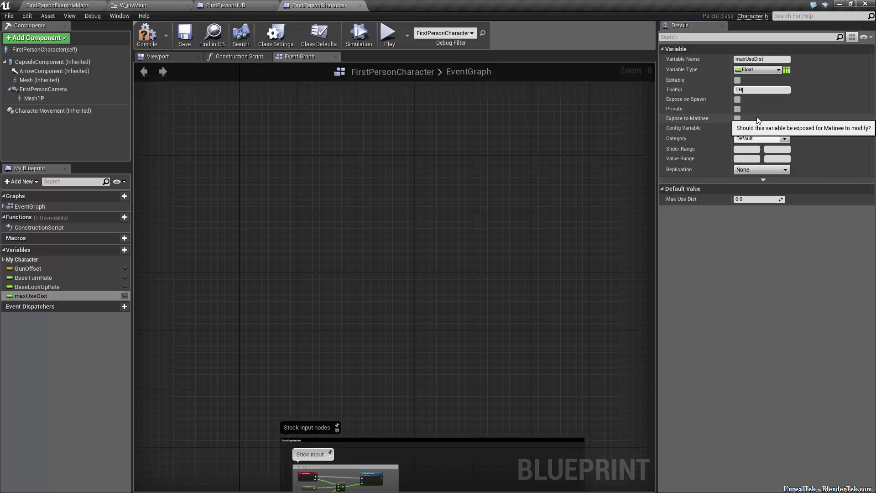
{"action": "type", "text": "is is is the max"}
{"action": "type", "text": " distance is cm t"}
{"action": "type", "text": "hat the"}
{"action": "type", "text": " palyer can"}
{"action": "type", "text": " in"}
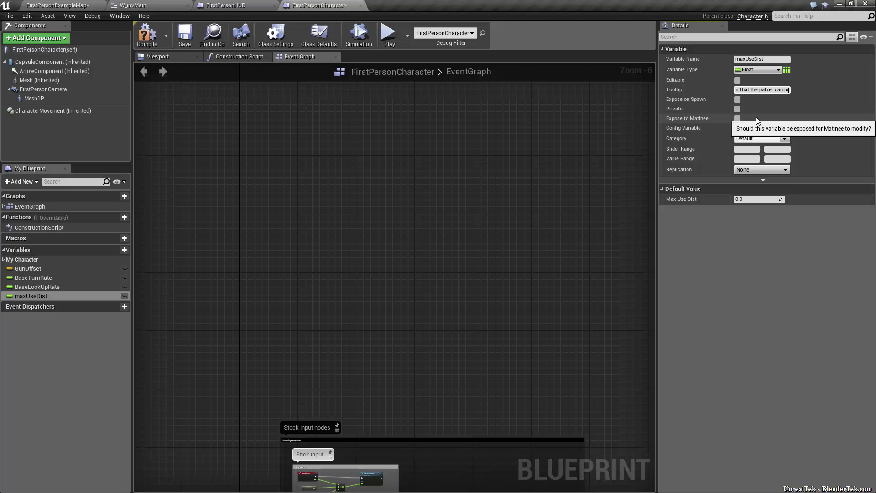
{"action": "type", "text": "teract with and pick up "}
{"action": "type", "text": "items at."}
{"action": "key", "text": "Return"}
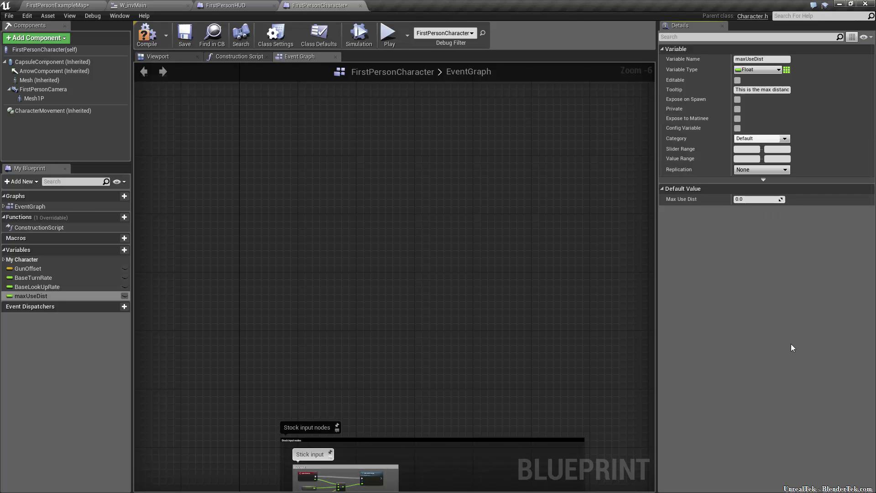
- Set the default value of maxUseDist to 450
{"action": "left_click", "coordinate": [750, 198]}
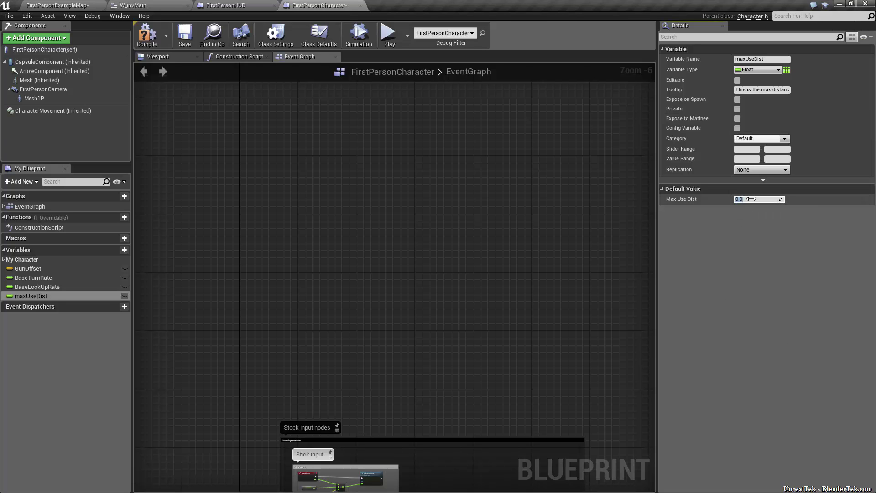
{"action": "type", "text": "450"}
{"action": "key", "text": "Return"}
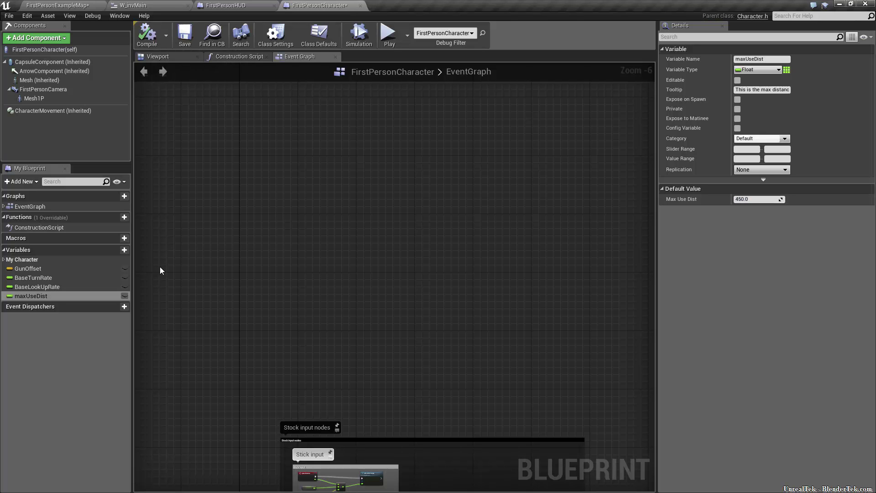
- Add a new function named AddToInv to the FirstPersonCharacter blueprint
{"action": "mouse_move", "coordinate": [108, 216]}
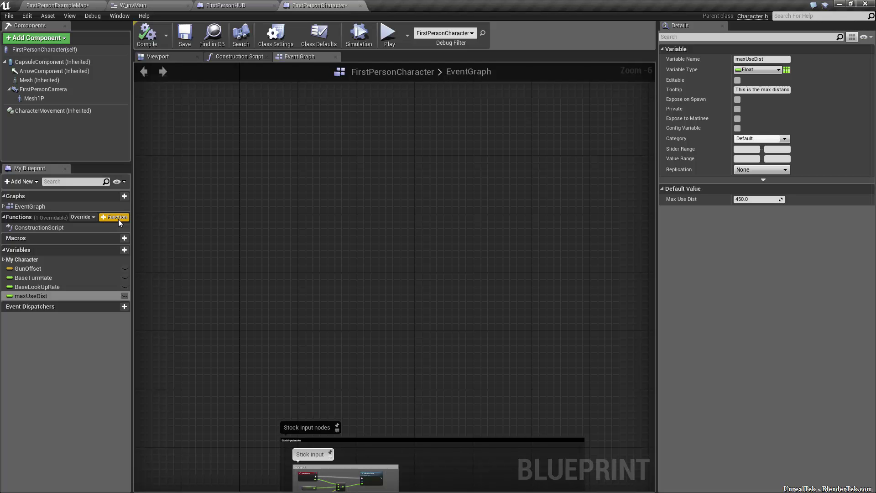
{"action": "left_click", "coordinate": [118, 220]}
{"action": "type", "text": "AddTo"}
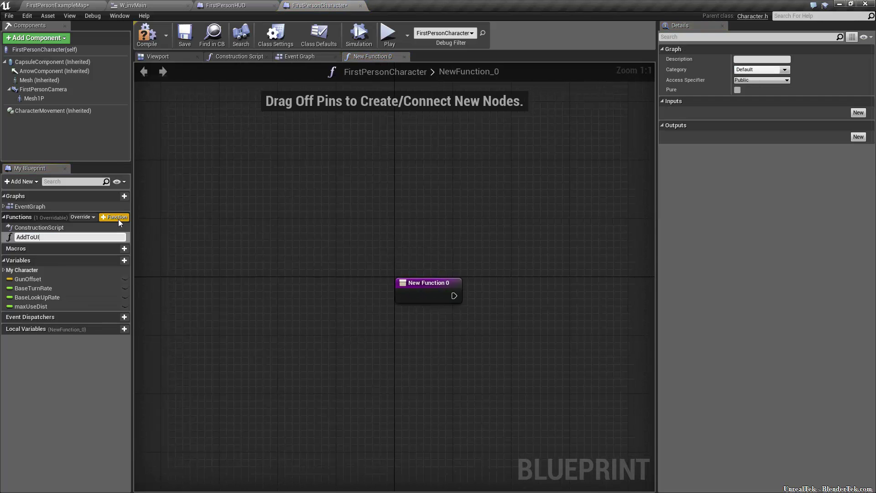
{"action": "type", "text": "Inv"}
{"action": "key", "text": "Return"}
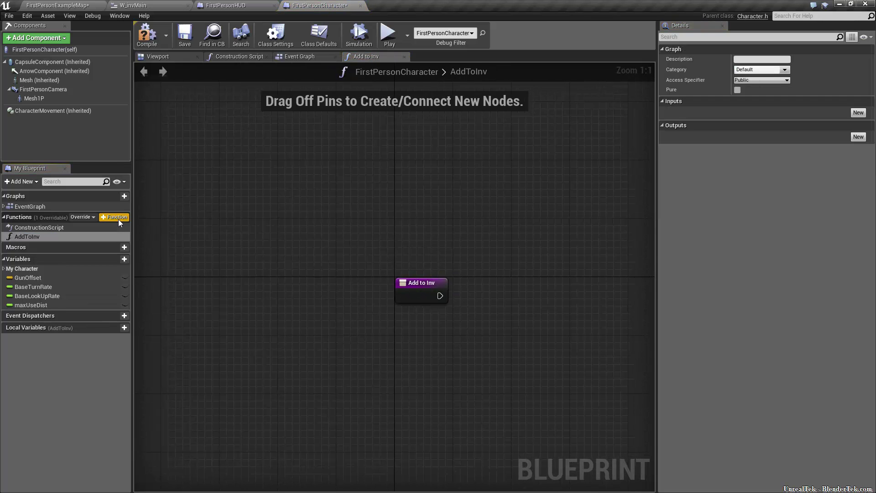
- Add another function named TraceItem and go back to the AddToInv function's graph
{"action": "left_click", "coordinate": [121, 218]}
{"action": "type", "text": "Tra"}
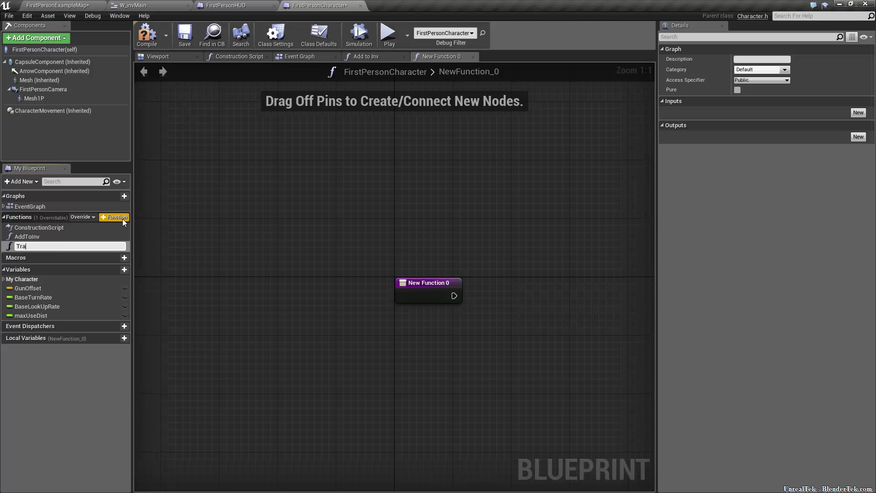
{"action": "type", "text": "ceItem"}
{"action": "key", "text": "Return"}
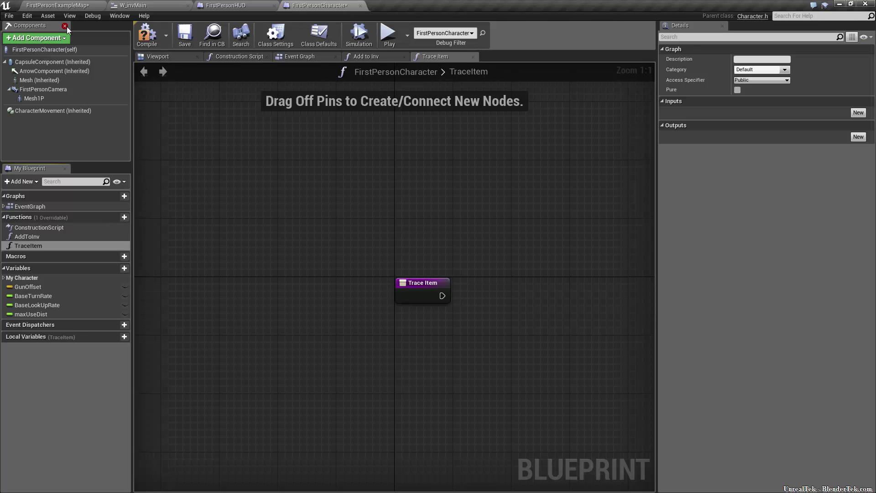
{"action": "left_click", "coordinate": [366, 56]}
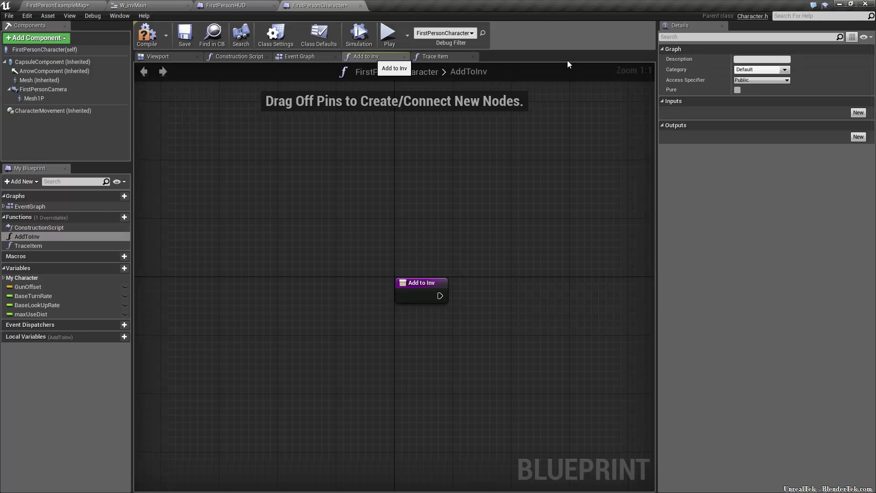
- Set AddToInv's description to say that the raytraced (aka linetraced) item we select will be added to the inventory
{"action": "left_click", "coordinate": [758, 59]}
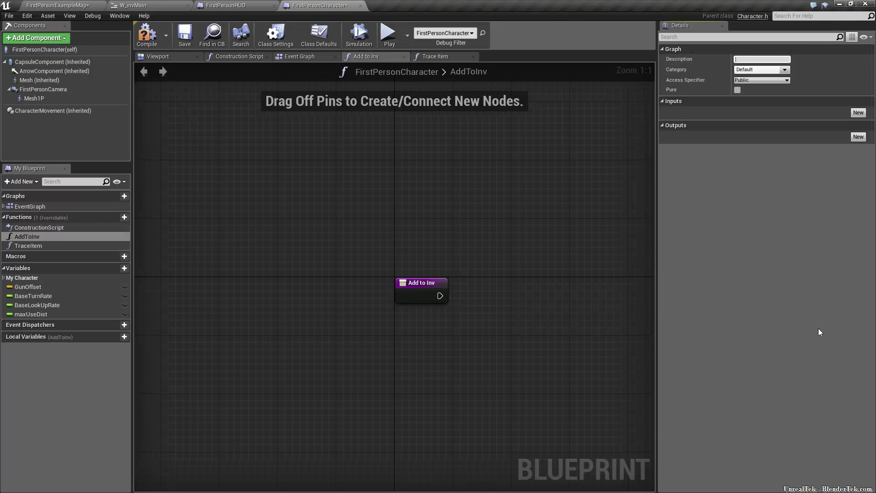
{"action": "type", "text": "The raytraced (aka linetraced) item we select, will be added to the invento"}
{"action": "type", "text": "en de"}
- Describe TraceItem as using a linetrace and a variable to be able to interact with the item, and save the blueprint and map
{"action": "double_click", "coordinate": [42, 246]}
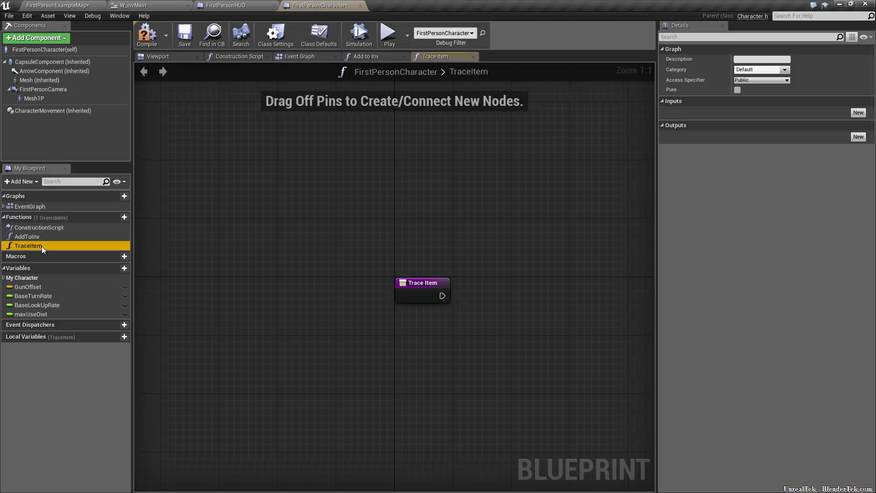
{"action": "left_click", "coordinate": [748, 59]}
{"action": "type", "text": "T"}
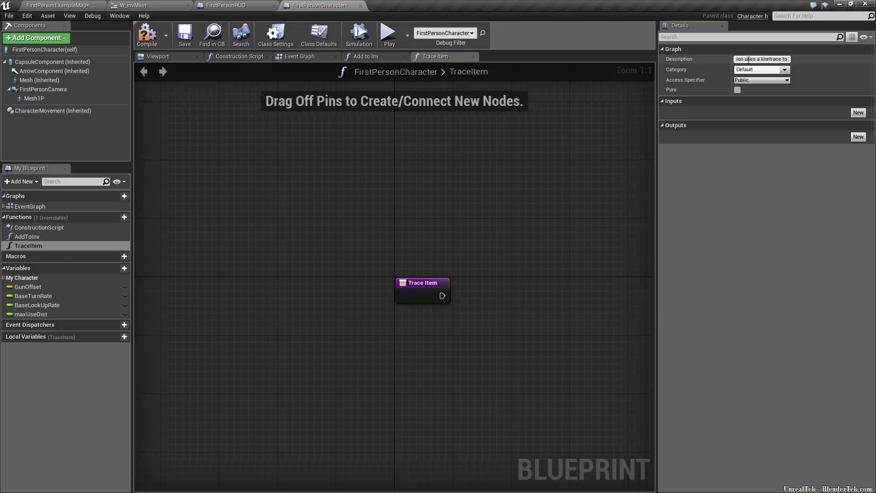
{"action": "type", "text": ", and"}
{"action": "type", "text": "a variable"}
{"action": "key", "text": "Return"}
{"action": "type", "text": "to be able to intera"}
{"action": "type", "text": "ct with it."}
{"action": "key", "text": "Return"}
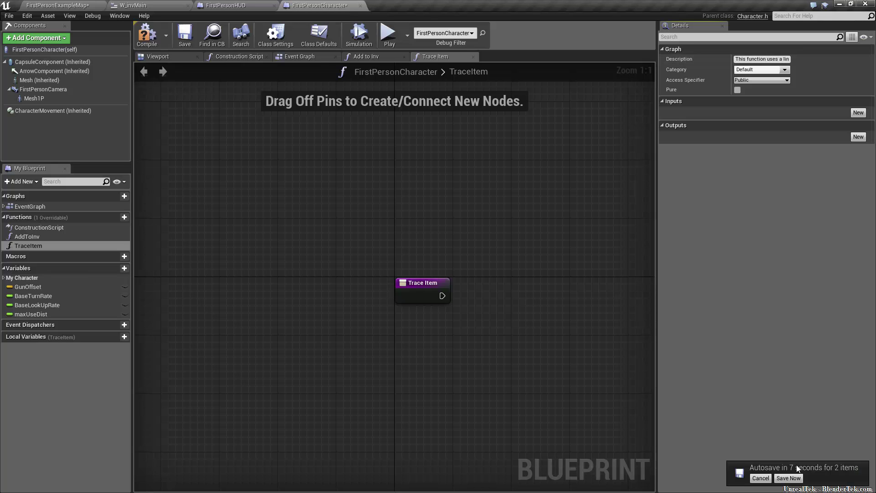
{"action": "left_click", "coordinate": [185, 35]}
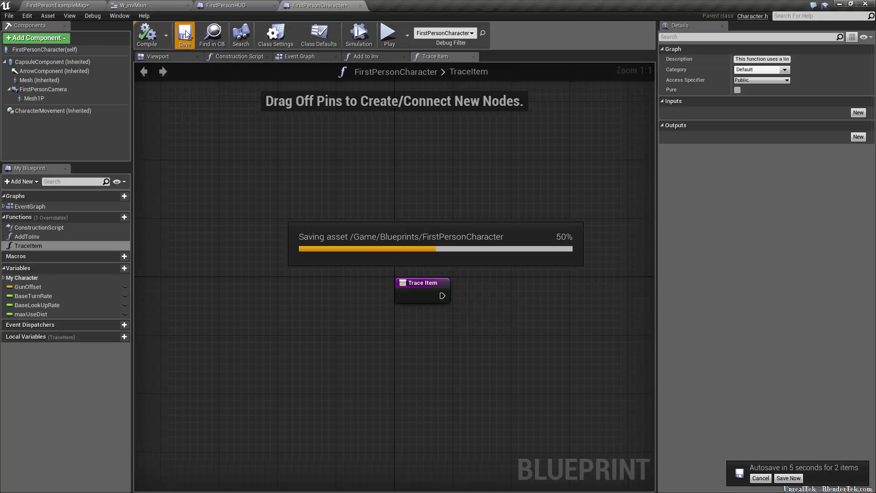
{"action": "left_click", "coordinate": [790, 478]}
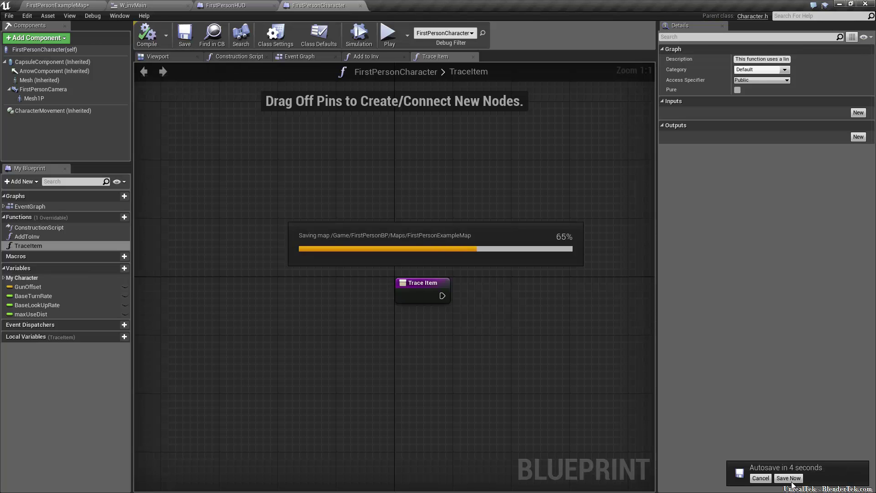
- Create a new Structure asset in the Blueprints > Actor folder of the project content
{"action": "left_click", "coordinate": [34, 5]}
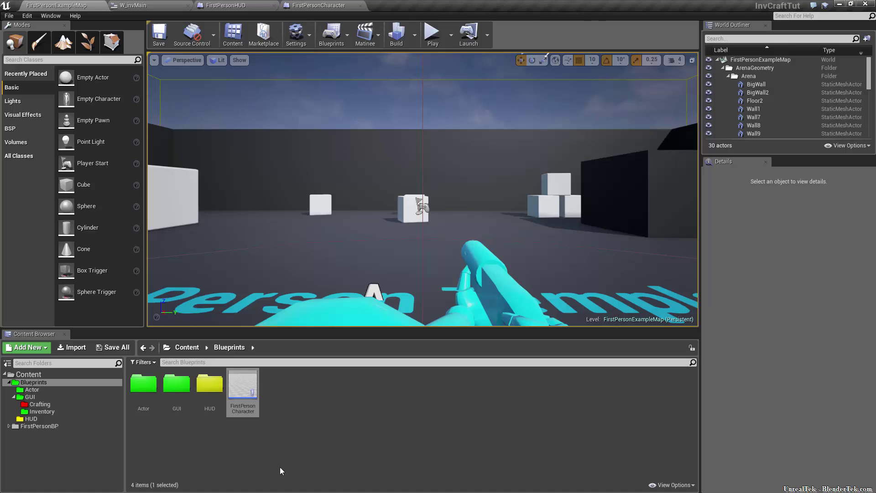
{"action": "left_click", "coordinate": [57, 390]}
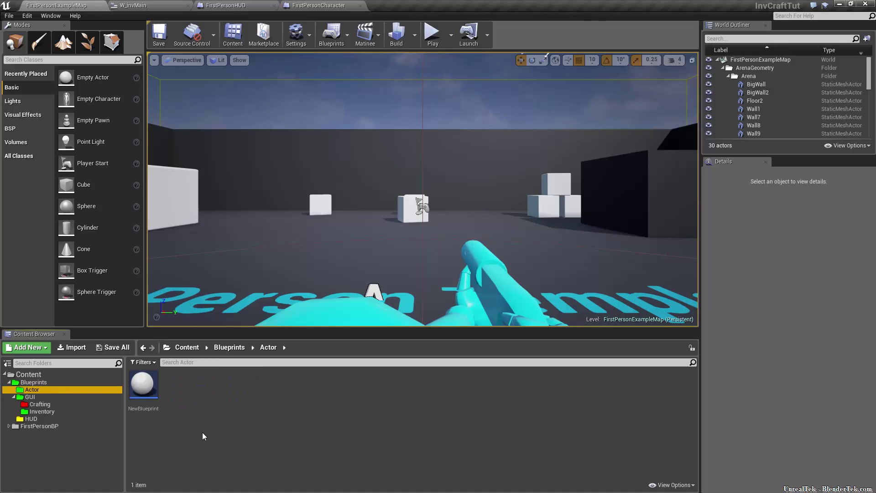
{"action": "right_click", "coordinate": [198, 419]}
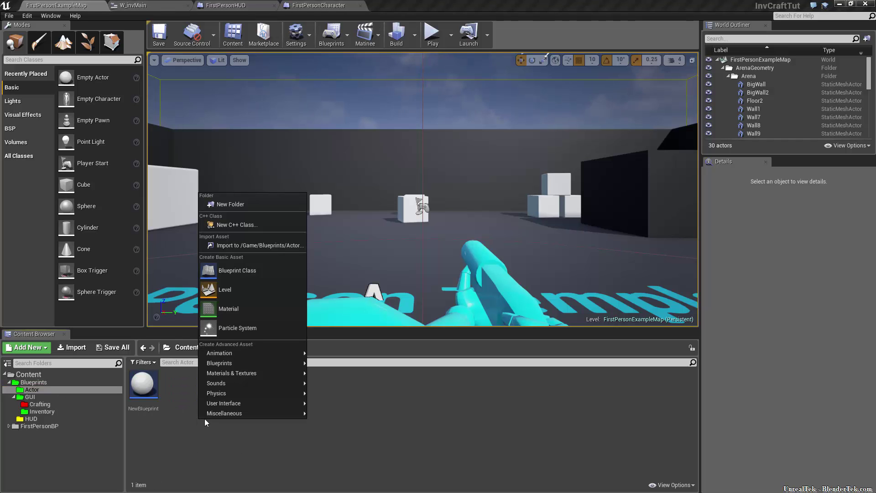
{"action": "mouse_move", "coordinate": [256, 361]}
{"action": "left_click", "coordinate": [363, 467]}
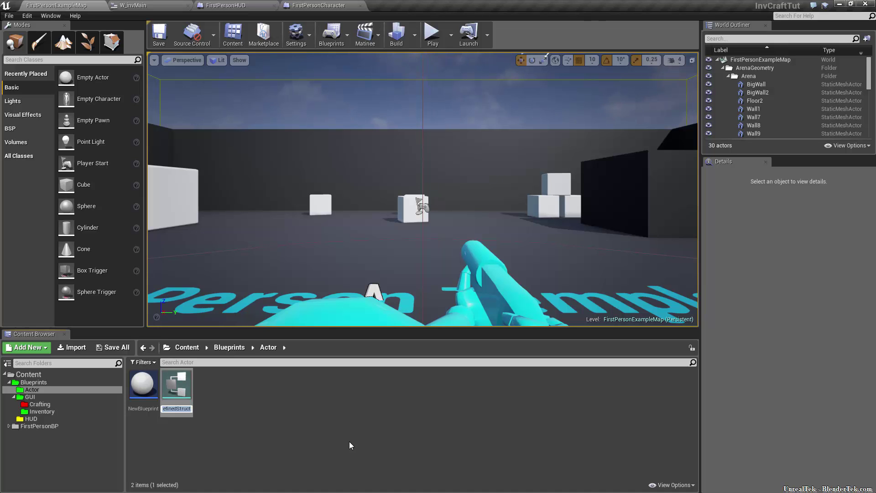
- Name the new structure asset S_itemData
{"action": "type", "text": "S_"}
{"action": "type", "text": "item"}
{"action": "type", "text": "Deta"}
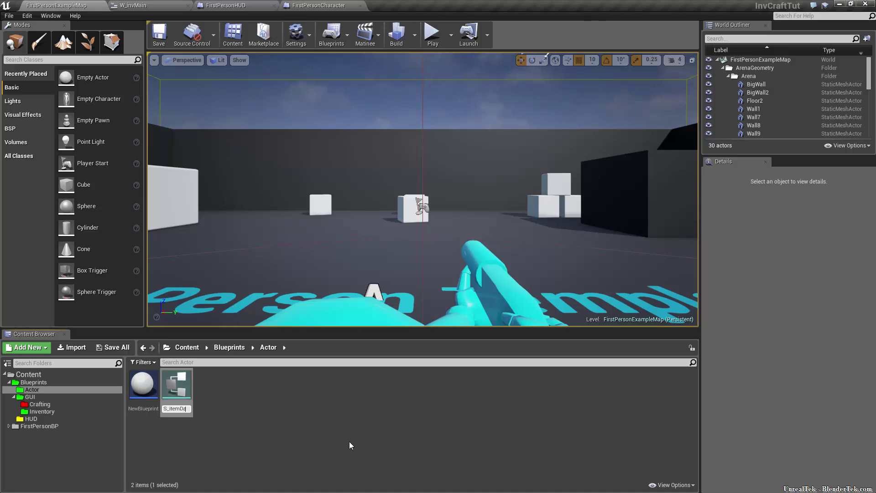
{"action": "key", "text": "BackSpace"}
{"action": "key", "text": "BackSpace"}
{"action": "type", "text": "ata"}
{"action": "key", "text": "BackSpace"}
{"action": "key", "text": "BackSpace"}
{"action": "key", "text": "BackSpace"}
{"action": "key", "text": "BackSpace"}
{"action": "type", "text": "ata"}
{"action": "key", "text": "Return"}
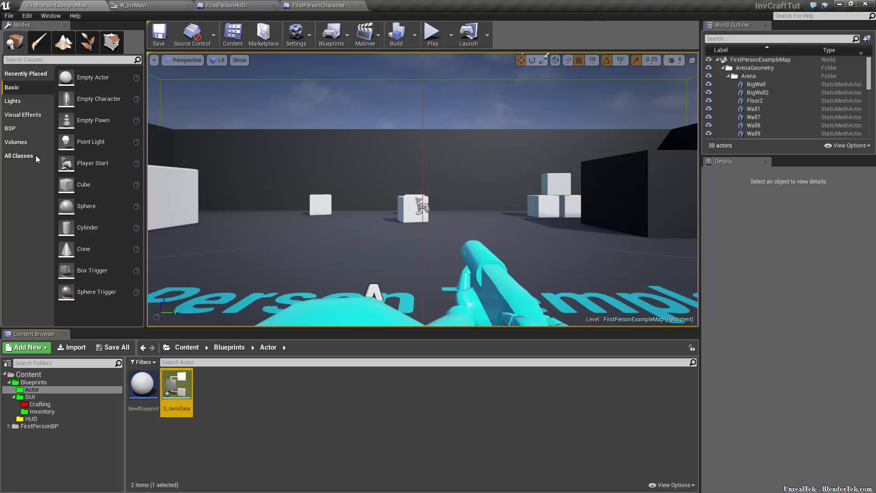
- Open the S_itemData structure and turn its first member into a String variable named itemName
{"action": "double_click", "coordinate": [173, 386]}
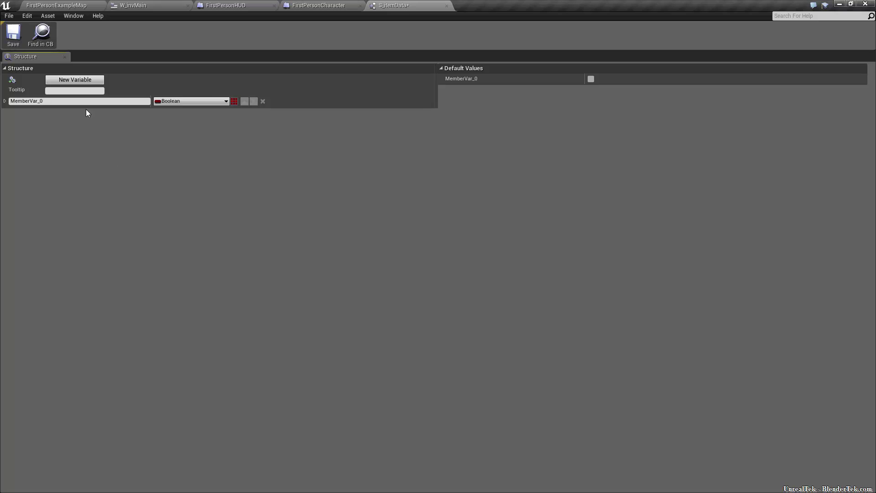
{"action": "left_click", "coordinate": [114, 101]}
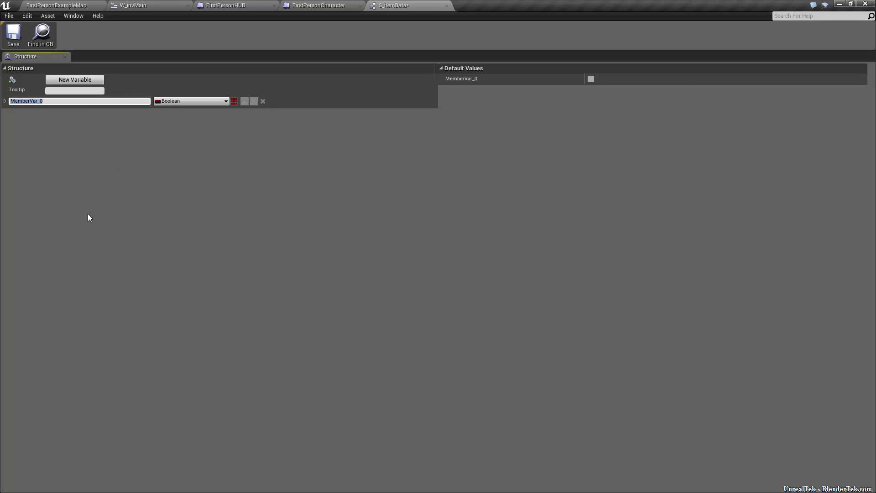
{"action": "type", "text": "itemName"}
{"action": "key", "text": "Return"}
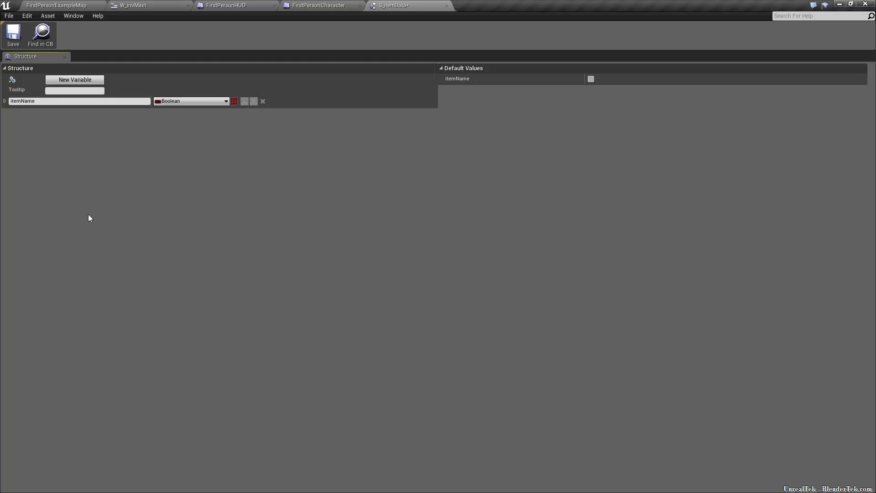
{"action": "left_click", "coordinate": [177, 101]}
{"action": "left_click", "coordinate": [190, 168]}
- Add a Float member variable named weight to the S_itemData structure
{"action": "left_click", "coordinate": [74, 80]}
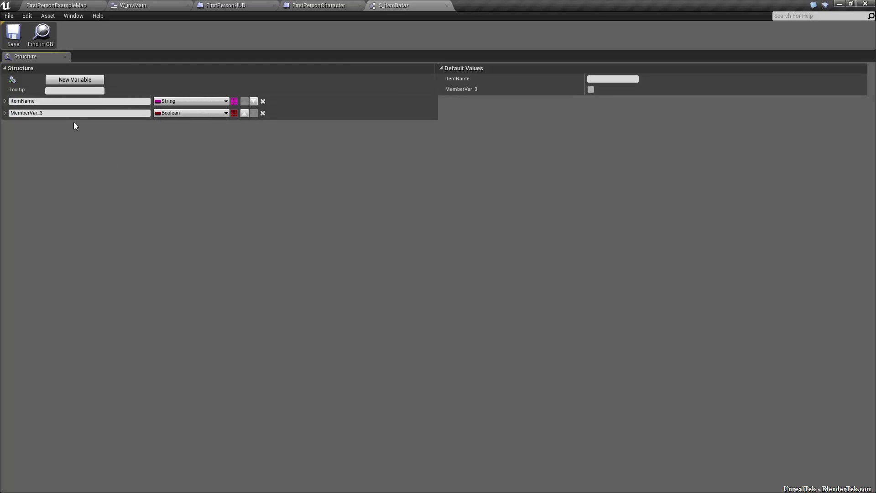
{"action": "left_click", "coordinate": [73, 113]}
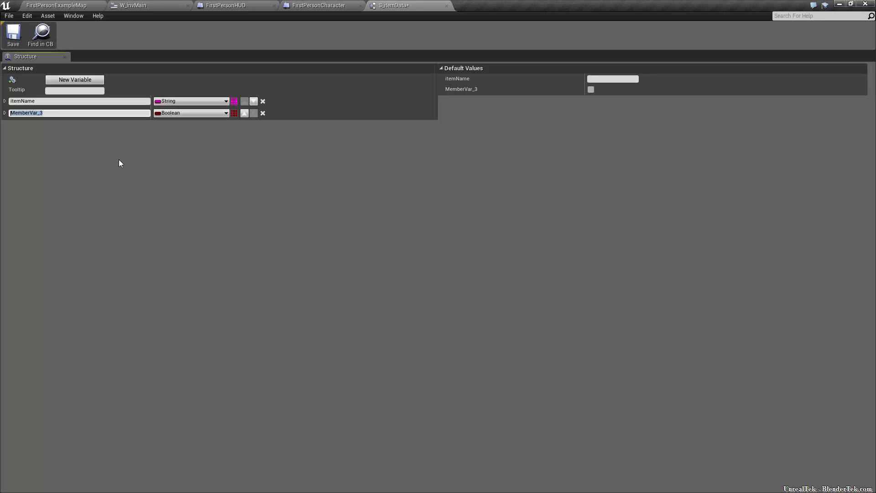
{"action": "type", "text": "weight"}
{"action": "key", "text": "Return"}
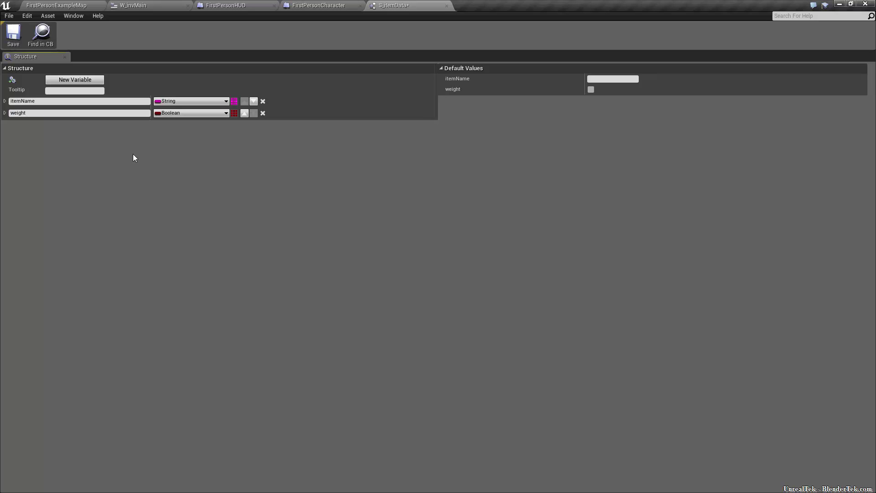
{"action": "left_click", "coordinate": [167, 114]}
{"action": "left_click", "coordinate": [187, 160]}
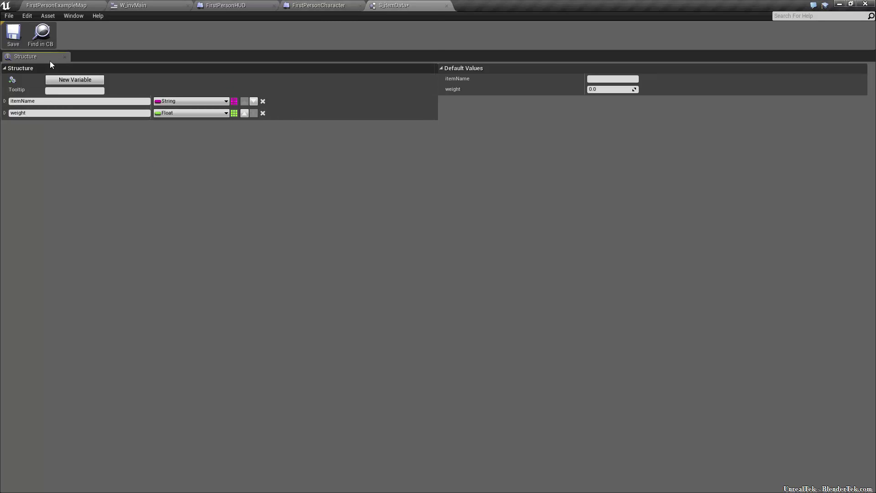
- Add a String member variable named itemDetails to the S_itemData structure
{"action": "left_click", "coordinate": [77, 79]}
{"action": "type", "text": "itemDetails"}
{"action": "key", "text": "Return"}
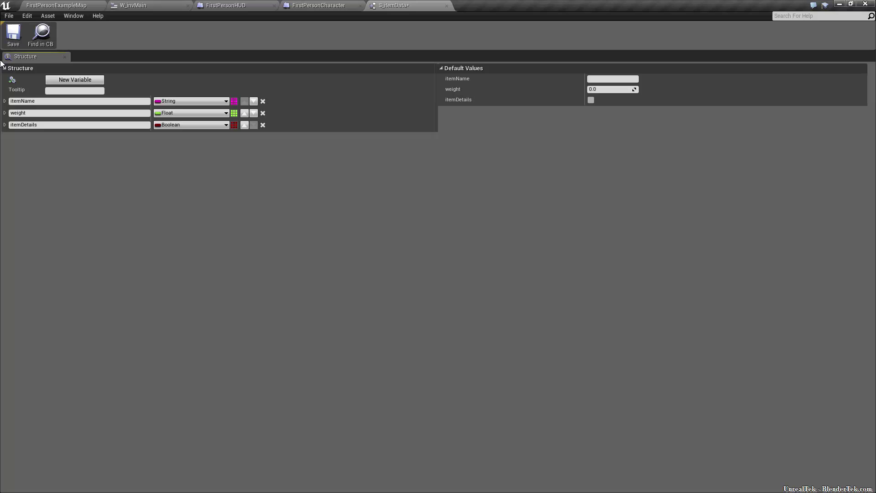
{"action": "left_click", "coordinate": [196, 124]}
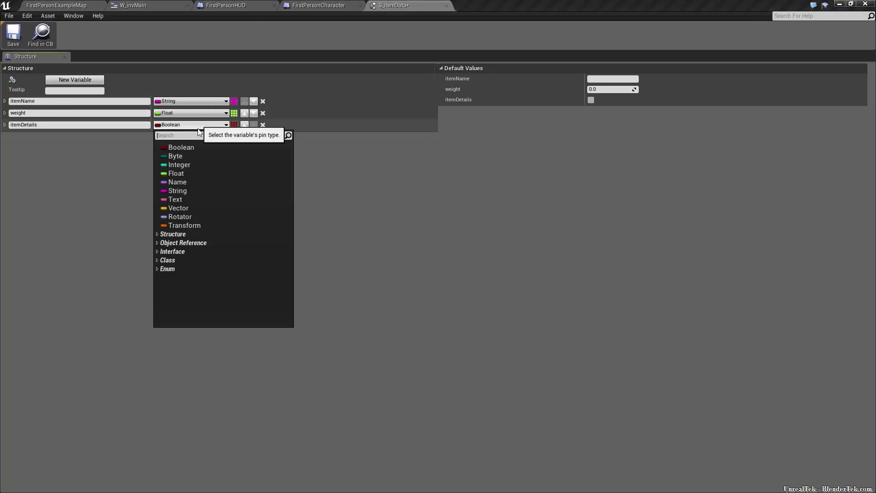
{"action": "left_click", "coordinate": [183, 189]}
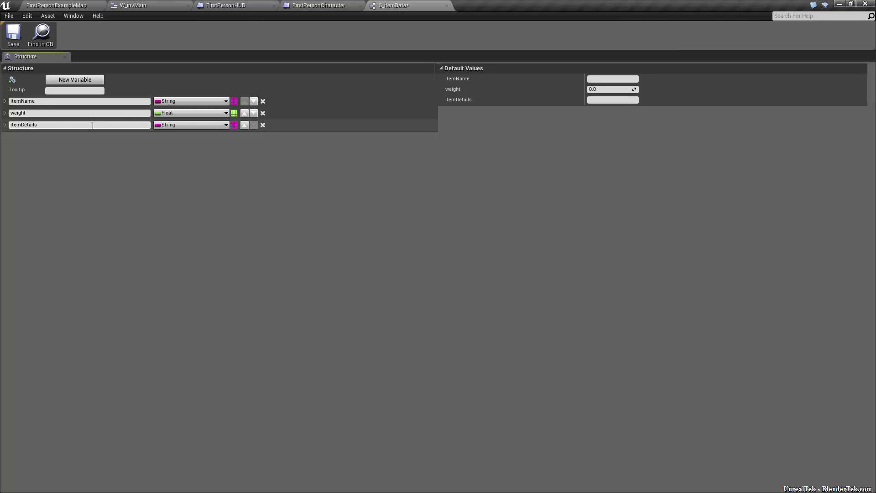
- Add a Texture 2D object reference member named thumbnail to S_itemData and save the structure
{"action": "left_click", "coordinate": [51, 79]}
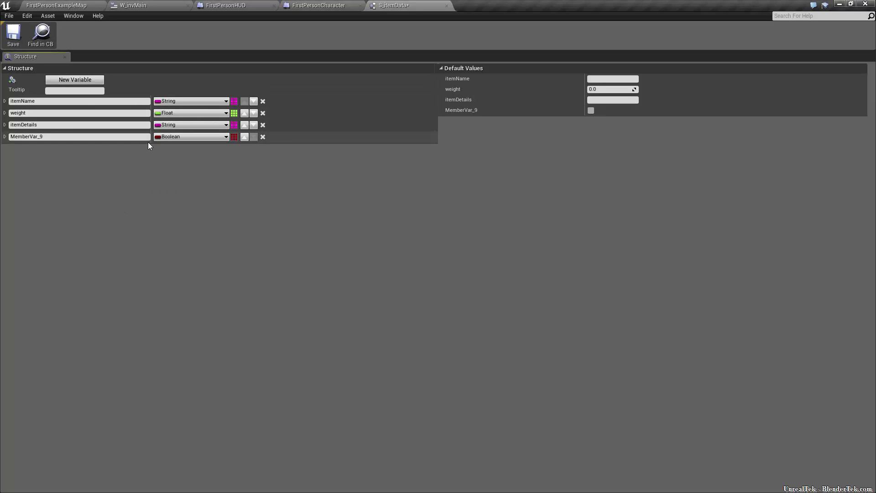
{"action": "left_click", "coordinate": [196, 136]}
{"action": "type", "text": "texture 2d"}
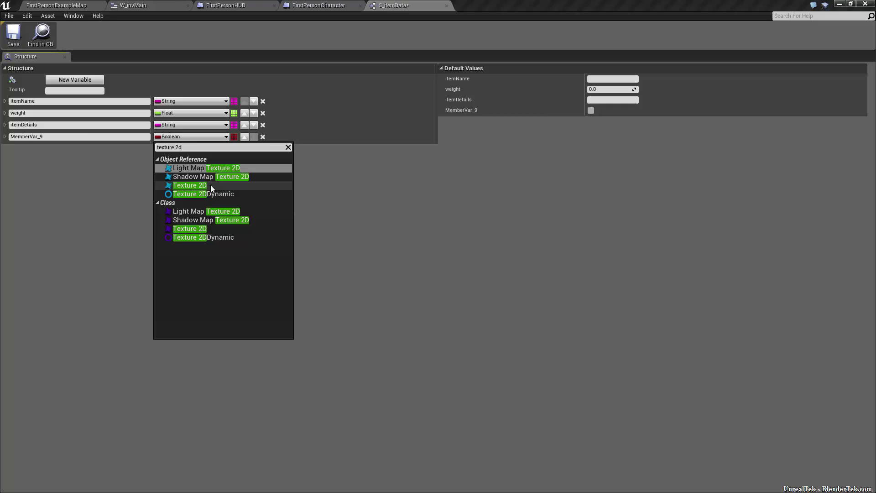
{"action": "left_click", "coordinate": [210, 186]}
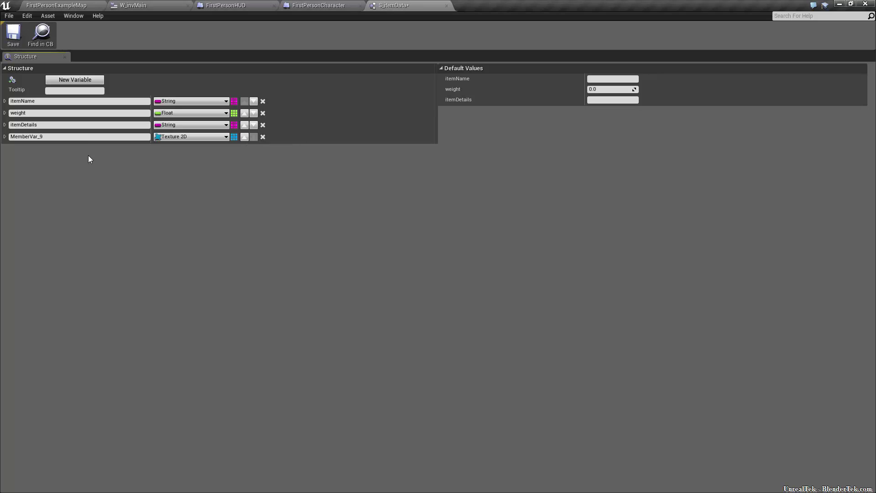
{"action": "double_click", "coordinate": [87, 137]}
{"action": "type", "text": "thumbnail"}
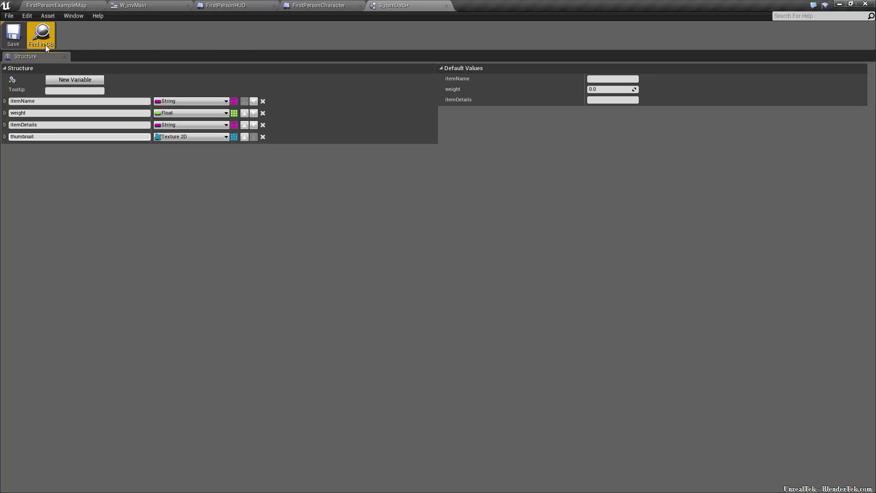
{"action": "left_click", "coordinate": [14, 34]}
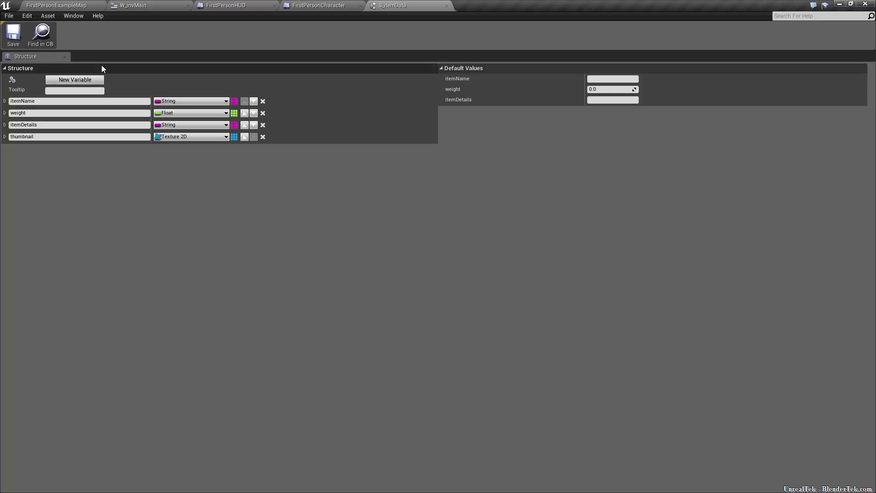
- Add a Float member variable named swordDamage to the S_itemData structure
{"action": "left_click", "coordinate": [83, 81]}
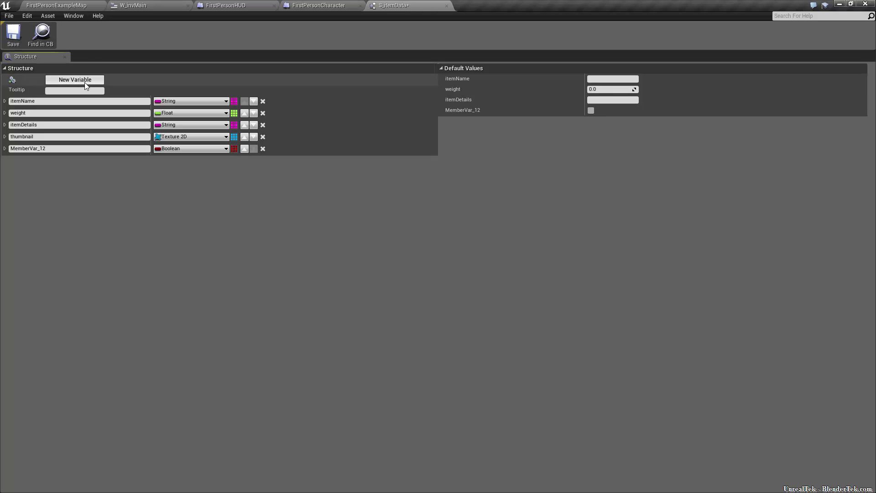
{"action": "left_click", "coordinate": [96, 149]}
{"action": "type", "text": "sword"}
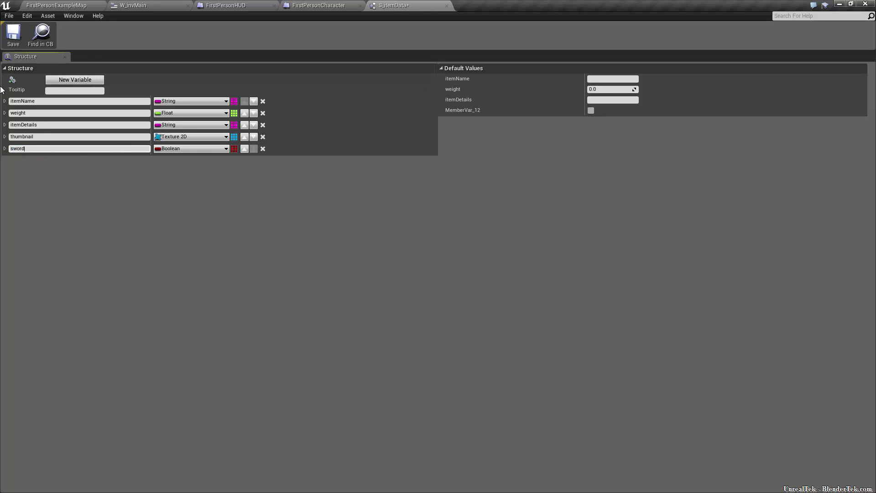
{"action": "type", "text": "Damage"}
{"action": "key", "text": "Return"}
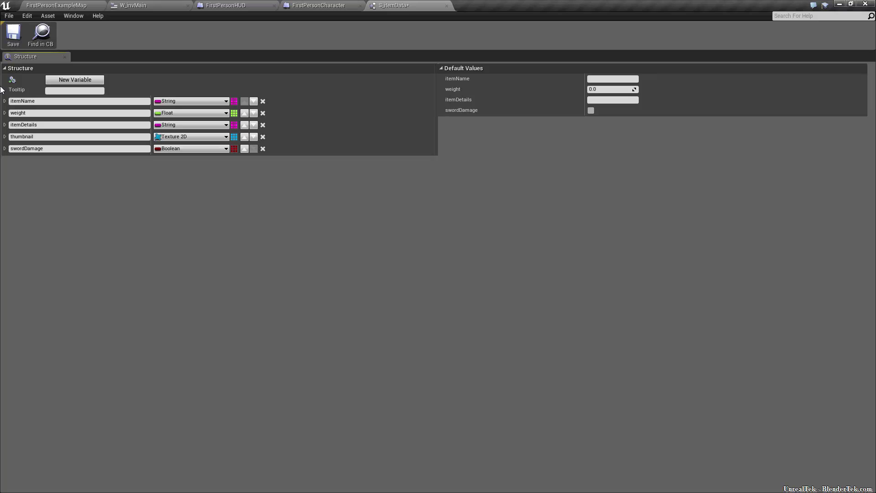
{"action": "left_click", "coordinate": [207, 149]}
{"action": "left_click", "coordinate": [195, 196]}
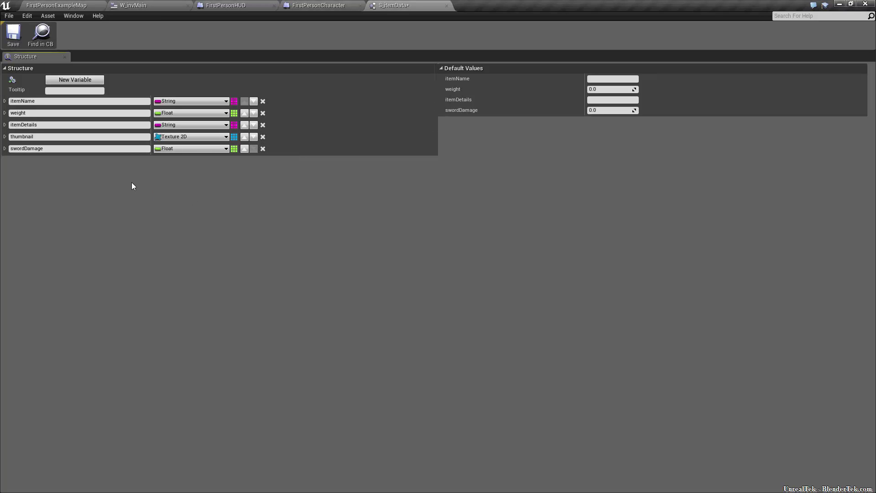
- Remove the swordDamage member from S_itemData and save the structure
{"action": "double_click", "coordinate": [24, 149]}
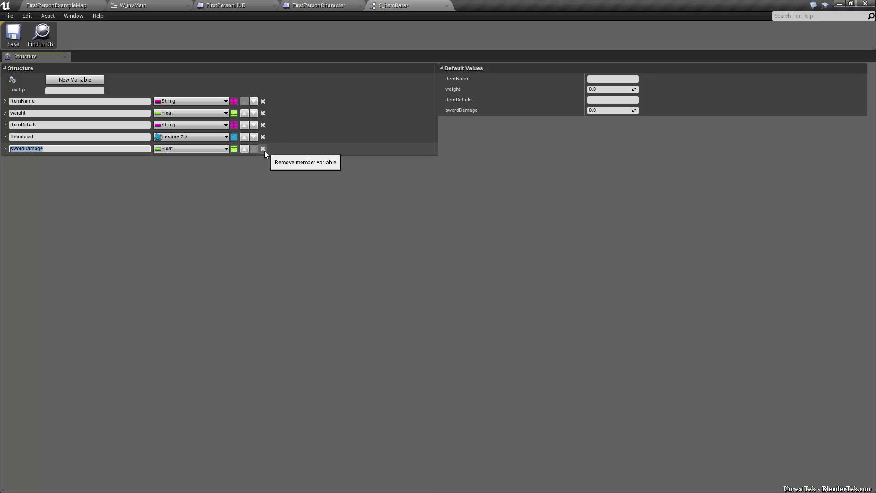
{"action": "left_click", "coordinate": [263, 149]}
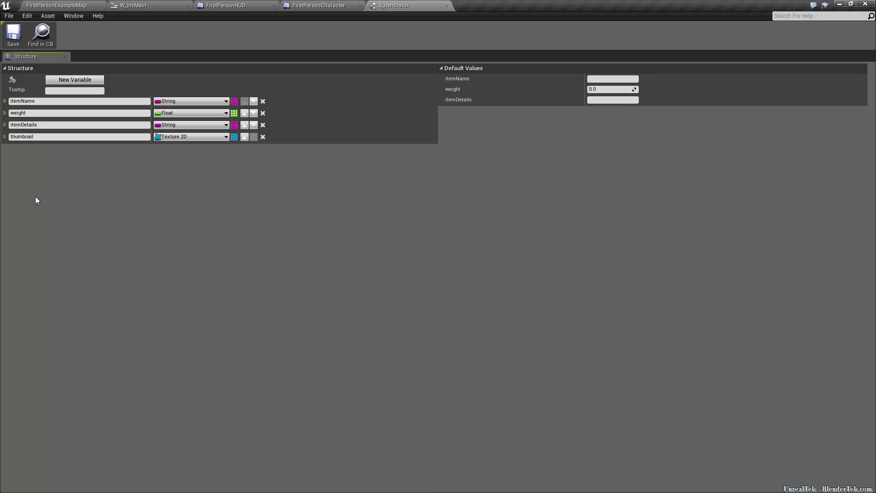
{"action": "left_click", "coordinate": [13, 34]}
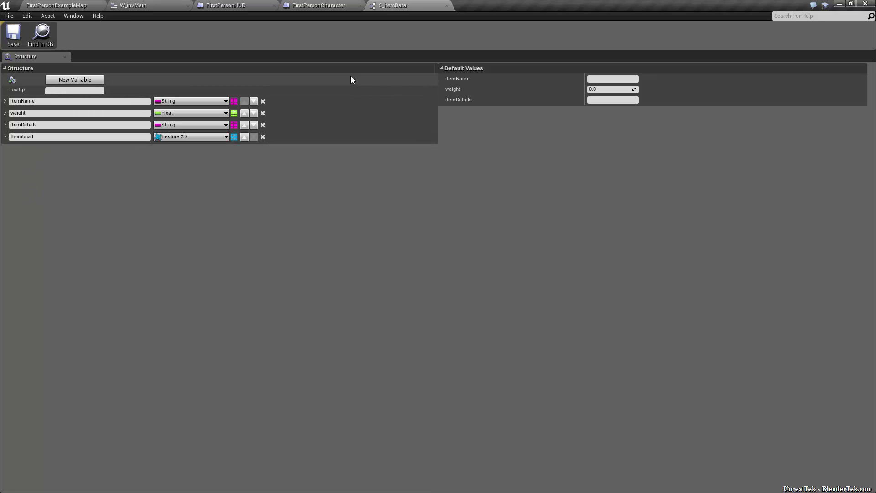
- Rename the new Actor Blueprint in the Actor folder as BP_itemMaster
{"action": "left_click", "coordinate": [49, 4]}
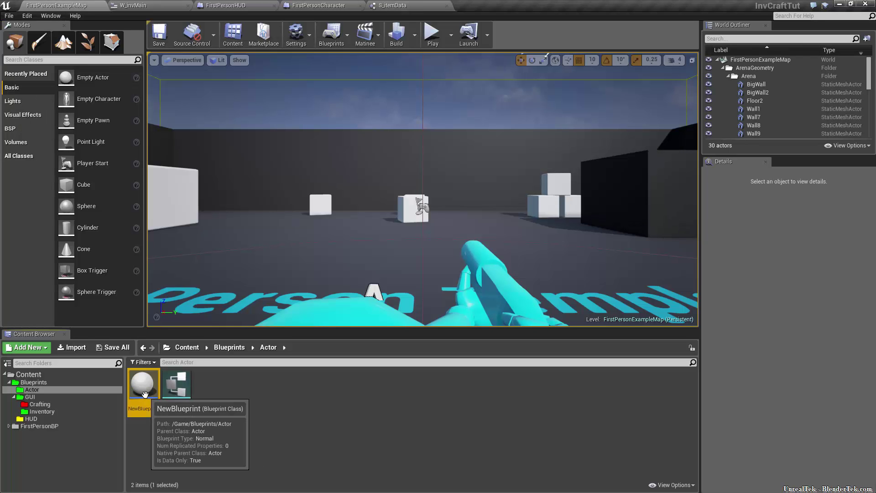
{"action": "key", "text": "F2"}
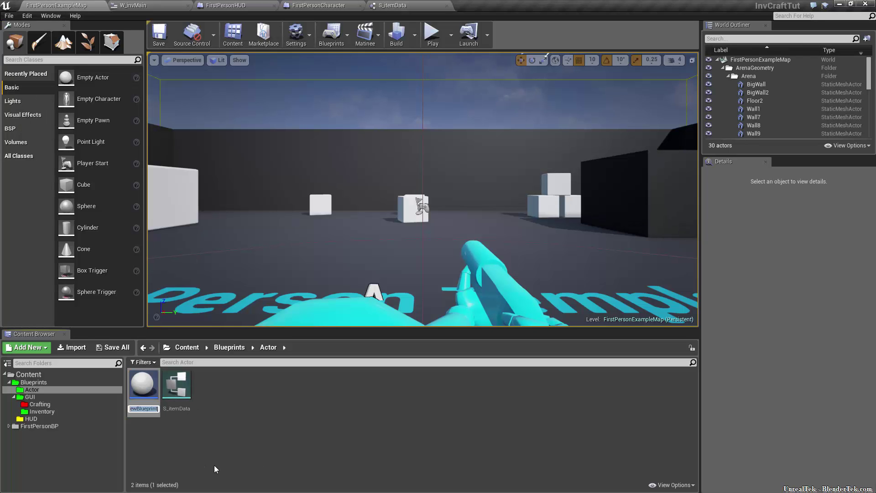
{"action": "type", "text": "BP_master"}
{"action": "key", "text": "BackSpace"}
{"action": "key", "text": "BackSpace"}
{"action": "key", "text": "BackSpace"}
{"action": "key", "text": "BackSpace"}
{"action": "key", "text": "BackSpace"}
{"action": "key", "text": "BackSpace"}
{"action": "type", "text": "itemMaster"}
{"action": "key", "text": "Return"}
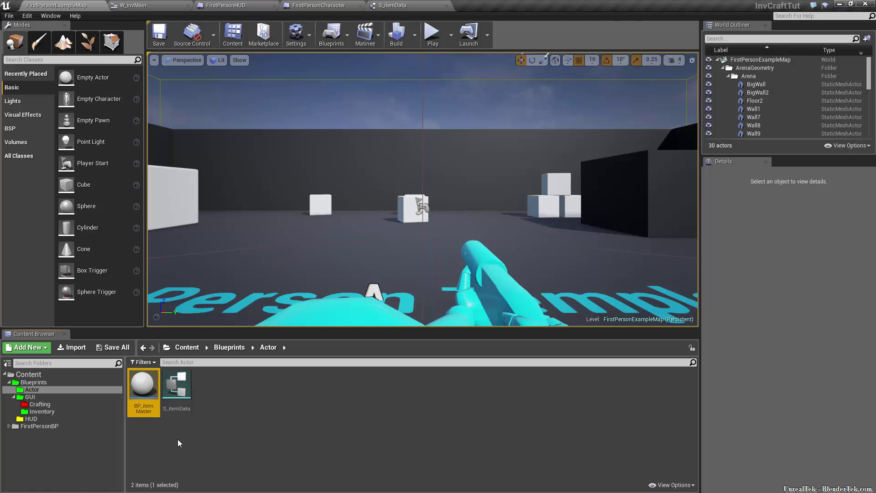
- Open BP_itemMaster and delete all default event nodes from its Event Graph
{"action": "double_click", "coordinate": [154, 403]}
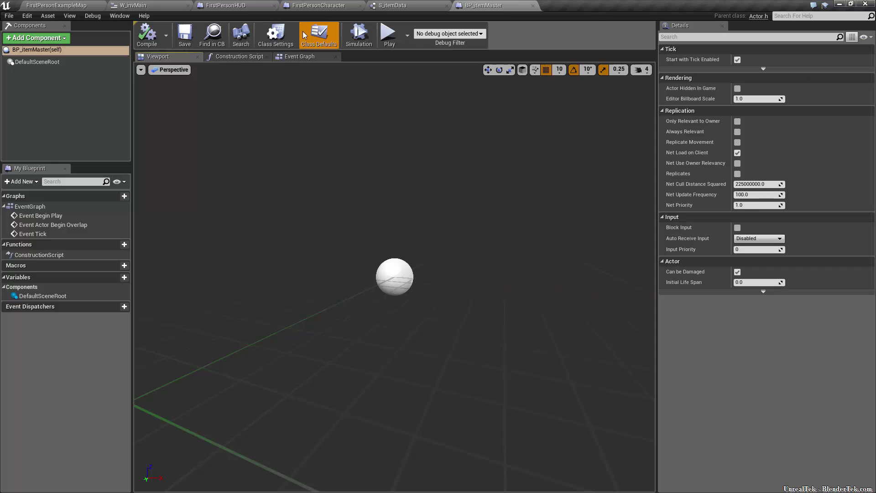
{"action": "left_click", "coordinate": [296, 56]}
{"action": "key", "text": "ctrl+a"}
{"action": "key", "text": "Delete"}
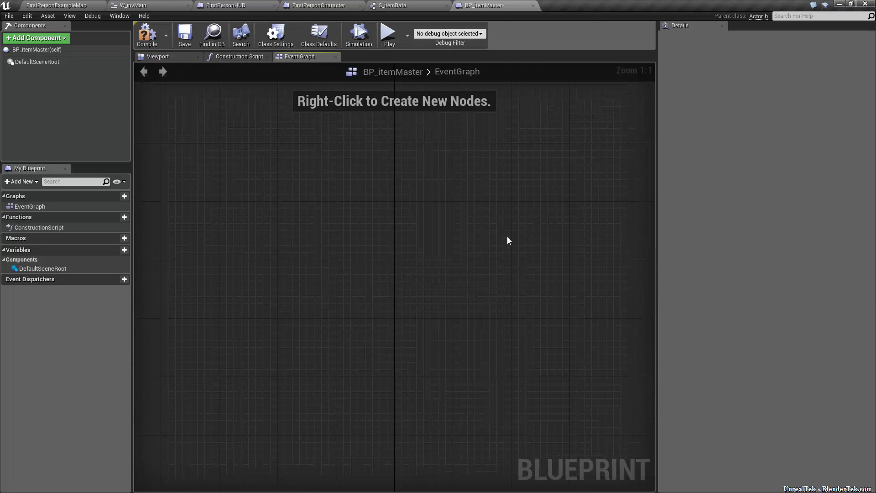
- Add a variable named S_itemData to BP_itemMaster, using the S_itemData structure as its type
{"action": "left_click", "coordinate": [114, 251]}
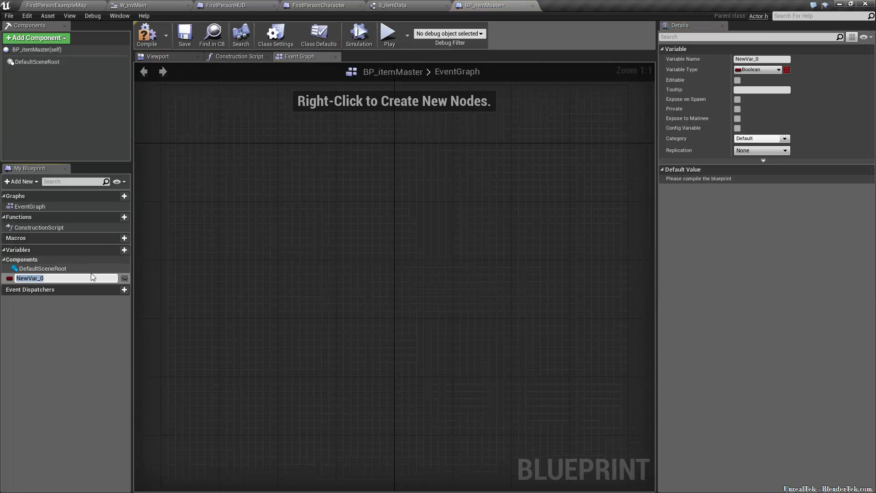
{"action": "type", "text": "S_itemData"}
{"action": "key", "text": "Return"}
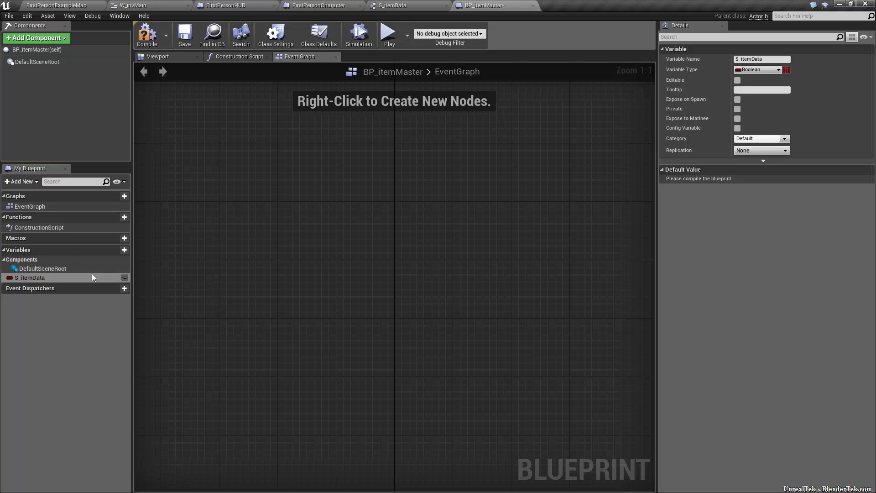
{"action": "left_click", "coordinate": [763, 69]}
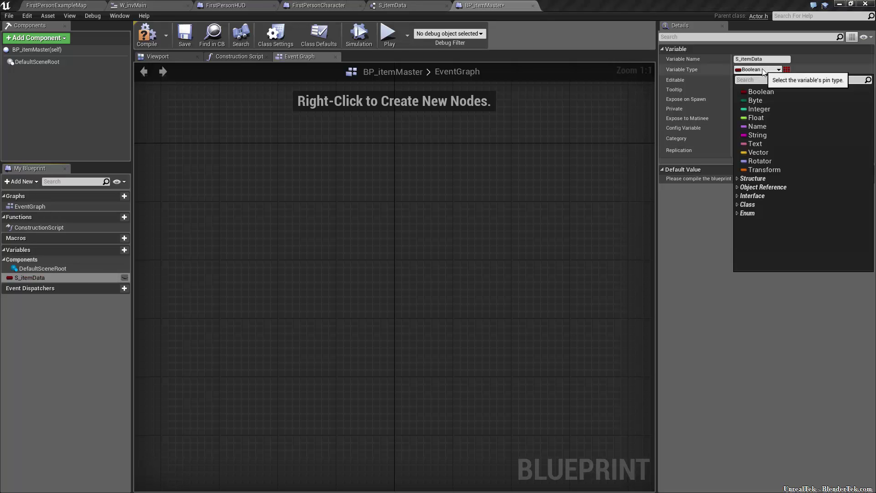
{"action": "type", "text": "S_"}
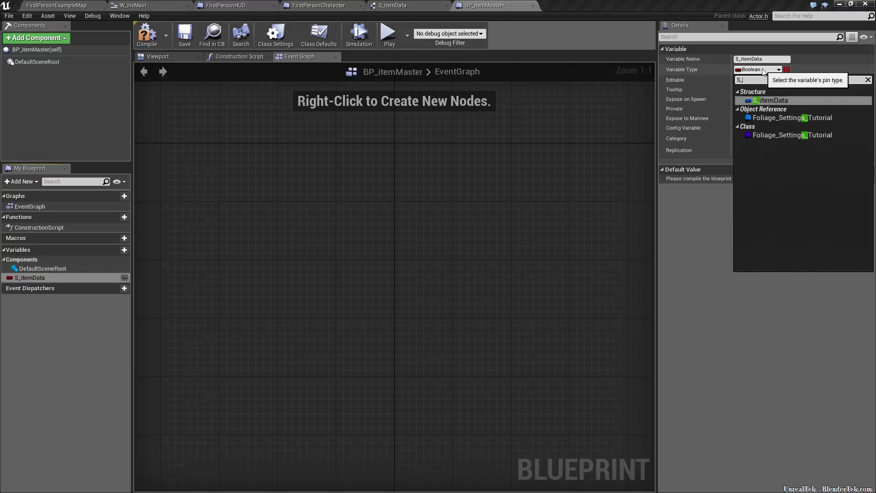
{"action": "left_click", "coordinate": [781, 101]}
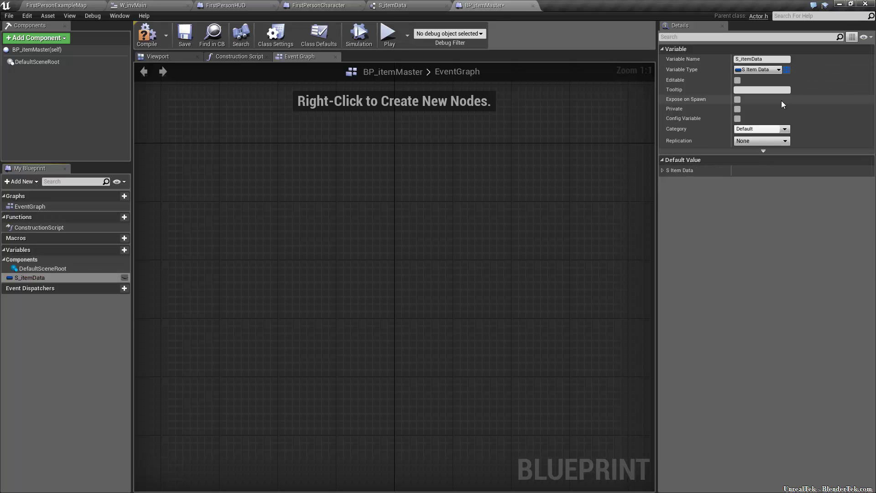
- Make the S_itemData variable an array, compile and save BP_itemMaster, and close it to return to the level
{"action": "left_click", "coordinate": [786, 71]}
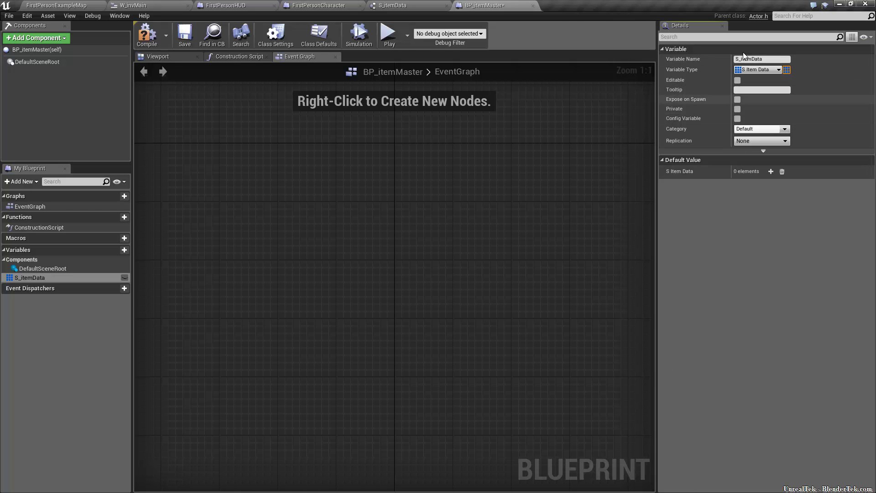
{"action": "left_click", "coordinate": [147, 34]}
{"action": "left_click", "coordinate": [185, 34]}
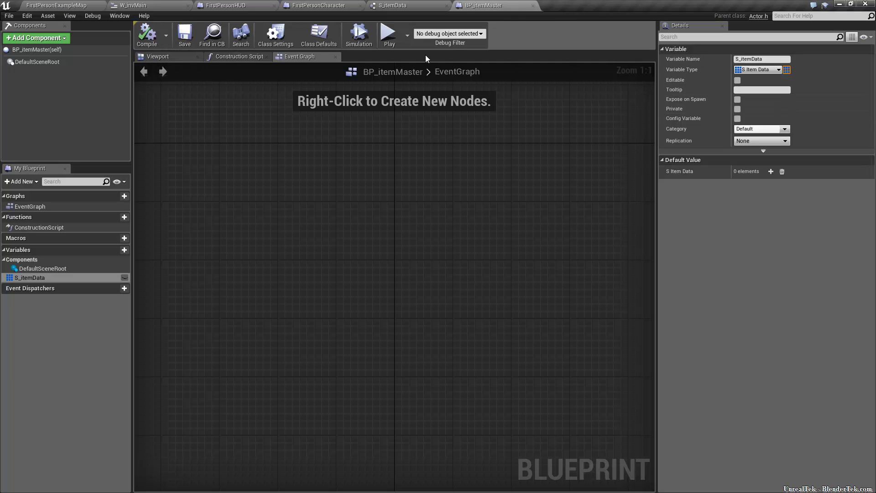
{"action": "left_click", "coordinate": [532, 5]}
{"action": "left_click", "coordinate": [39, 5]}
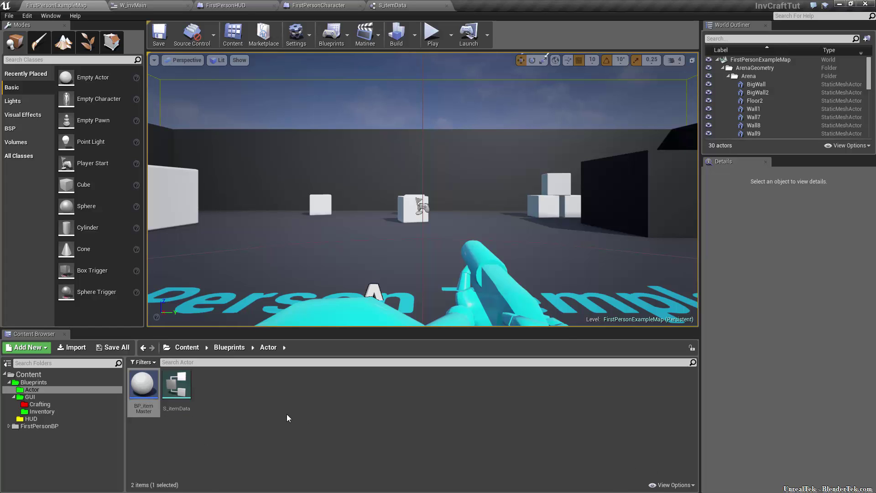
{"action": "scroll", "coordinate": [171, 383], "scroll_direction": "up", "scroll_amount": 1, "text": "ctrl"}
{"action": "left_click", "coordinate": [167, 383]}
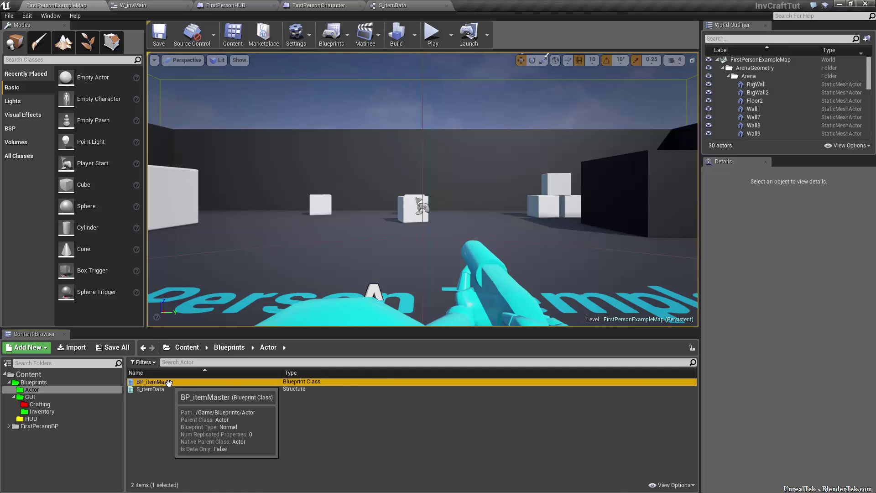
{"action": "left_click", "coordinate": [671, 484]}
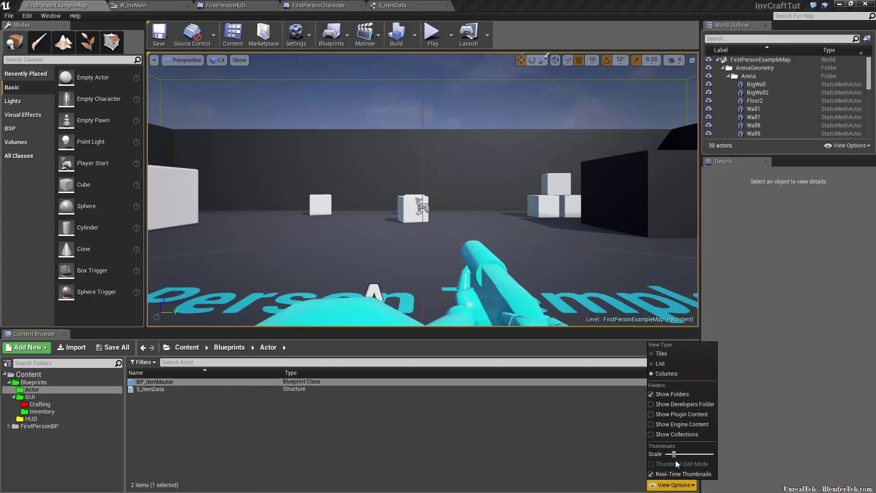
{"action": "left_click", "coordinate": [684, 362]}
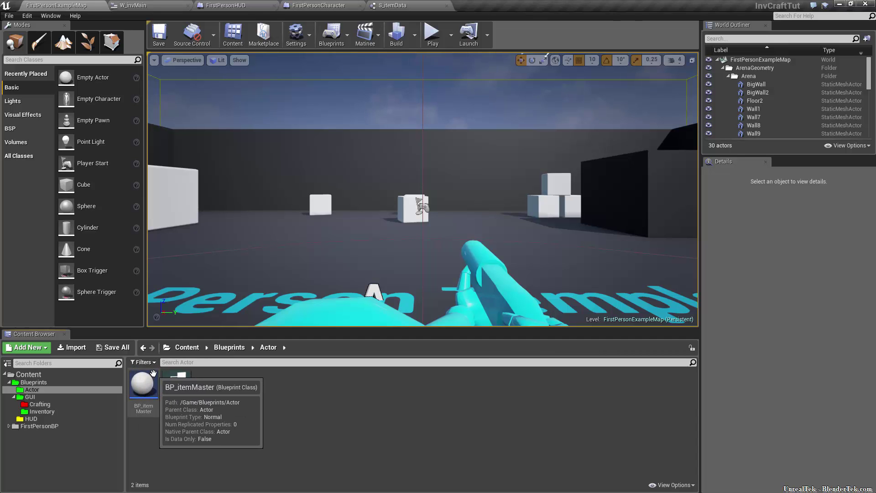
{"action": "right_click", "coordinate": [250, 440]}
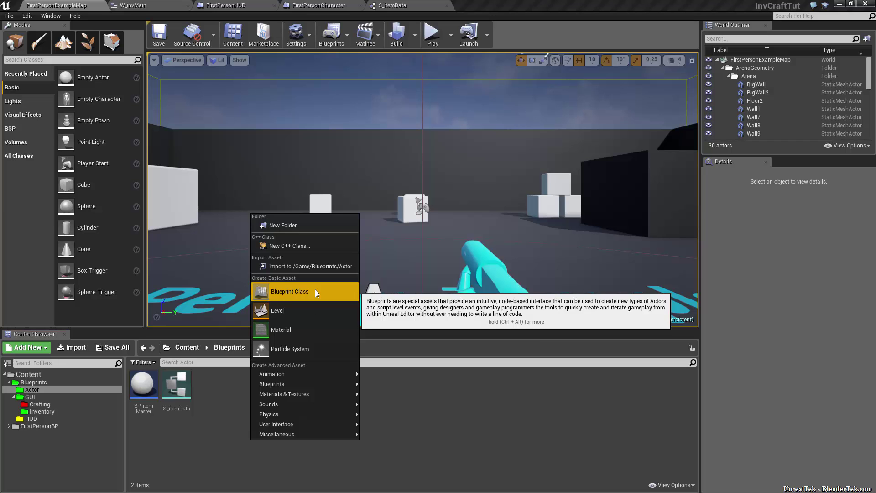
{"action": "left_click", "coordinate": [314, 310]}
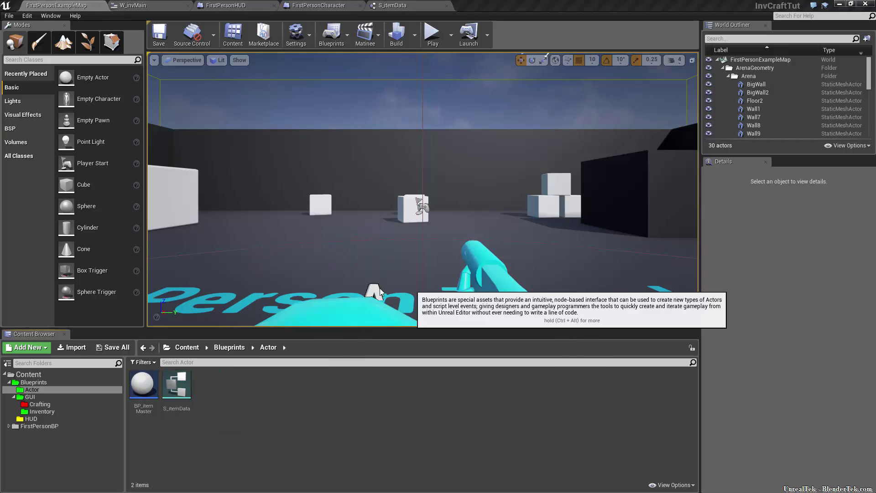
{"action": "left_click", "coordinate": [379, 288]}
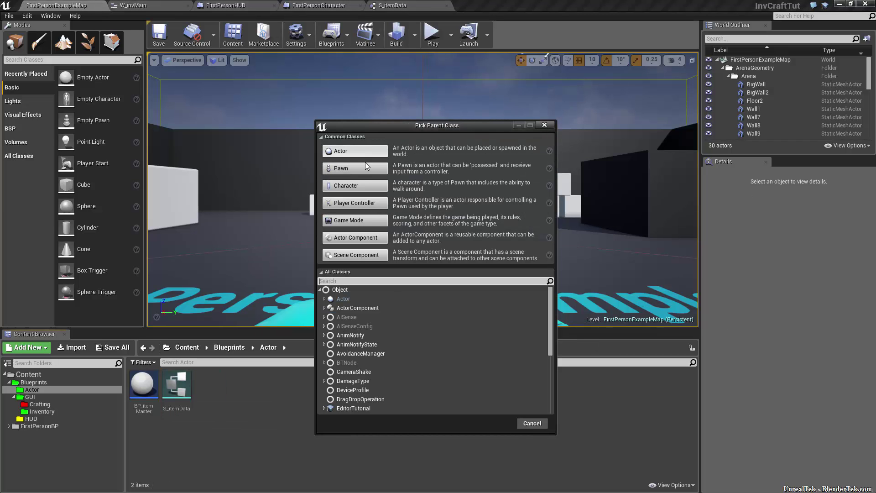
{"action": "left_click", "coordinate": [532, 422]}
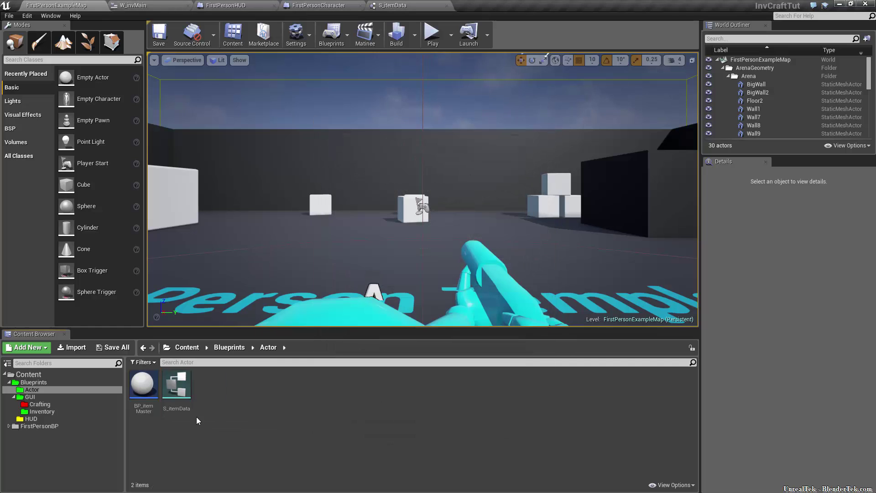
- Create a child Blueprint based on BP_itemMaster and view the parent call in its construction script
{"action": "right_click", "coordinate": [145, 387]}
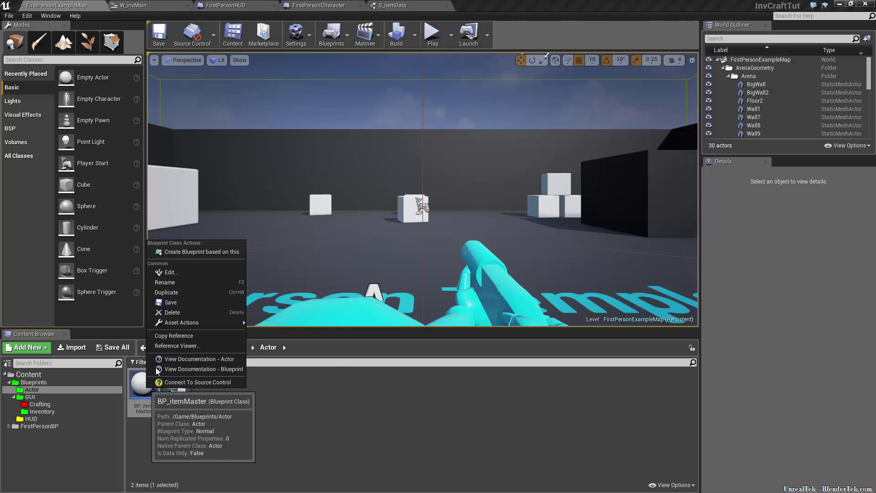
{"action": "left_click", "coordinate": [213, 252]}
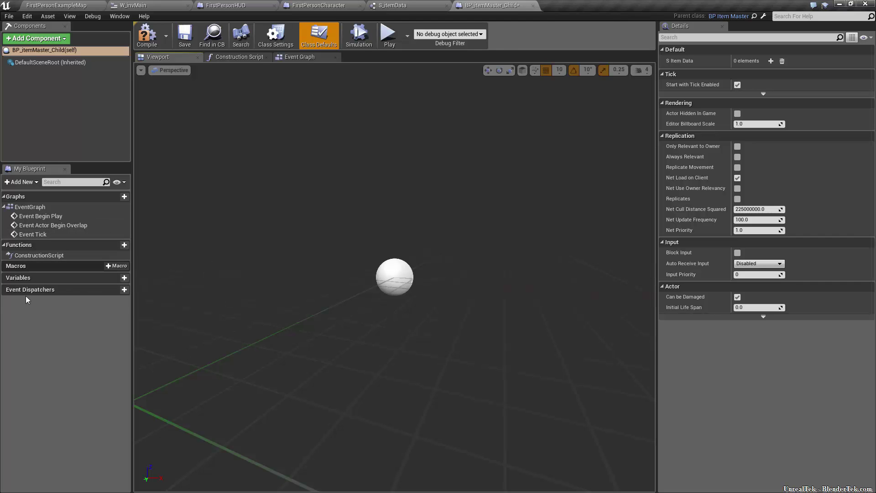
{"action": "left_click", "coordinate": [238, 57]}
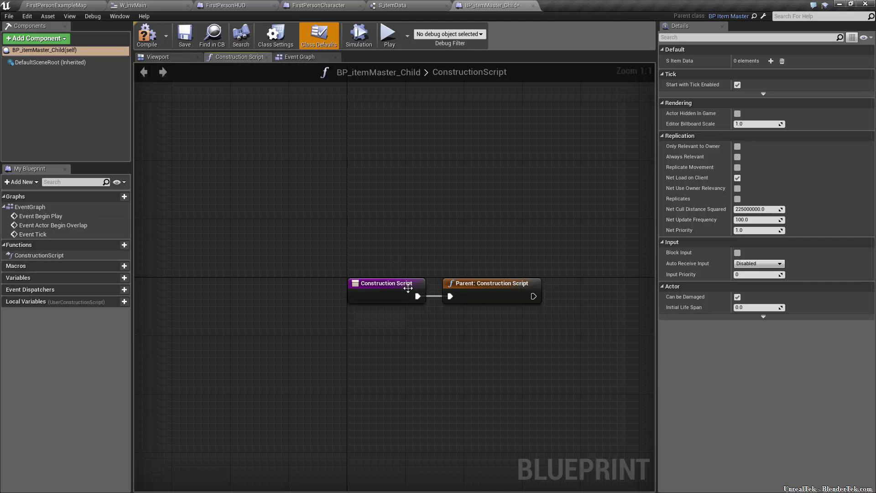
{"action": "left_click", "coordinate": [491, 296]}
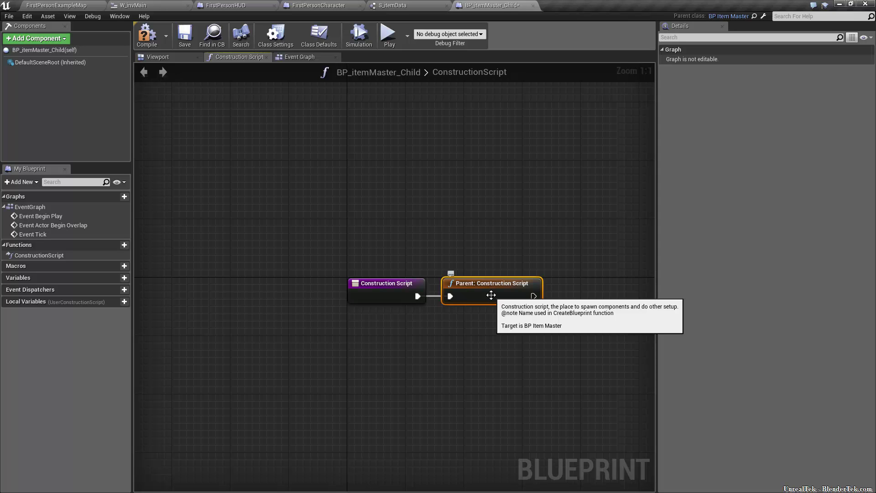
- Delete all default event nodes from the child Blueprint's Event Graph
{"action": "left_click", "coordinate": [299, 57]}
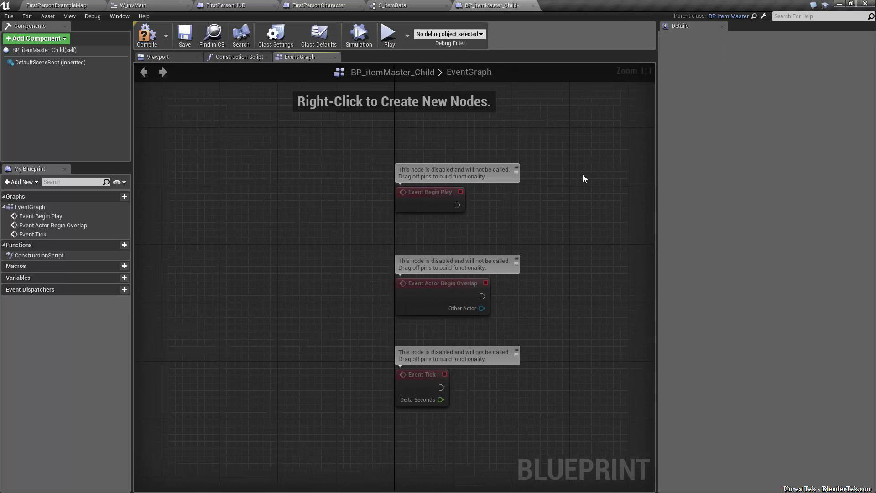
{"action": "left_click_drag", "start_coordinate": [582, 174], "coordinate": [316, 450]}
{"action": "key", "text": "Delete"}
{"action": "right_click_drag", "start_coordinate": [472, 250], "coordinate": [421, 334]}
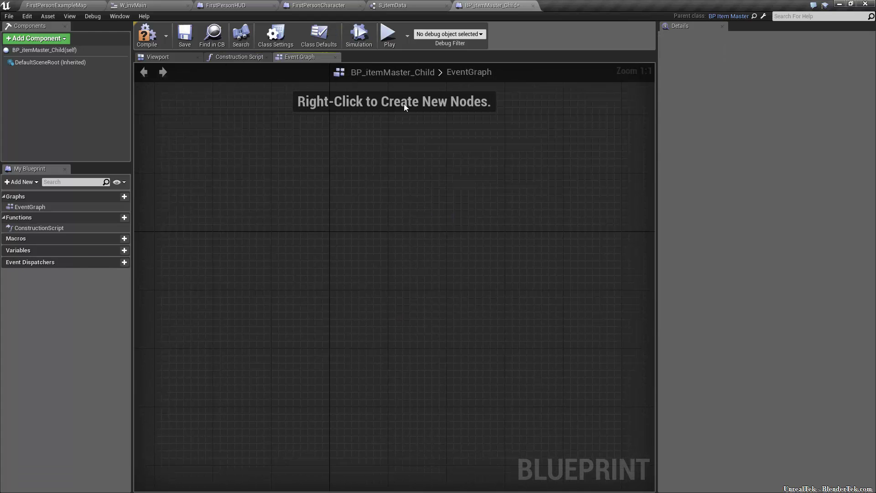
- Show the child's class defaults, reopen BP_itemMaster, make S_itemData a single value instead of an array, and compile
{"action": "left_click", "coordinate": [319, 37]}
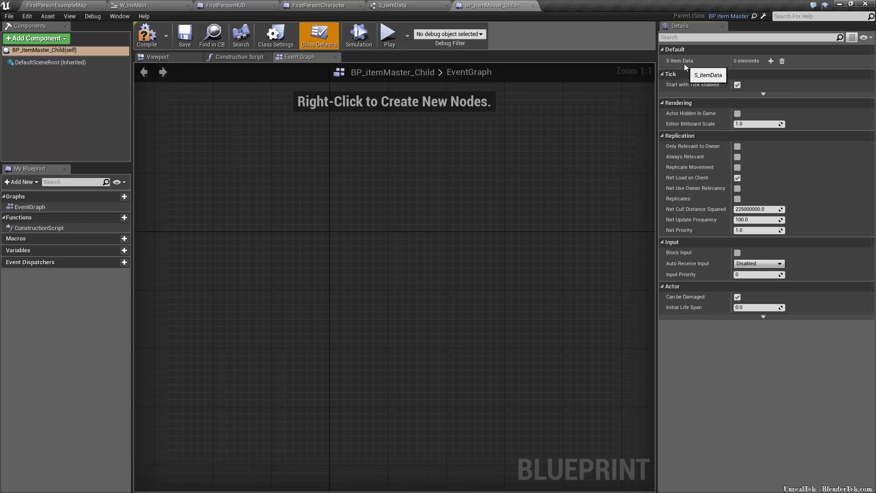
{"action": "left_click", "coordinate": [394, 6]}
{"action": "left_click", "coordinate": [55, 5]}
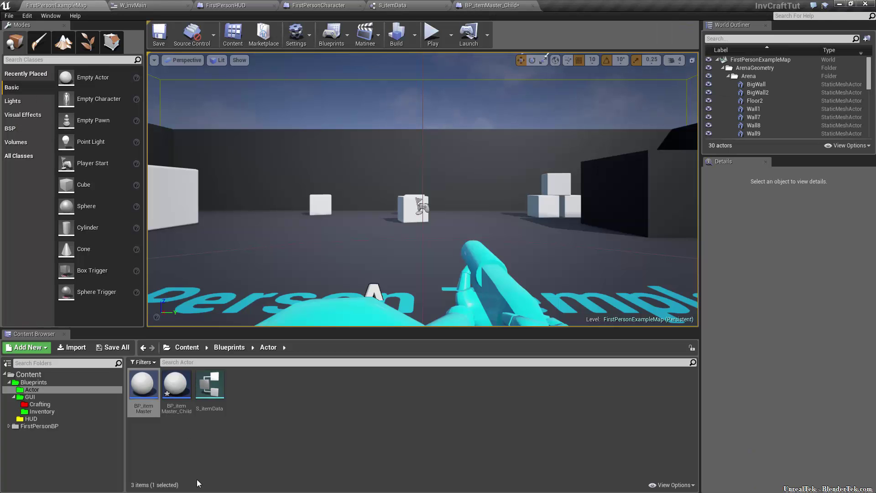
{"action": "double_click", "coordinate": [143, 387]}
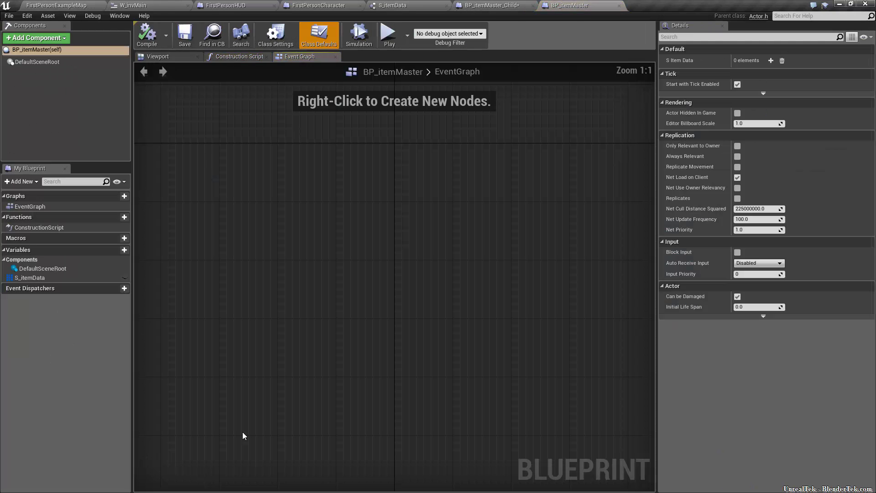
{"action": "left_click", "coordinate": [89, 278]}
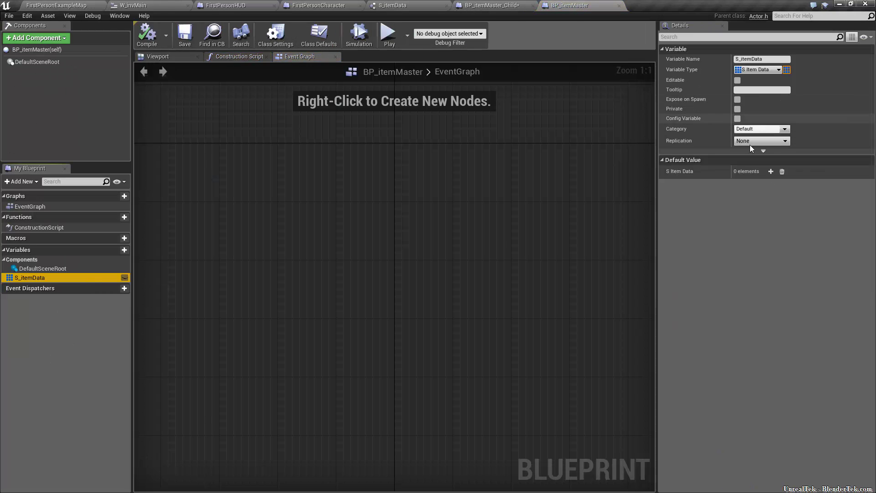
{"action": "left_click", "coordinate": [787, 71]}
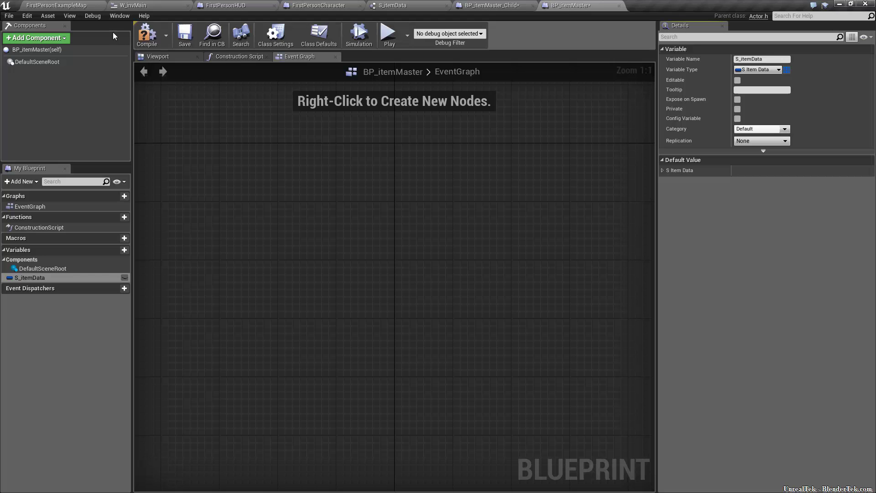
{"action": "left_click", "coordinate": [142, 38]}
- Examine the inherited S Item Data fields in BP_itemMaster_Child's class defaults and return to the level
{"action": "left_click", "coordinate": [492, 7]}
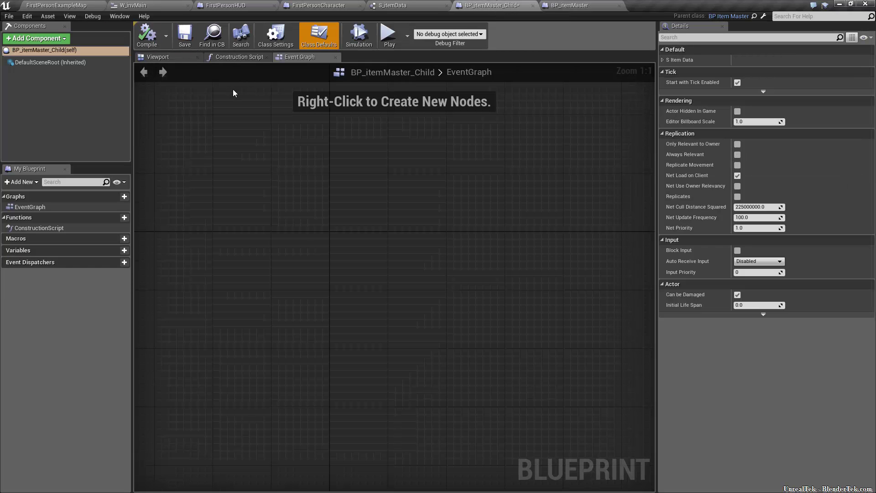
{"action": "left_click", "coordinate": [662, 60]}
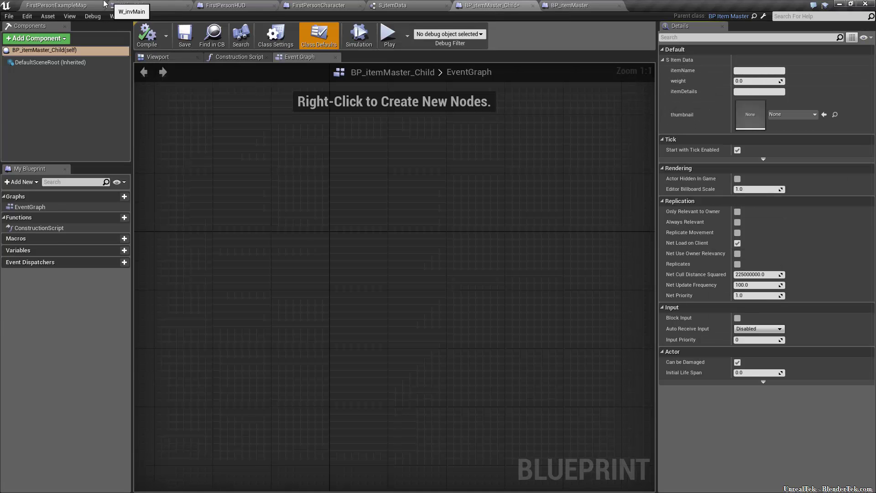
{"action": "left_click", "coordinate": [57, 5]}
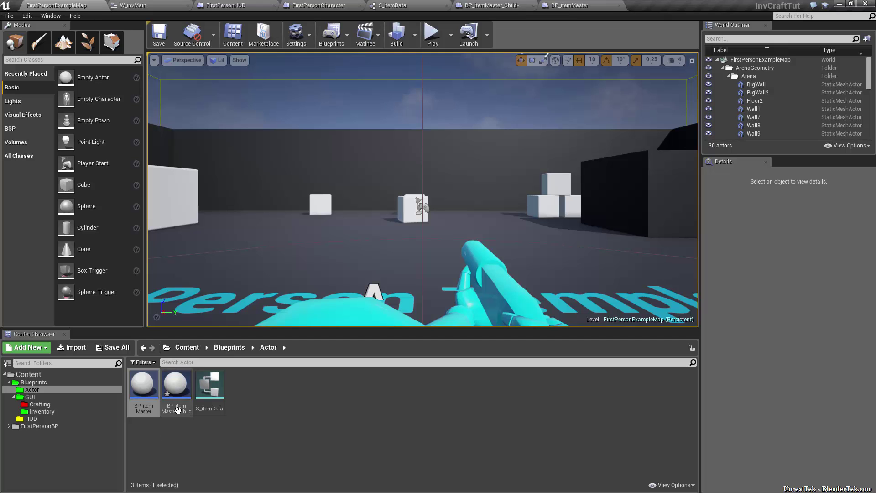
{"action": "mouse_move", "coordinate": [171, 392]}
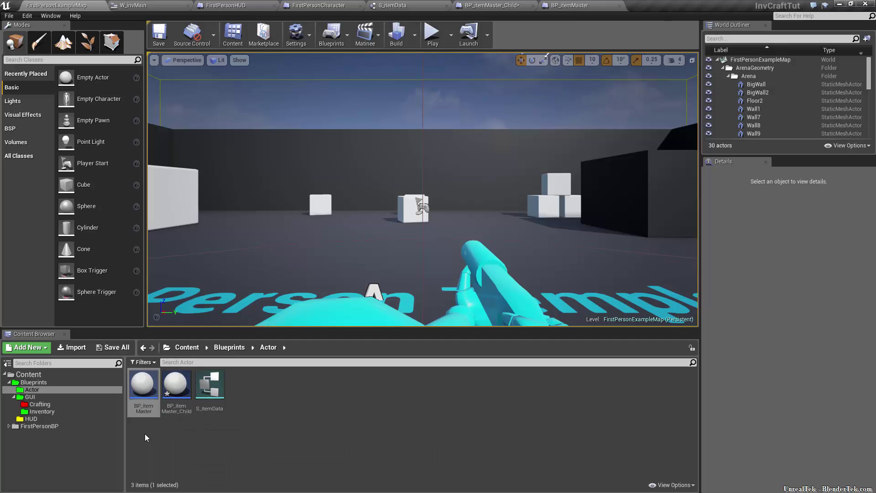
- Review the child's parent class and rename BP_itemMaster_Child as BP_weapons
{"action": "mouse_move", "coordinate": [145, 387]}
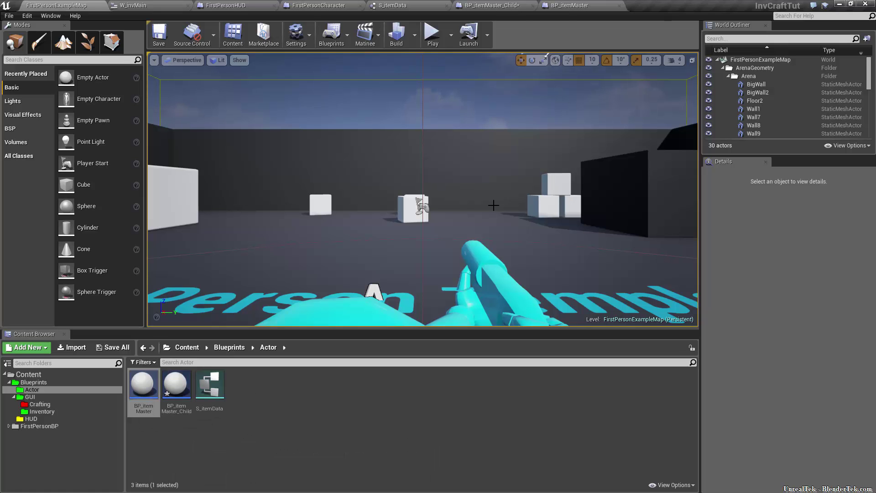
{"action": "left_click", "coordinate": [513, 10]}
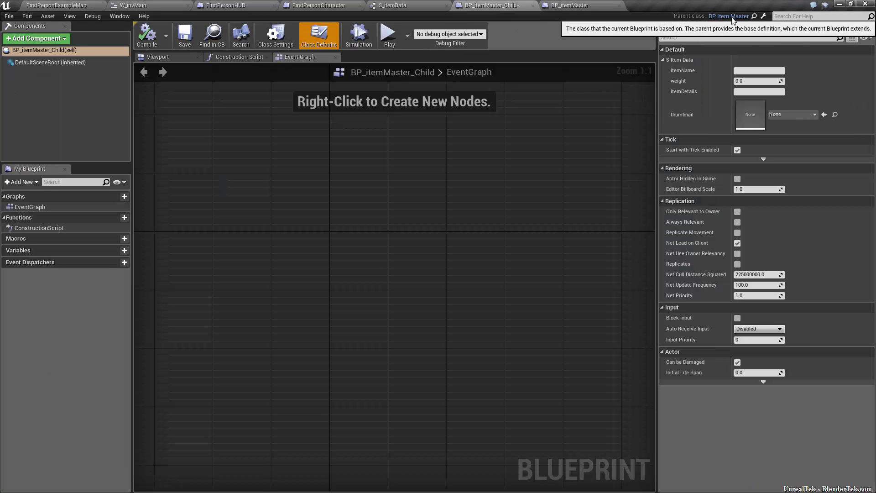
{"action": "left_click", "coordinate": [77, 5]}
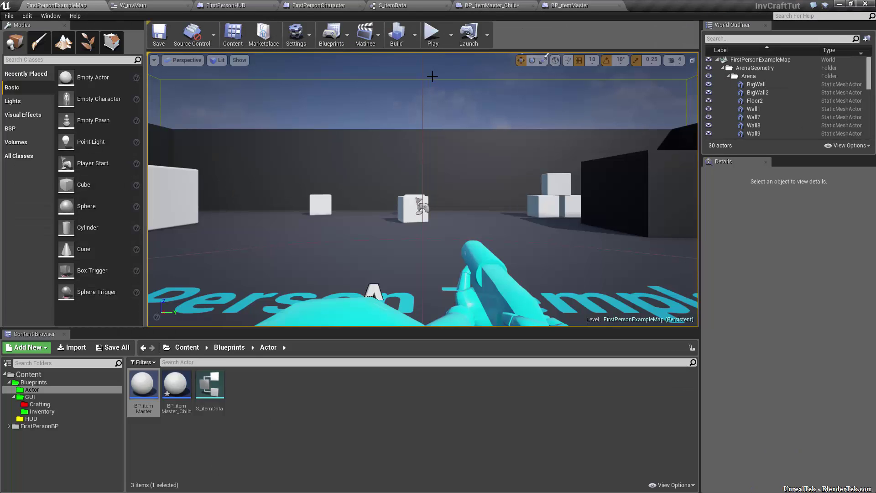
{"action": "left_click", "coordinate": [171, 409]}
{"action": "key", "text": "F2"}
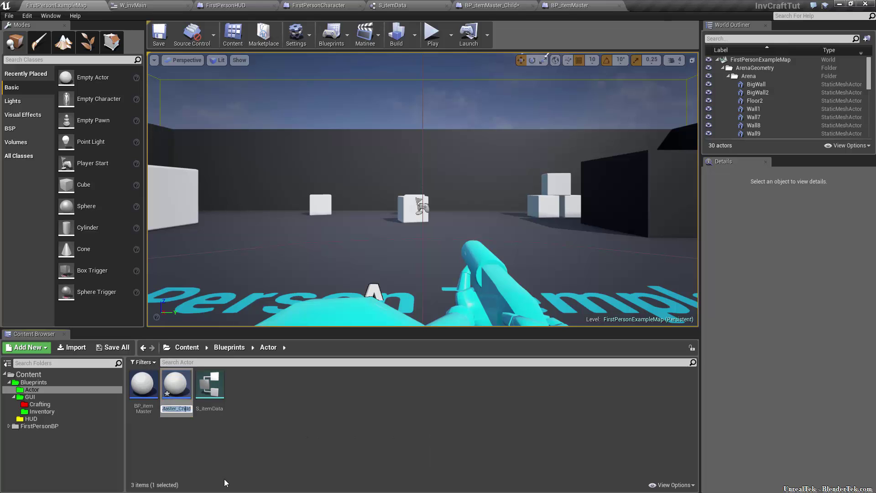
{"action": "type", "text": "BP_weapons"}
{"action": "key", "text": "Return"}
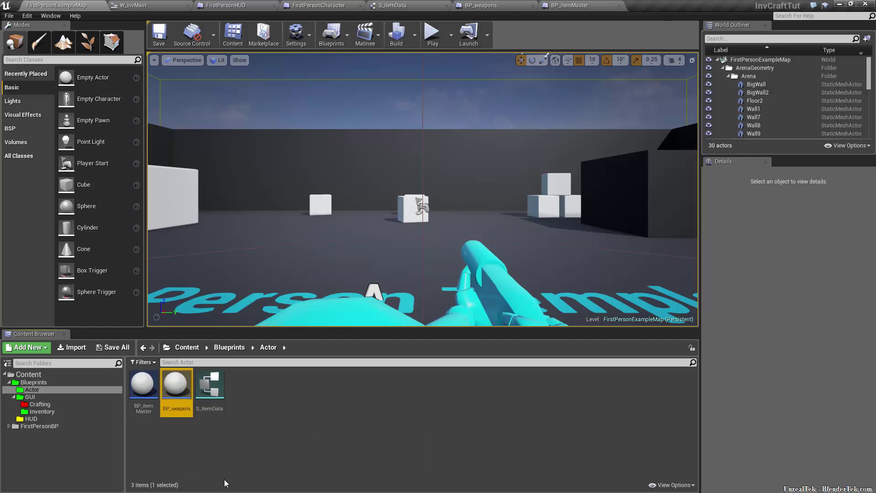
- Create a child Blueprint based on BP_weapons and name it BP_weapons_swords
{"action": "right_click", "coordinate": [176, 403]}
{"action": "left_click", "coordinate": [245, 277]}
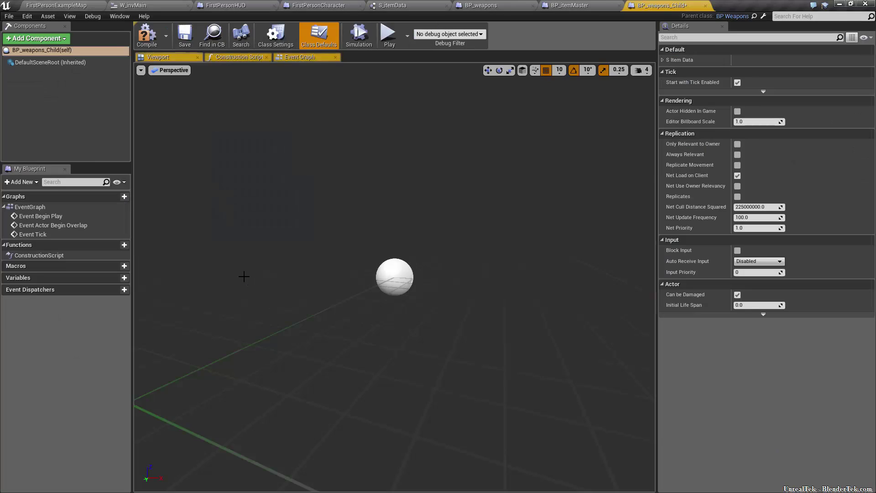
{"action": "left_click", "coordinate": [56, 5]}
{"action": "left_click", "coordinate": [243, 403]}
{"action": "key", "text": "F2"}
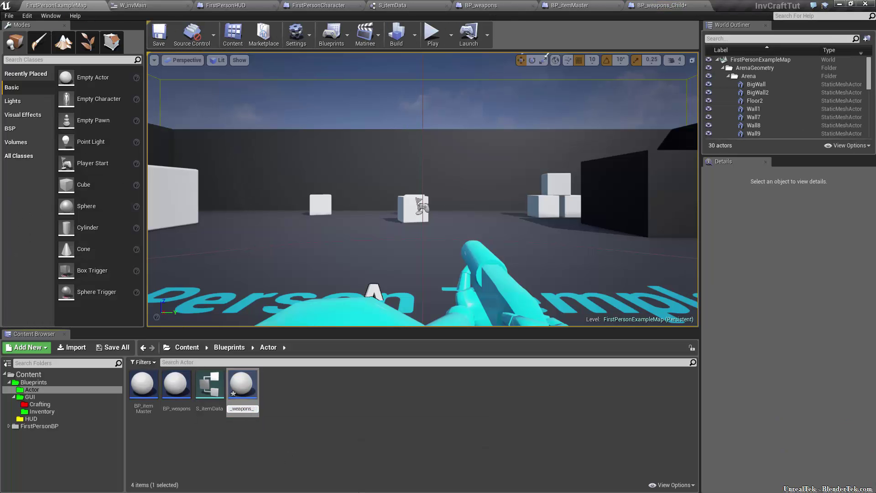
{"action": "type", "text": "swords"}
{"action": "key", "text": "Return"}
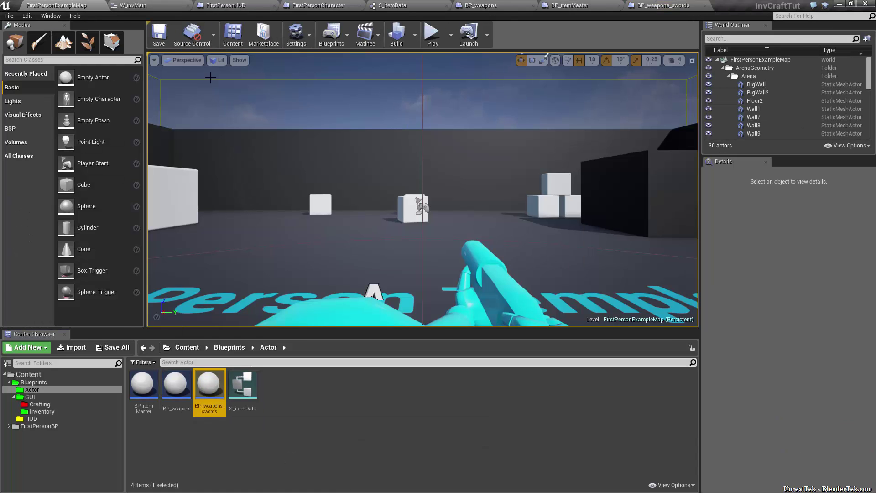
- Create a child Blueprint based on BP_weapons_swords and name it BP_weapons_swords_Broadsword
{"action": "right_click", "coordinate": [219, 403]}
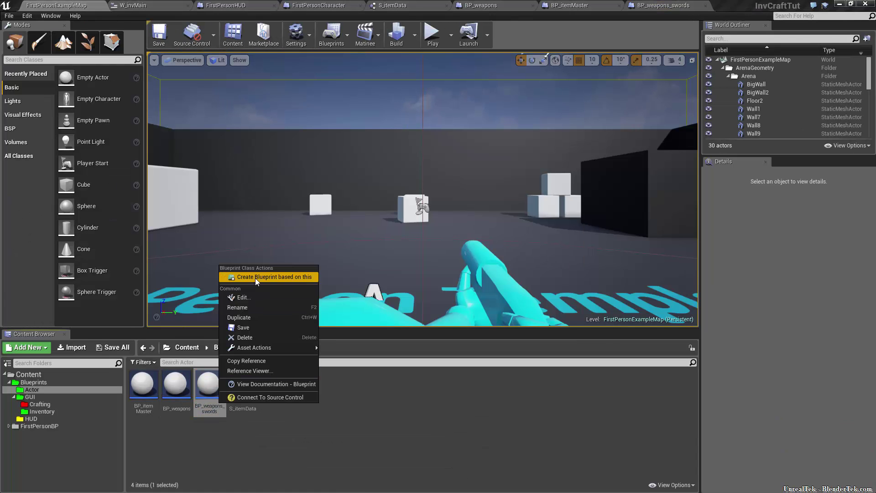
{"action": "left_click", "coordinate": [256, 276]}
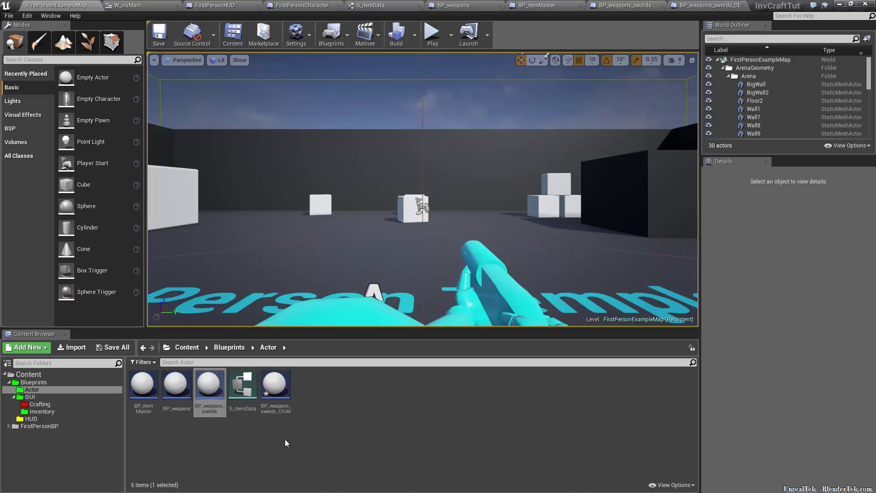
{"action": "key", "text": "F2"}
{"action": "key", "text": "End"}
{"action": "key", "text": "BackSpace"}
{"action": "key", "text": "BackSpace"}
{"action": "key", "text": "BackSpace"}
{"action": "key", "text": "BackSpace"}
{"action": "key", "text": "BackSpace"}
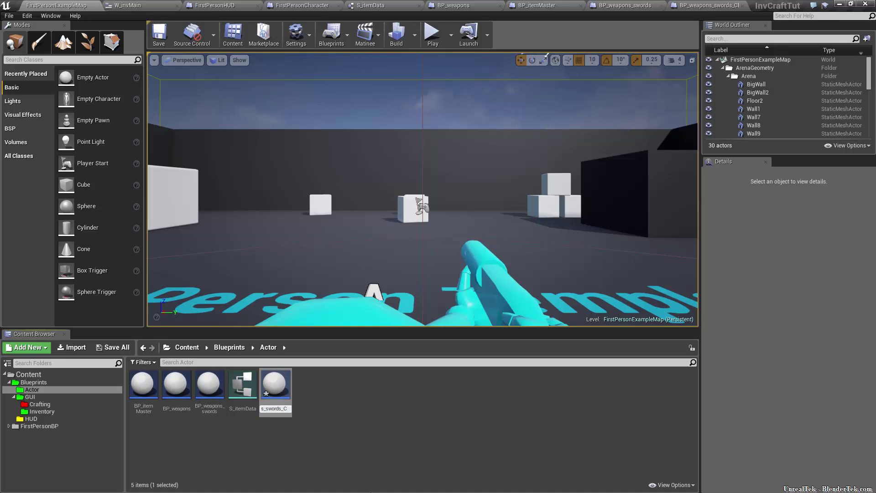
{"action": "type", "text": "Broadswortd"}
{"action": "key", "text": "BackSpace"}
{"action": "key", "text": "BackSpace"}
{"action": "type", "text": "d"}
{"action": "key", "text": "Return"}
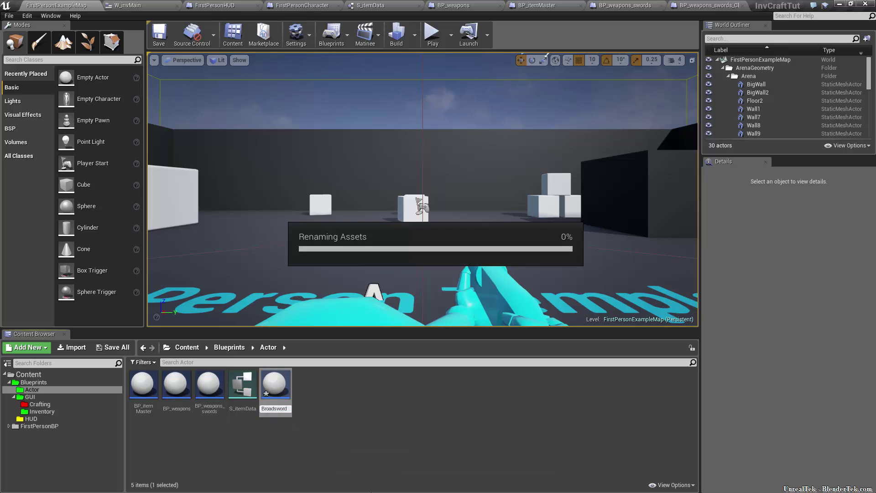
- Inspect the parent class of the broadsword, swords and weapons Blueprints, tracing the chain back to BP_itemMaster
{"action": "left_click", "coordinate": [208, 383]}
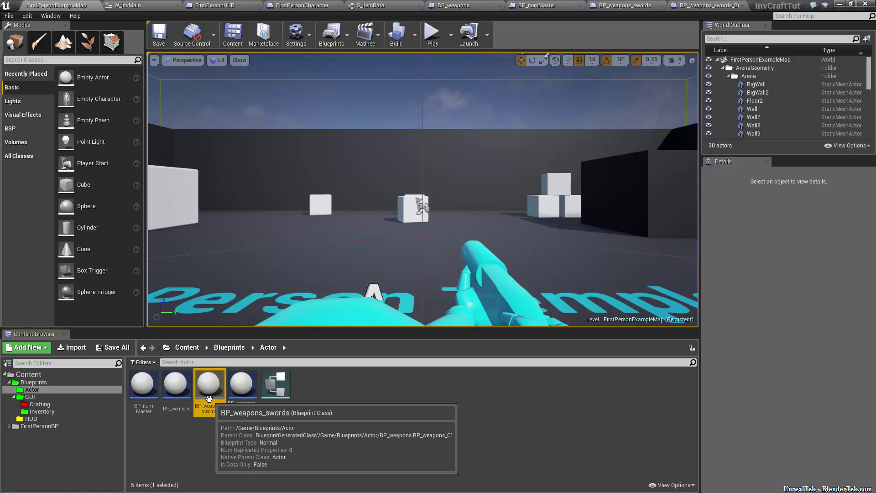
{"action": "left_click", "coordinate": [249, 393]}
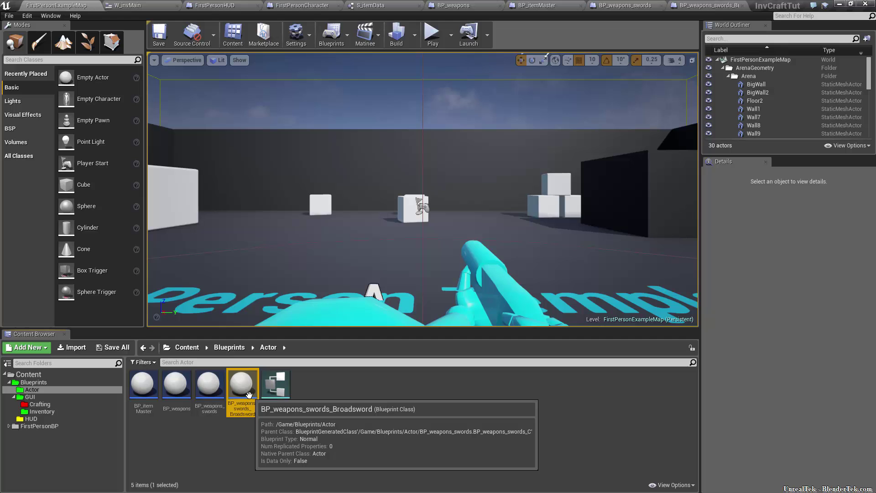
{"action": "left_click", "coordinate": [214, 394]}
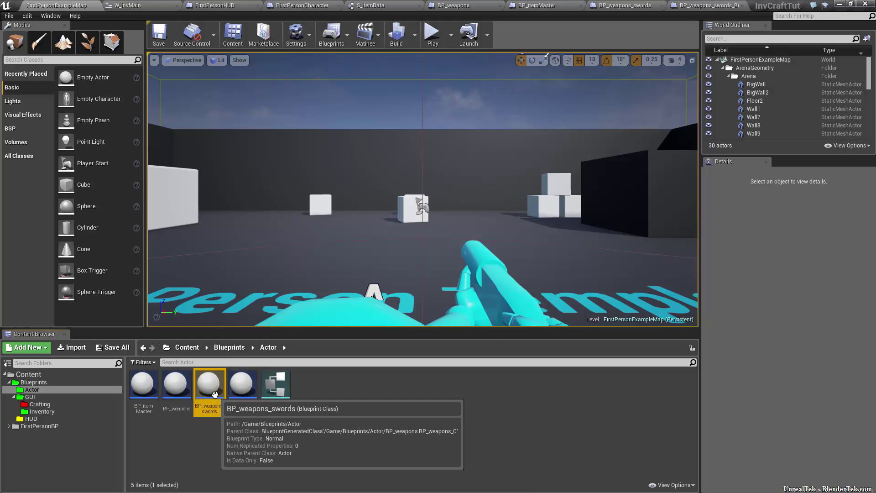
{"action": "left_click", "coordinate": [172, 376]}
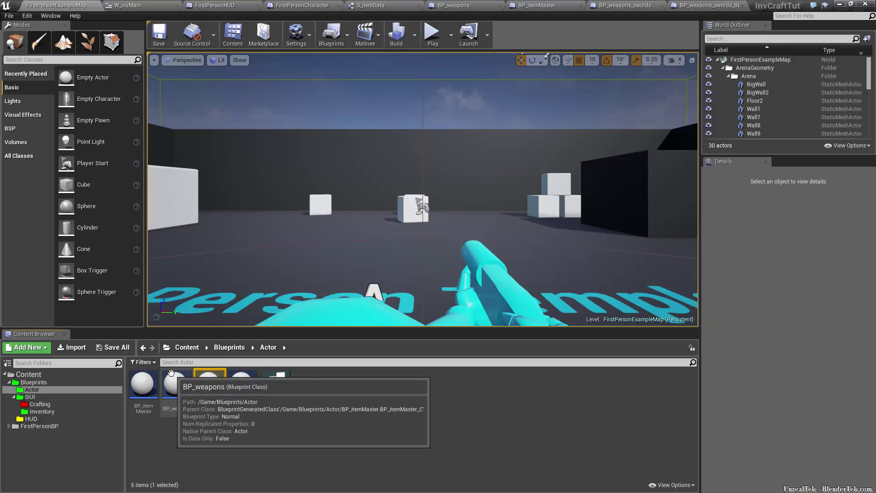
{"action": "left_click", "coordinate": [143, 379]}
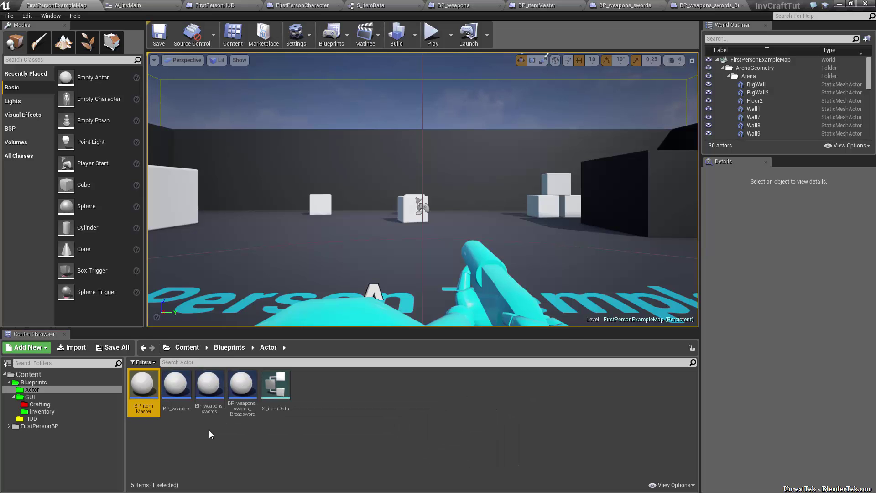
- Force delete the BP_weapons_swords Blueprint despite its remaining references
{"action": "left_click", "coordinate": [206, 394]}
{"action": "key", "text": "Delete"}
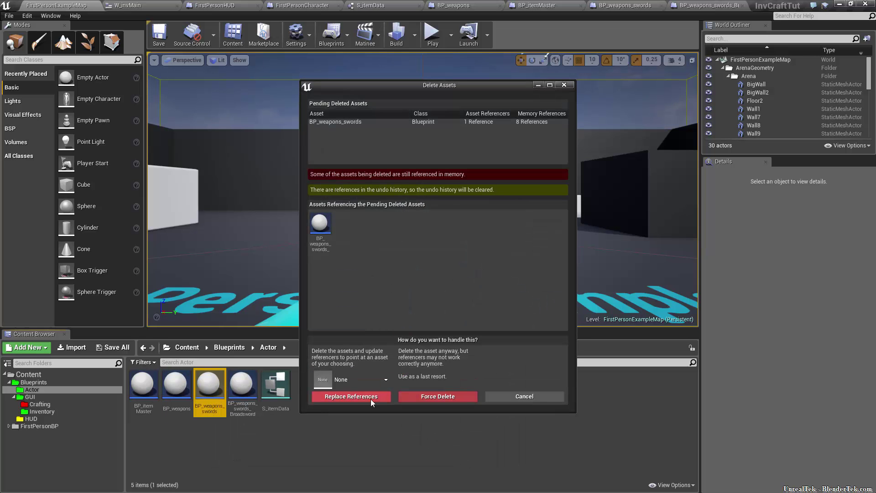
{"action": "left_click", "coordinate": [454, 397]}
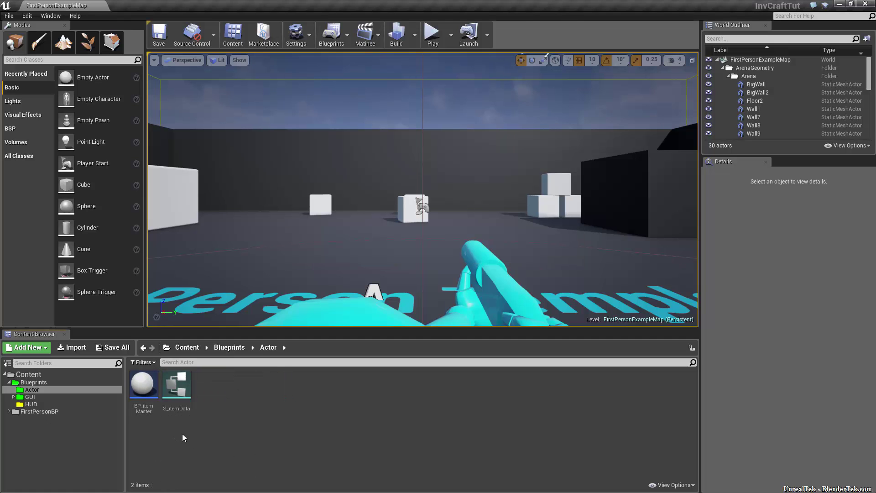
- Open BP_itemMaster, examine the S Item Data fields in its class defaults, and return to the level
{"action": "left_click", "coordinate": [145, 397]}
{"action": "double_click", "coordinate": [148, 403]}
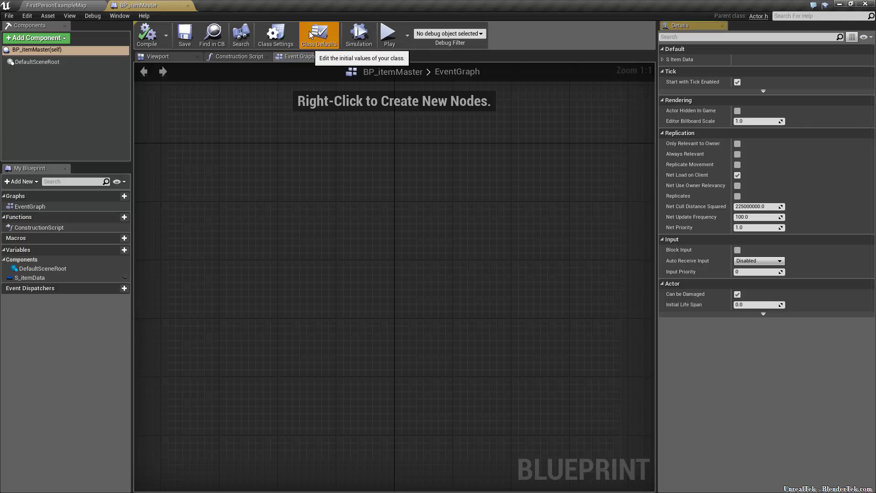
{"action": "left_click", "coordinate": [662, 59]}
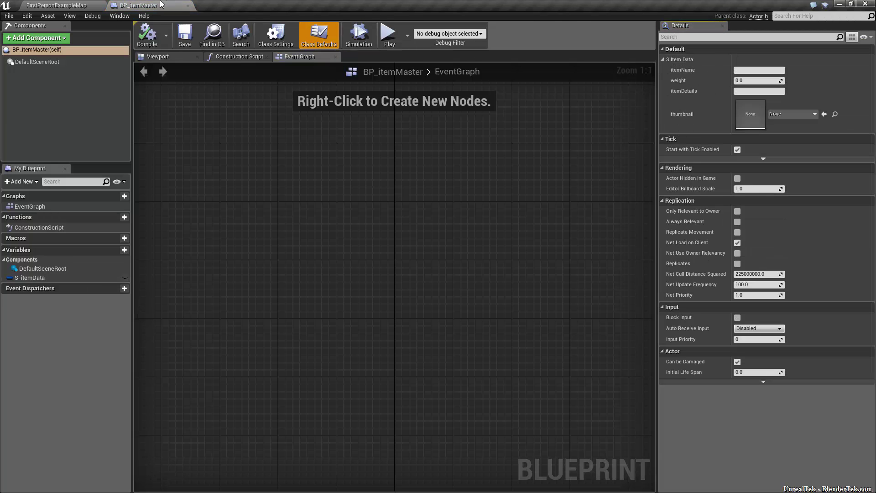
{"action": "left_click", "coordinate": [72, 5]}
- Create a BP_itemMaster child with itemName Apple, weight 0.25, itemDetails "A tasty red apple" and the FirstPersonCrosshair thumbnail, and close it
{"action": "right_click", "coordinate": [150, 401]}
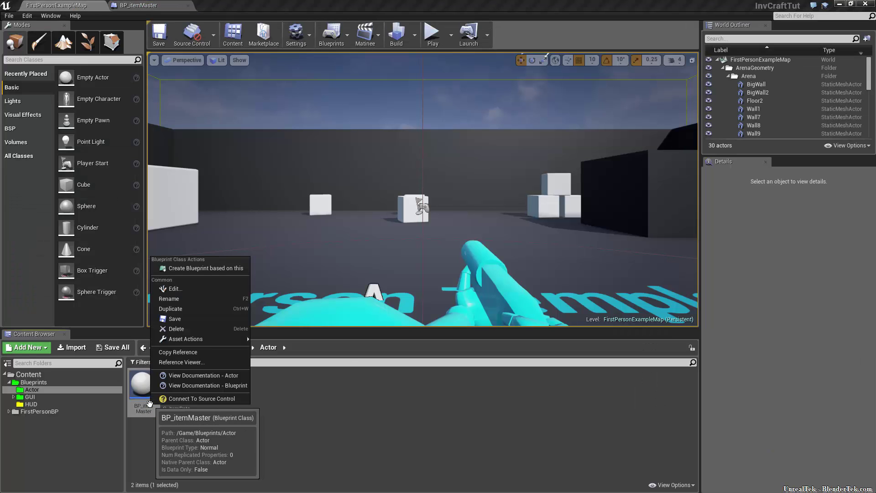
{"action": "left_click", "coordinate": [217, 271]}
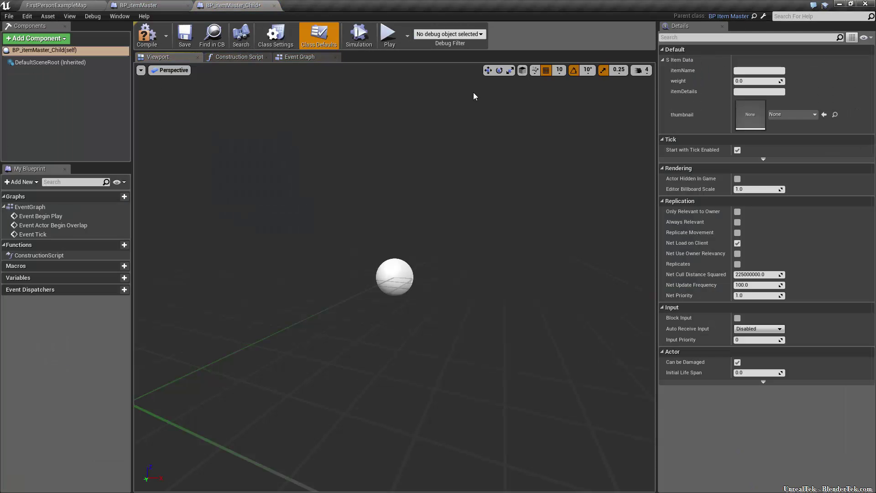
{"action": "left_click", "coordinate": [750, 70]}
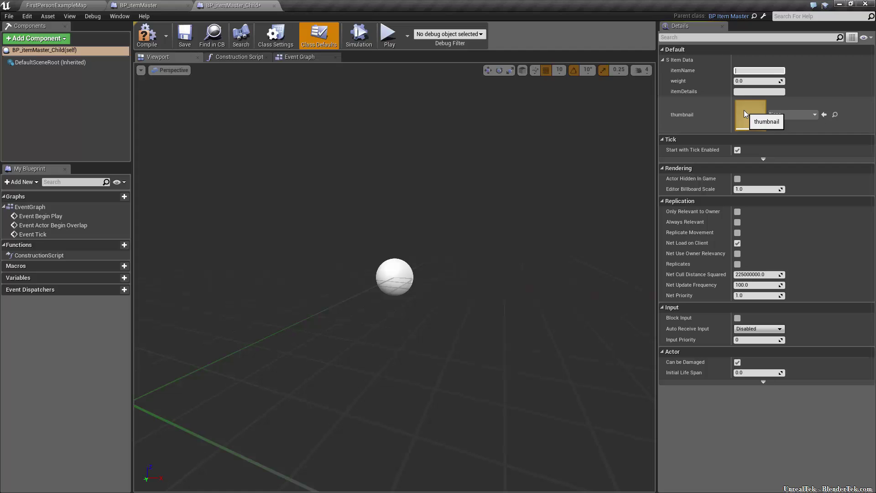
{"action": "type", "text": "Apple"}
{"action": "key", "text": "Tab"}
{"action": "type", "text": "0.25"}
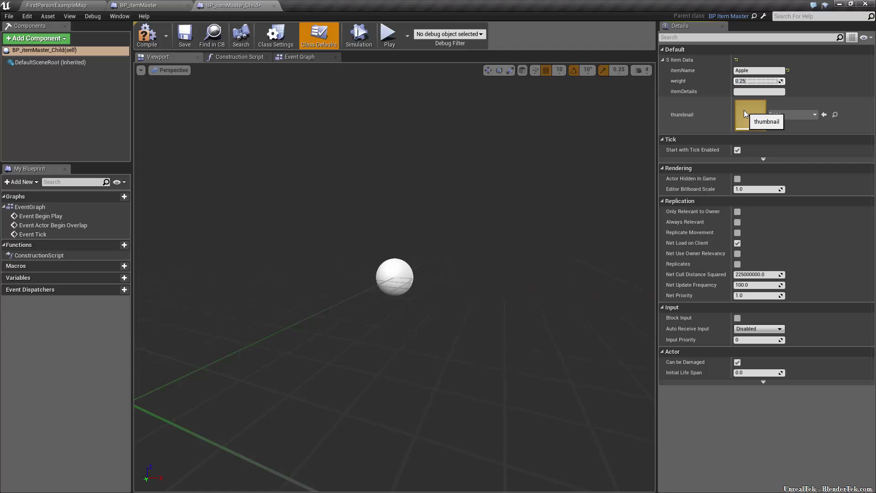
{"action": "key", "text": "Tab"}
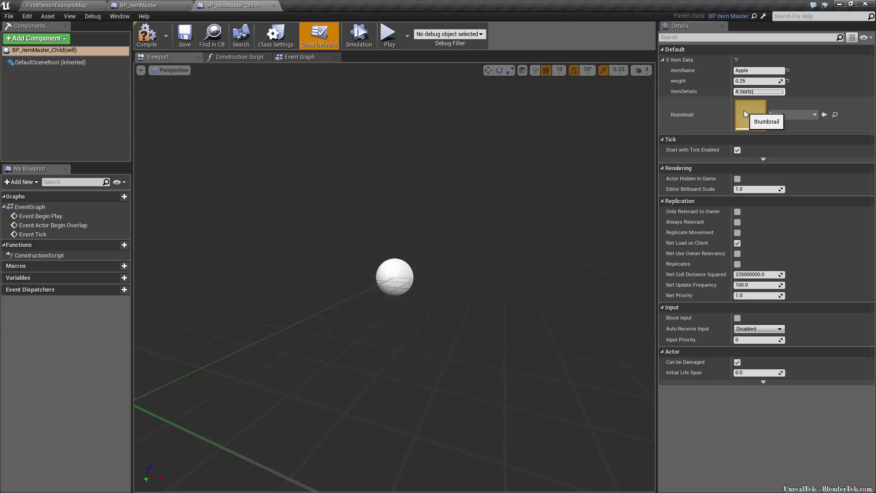
{"action": "left_click", "coordinate": [791, 114]}
{"action": "left_click", "coordinate": [782, 188]}
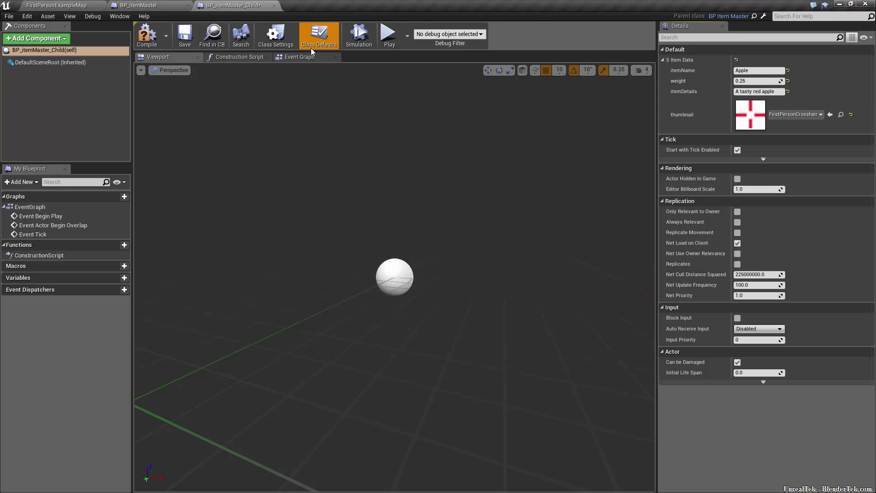
{"action": "left_click", "coordinate": [274, 6]}
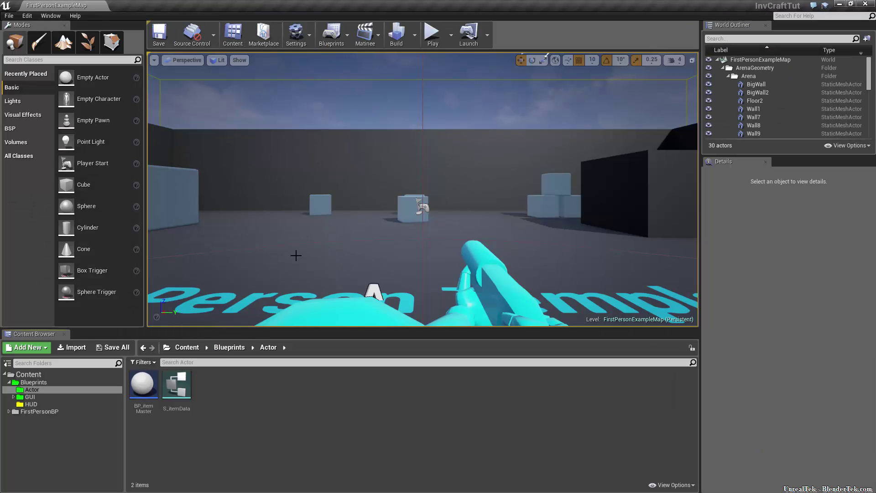
- Open the FirstPersonCharacter Blueprint from the Blueprints folder and return to the level
{"action": "left_click", "coordinate": [56, 384]}
{"action": "double_click", "coordinate": [241, 388]}
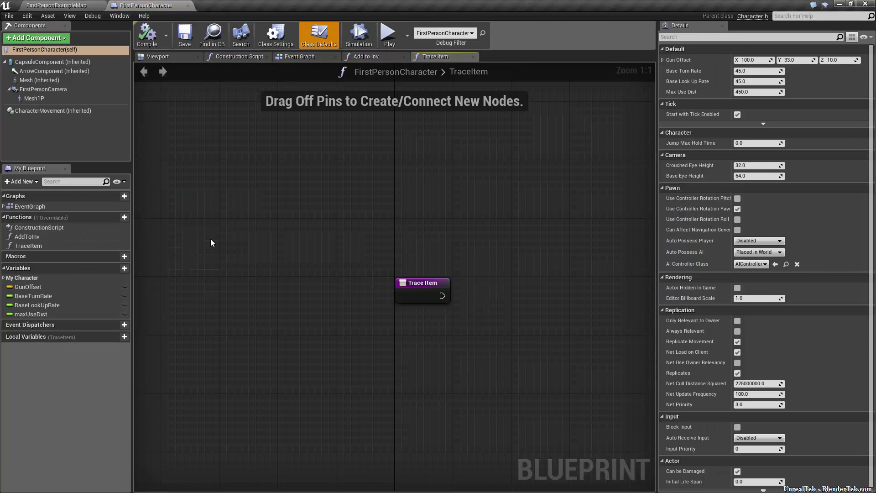
{"action": "left_click", "coordinate": [87, 5]}
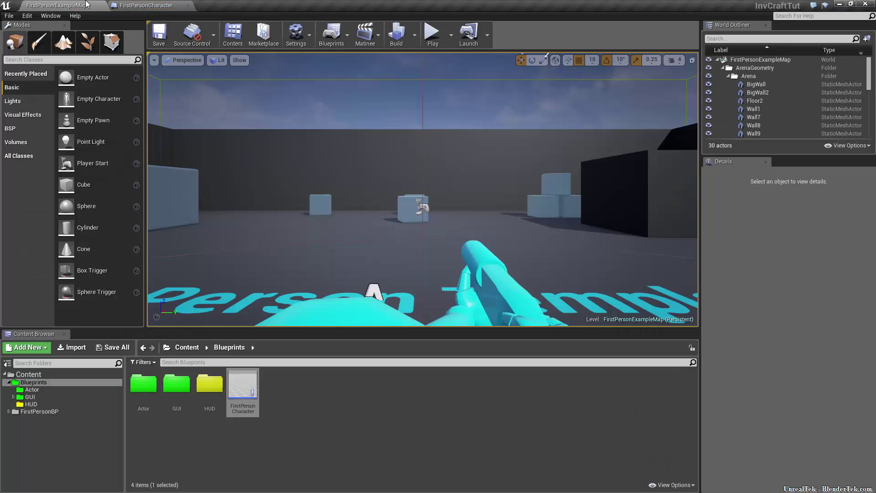